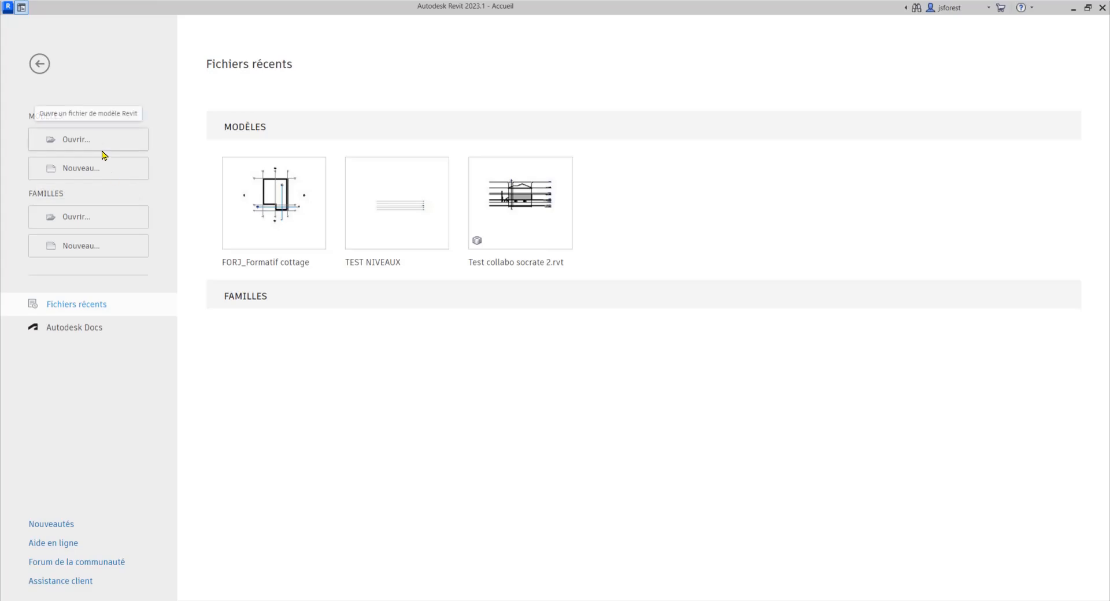
Create a new project from the GABARIT_IMPERIAL_GARNEAU_A24.rte template file
mouse_move(285, 254)
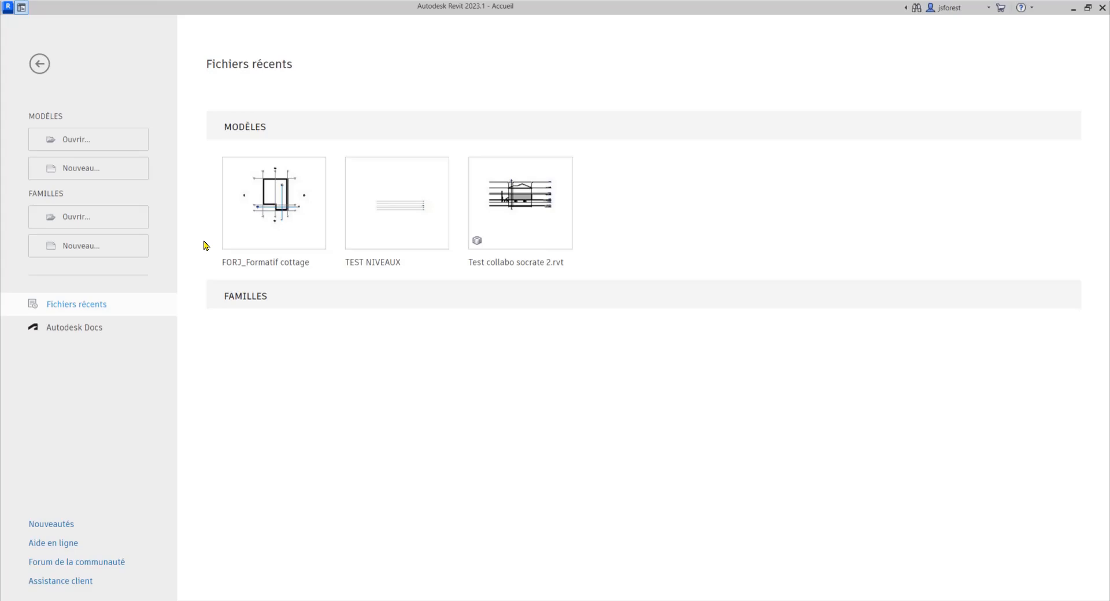
click(80, 171)
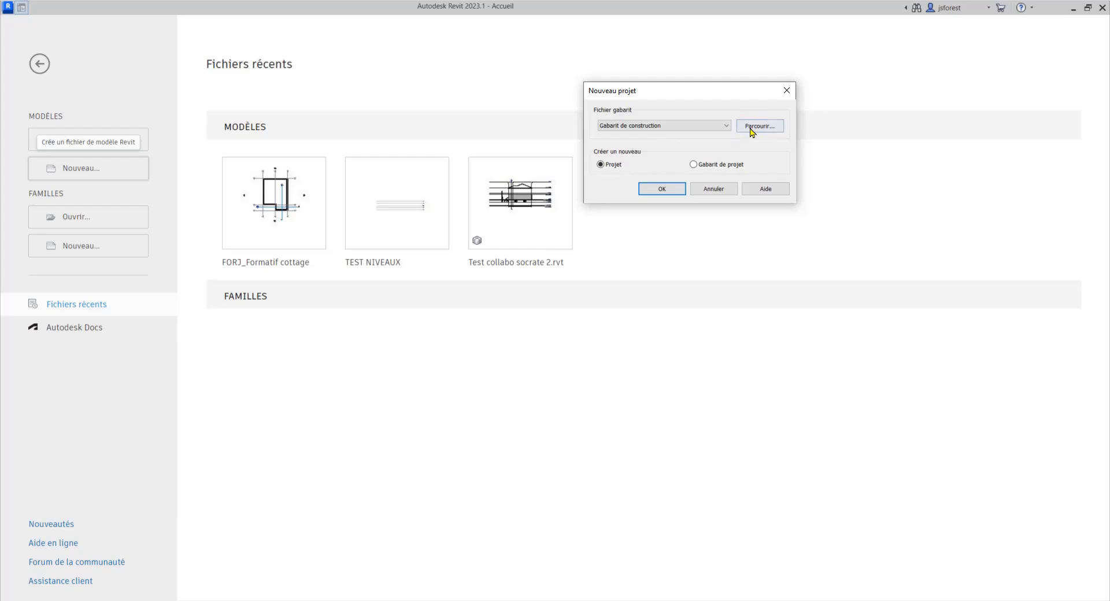
click(601, 166)
click(760, 132)
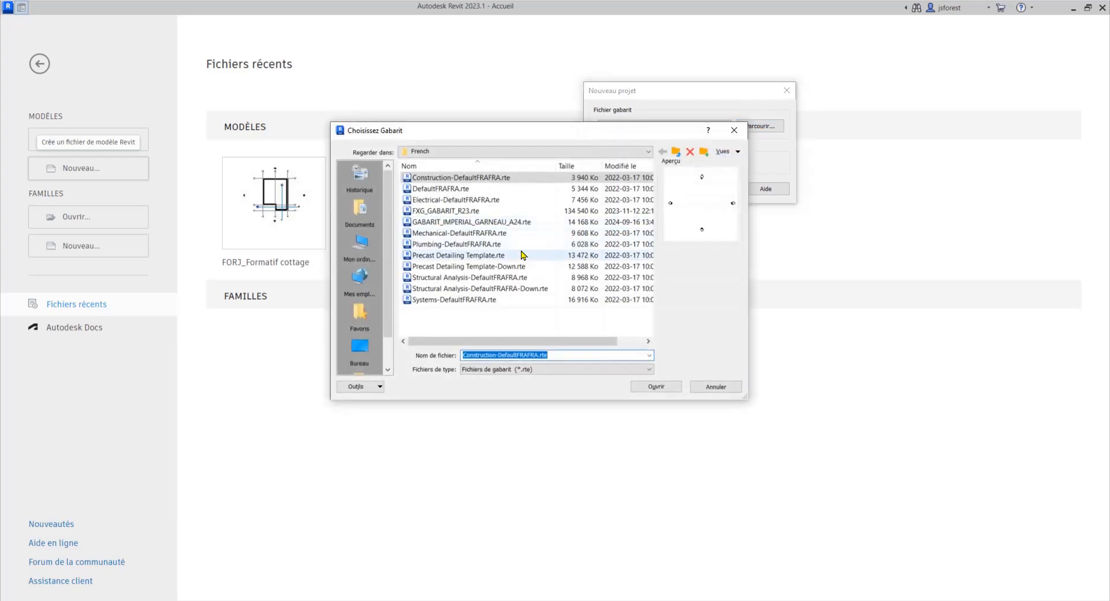
click(492, 224)
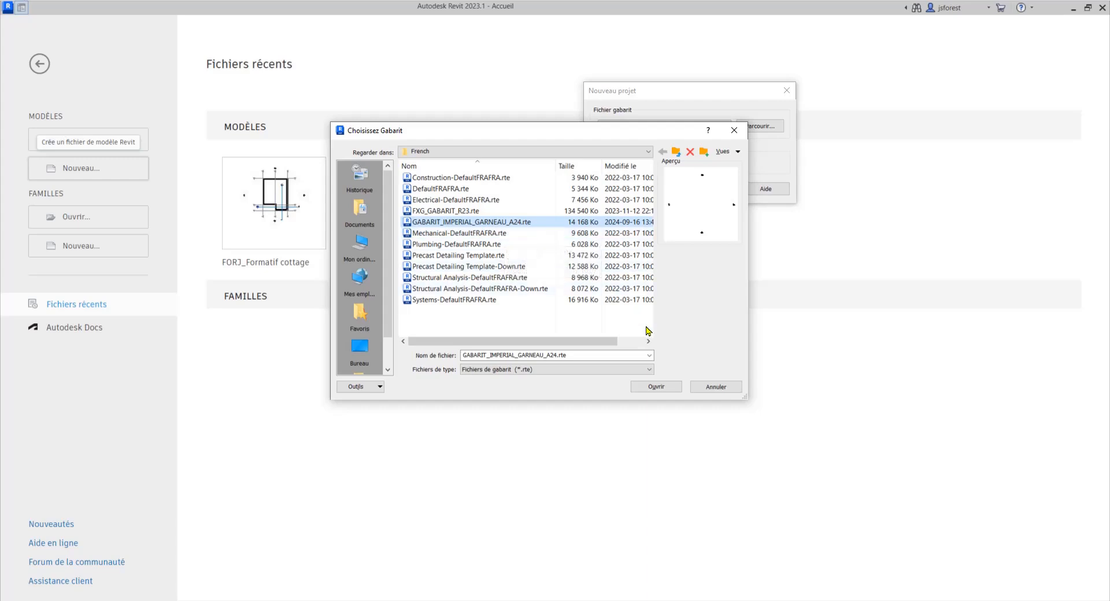
click(658, 386)
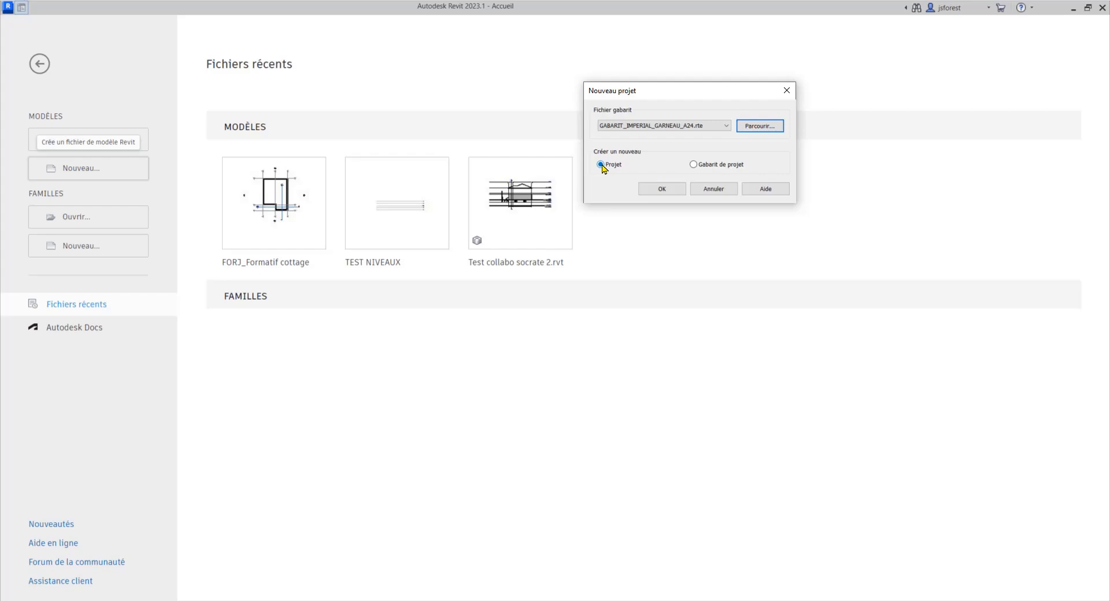
click(661, 190)
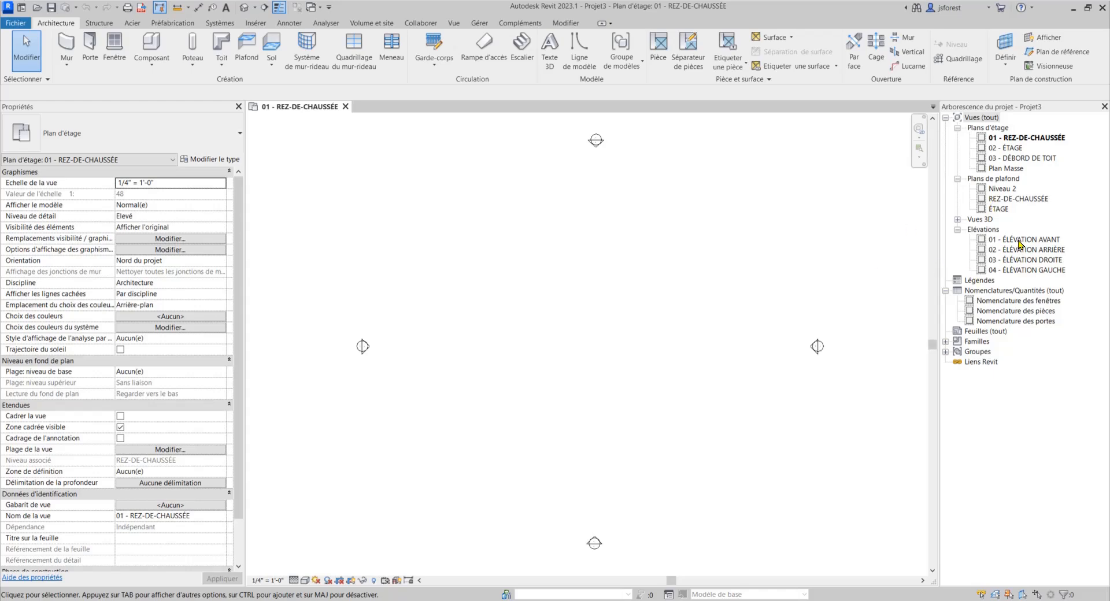
Open the 01 - ÉLÉVATION AVANT elevation view and frame the level heads
double_click(1019, 244)
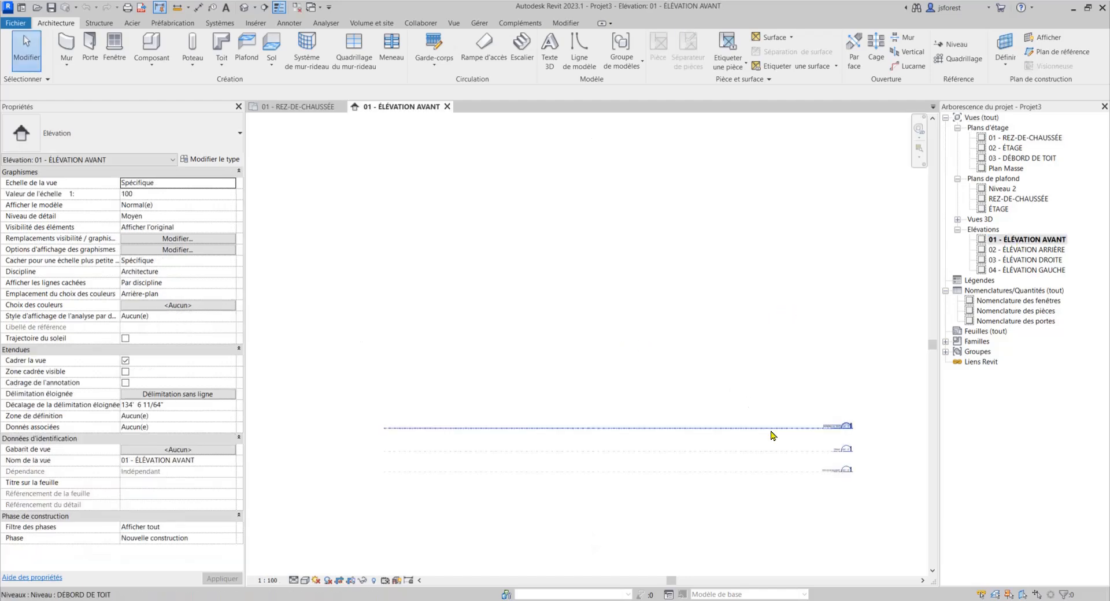
scroll(834, 442, up, 6)
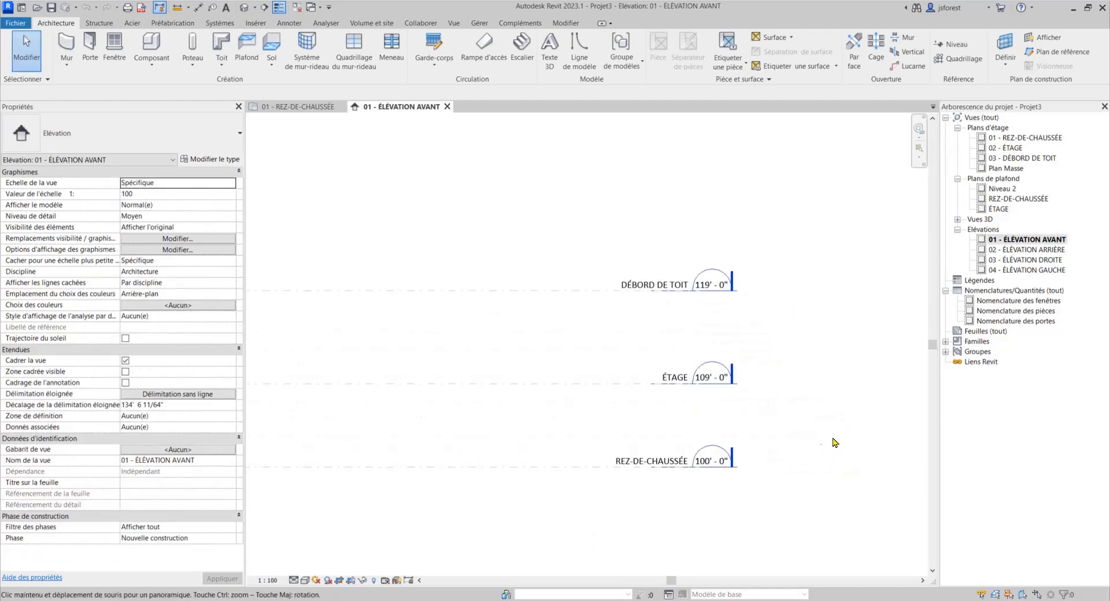
middle_drag(834, 443, 720, 418)
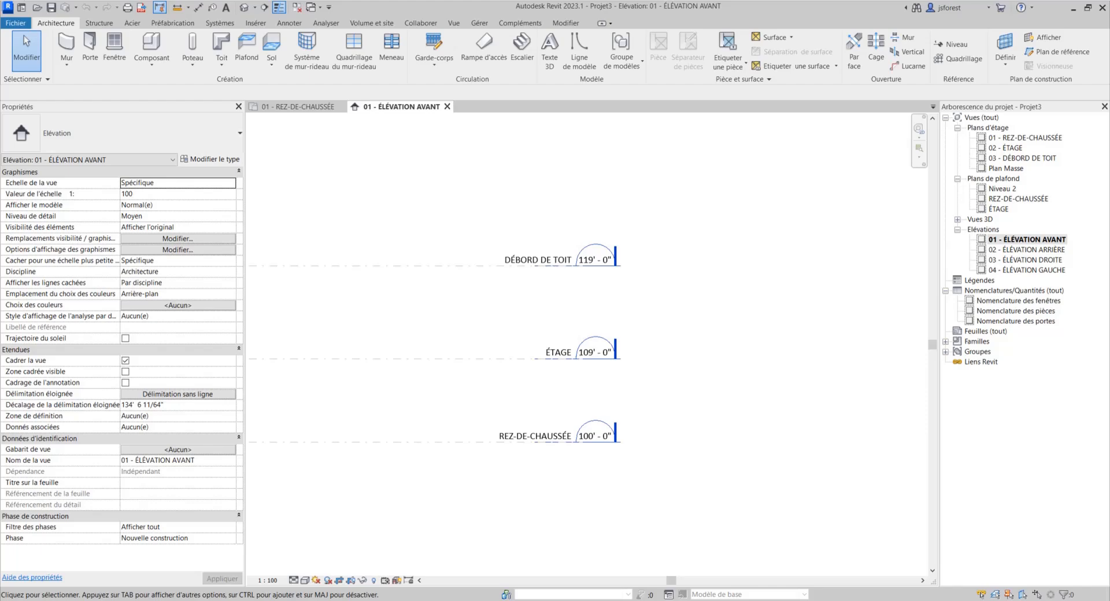
Consult the required level names and heights in the Teams post of the Général channel, and return to Revit
drag(560, 29, 575, 104)
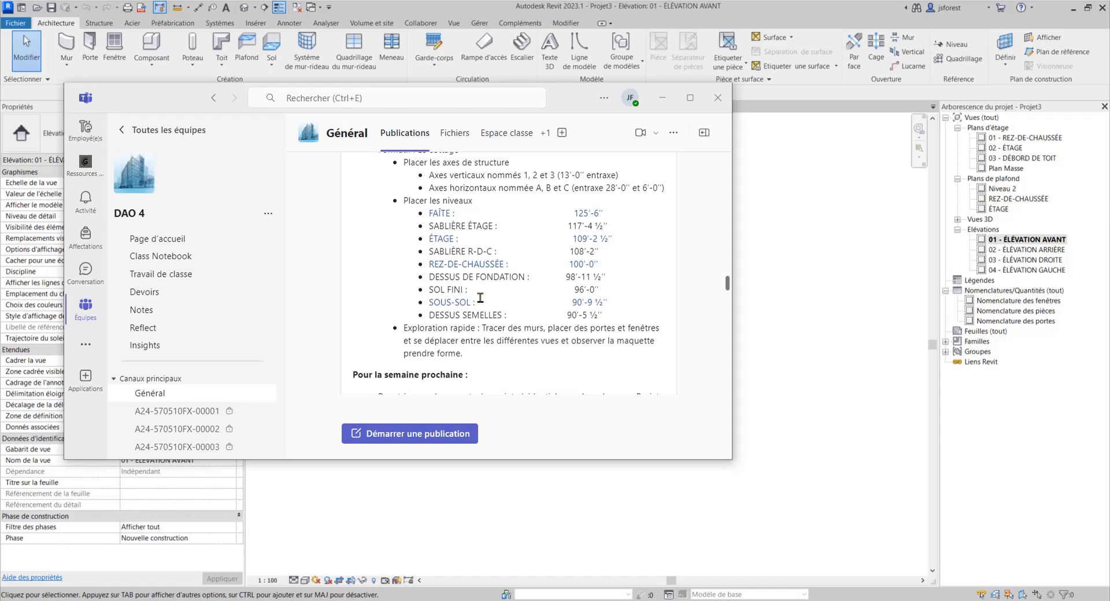
click(665, 98)
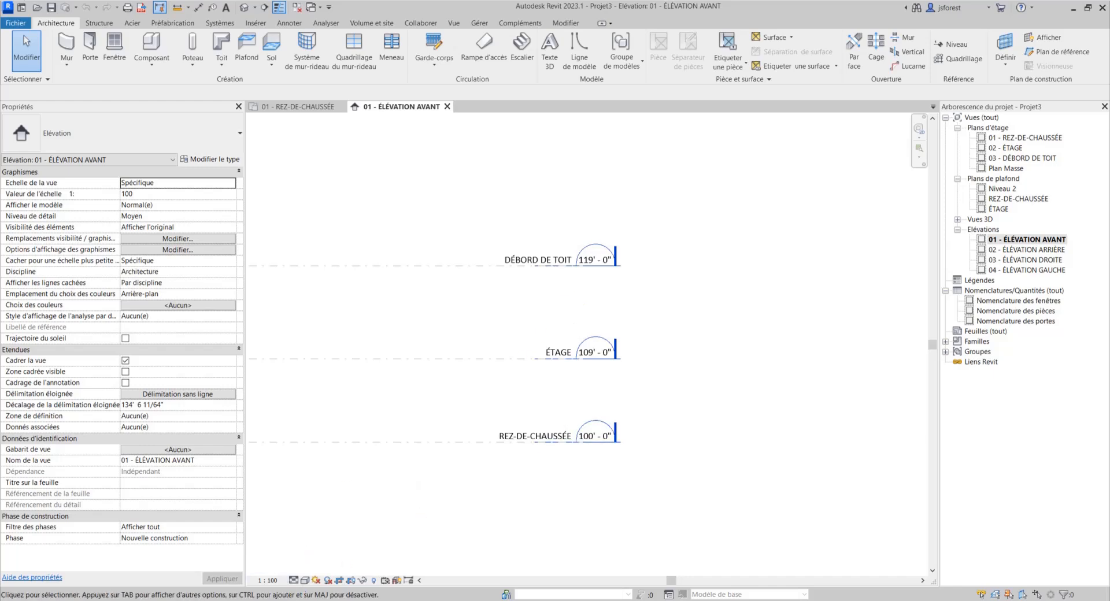
mouse_move(212, 600)
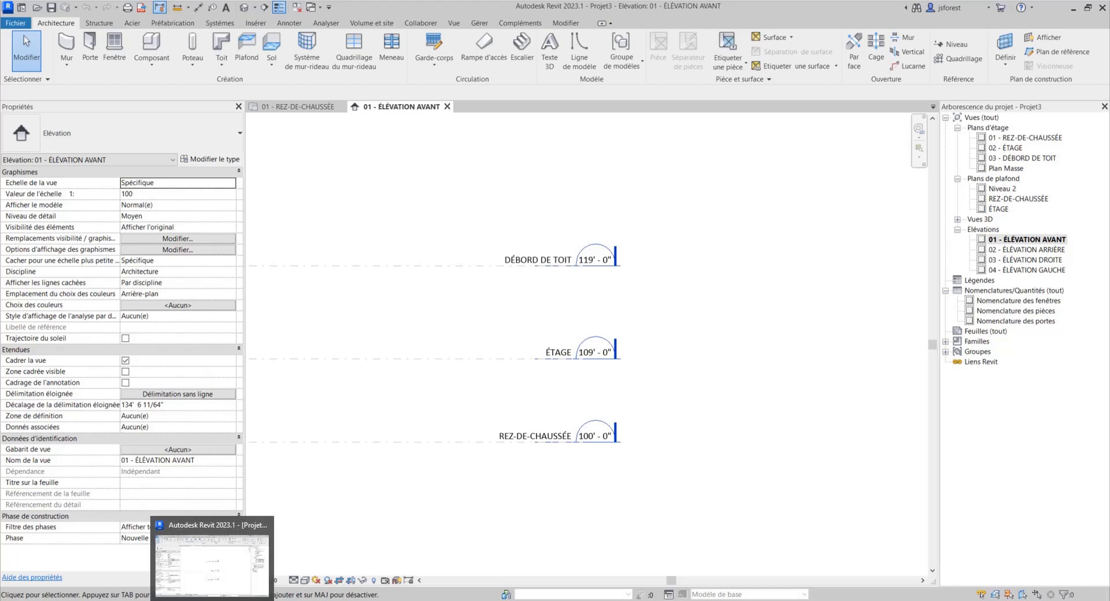
click(224, 600)
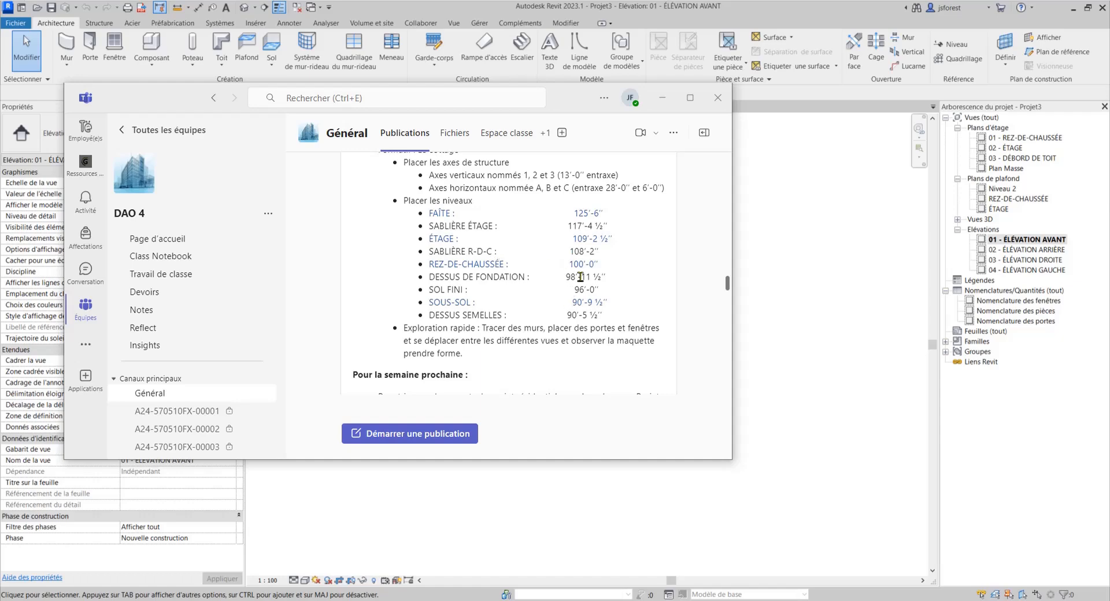
click(662, 97)
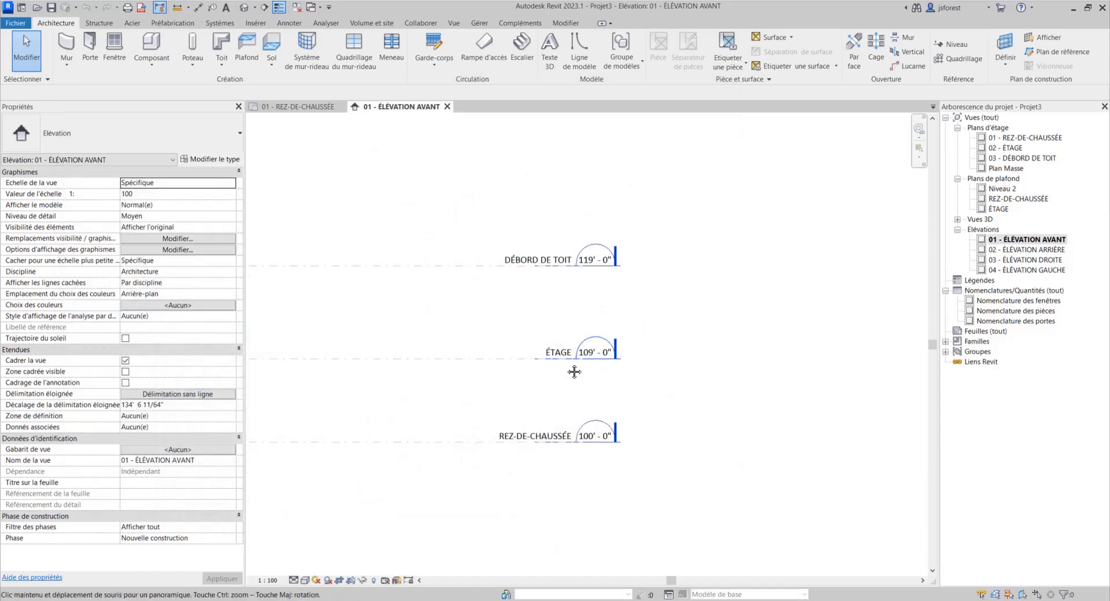
Copy the REZ-DE-CHAUSSÉE level 4'-0" straight down
middle_drag(514, 415, 566, 338)
click(502, 370)
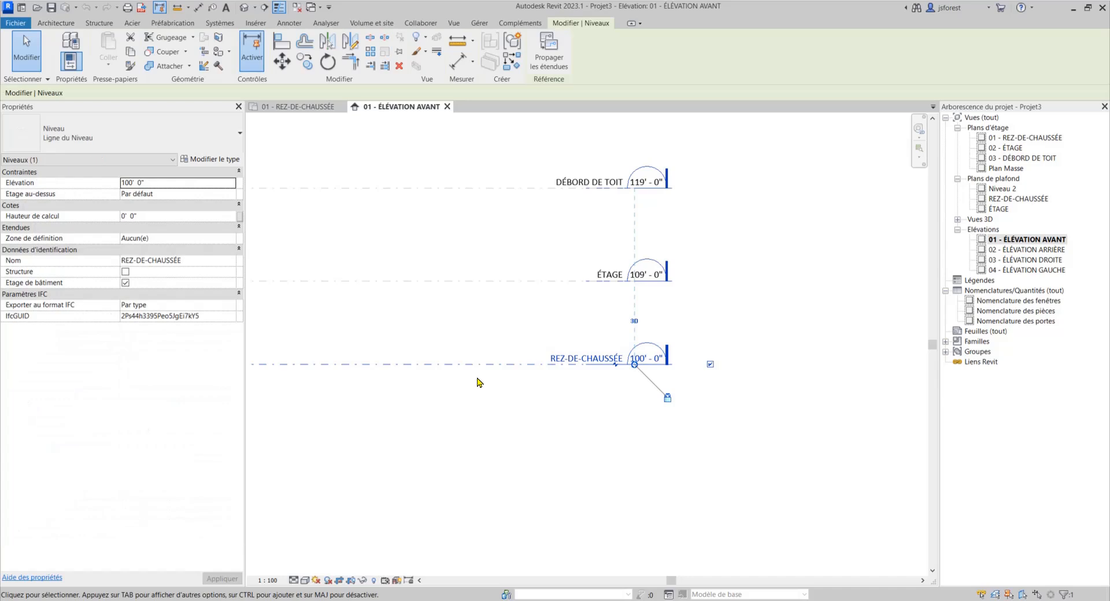
click(307, 66)
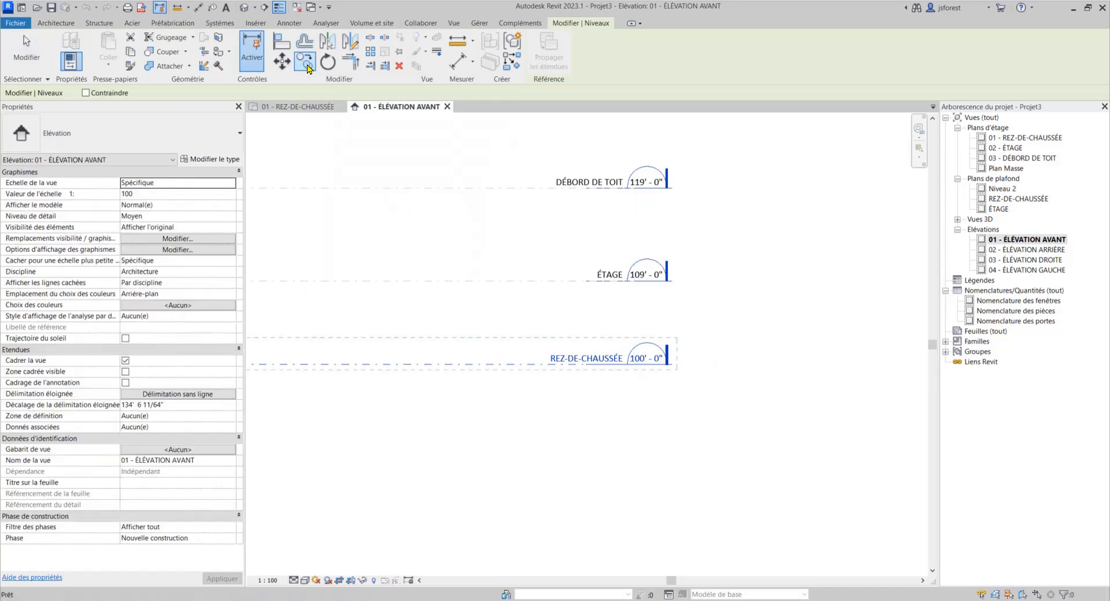
click(482, 364)
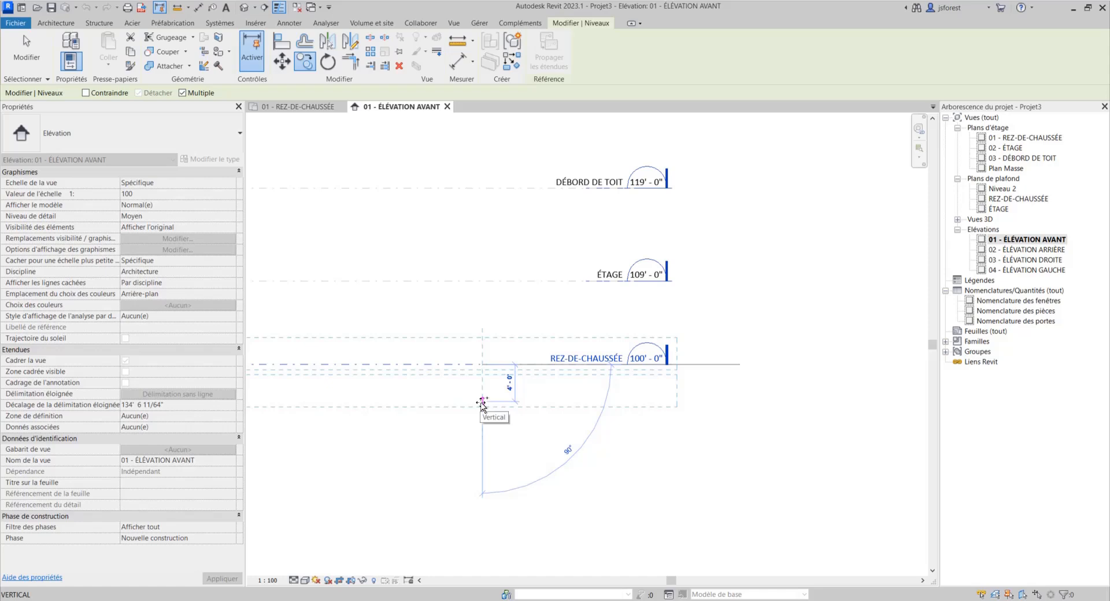
click(482, 403)
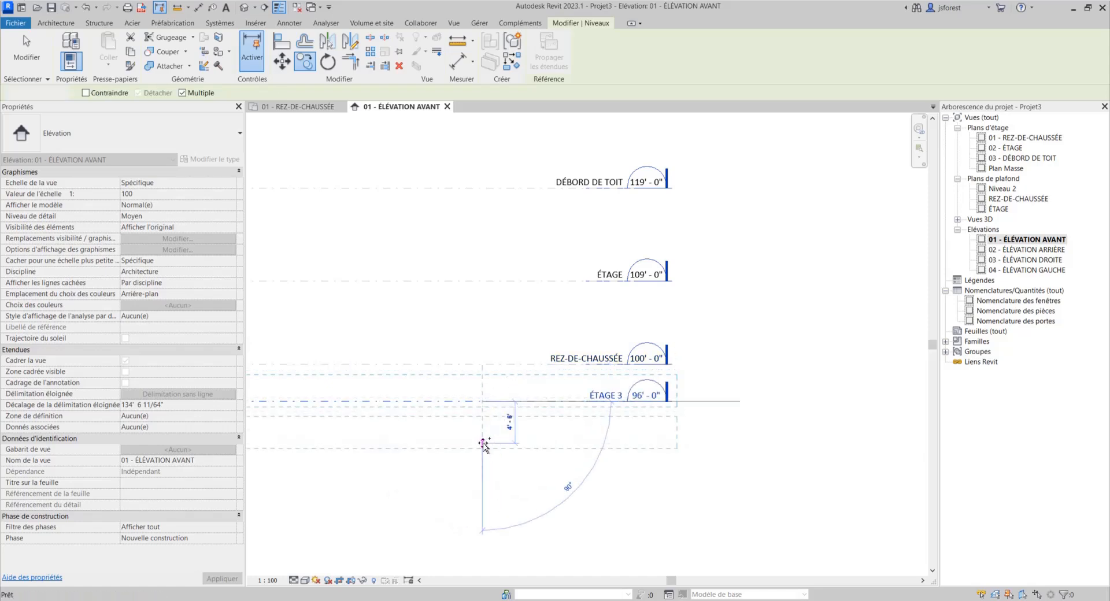
key(Escape)
click(553, 484)
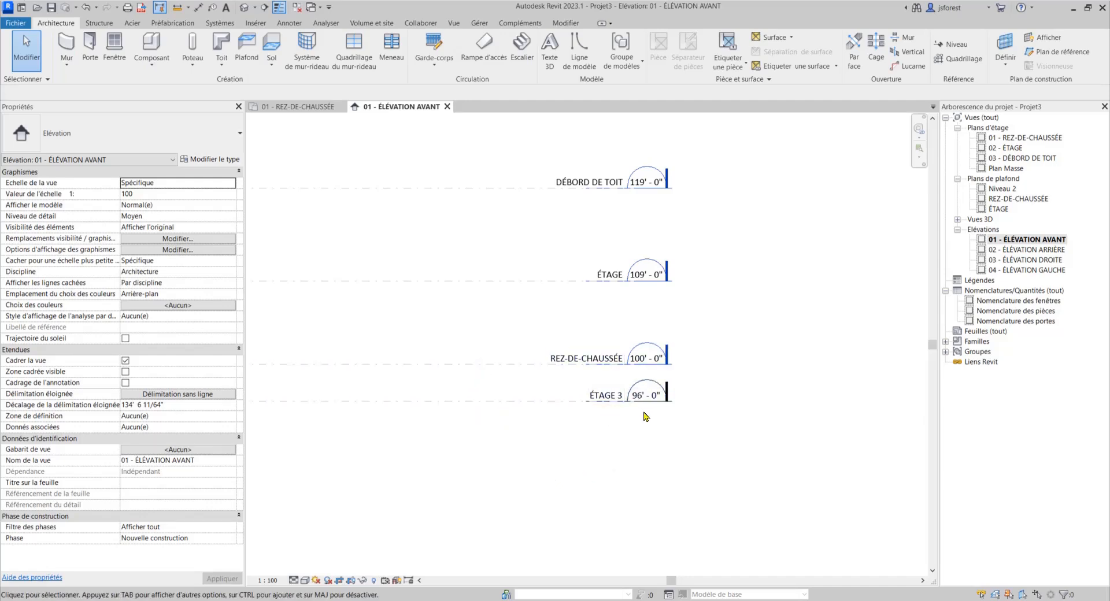
scroll(652, 403, up, 2)
click(632, 399)
click(632, 395)
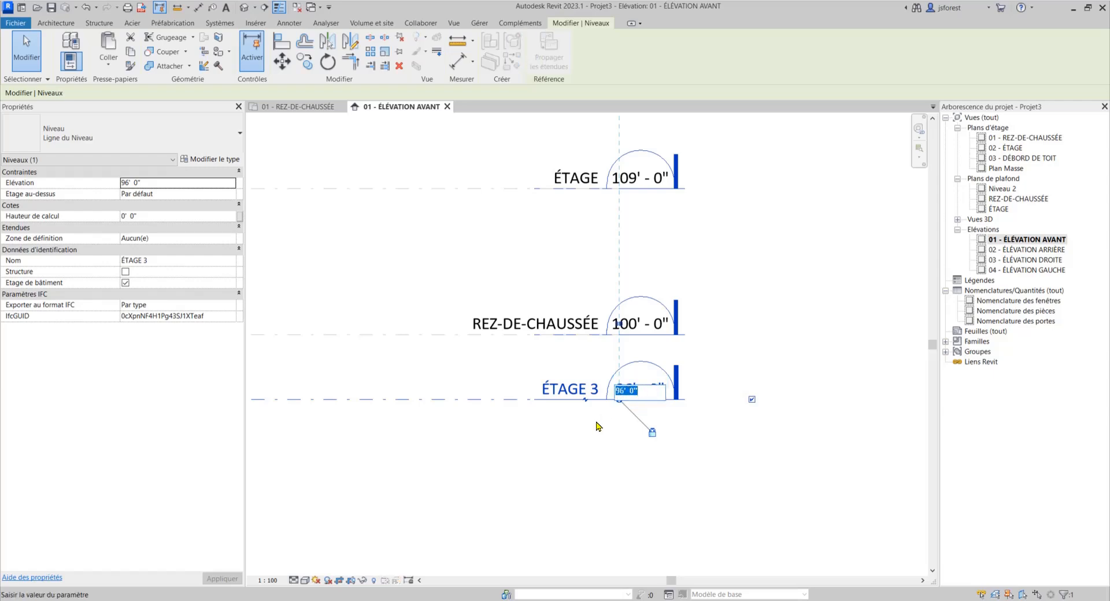
click(566, 445)
click(566, 445)
View the 01 - REZ-DE-CHAUSSÉE floor plan and return to the 01 - ÉLÉVATION AVANT elevation
scroll(656, 420, down, 1)
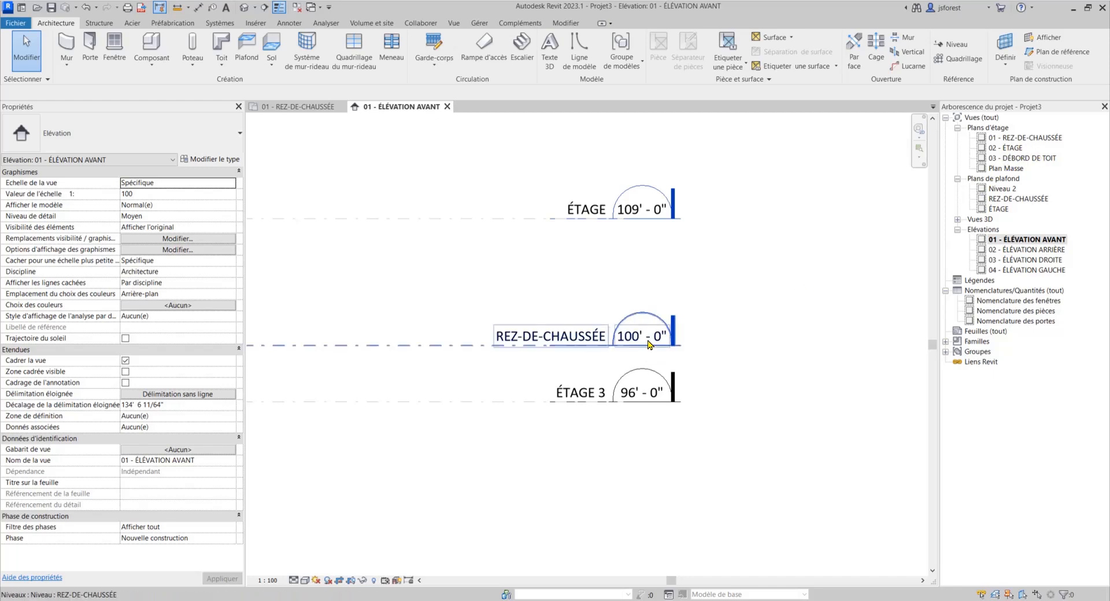
double_click(1039, 138)
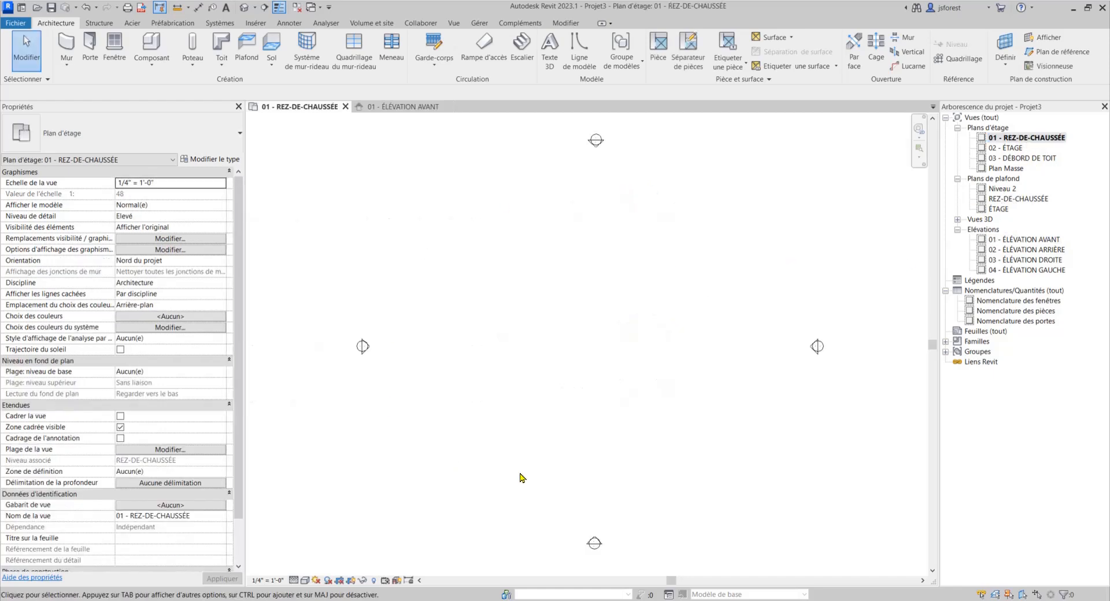
double_click(1012, 239)
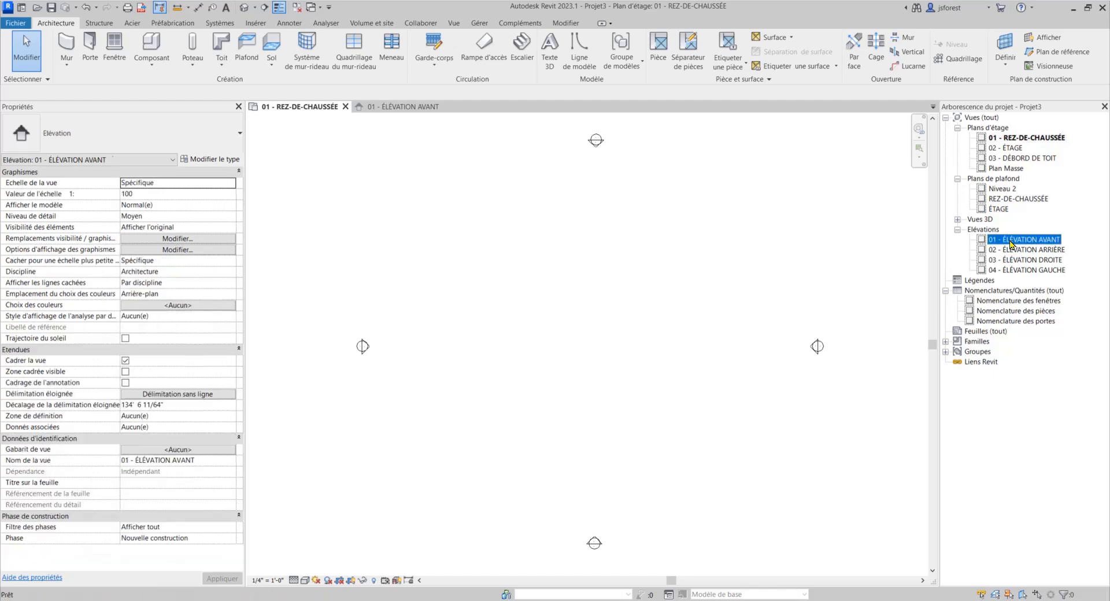
Rename the copied level below REZ-DE-CHAUSSÉE as SOL FINI
click(583, 398)
click(582, 398)
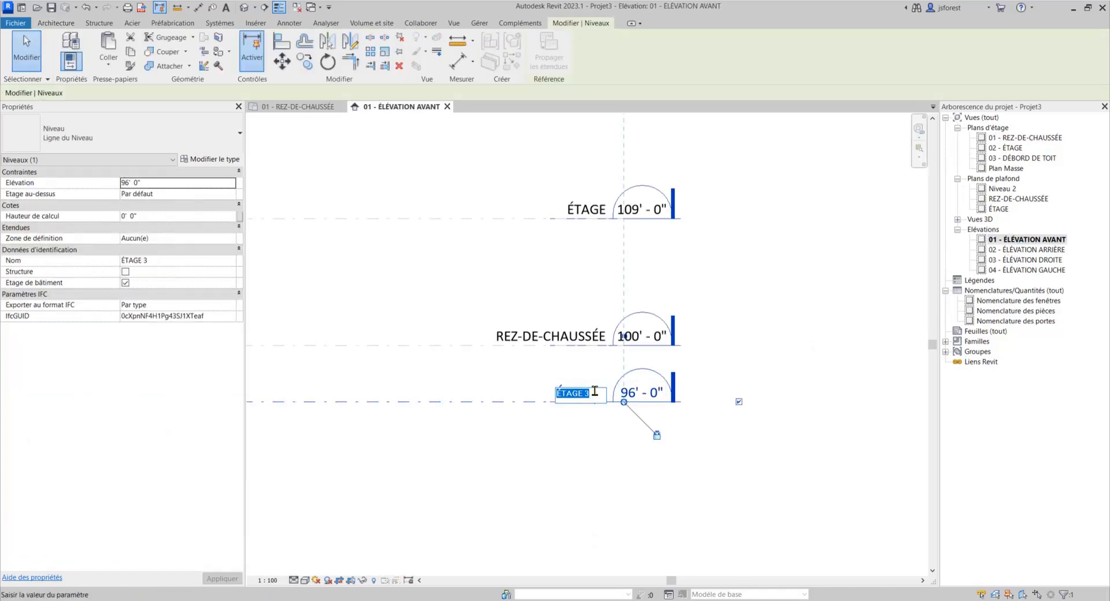
text(SOL FINI)
key(Return)
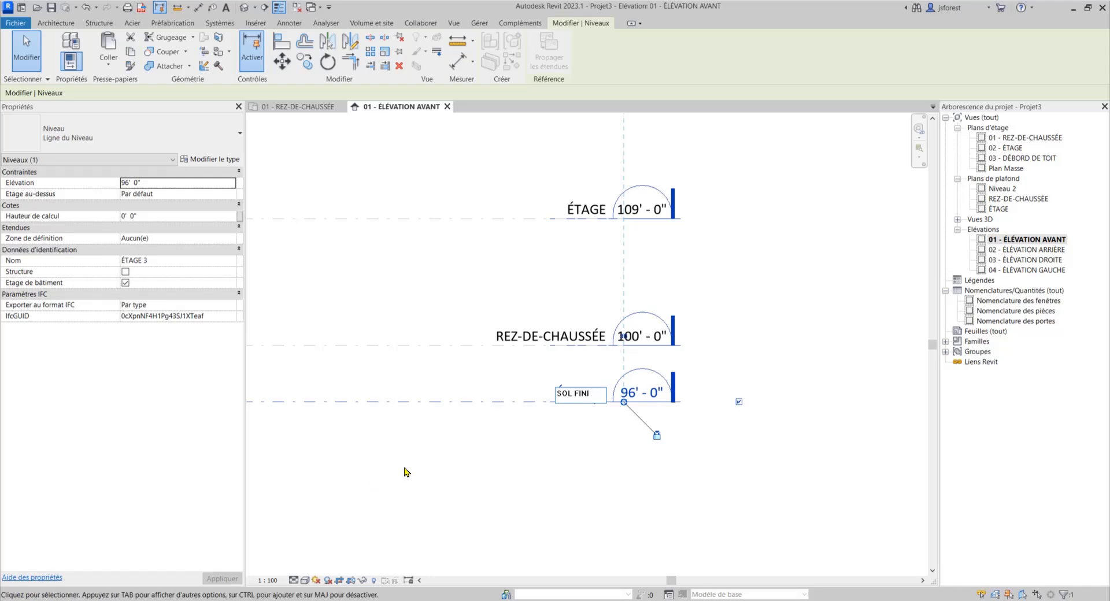
click(812, 368)
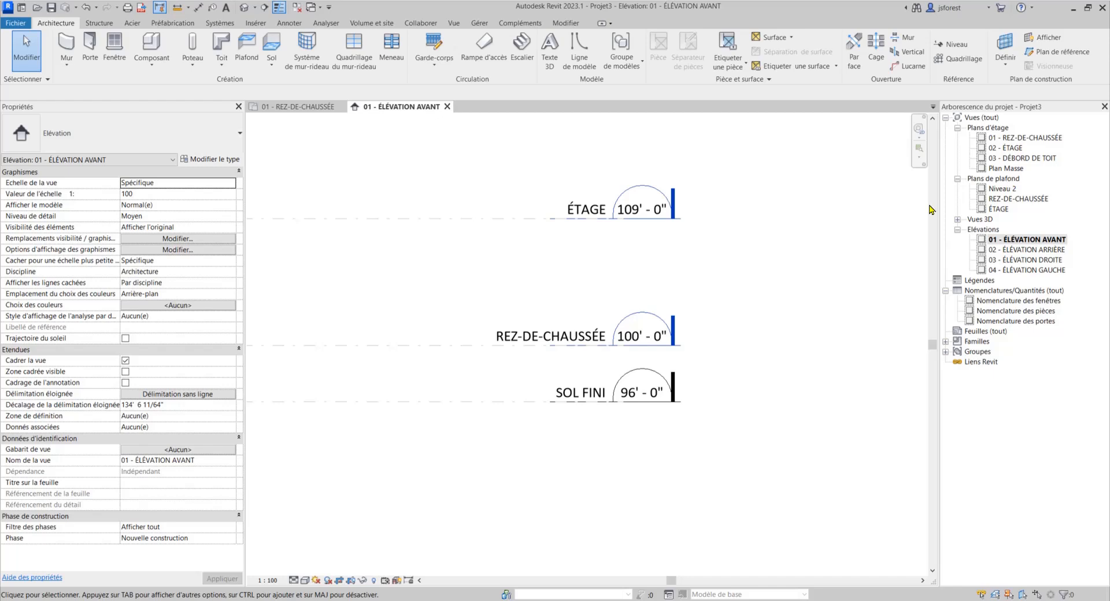
Check the heights of the remaining lower levels in the Teams post, and return to Revit
scroll(796, 303, down, 3)
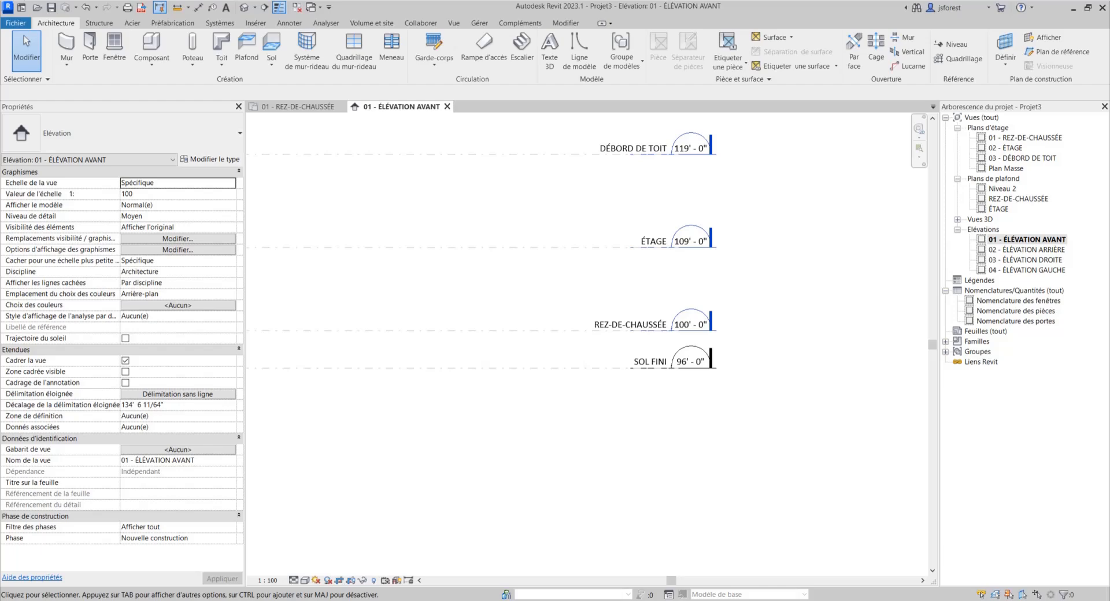
click(225, 600)
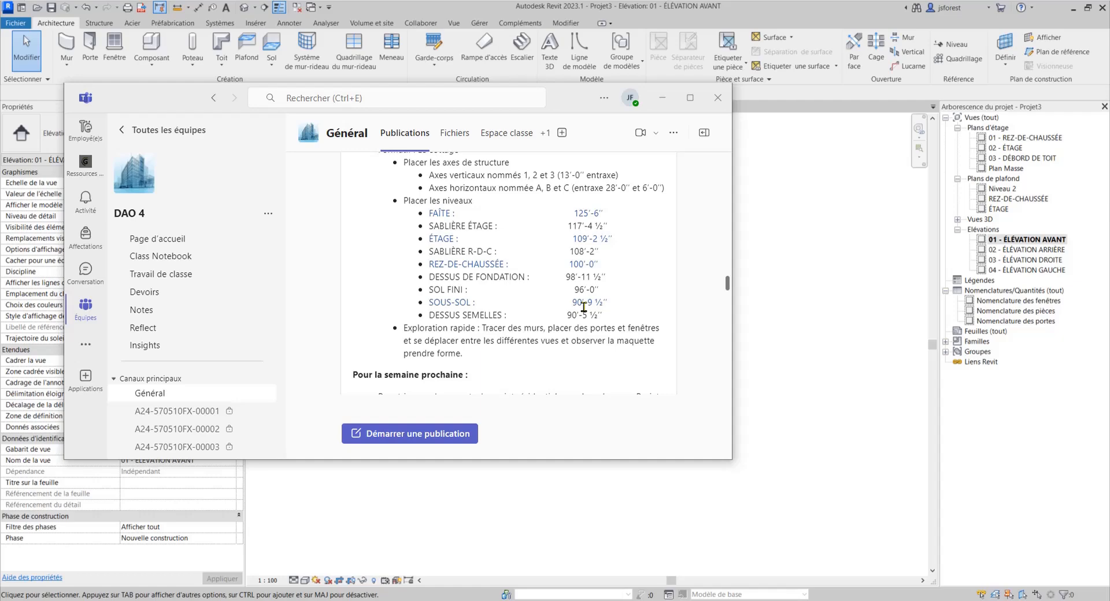
click(662, 98)
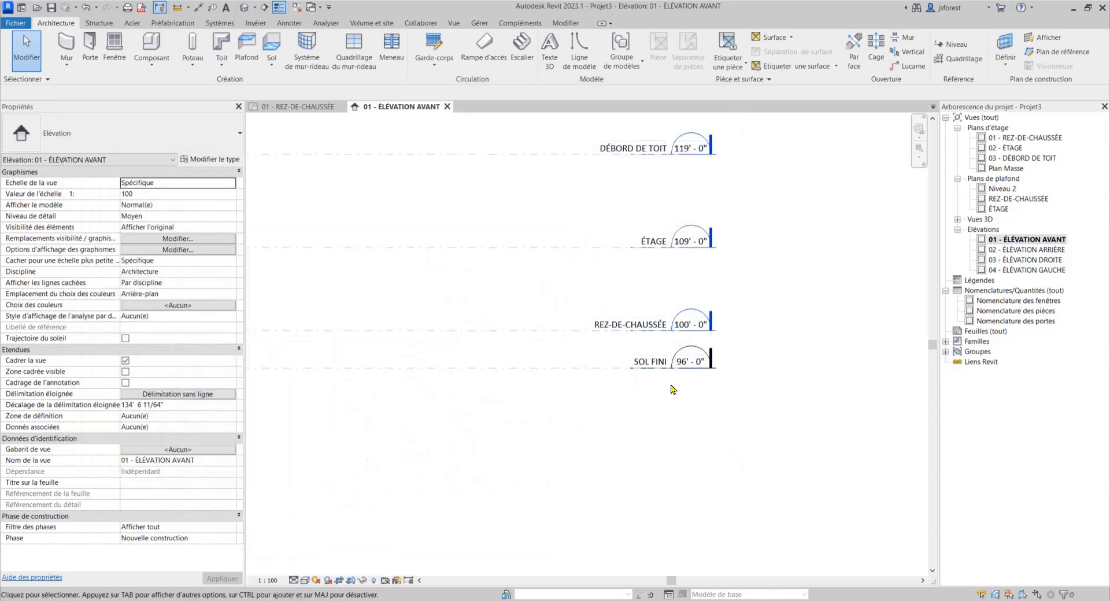
Draw a new level about 8'-0" below SOL FINI, aligned with the other levels' ends, with plan view creation enabled
scroll(717, 372, up, 3)
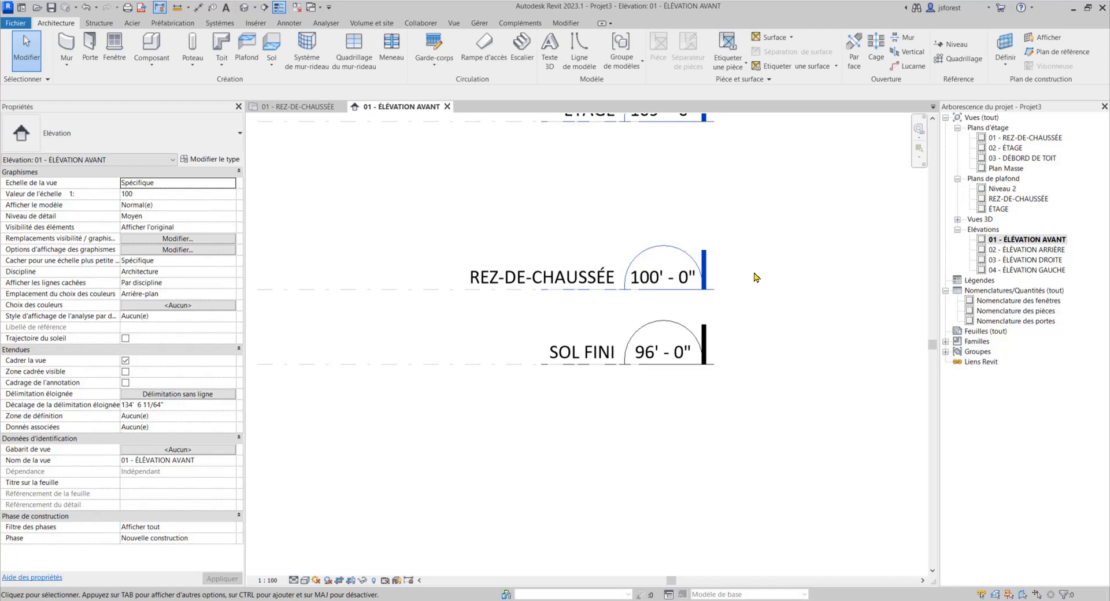
scroll(783, 327, down, 2)
scroll(787, 337, down, 5)
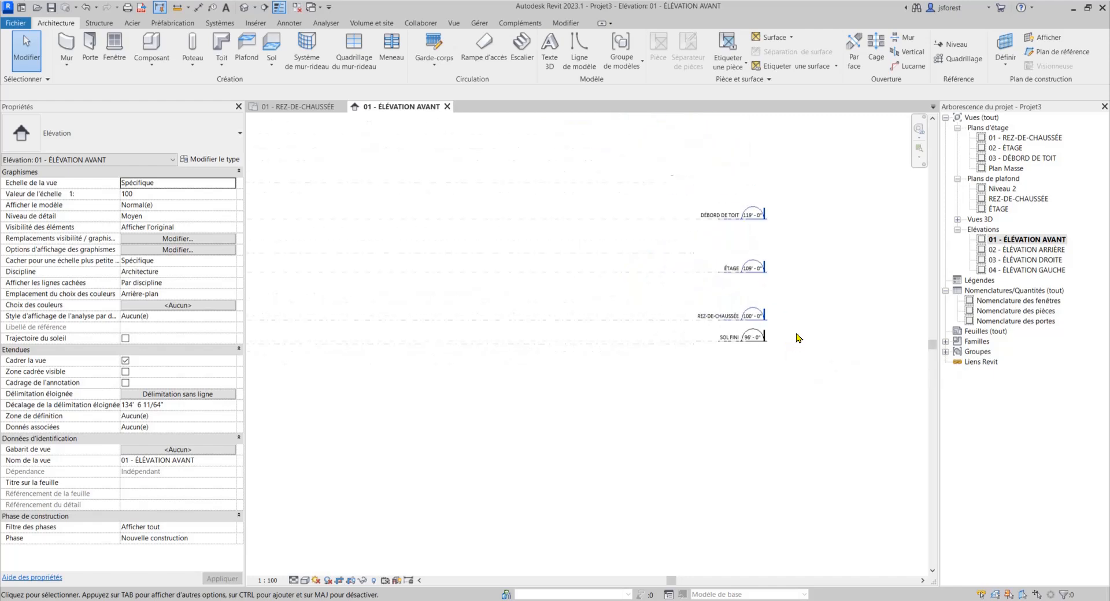
scroll(728, 357, up, 1)
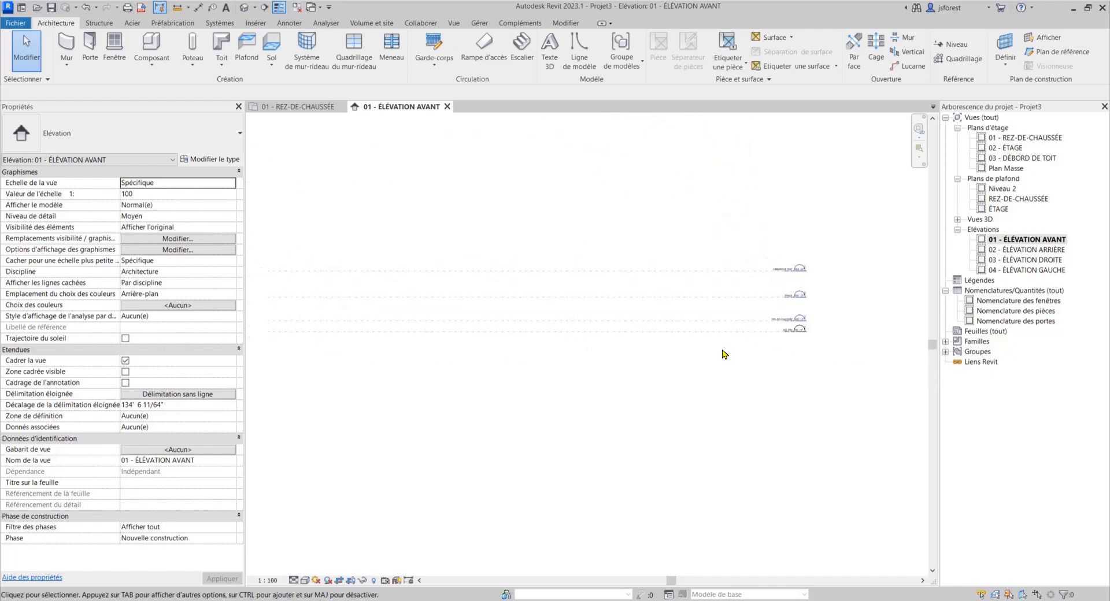
scroll(725, 354, down, 1)
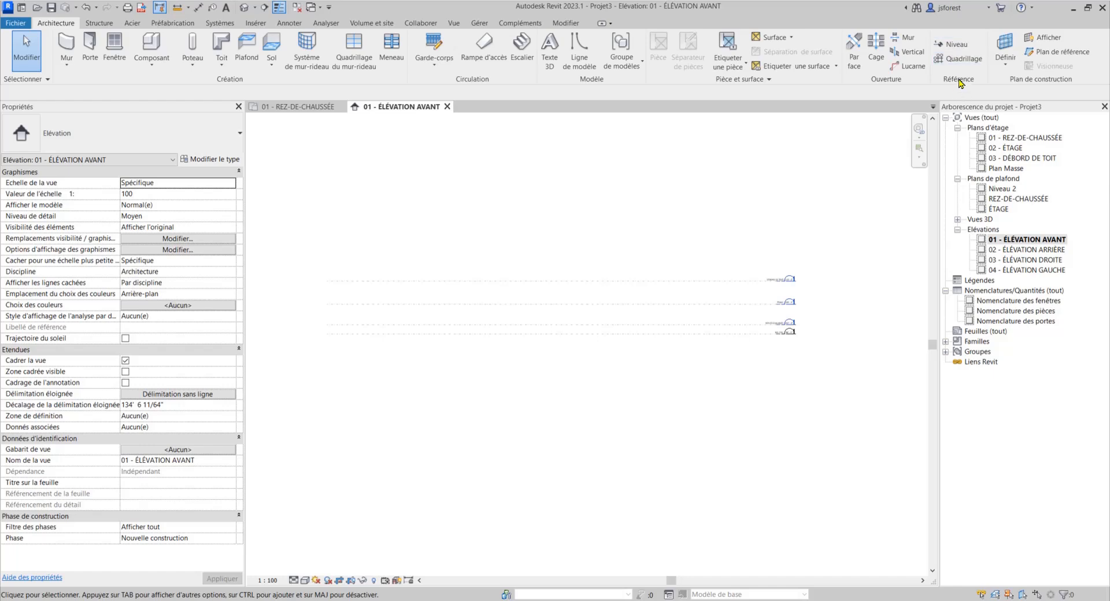
click(956, 44)
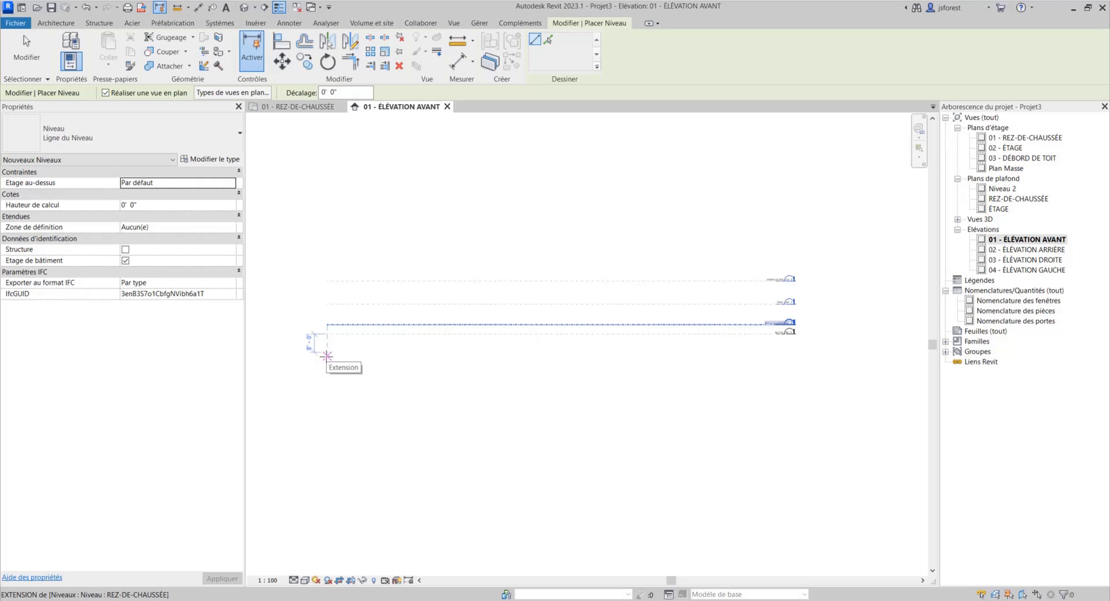
click(326, 355)
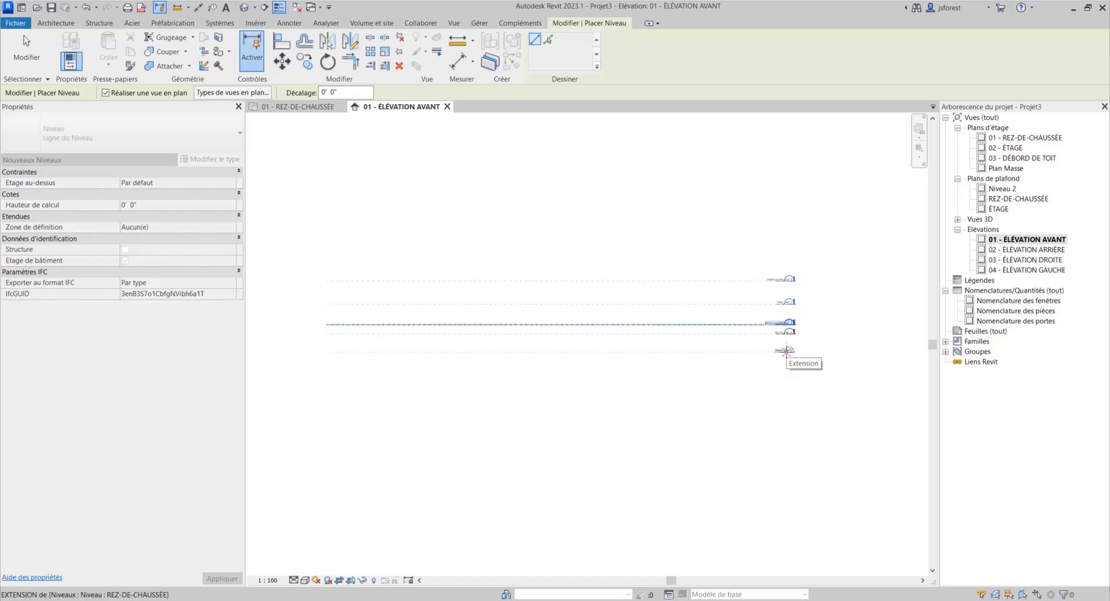
click(786, 351)
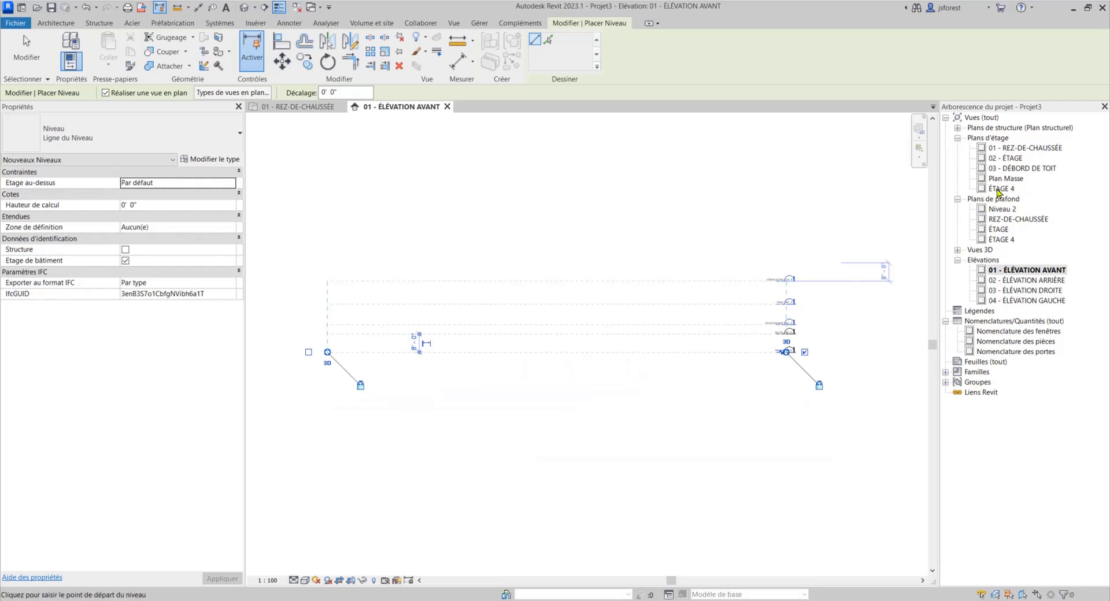
click(106, 93)
click(106, 93)
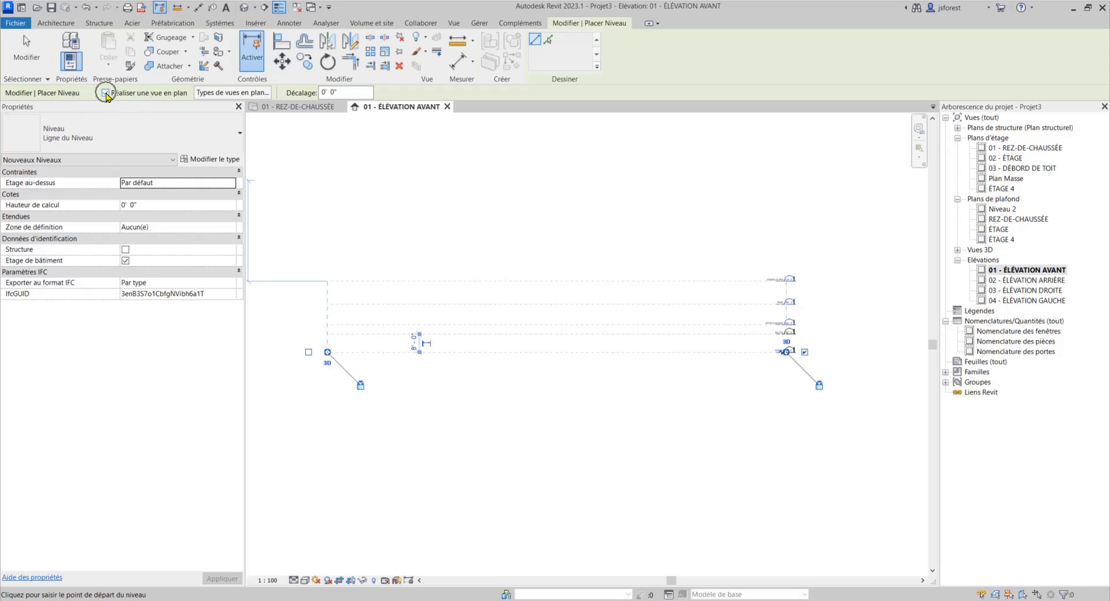
click(106, 94)
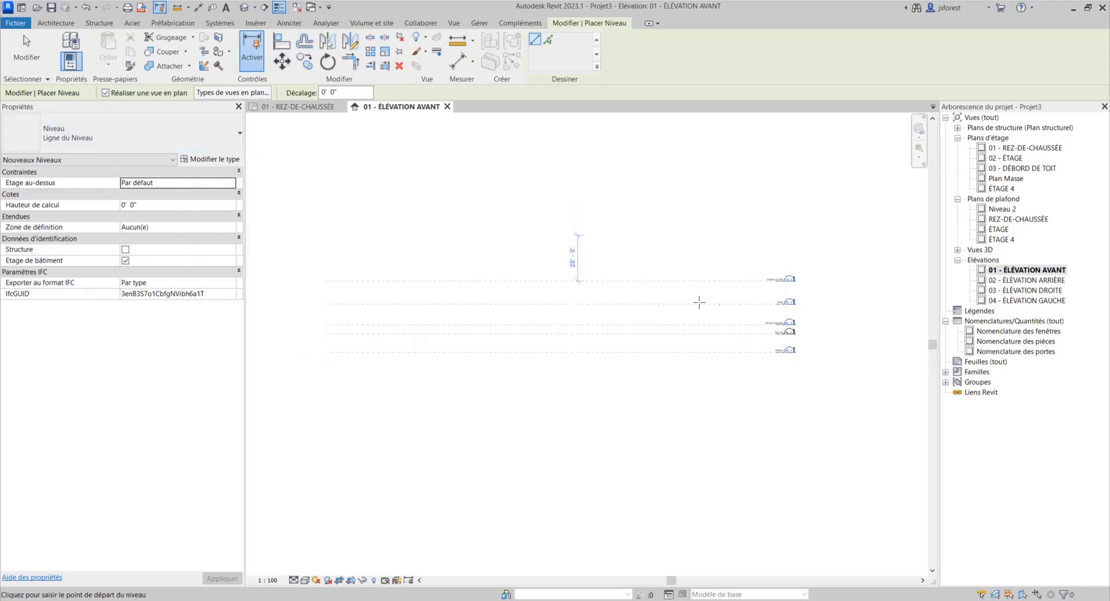
key(Escape)
key(Escape)
Rename the new level below SOL FINI as SOUS-SOL, and rename its corresponding views too
scroll(821, 359, up, 5)
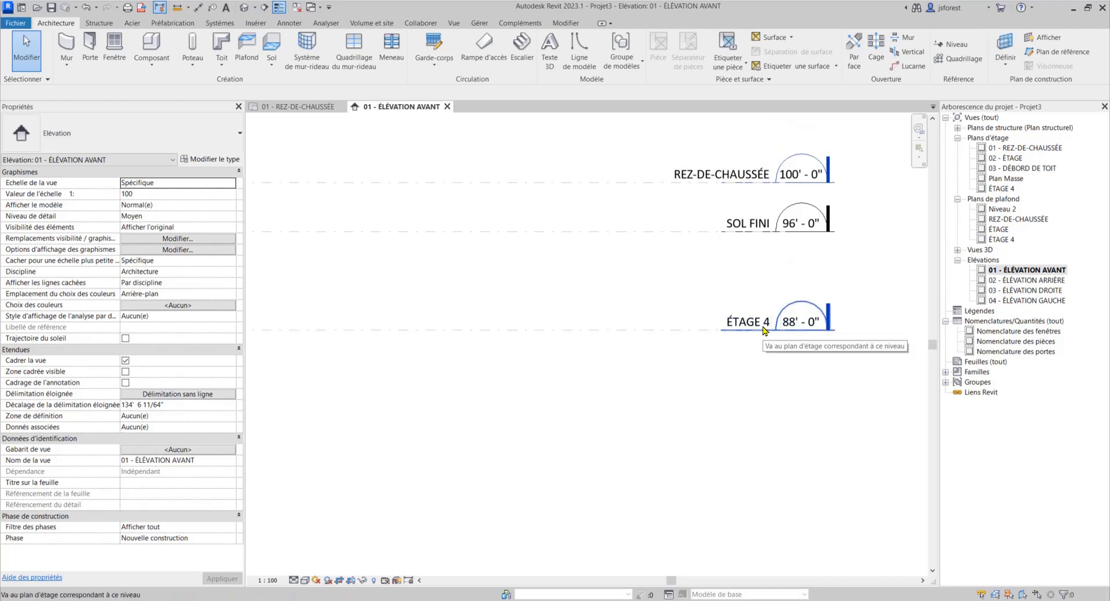
click(764, 331)
click(757, 323)
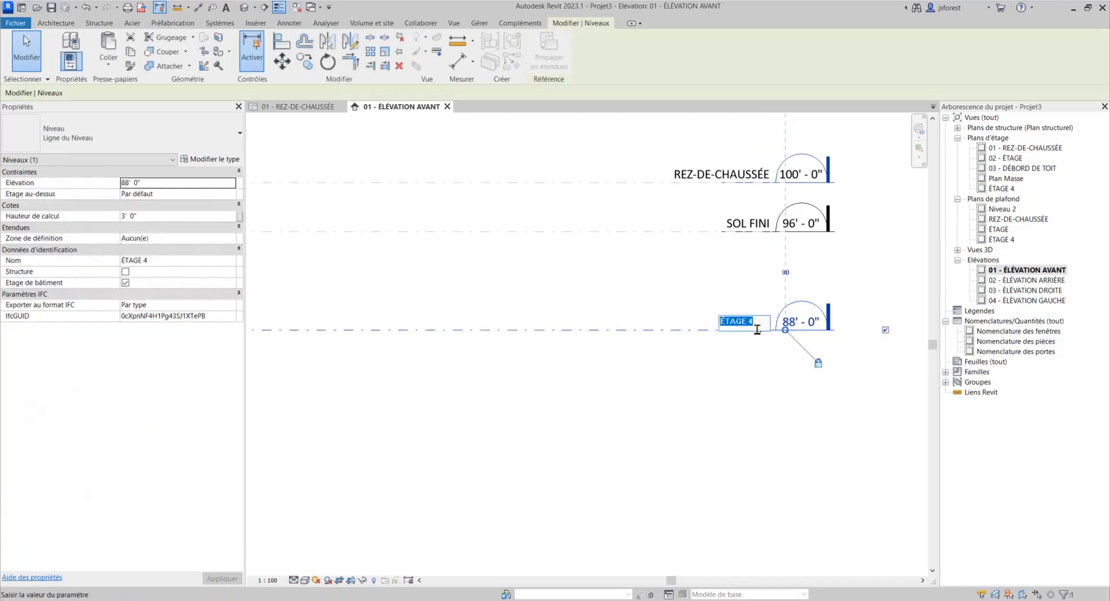
text(sou)
click(671, 390)
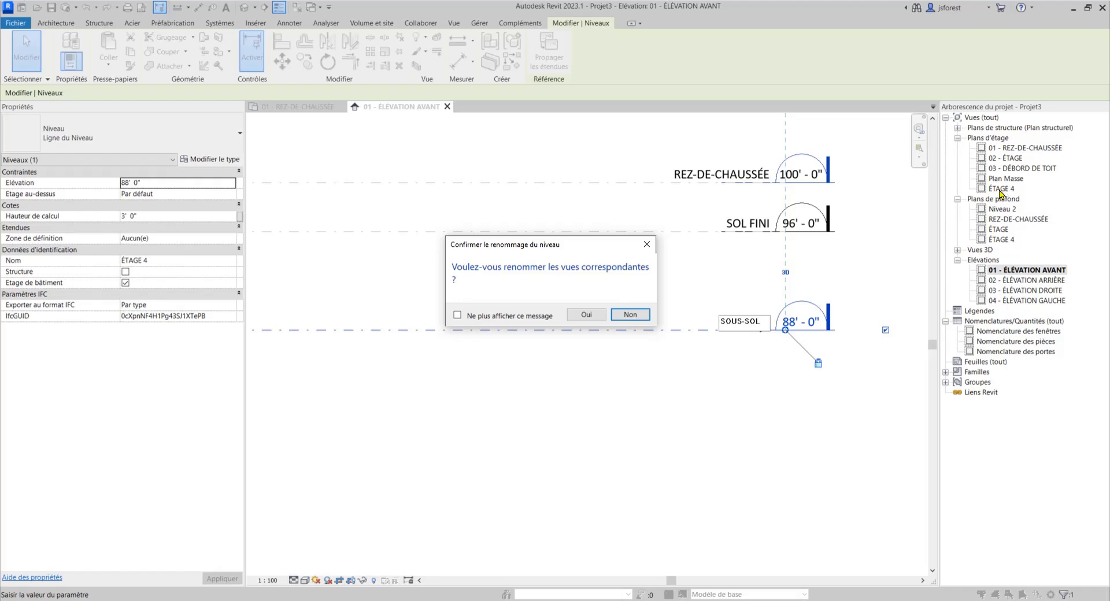
click(583, 315)
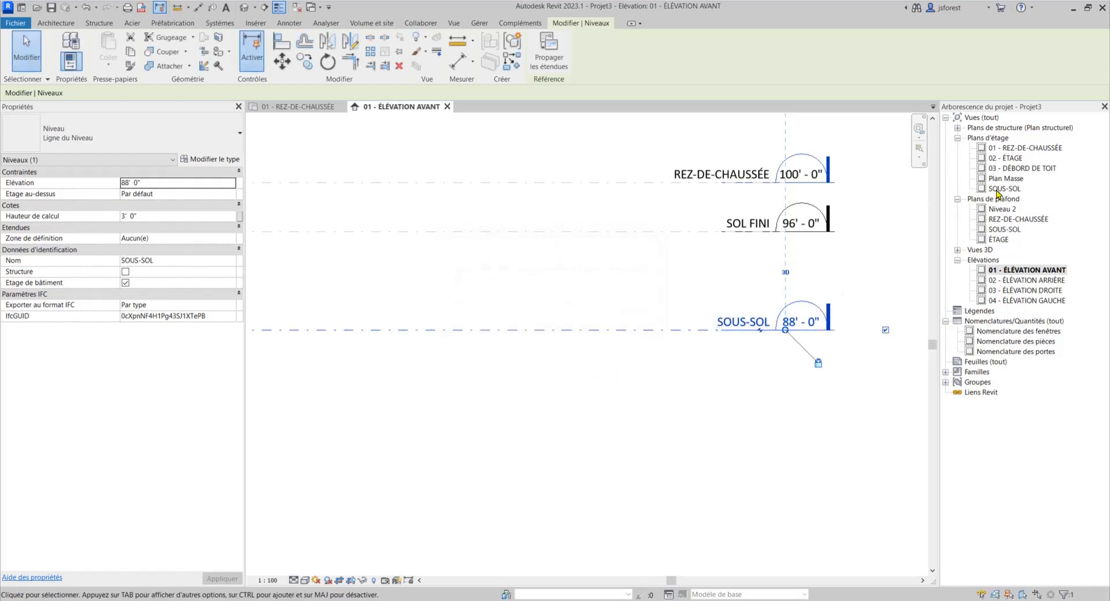
click(667, 409)
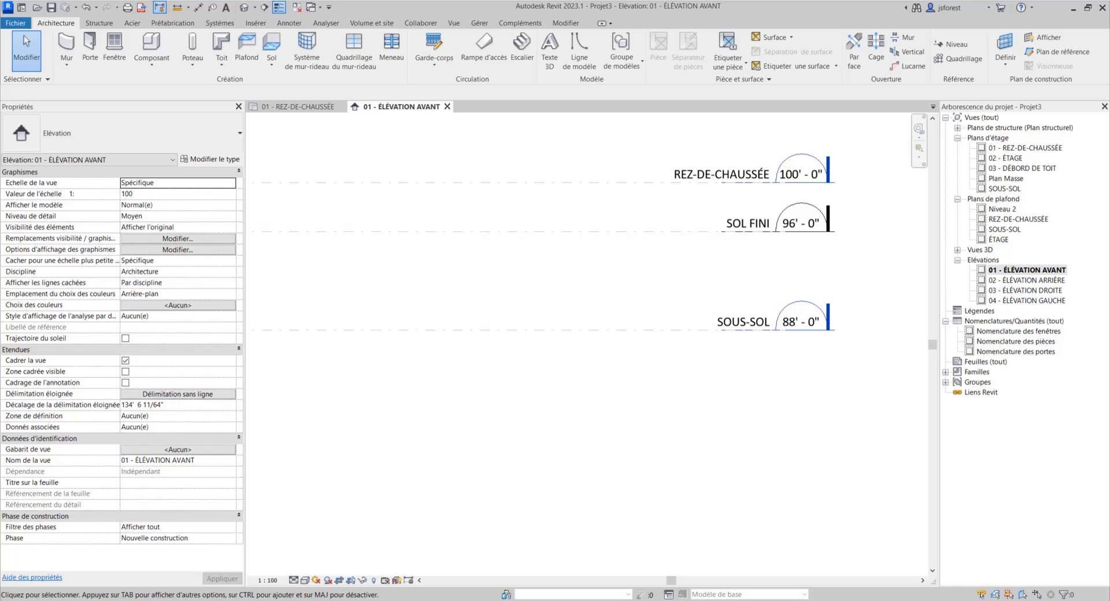
Check the SOUS-SOL height in the Teams post, and return to Revit
mouse_move(269, 600)
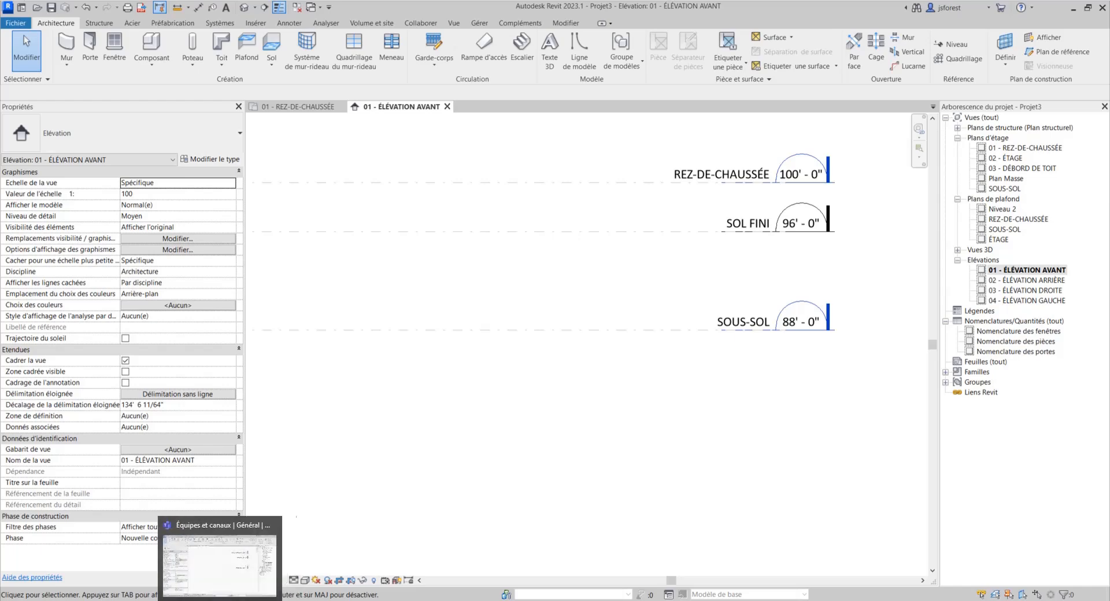
click(221, 600)
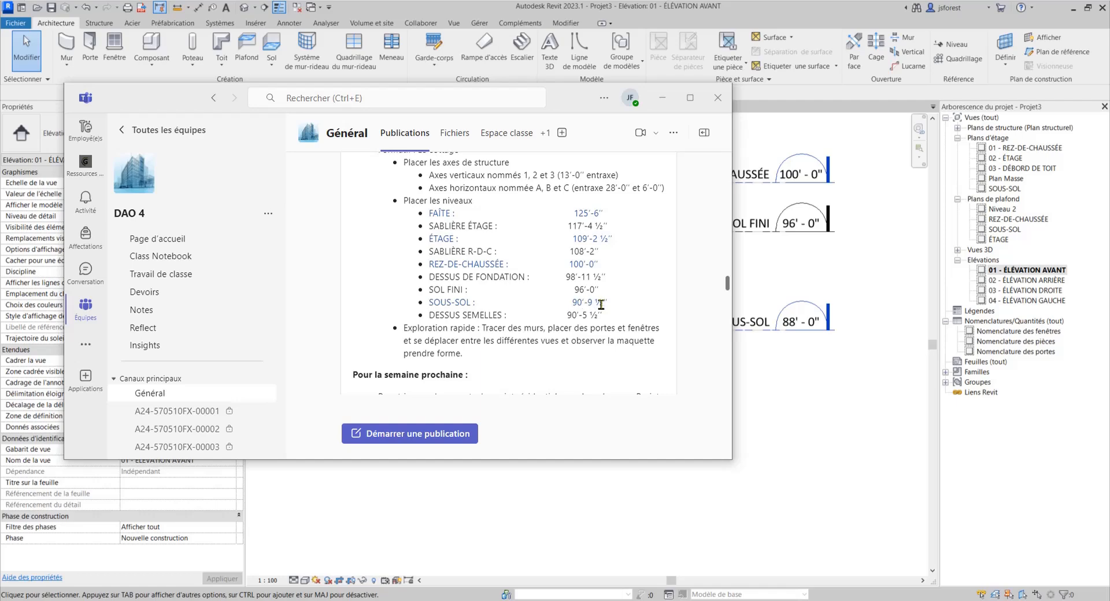
click(662, 97)
Set the SOUS-SOL level's elevation to 90' 9 1/2"
click(794, 326)
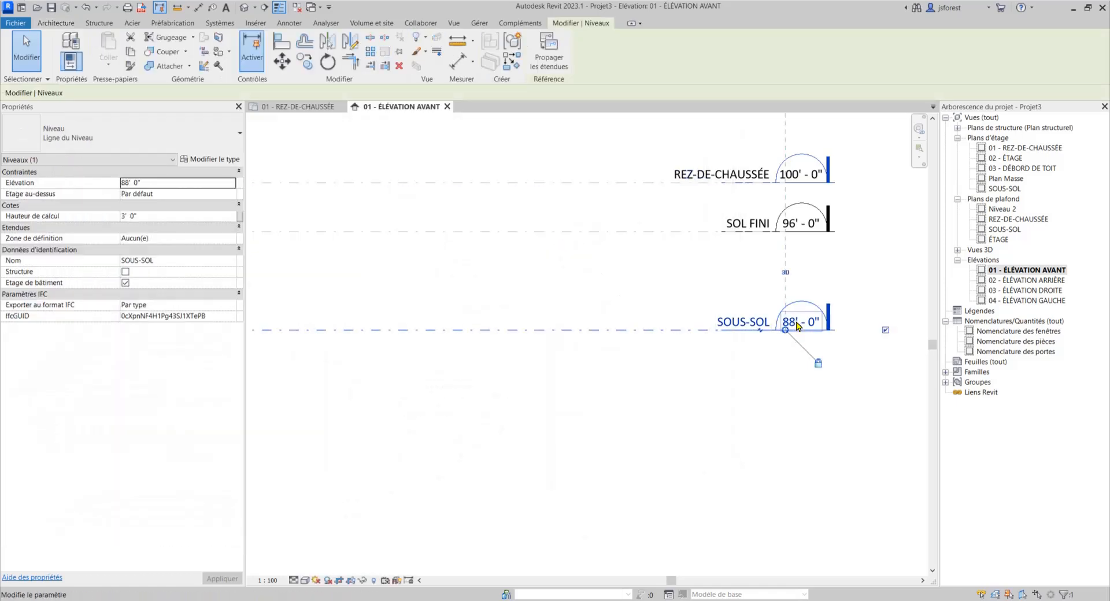
click(795, 322)
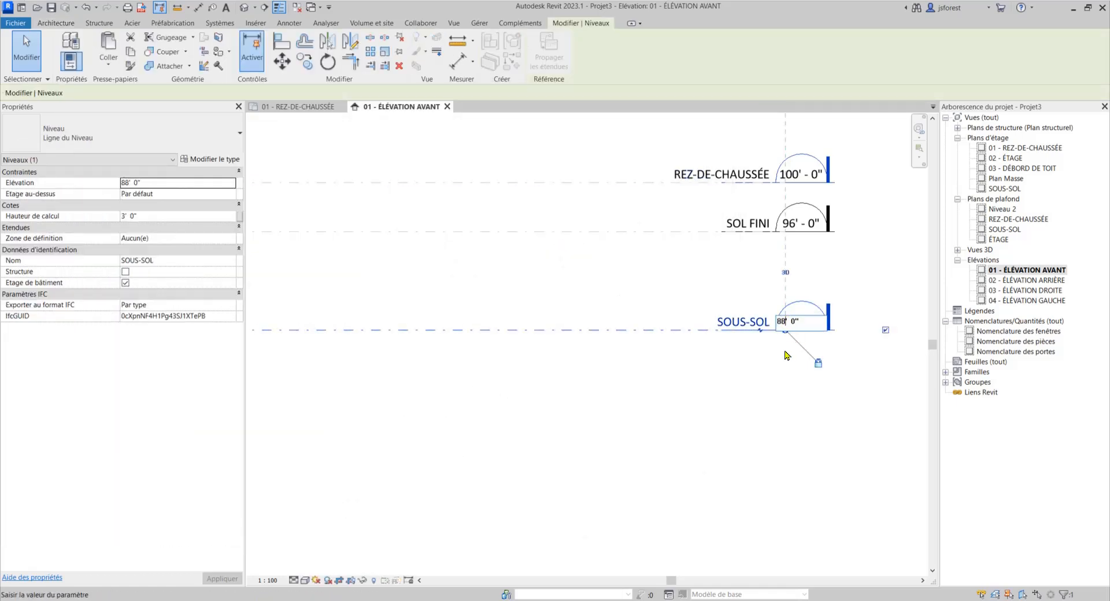
text(90' 0)
key(BackSpace)
text(9 1/2)
key(Return)
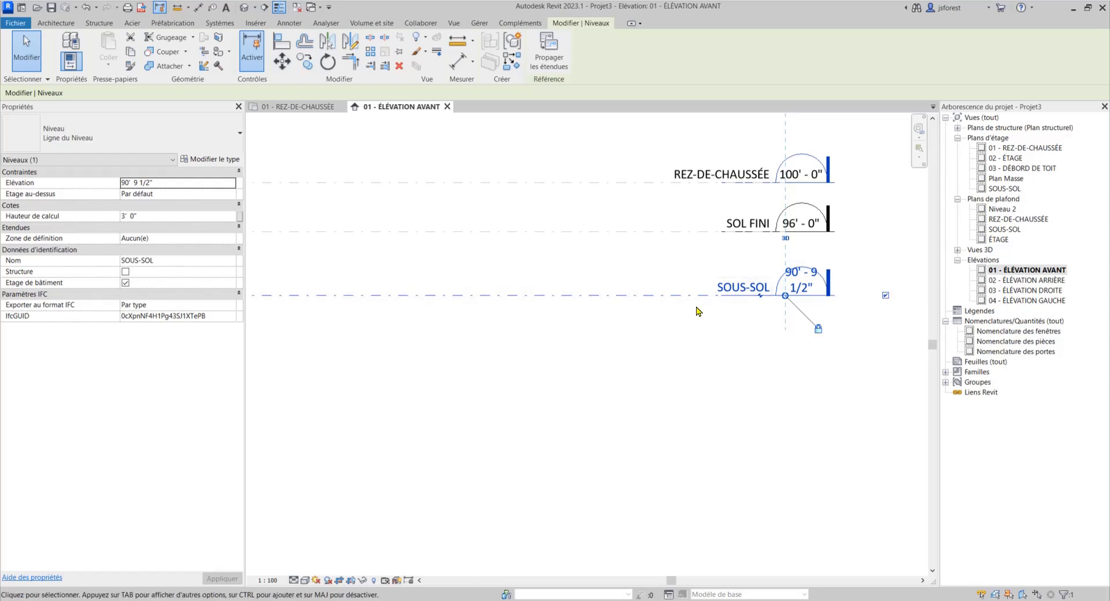
click(700, 315)
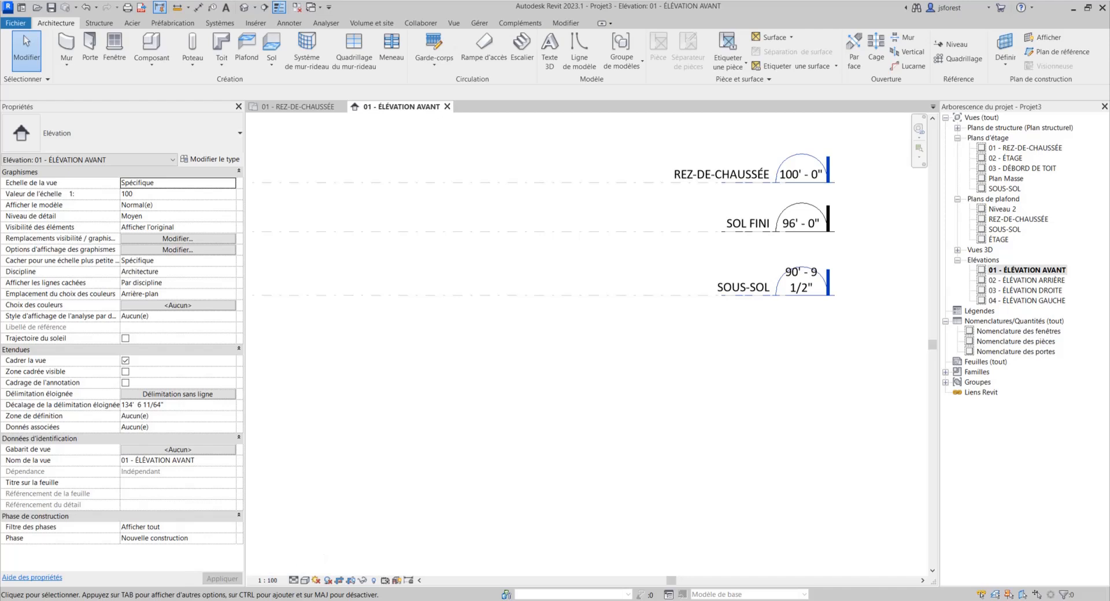
Check the DESSUS SEMELLES level in the Teams post, and return to Revit
mouse_move(212, 600)
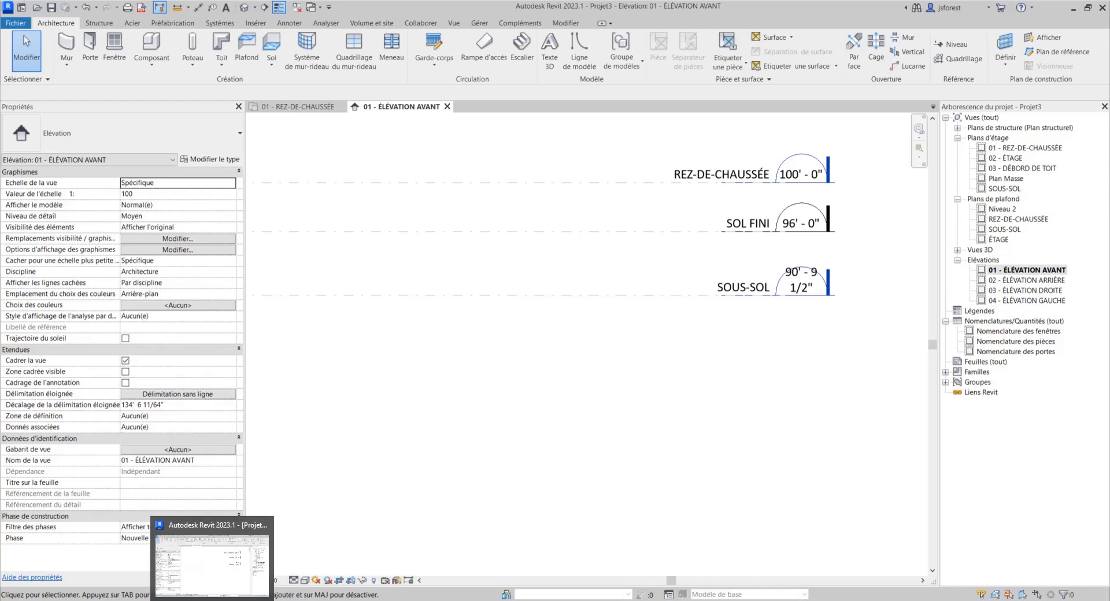
click(261, 600)
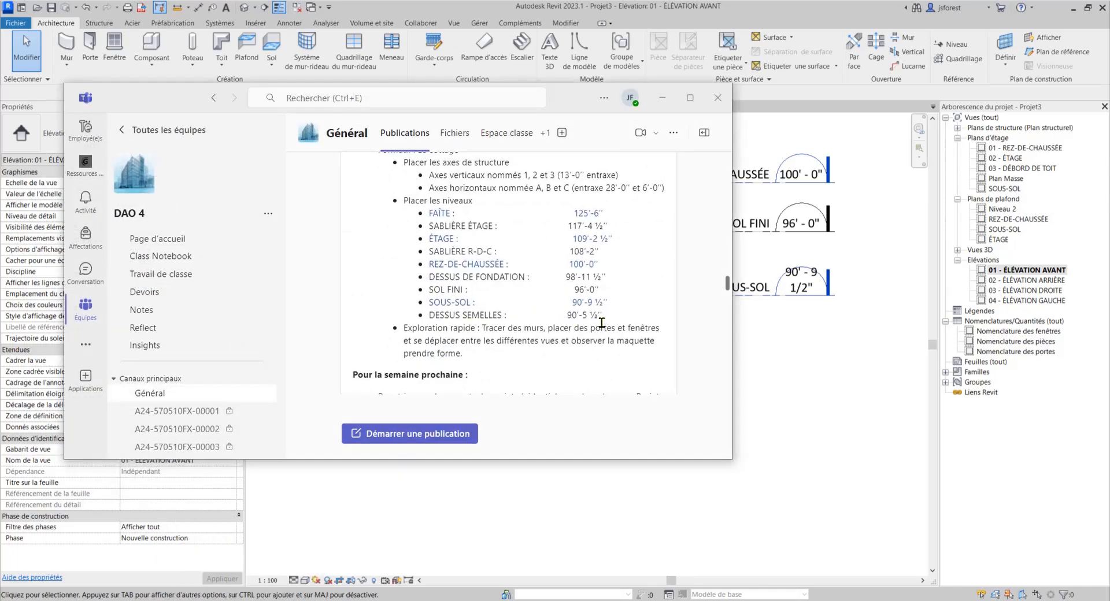
click(664, 98)
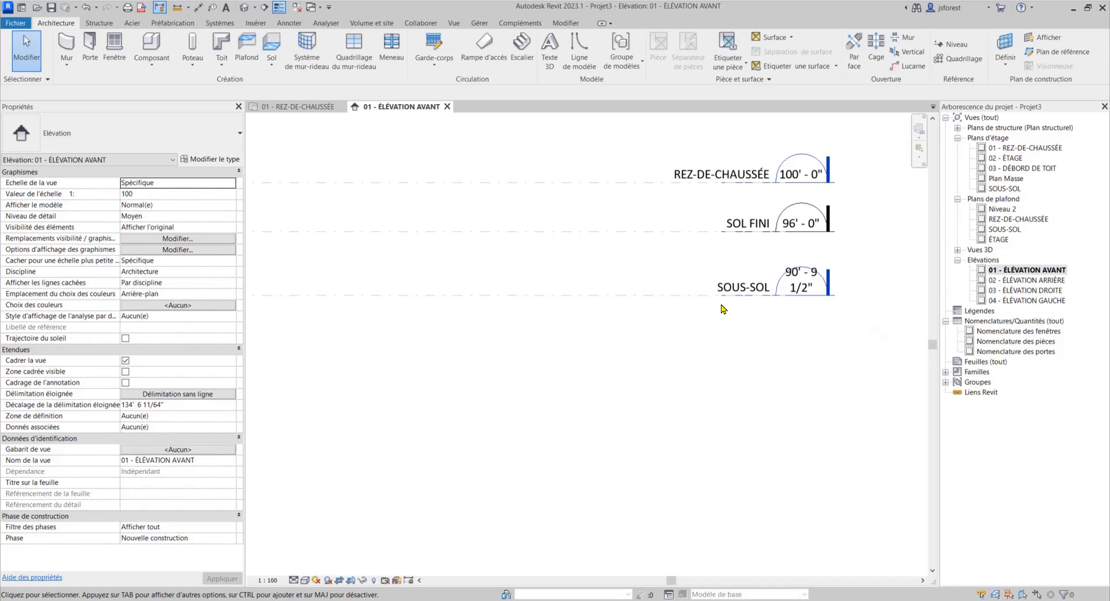
Draw a new level about 8'-0" below SOUS-SOL, aligned with the other levels' ends, with plan view creation turned off
click(954, 45)
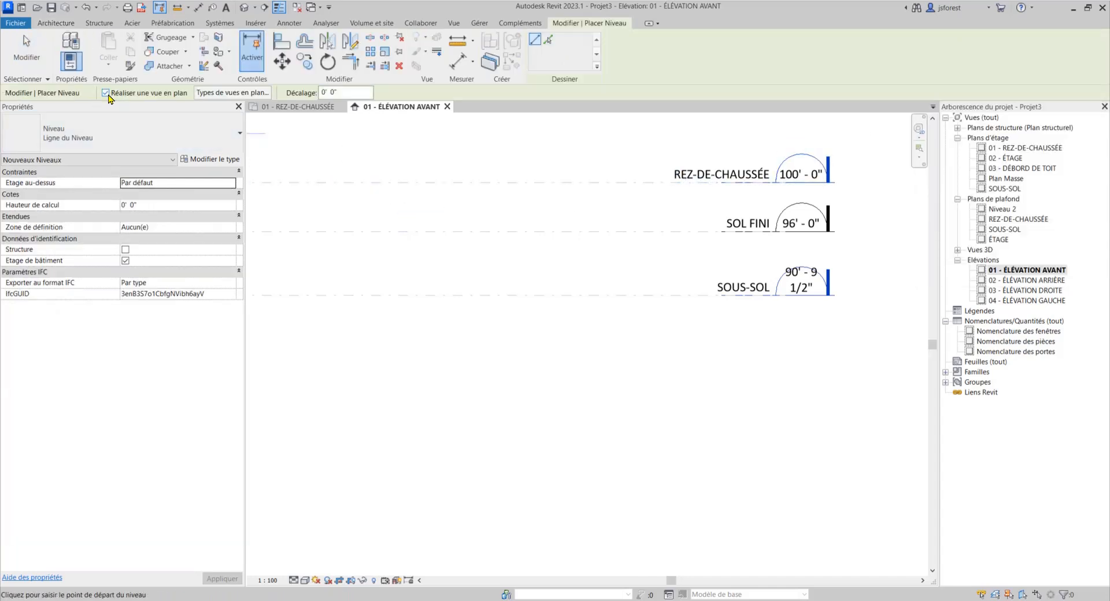
click(106, 93)
scroll(752, 245, down, 3)
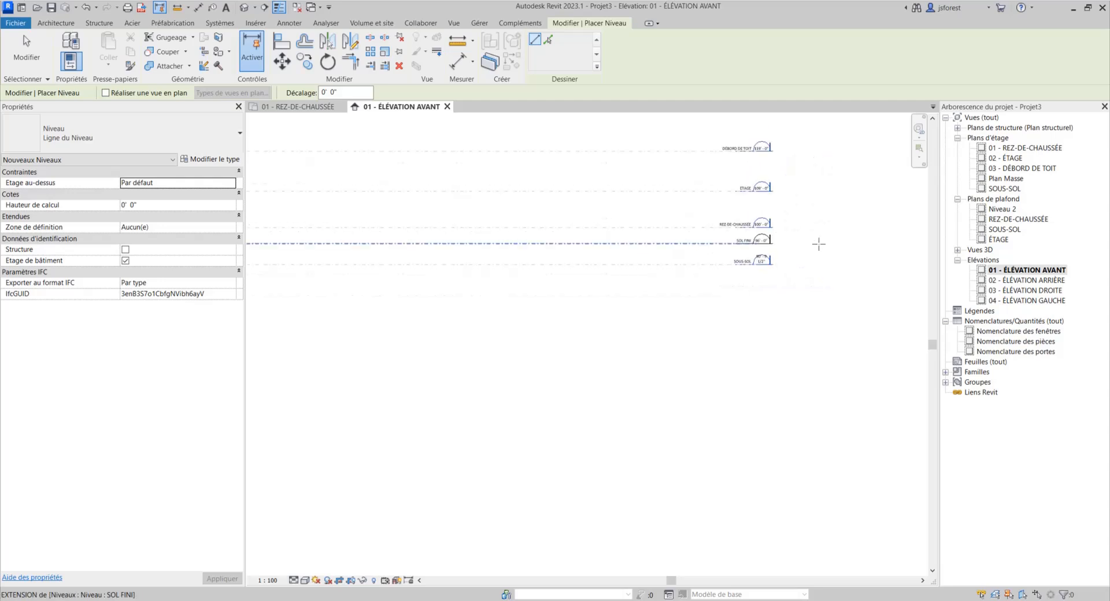
scroll(818, 245, down, 3)
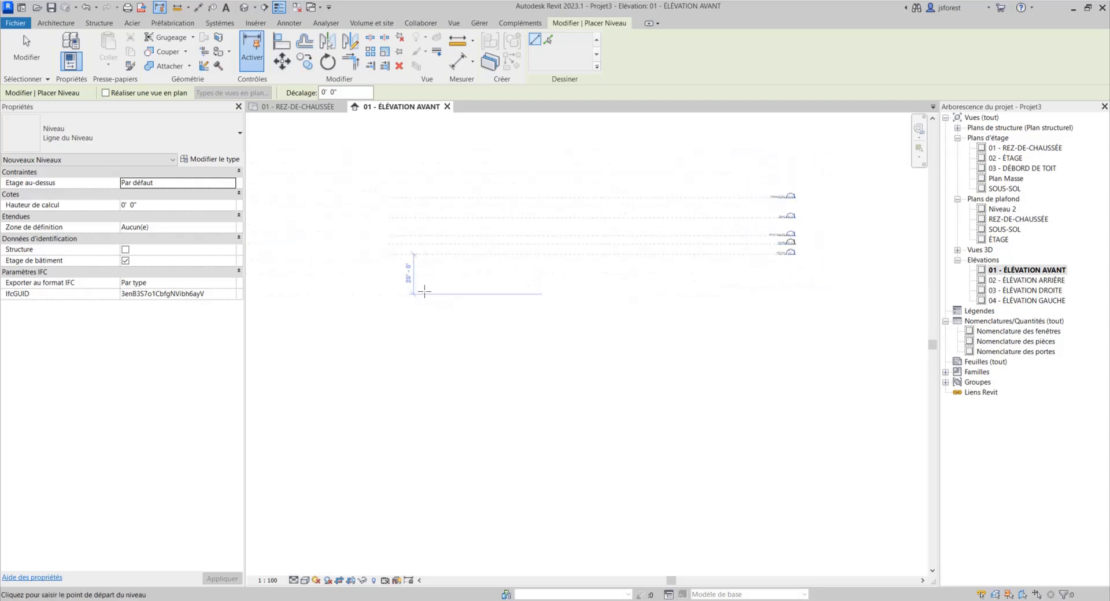
click(390, 269)
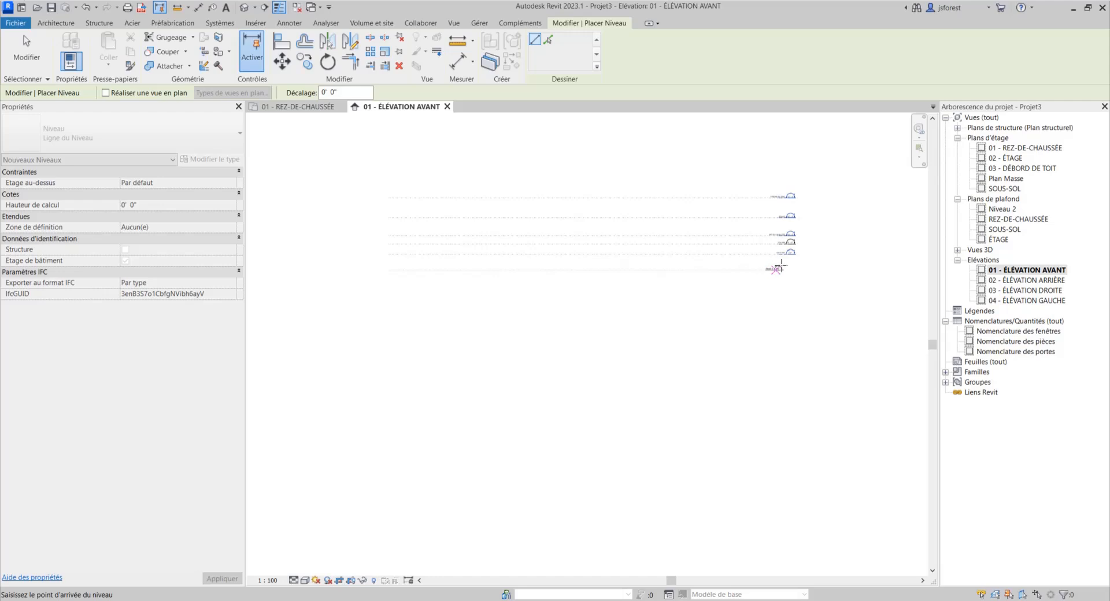
click(787, 270)
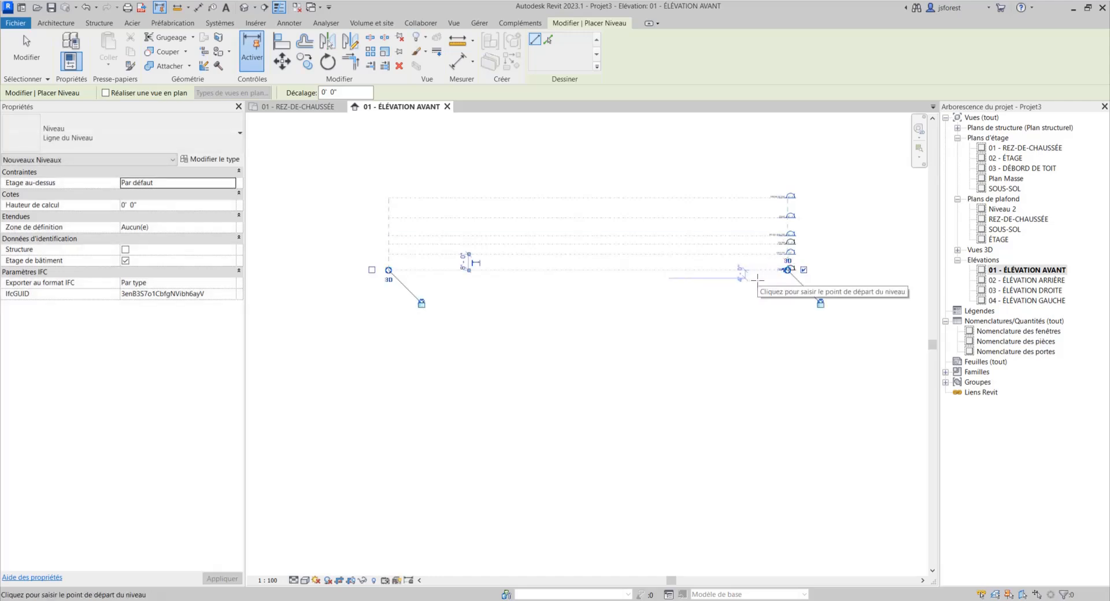
key(Escape)
key(Escape)
Rename the new lowest level below SOUS-SOL as DESSUS SEMELLE
scroll(801, 272, up, 5)
scroll(801, 272, up, 2)
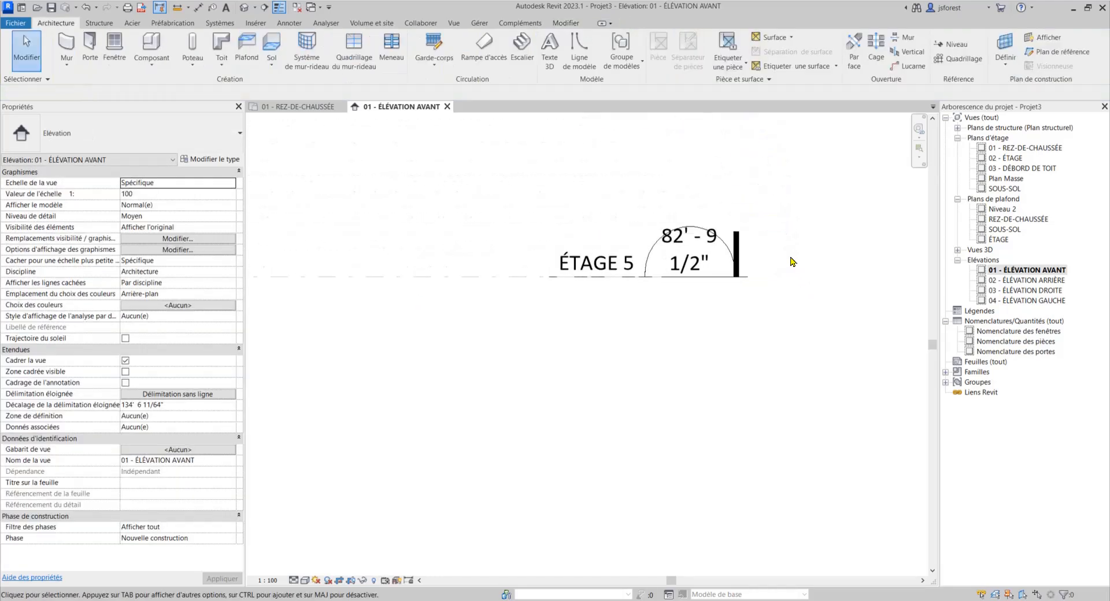
scroll(793, 263, down, 1)
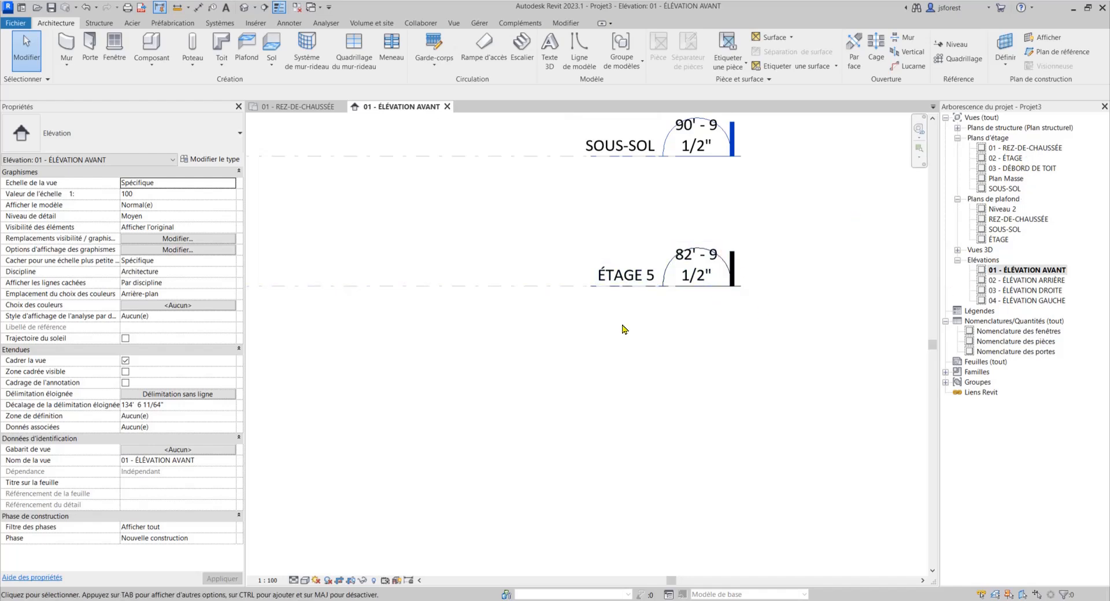
click(630, 281)
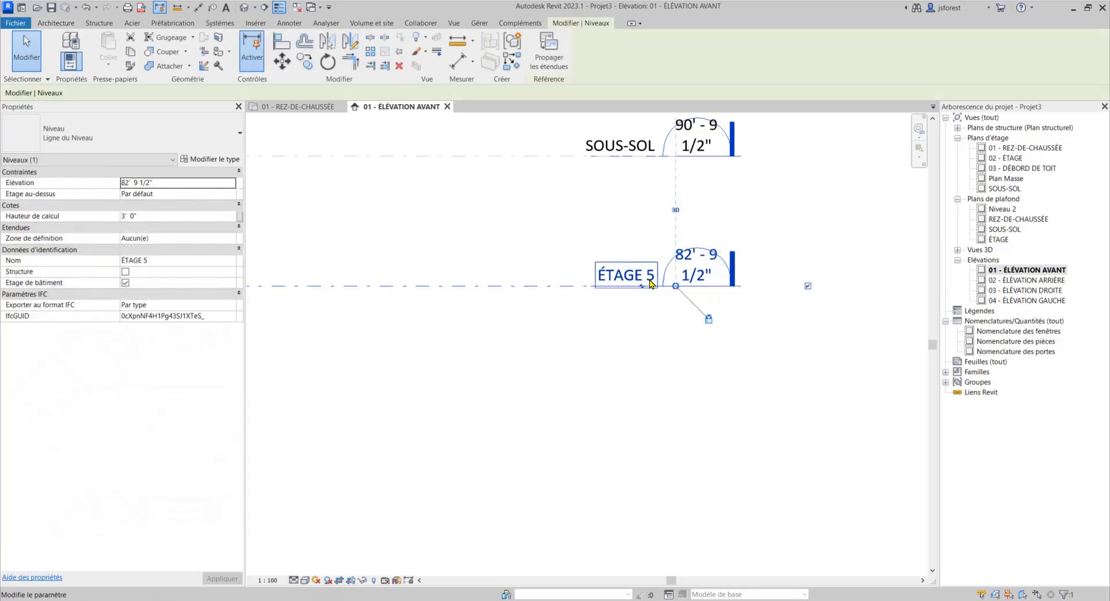
click(636, 276)
text(DE)
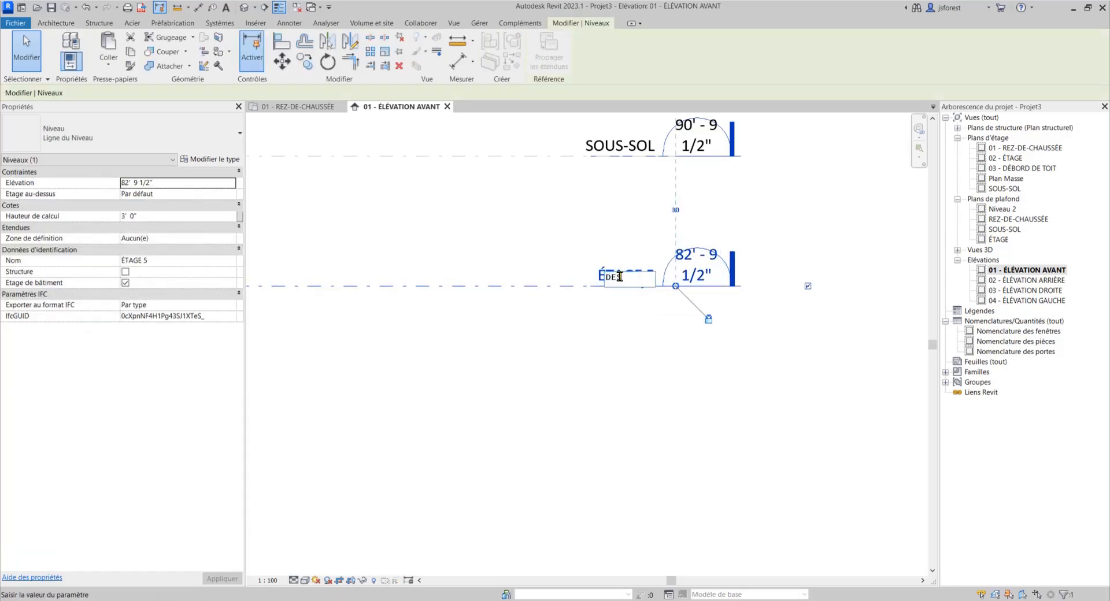
text(SSUS SEMELLES)
key(BackSpace)
key(Return)
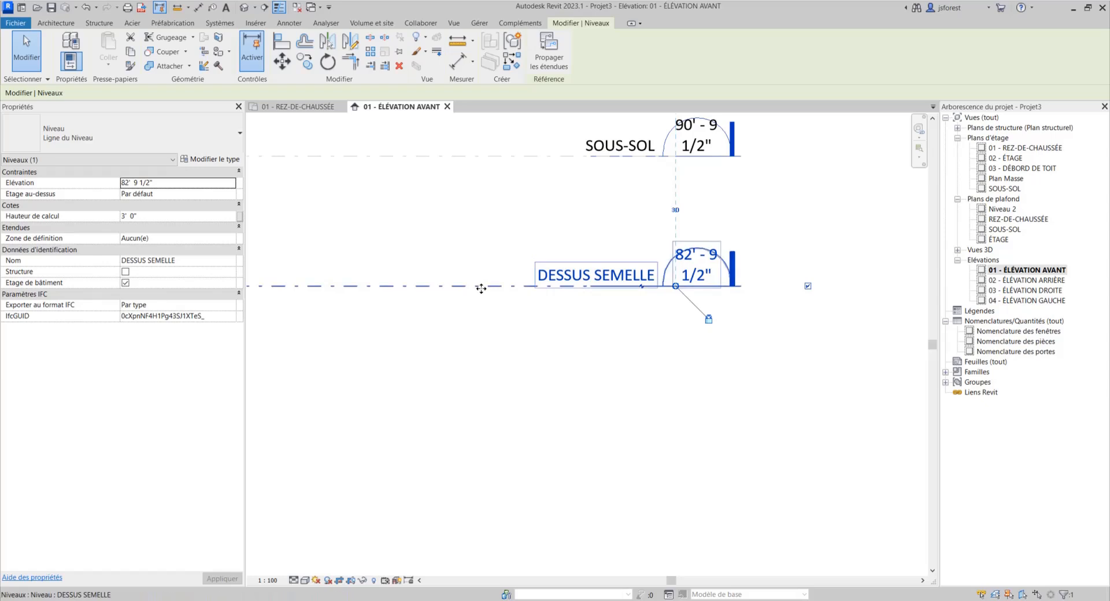
click(513, 218)
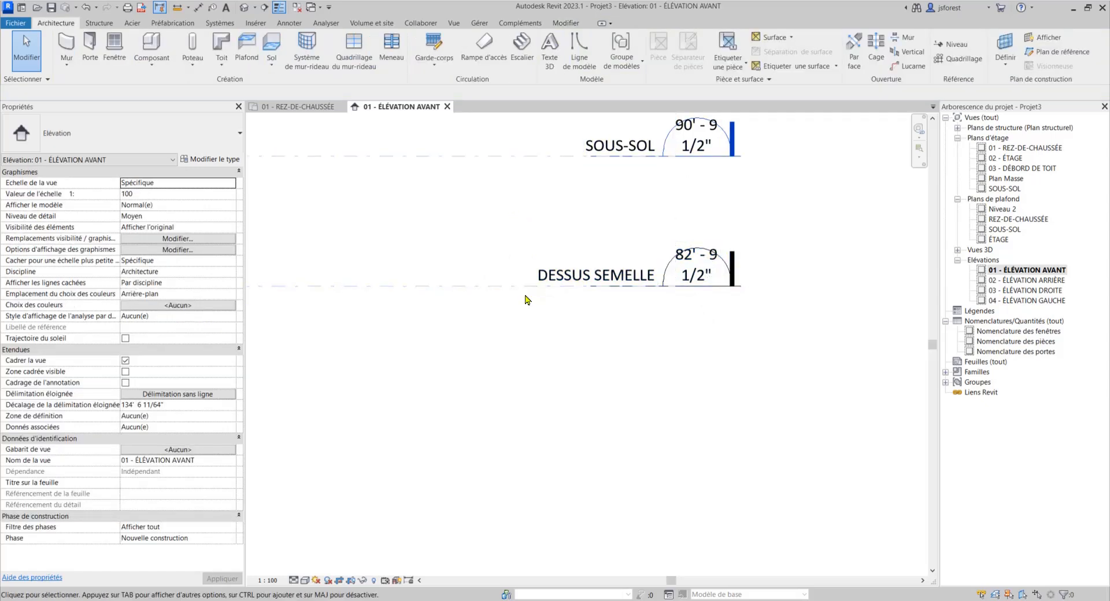
scroll(633, 229, down, 2)
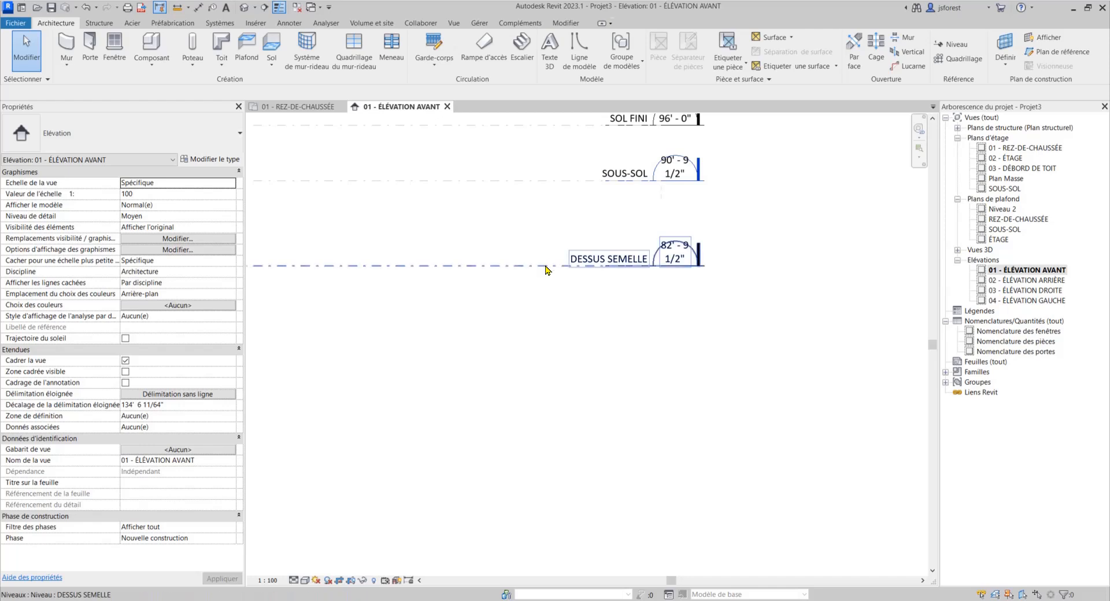
Move the DESSUS SEMELLE level to 4" below SOUS-SOL, at elevation 90' 5 1/2", using its temporary dimension
click(549, 266)
scroll(811, 228, down, 3)
scroll(816, 227, down, 2)
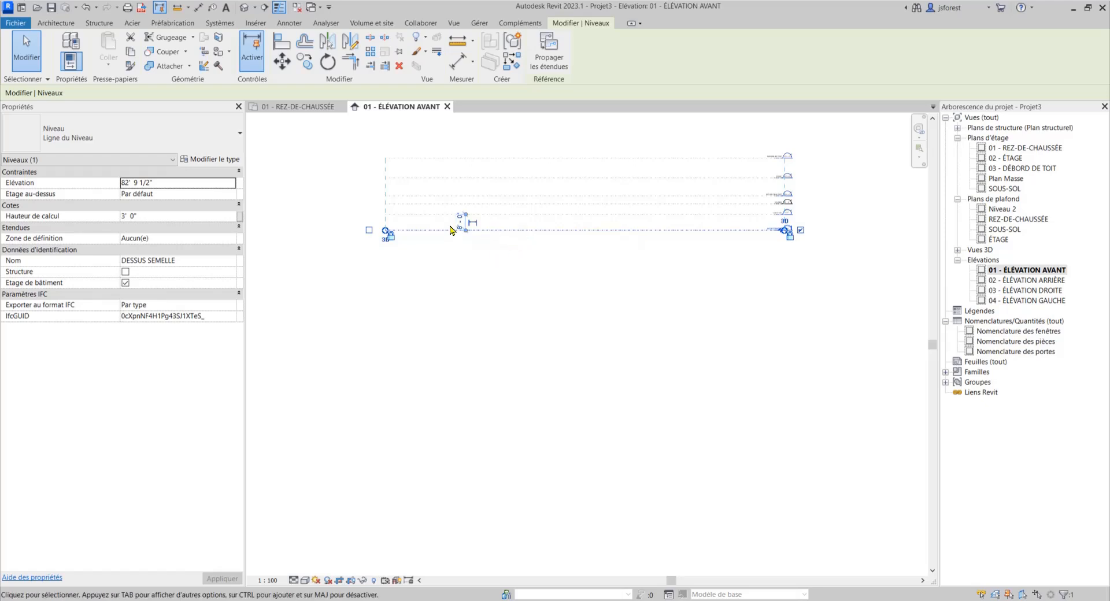
scroll(454, 222, up, 2)
scroll(475, 226, up, 2)
click(483, 232)
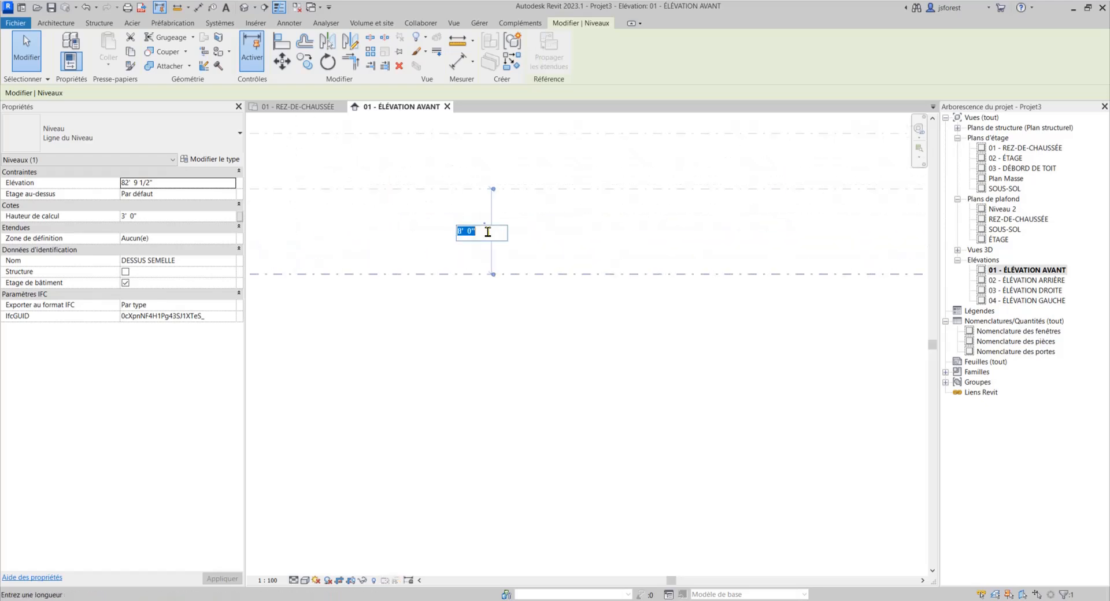
click(464, 232)
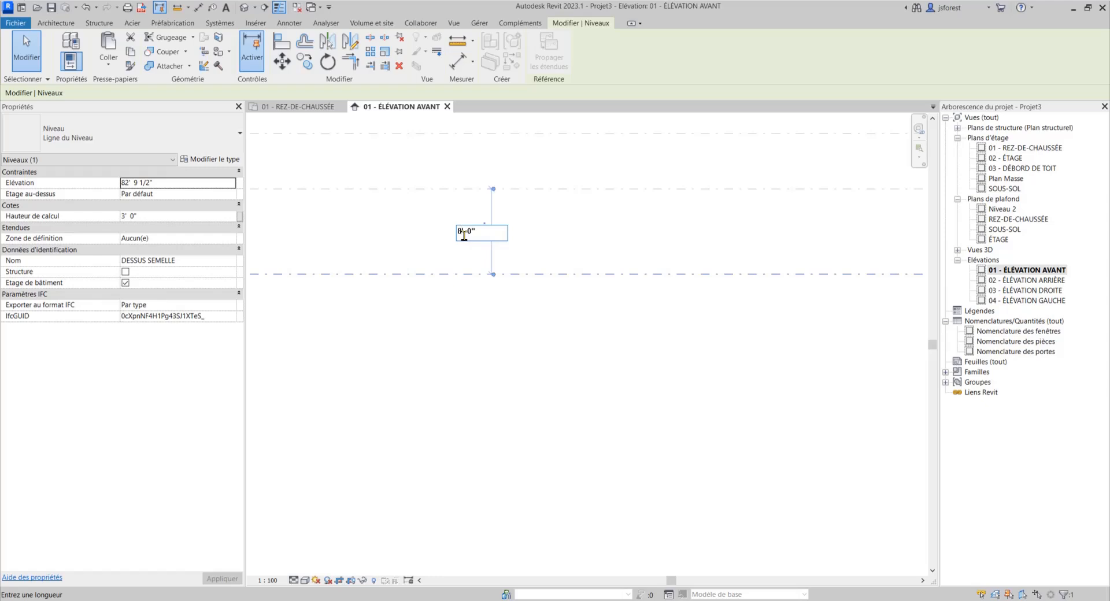
text(0)
key(Return)
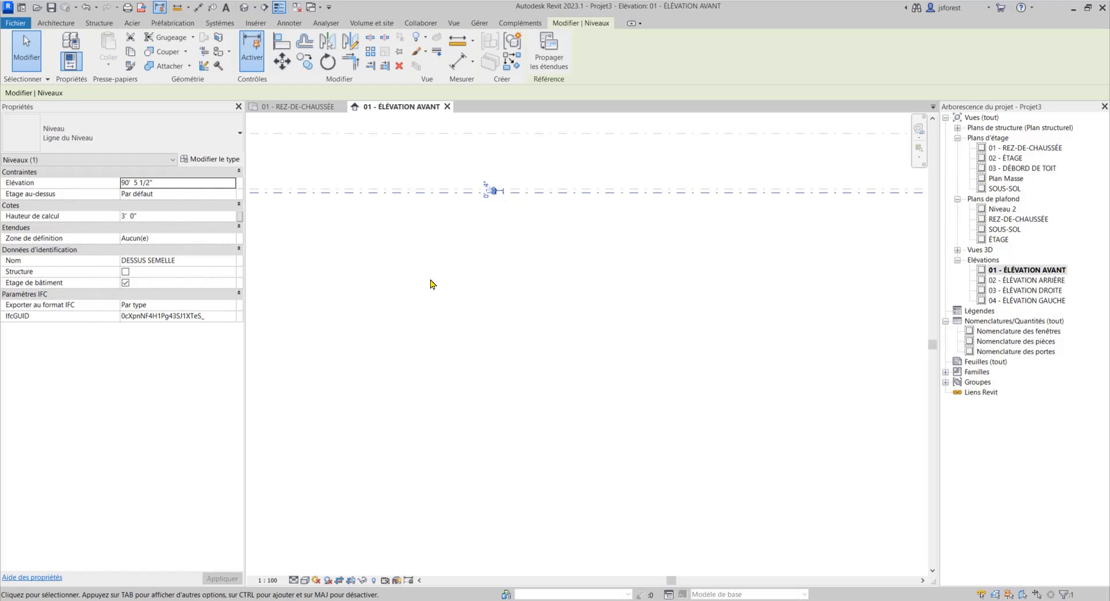
Set the front elevation view's scale to 1/4" = 1'-0" to reduce the overlapping level heads
scroll(432, 285, down, 4)
scroll(455, 254, up, 7)
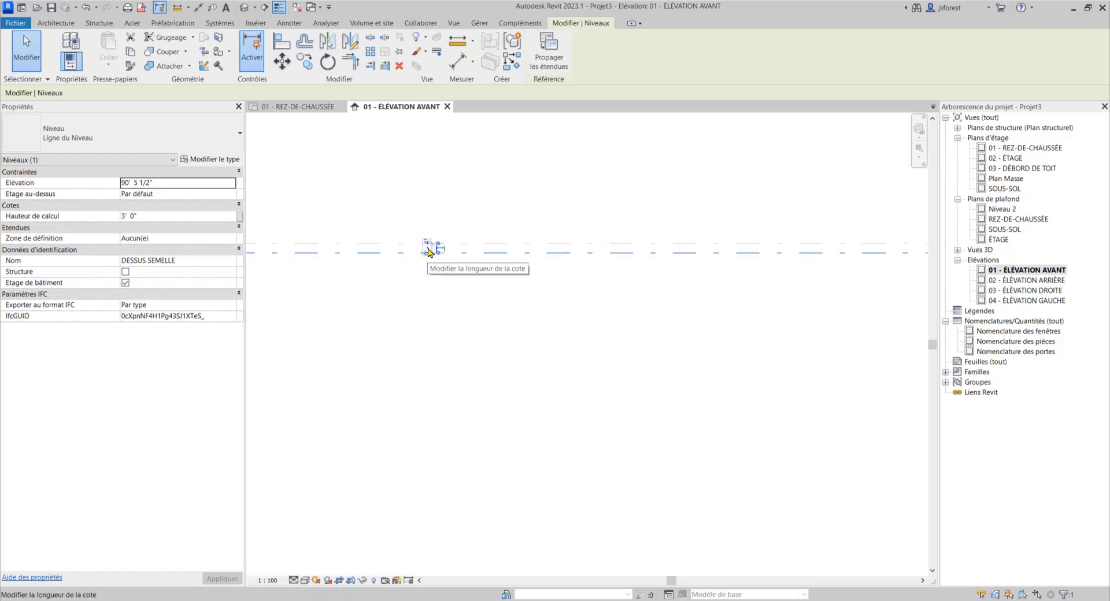
scroll(374, 341, down, 4)
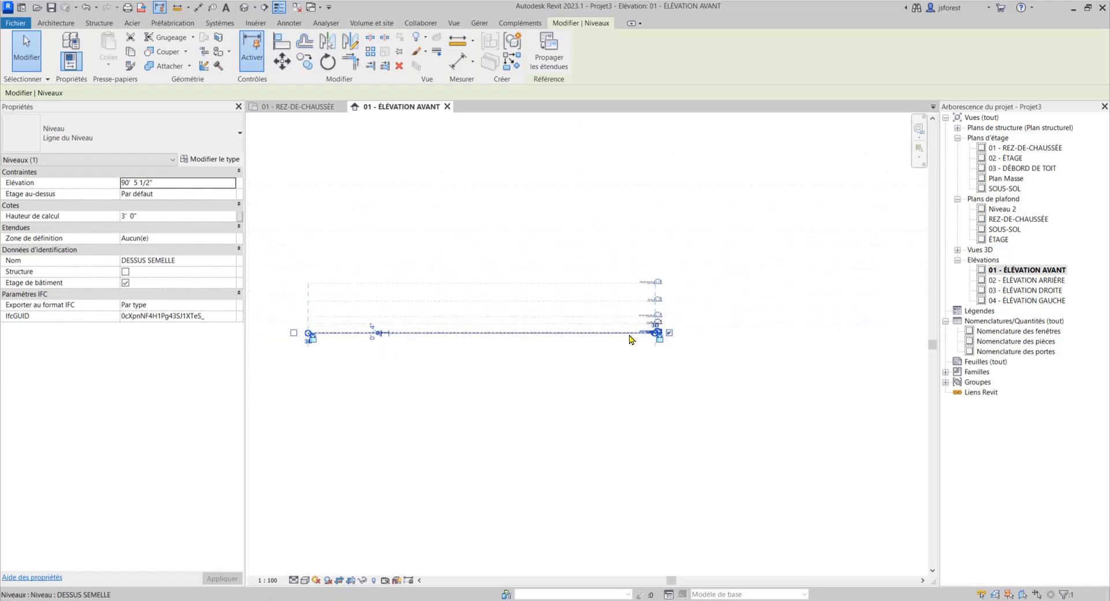
scroll(664, 339, up, 5)
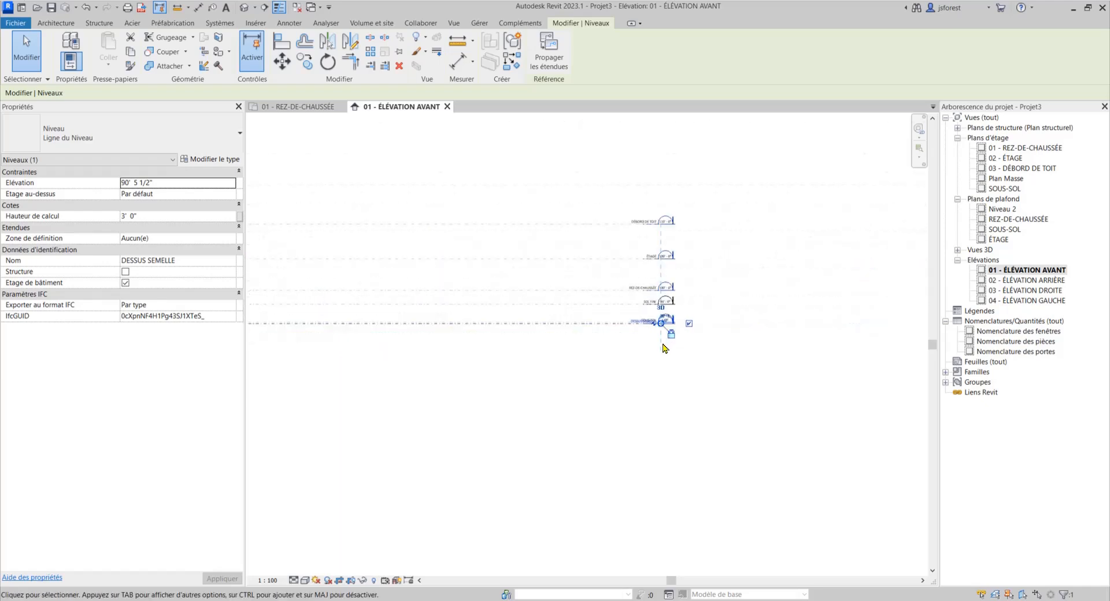
click(597, 359)
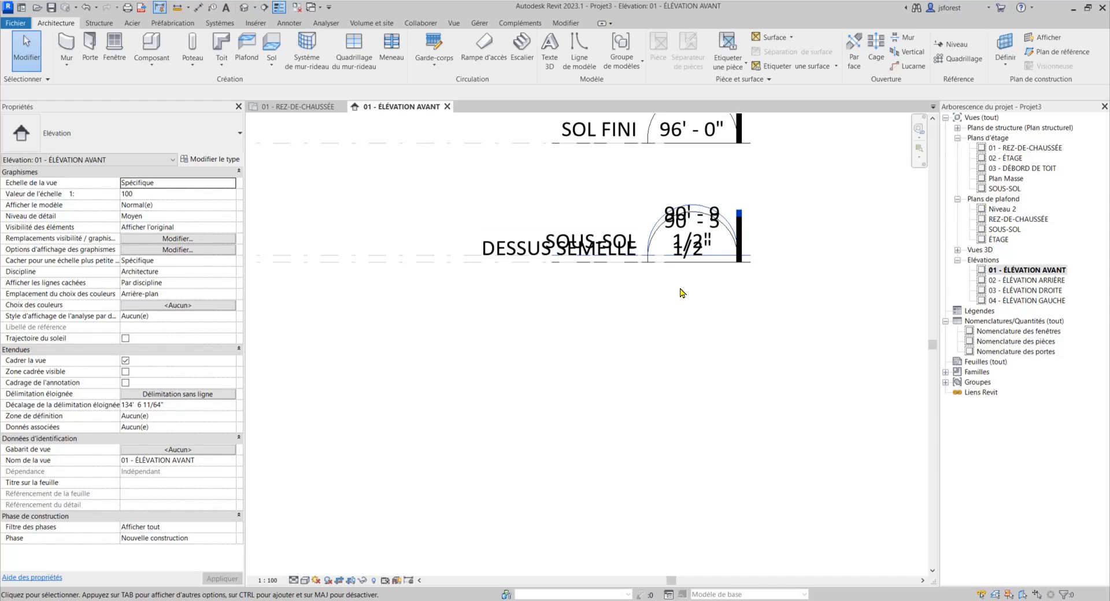
scroll(685, 359, down, 2)
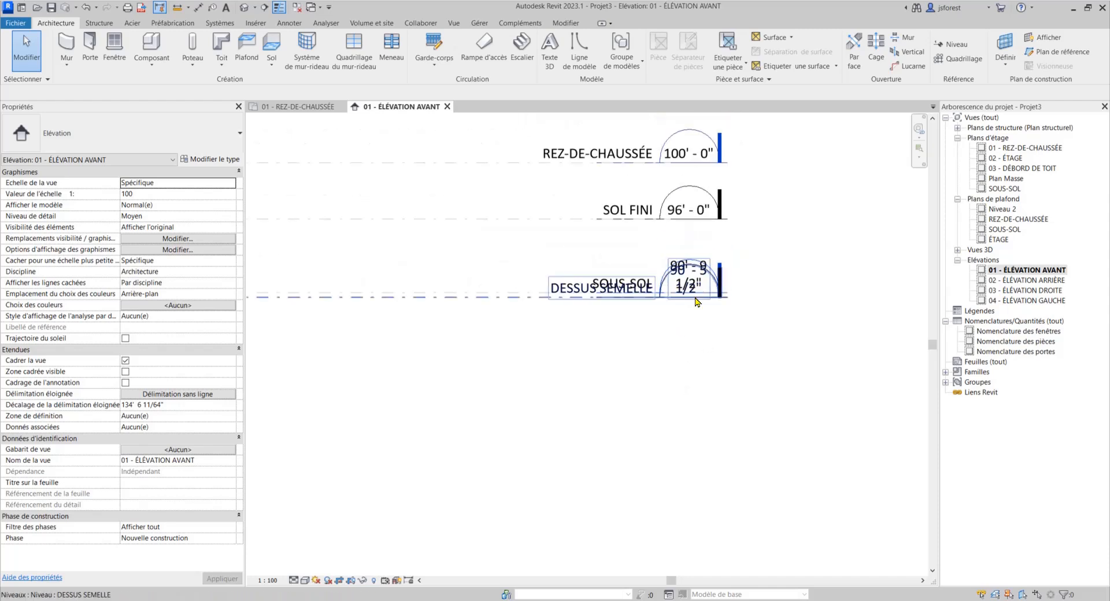
scroll(702, 315, up, 1)
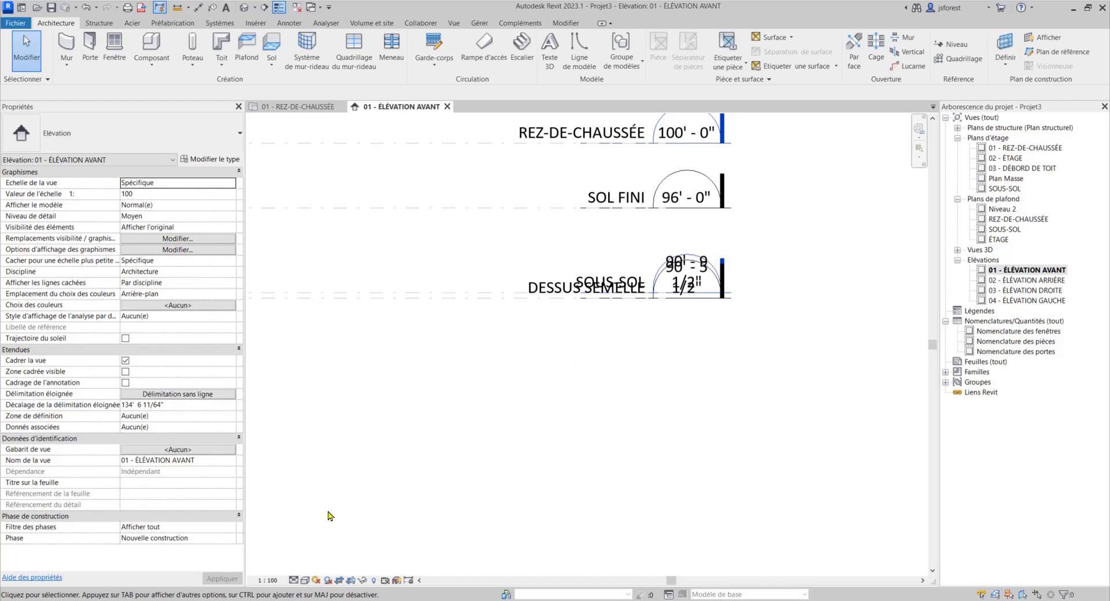
click(268, 580)
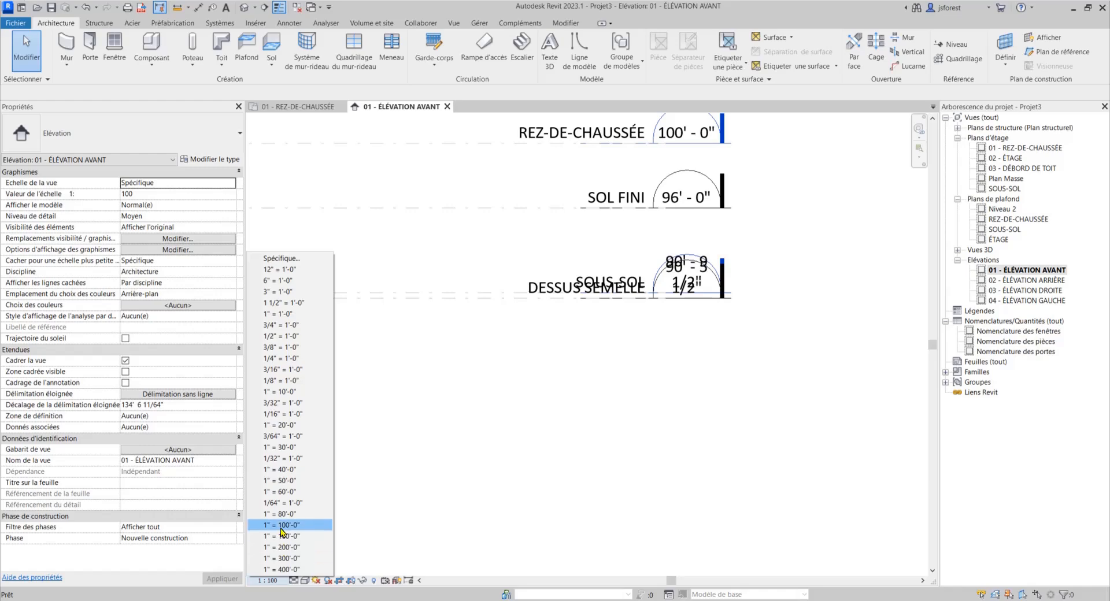
click(278, 359)
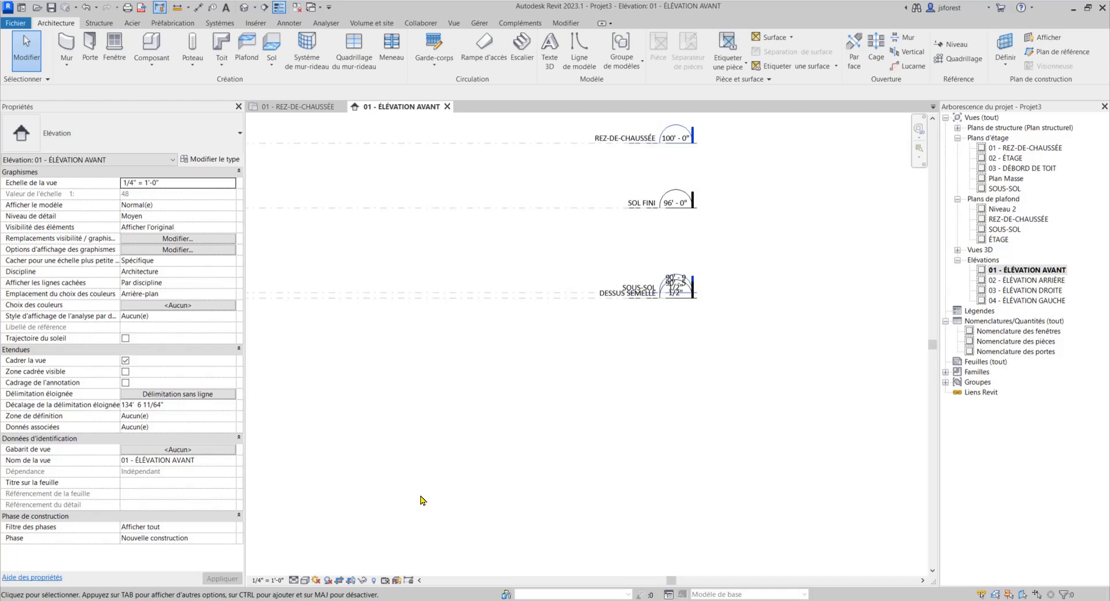
Add an elbow to the DESSUS SEMELLE level line so its head sits clear below the SOUS-SOL head
scroll(709, 293, up, 5)
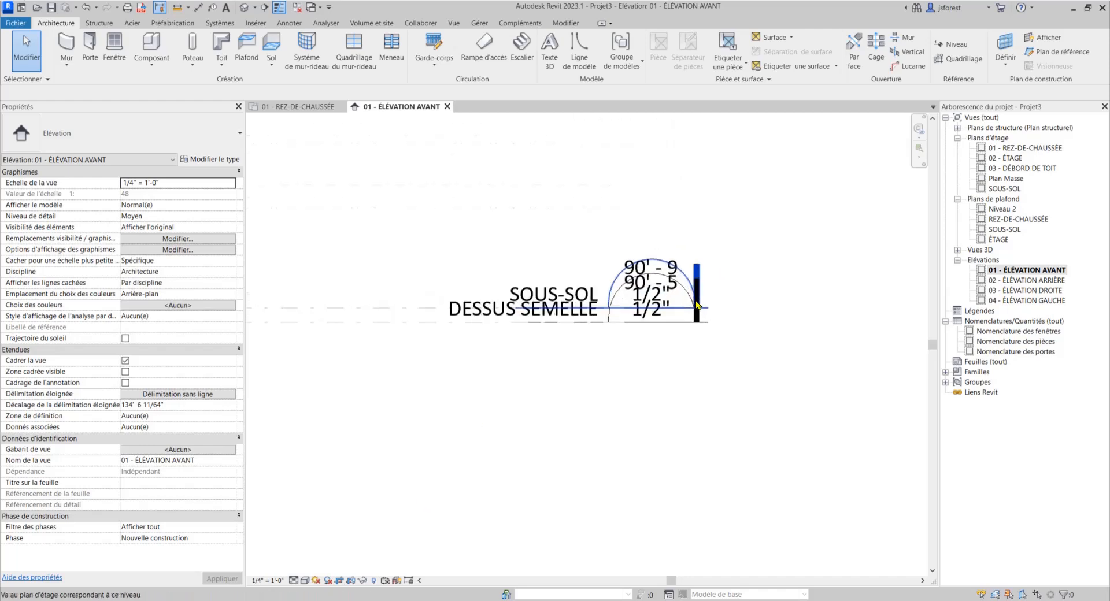
click(334, 322)
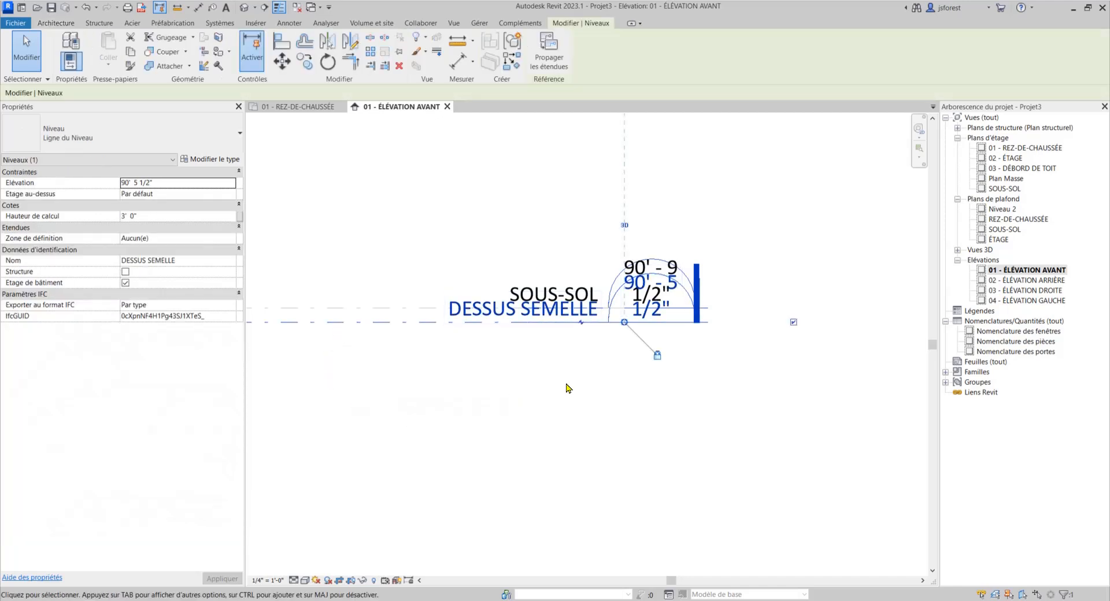
click(581, 324)
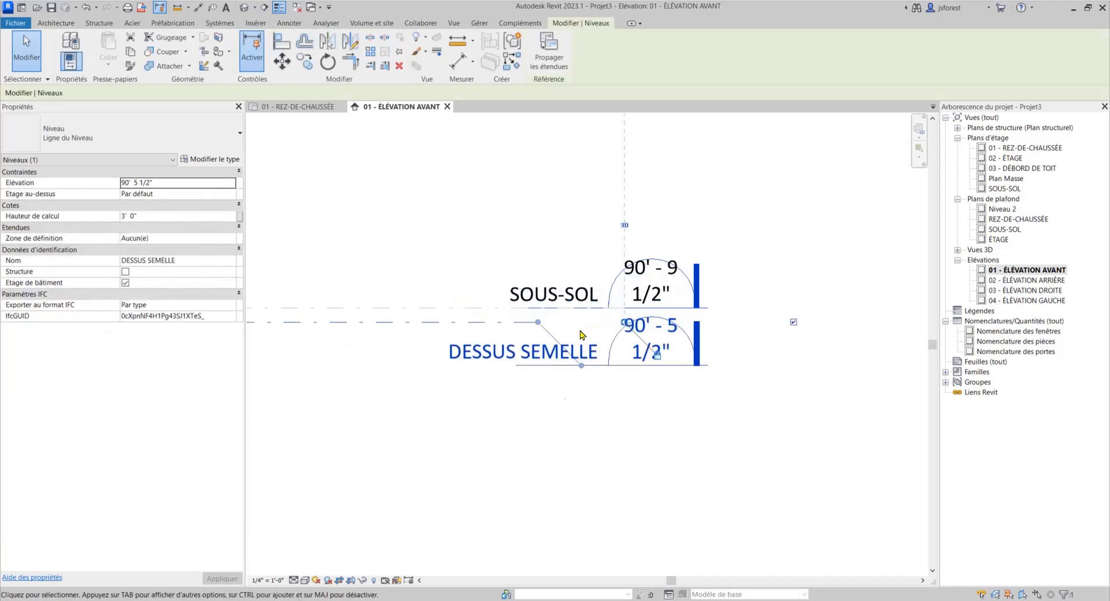
click(536, 423)
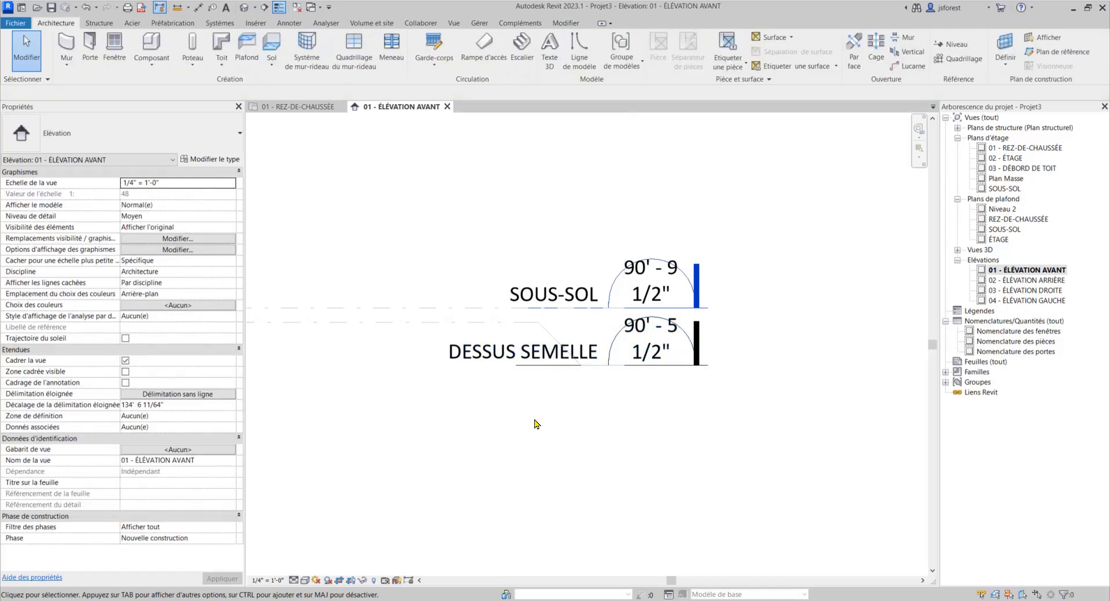
Straighten the DESSUS SEMELLE level's elbow back onto its line, and add the elbow again
click(581, 369)
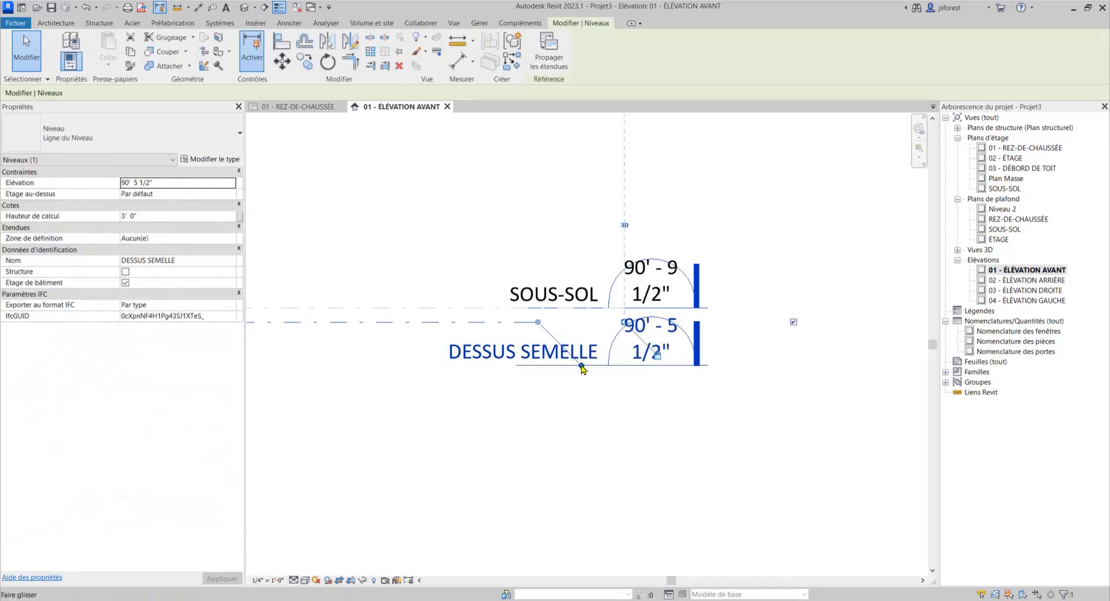
drag(582, 363, 581, 322)
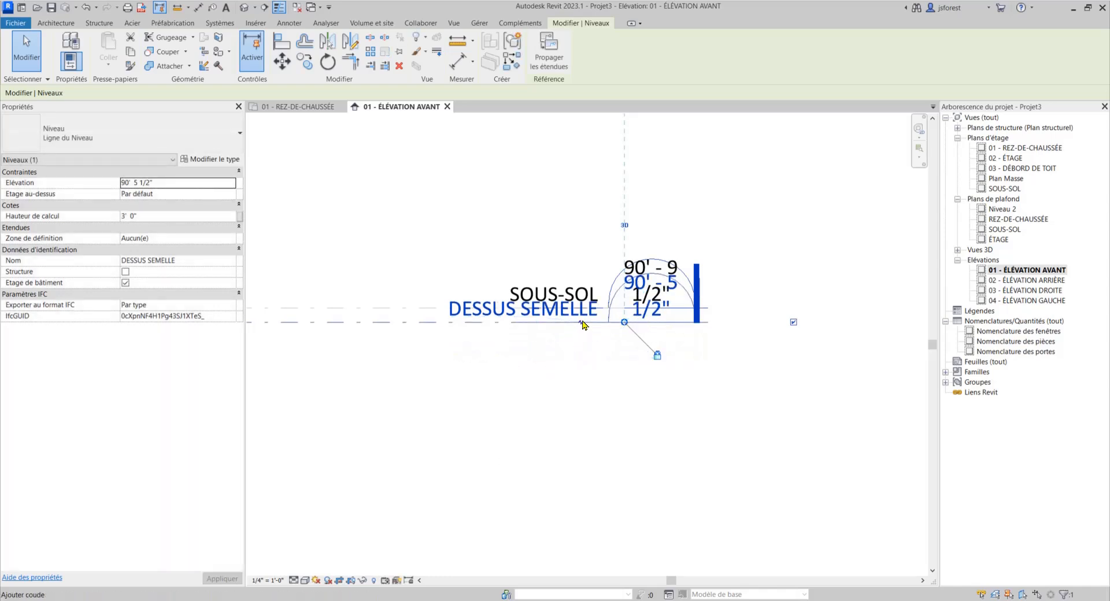
click(489, 467)
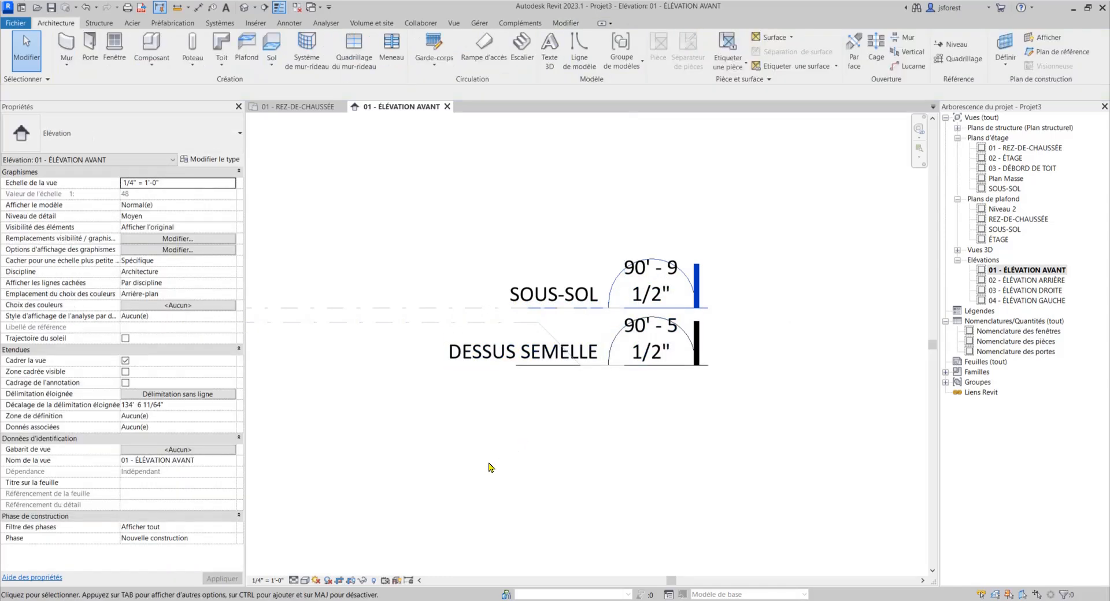
Try an elbow on the SOL FINI level line, and straighten its head back onto the line
scroll(489, 467, down, 1)
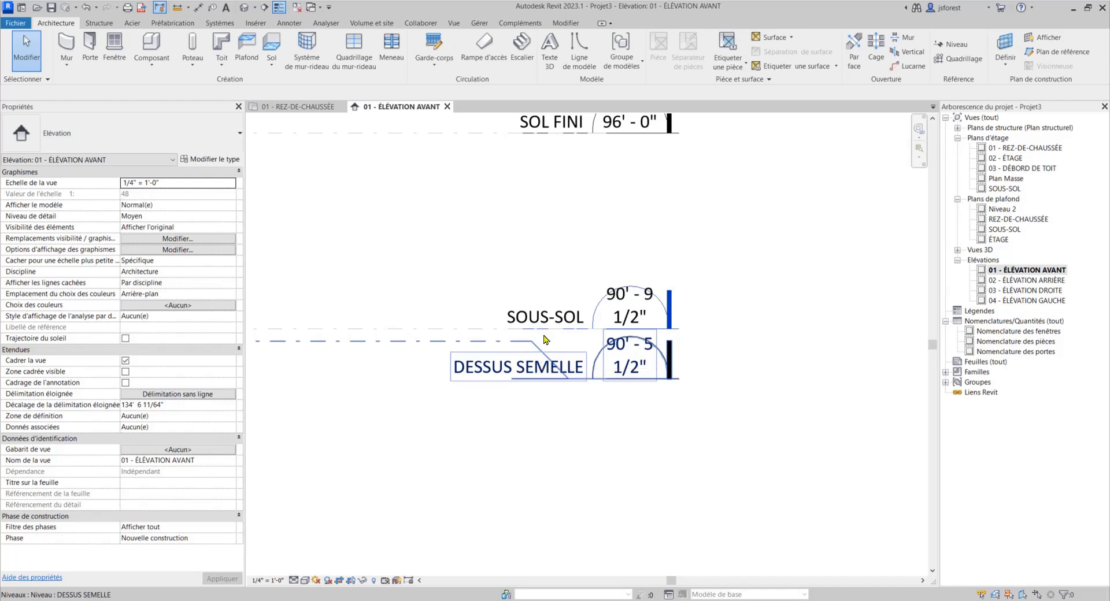
scroll(509, 456, down, 2)
middle_drag(522, 336, 533, 372)
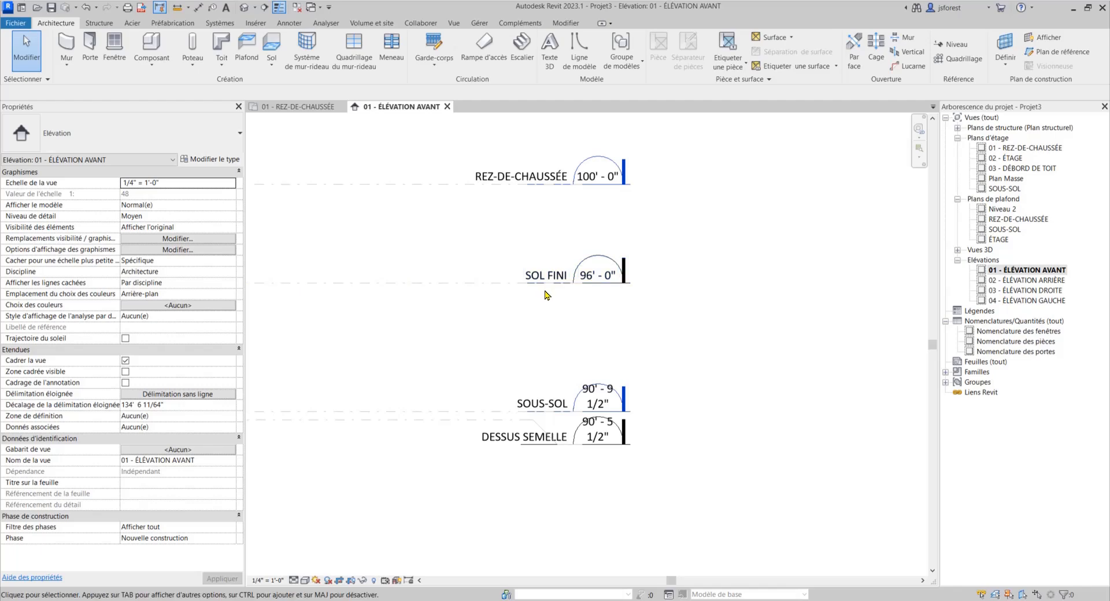
click(552, 287)
click(555, 286)
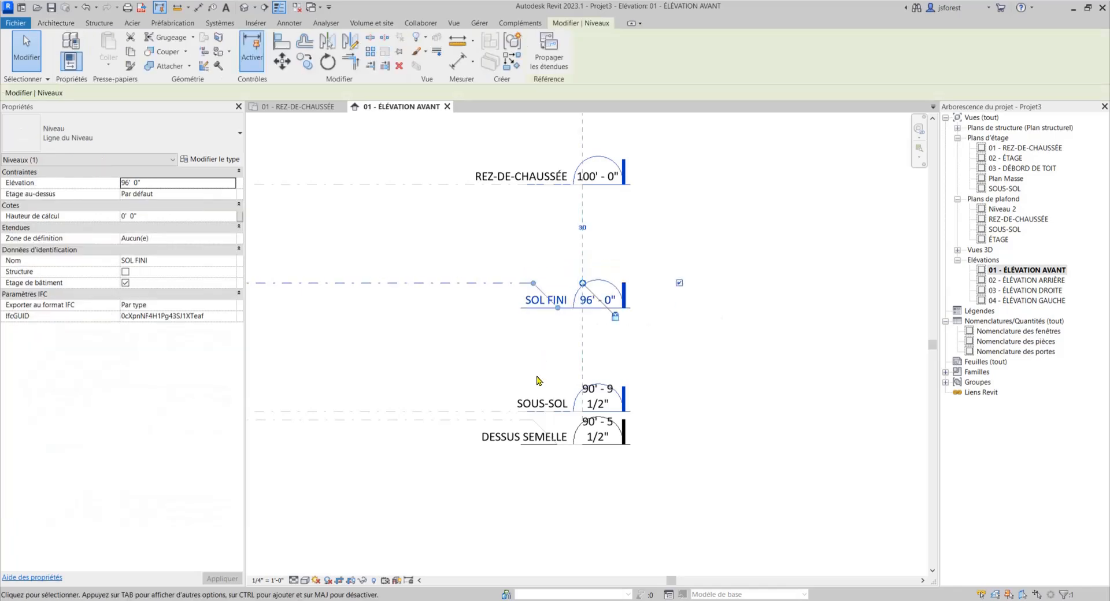
click(557, 344)
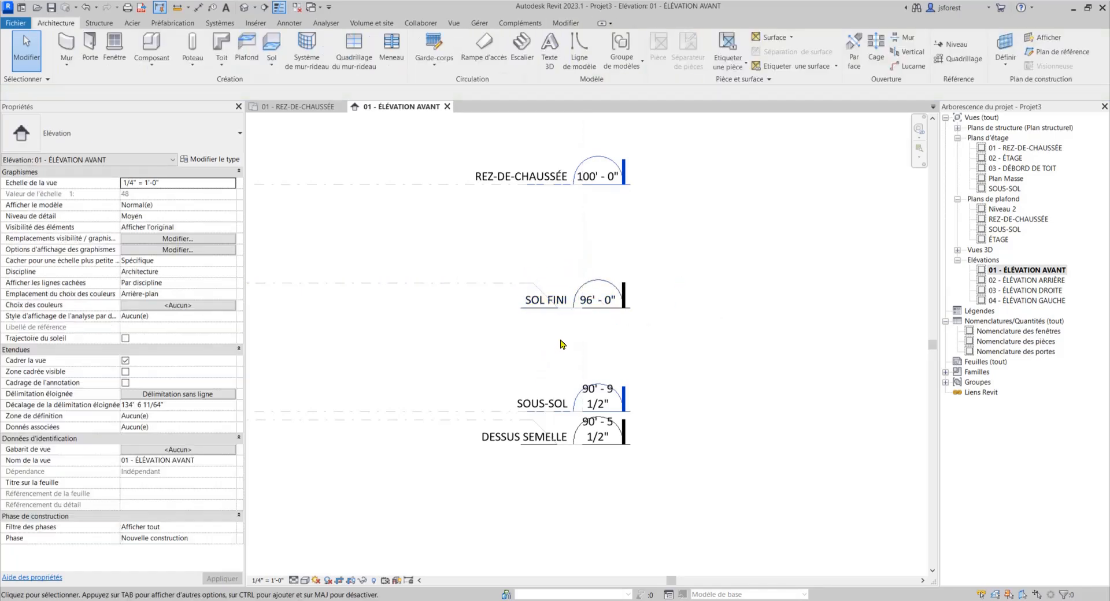
click(557, 310)
drag(559, 312, 555, 285)
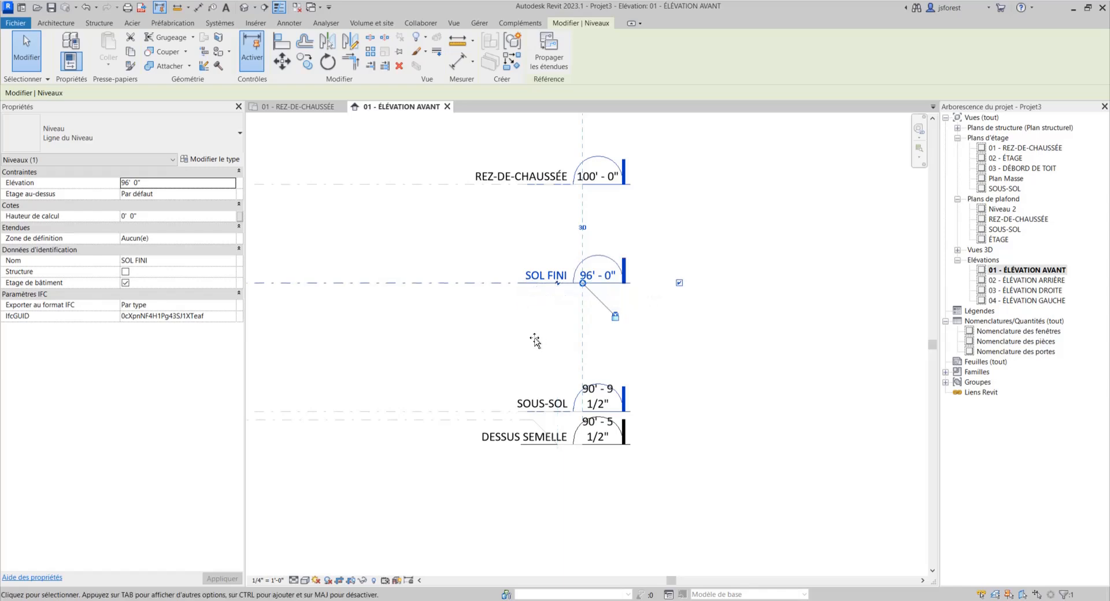
click(540, 345)
Compare the upper levels with the list in the Teams post, checking ÉTAGE's elevation, and return to Revit
scroll(654, 352, down, 3)
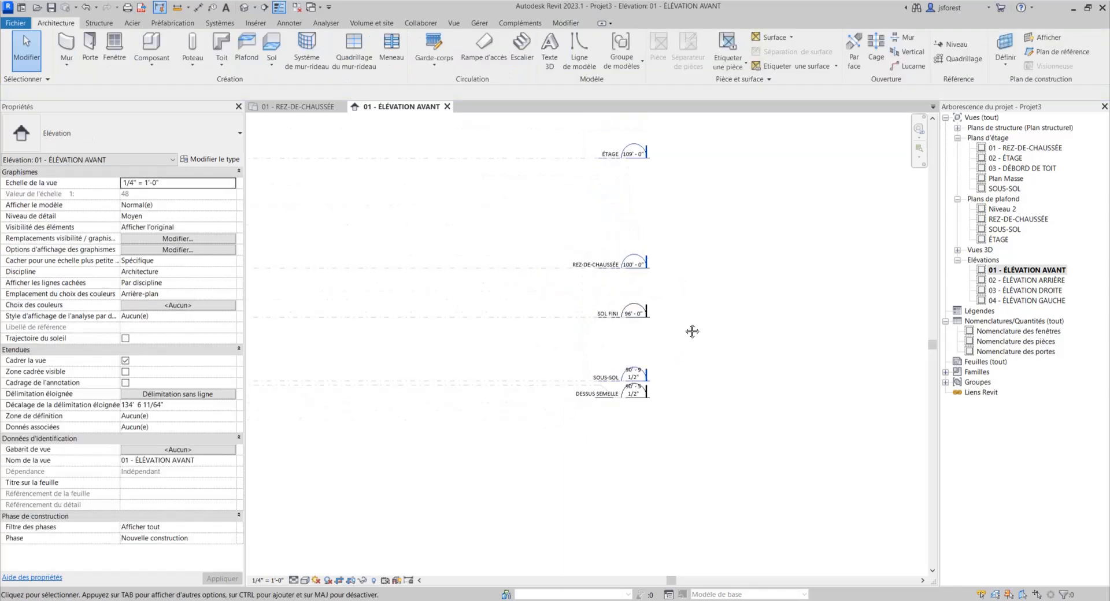
middle_drag(692, 332, 684, 397)
scroll(689, 351, down, 2)
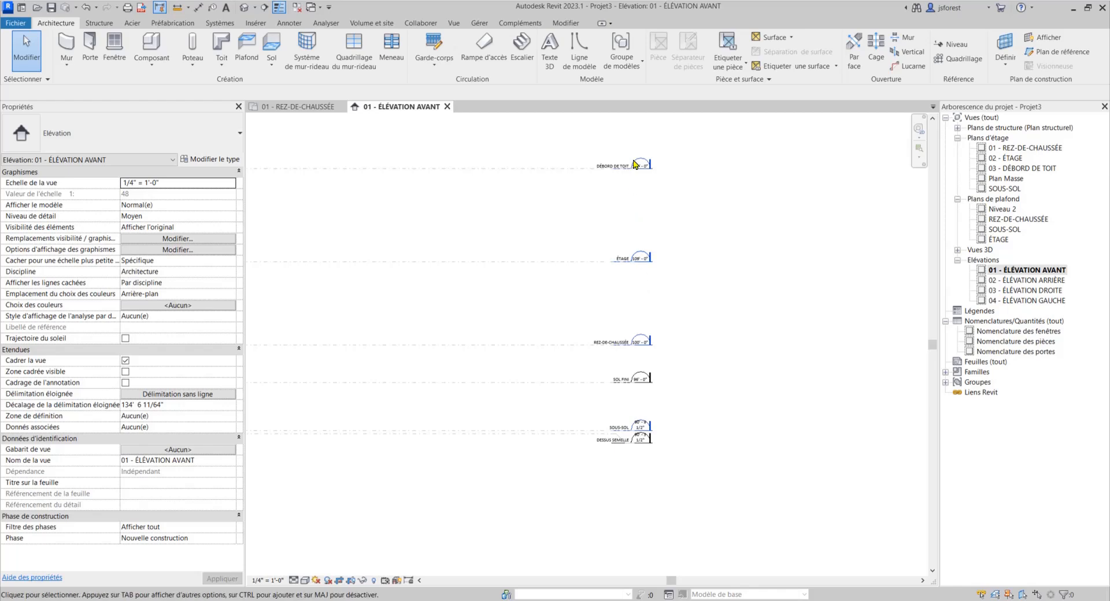
scroll(647, 153, up, 2)
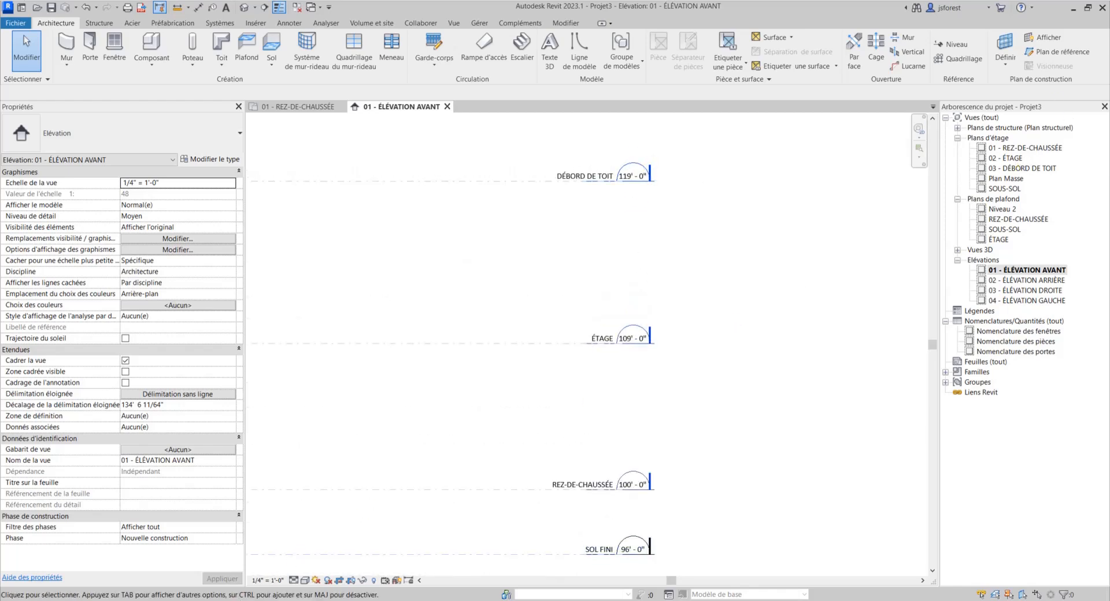
click(211, 561)
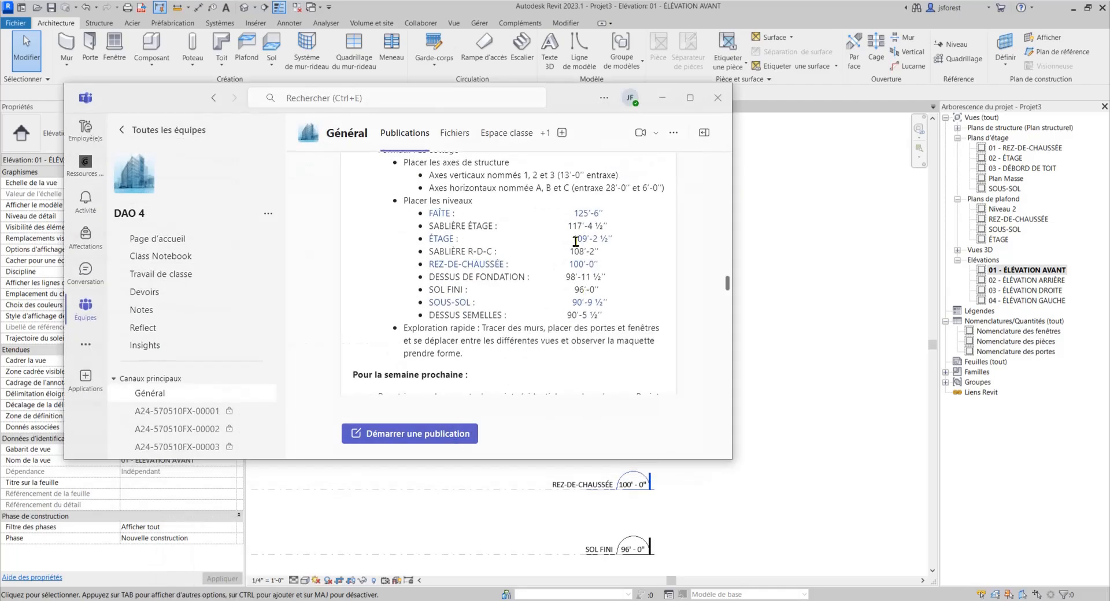
click(662, 98)
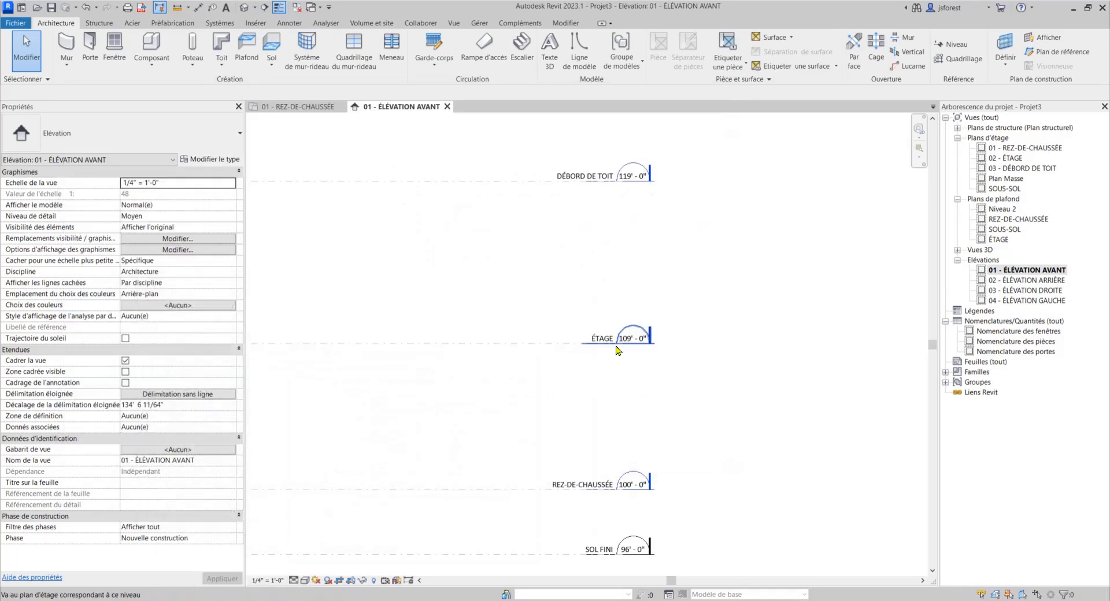
Set the ÉTAGE level's elevation to 109' 2 1/2"
scroll(602, 345, up, 5)
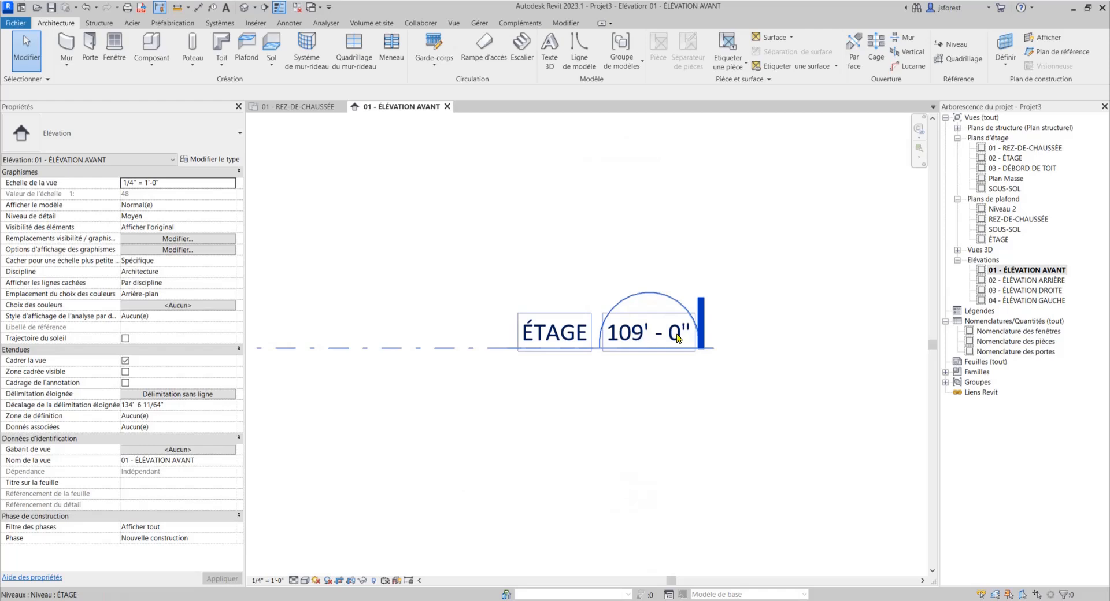
click(678, 338)
click(678, 338)
click(646, 343)
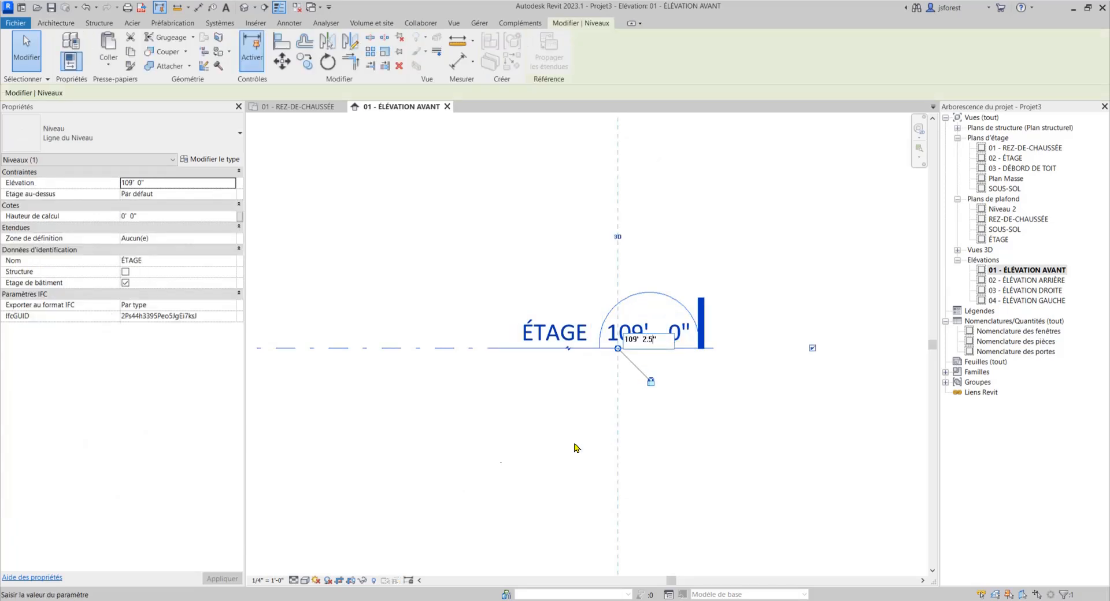
text(109' 2.5)
key(Return)
scroll(543, 434, down, 5)
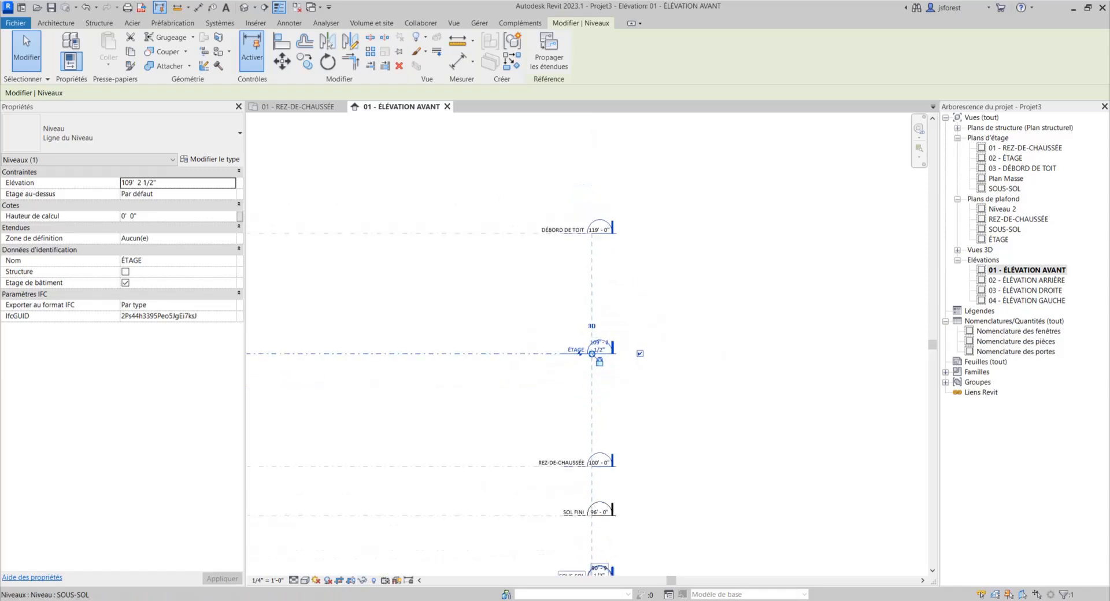
Check the ridge height in the Teams level list, and set the DÉBORD DE TOIT level's elevation to 125' 6" in Revit
key(alt+Tab)
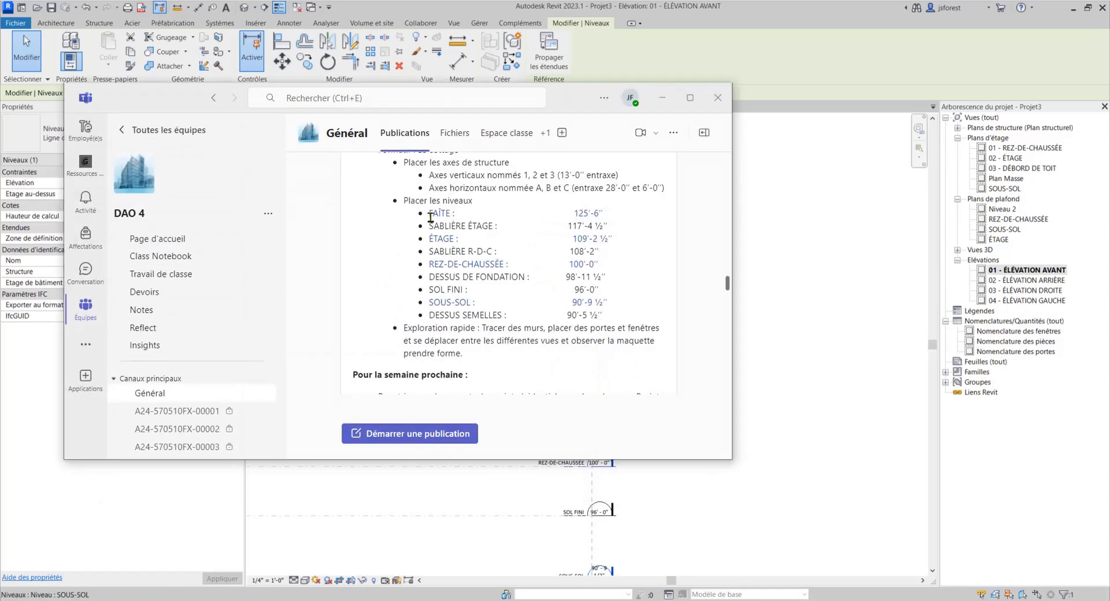
click(662, 97)
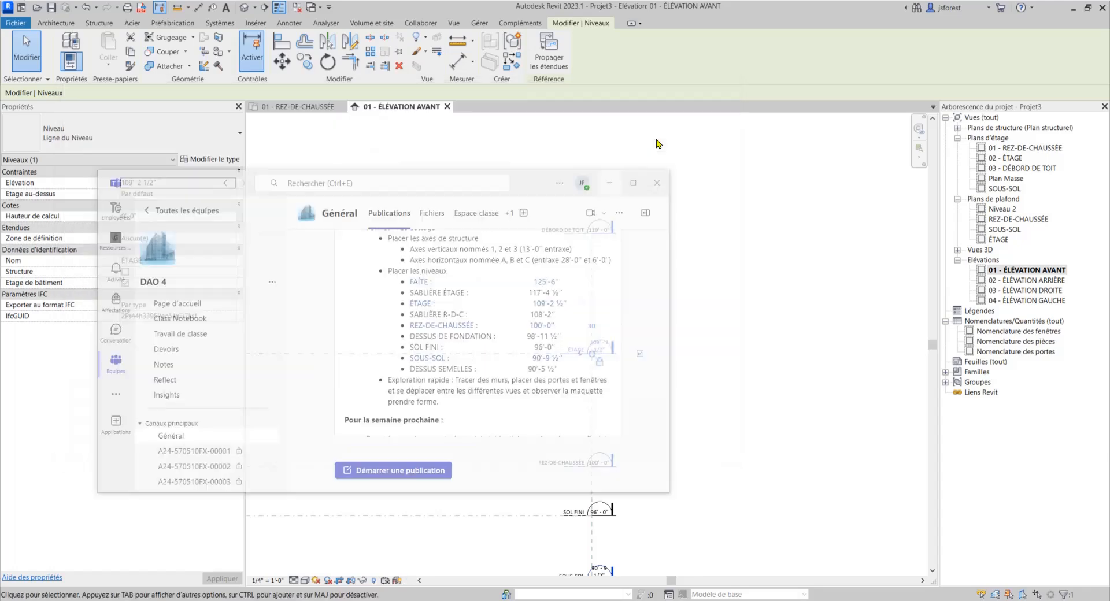
scroll(606, 242, up, 5)
click(606, 242)
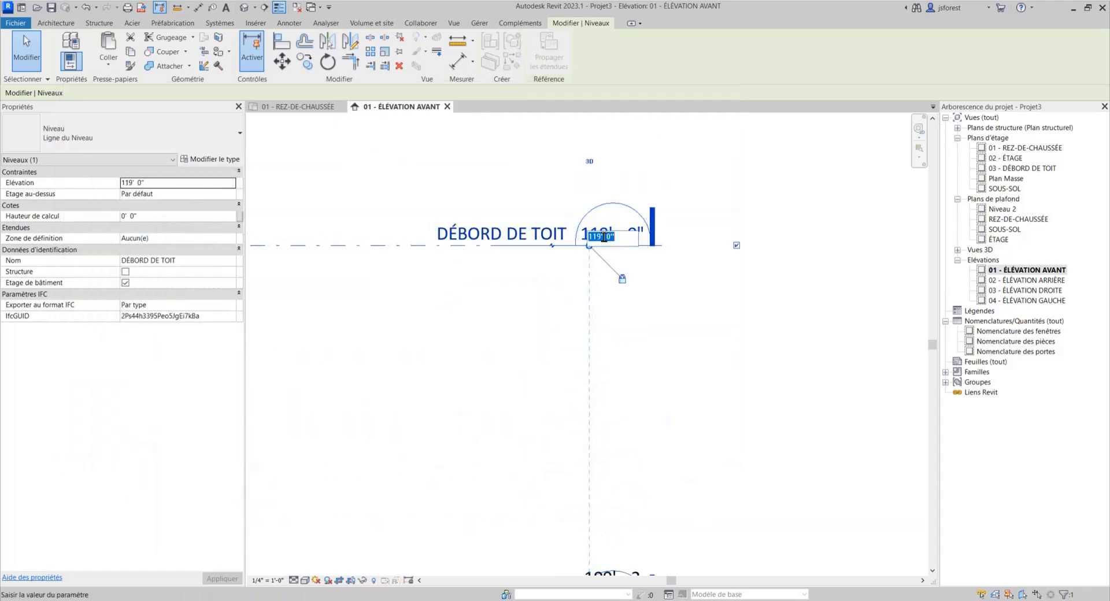
text(125' 6)
click(501, 358)
Rename the DÉBORD DE TOIT level as FAÎTE
scroll(533, 397, down, 4)
scroll(537, 231, up, 2)
scroll(537, 222, up, 1)
click(526, 266)
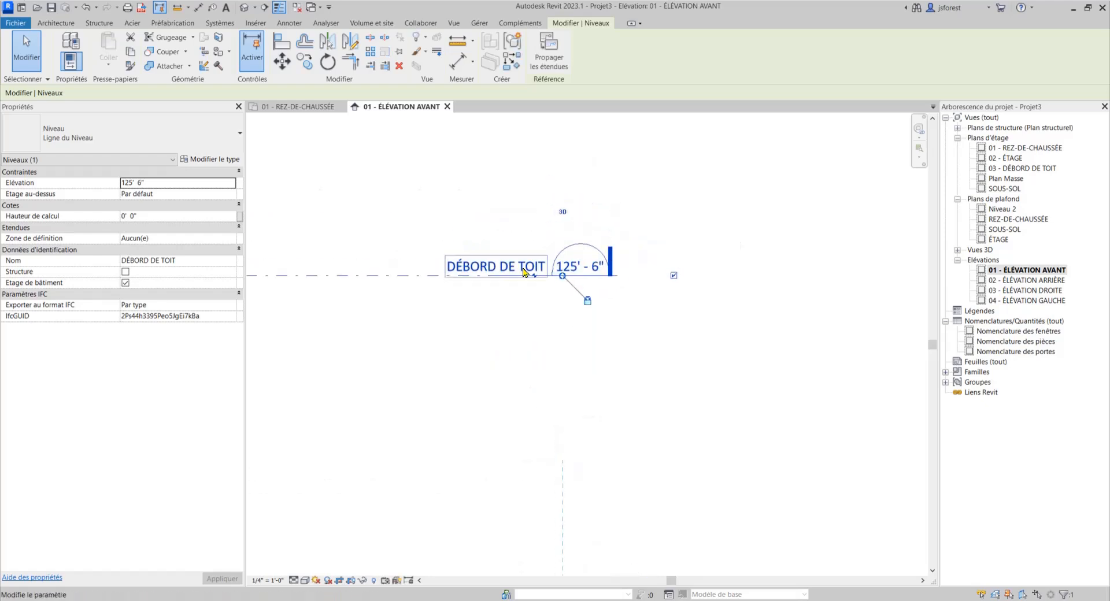
drag(535, 267, 452, 273)
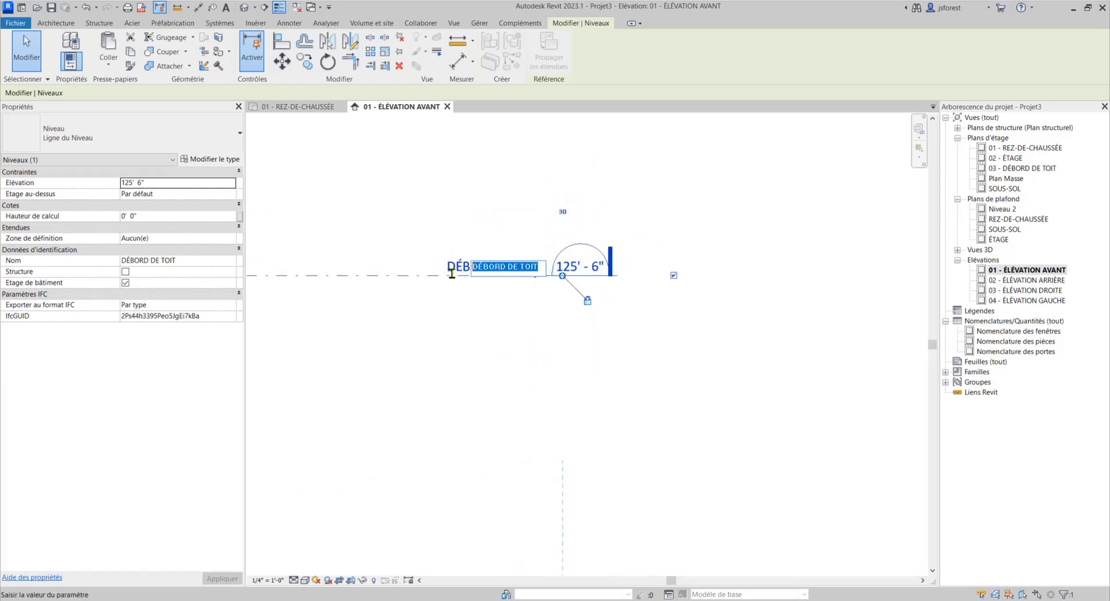
text(FAÎTE)
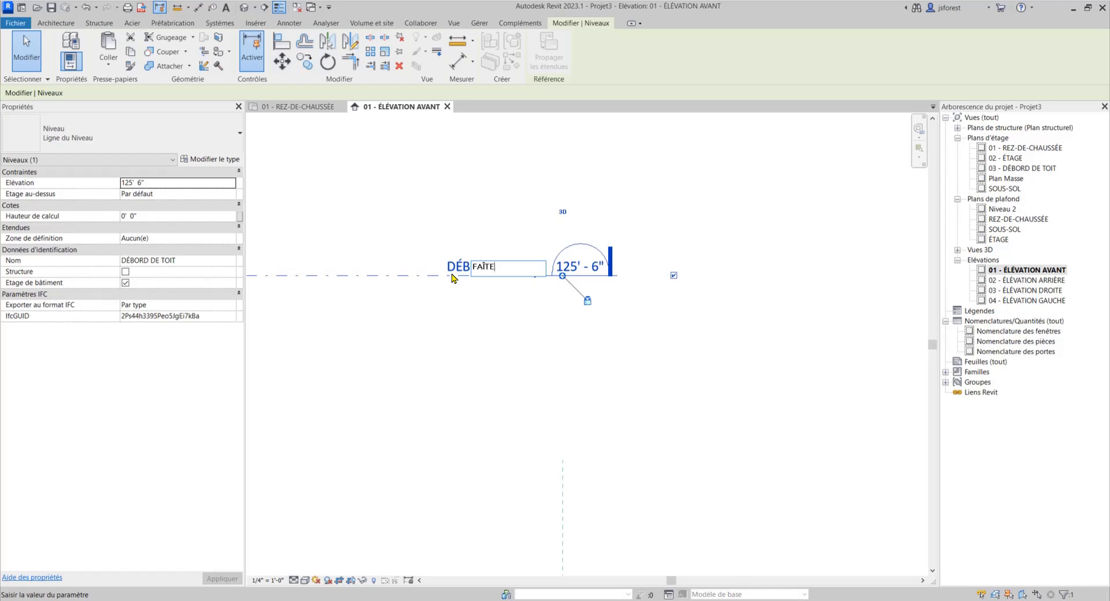
key(Return)
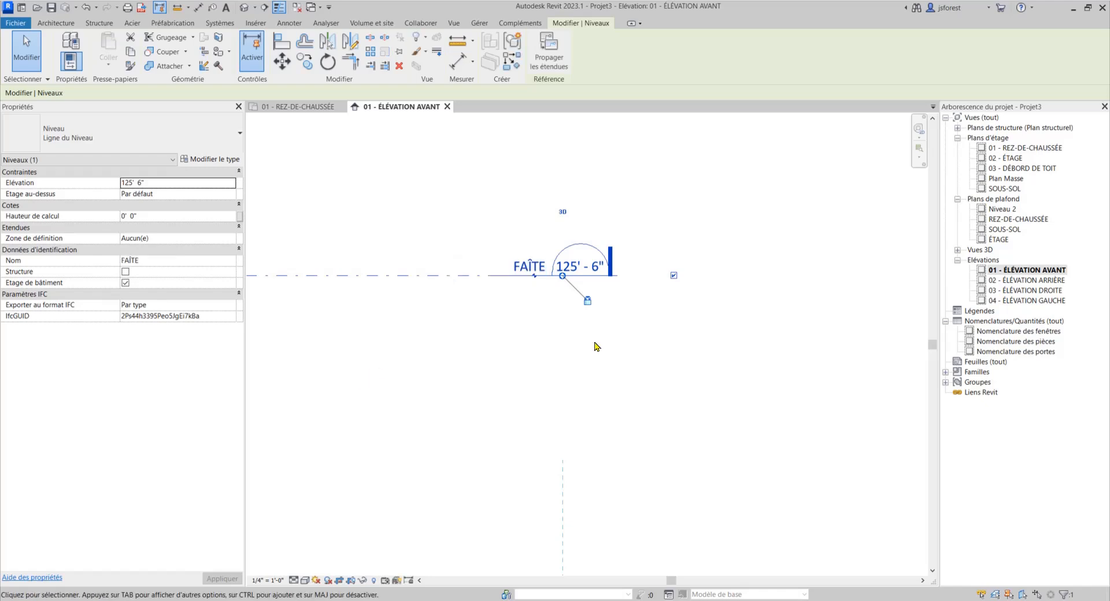
click(656, 346)
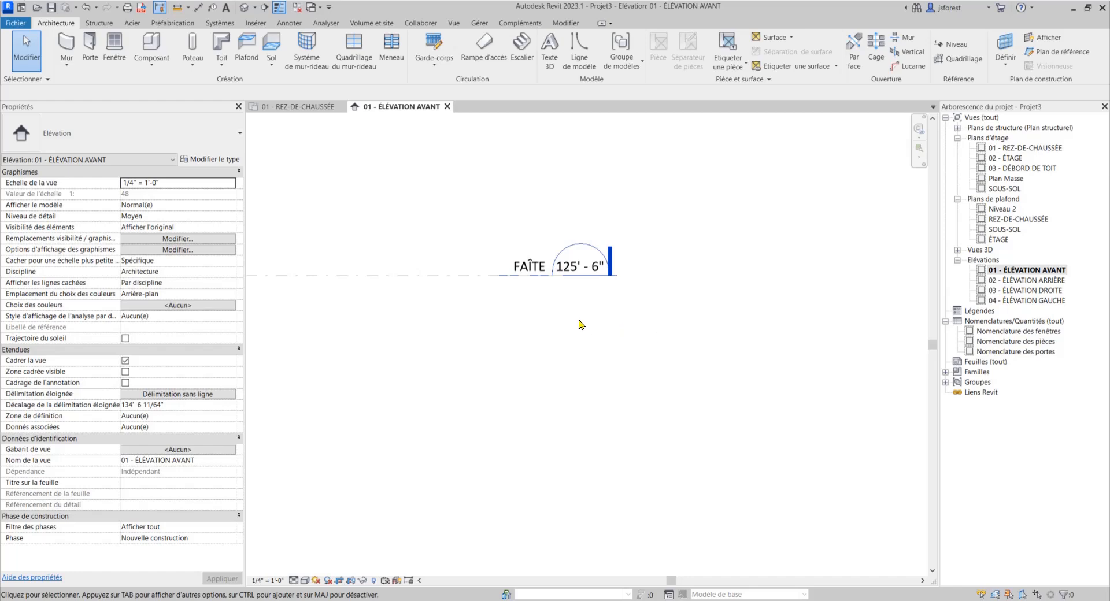
Check the Teams list for the level above ÉTAGE, and copy the ÉTAGE level about 7' 6" upward in Revit
scroll(602, 286, down, 3)
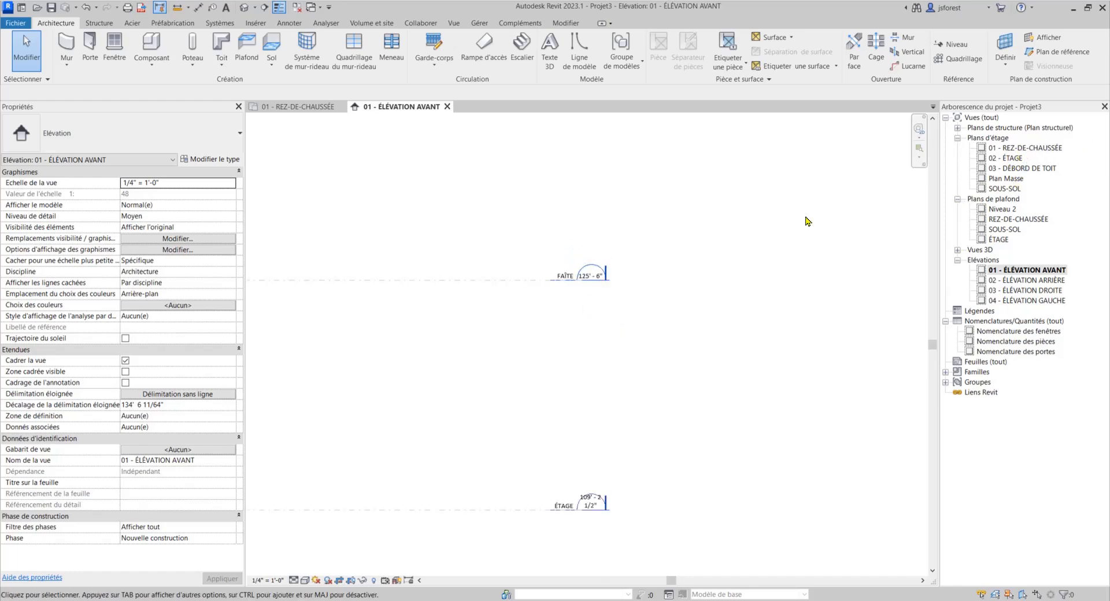
scroll(605, 214, down, 3)
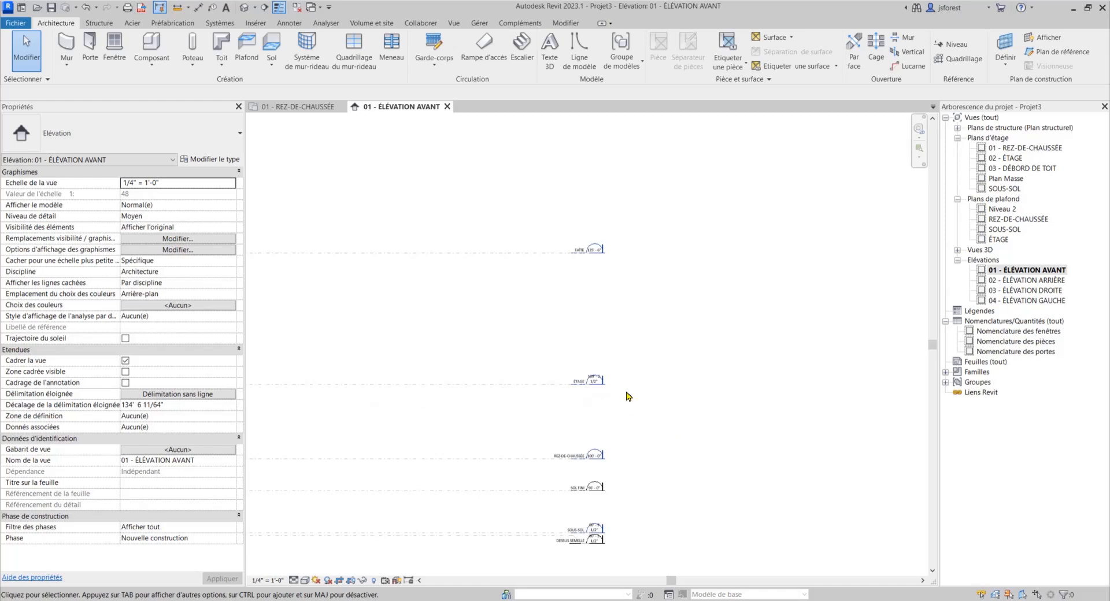
middle_drag(615, 398, 624, 361)
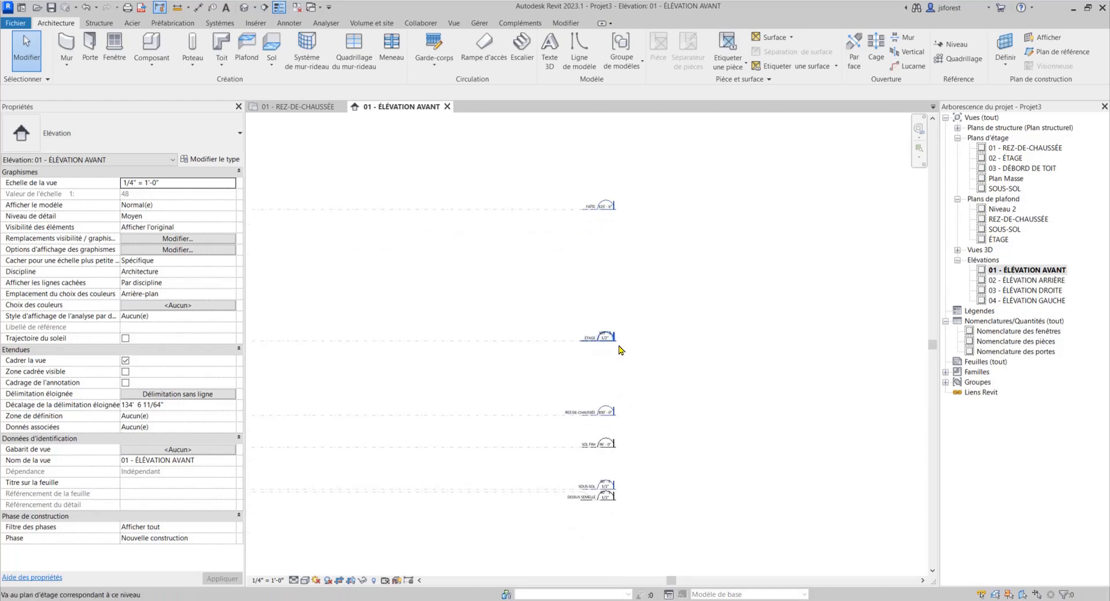
scroll(644, 306, up, 1)
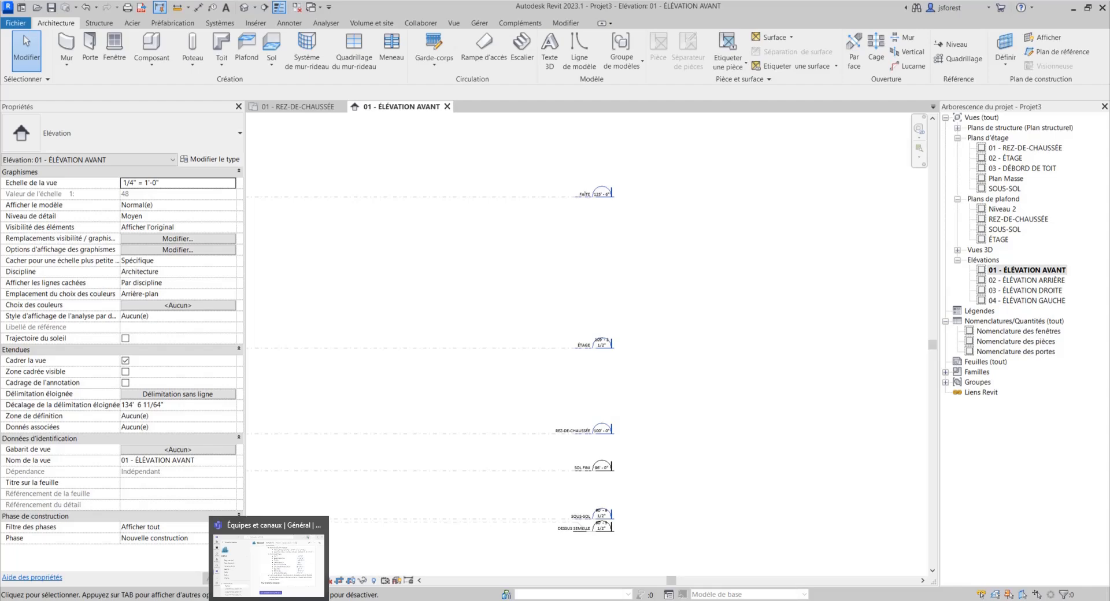
click(269, 558)
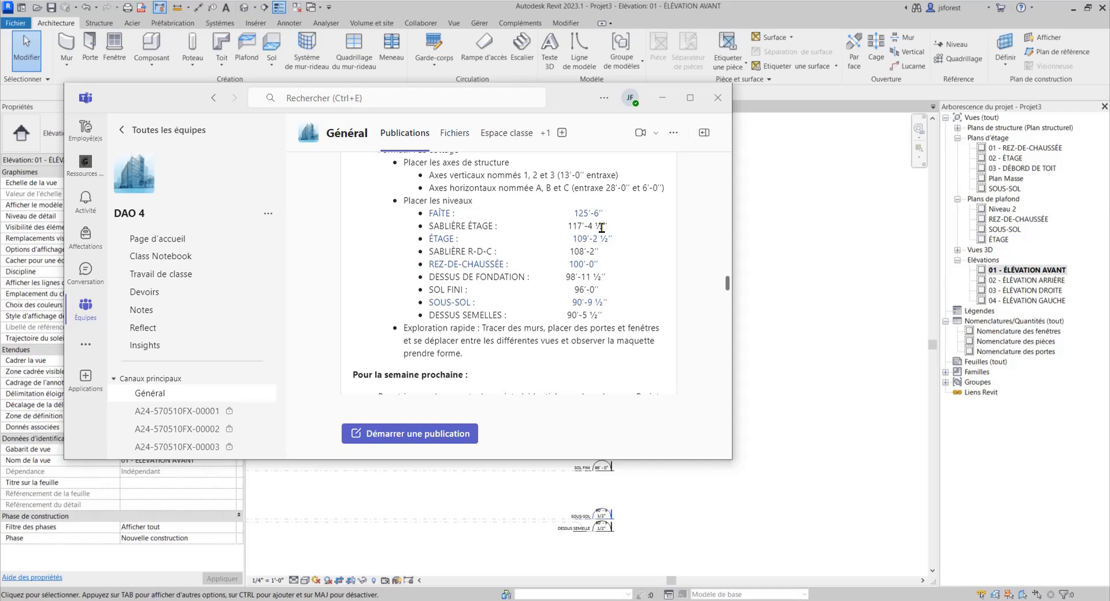
click(662, 102)
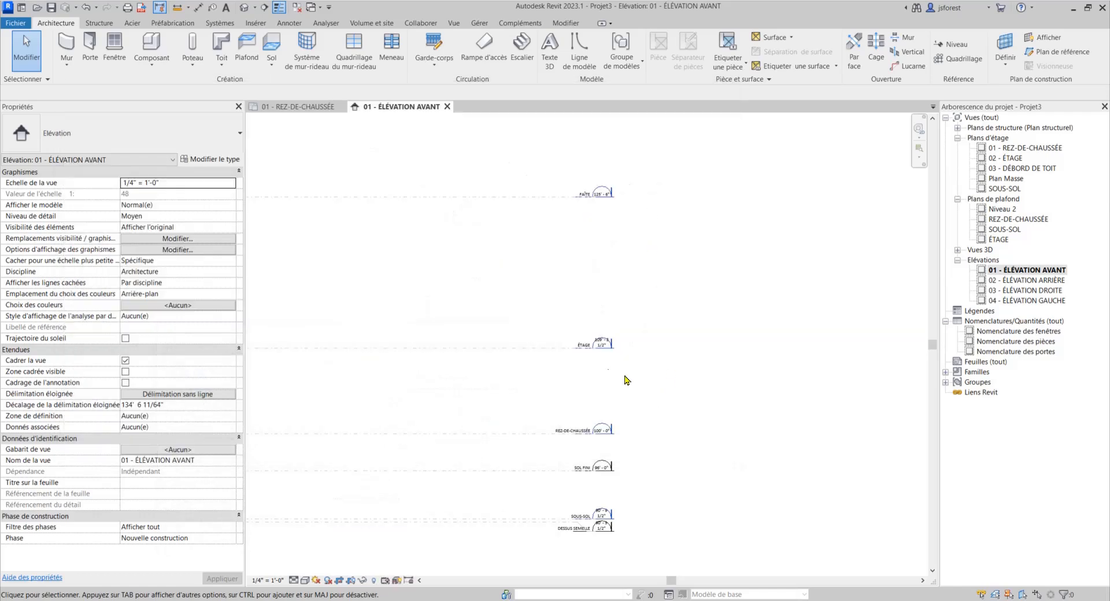
scroll(584, 370, up, 1)
click(555, 347)
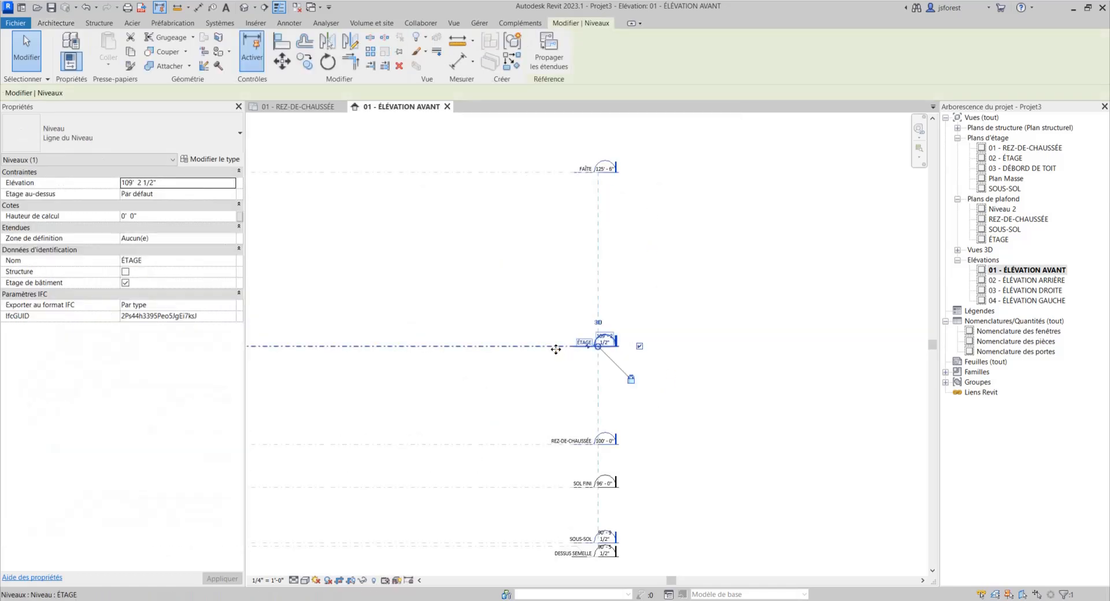
click(304, 61)
click(481, 348)
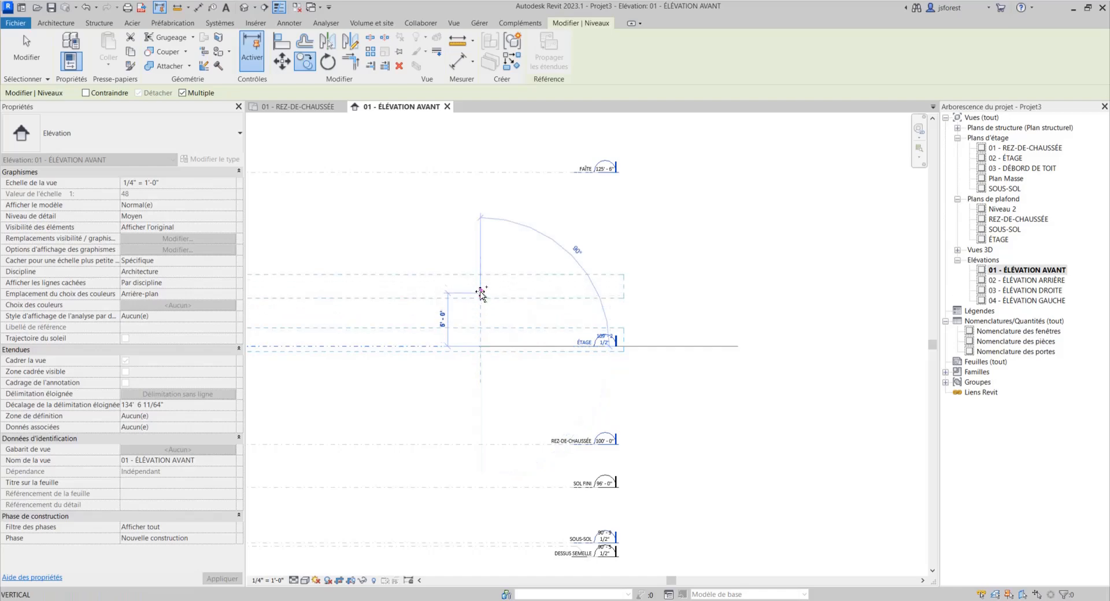
click(481, 269)
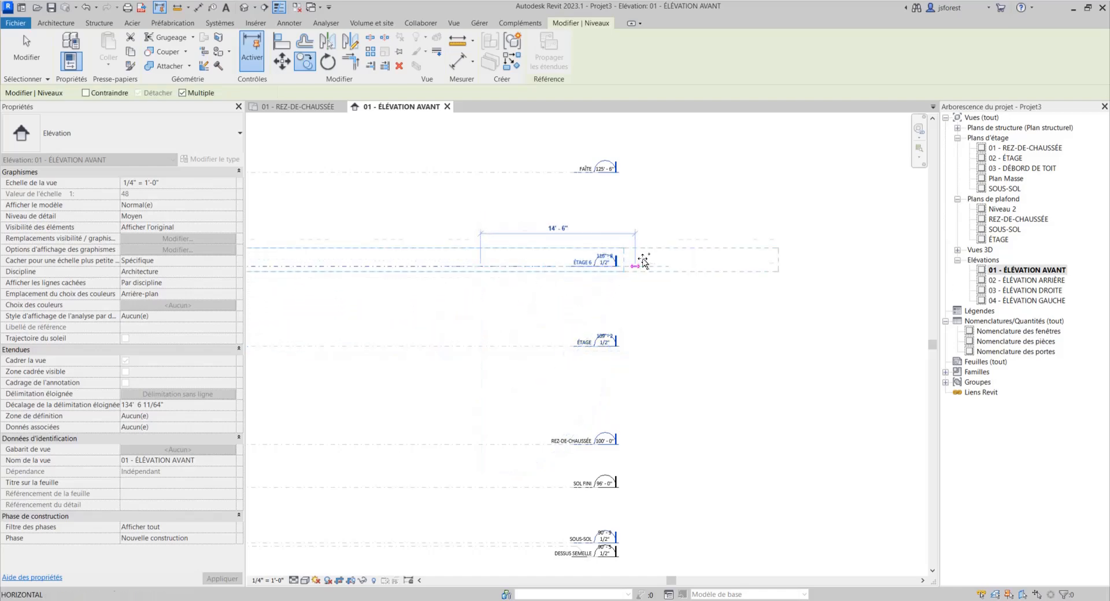
key(Escape)
key(Escape)
Set the elevation of the copied level above ÉTAGE to 117' 4 1/2"
scroll(618, 258, up, 2)
scroll(599, 259, up, 2)
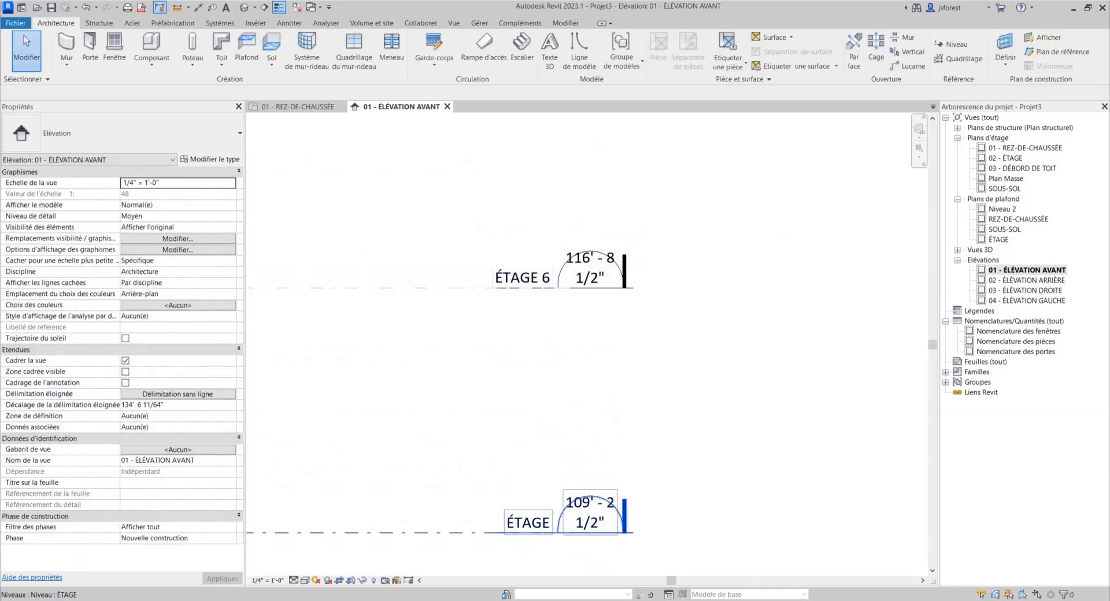
key(alt+Tab)
key(alt+Tab)
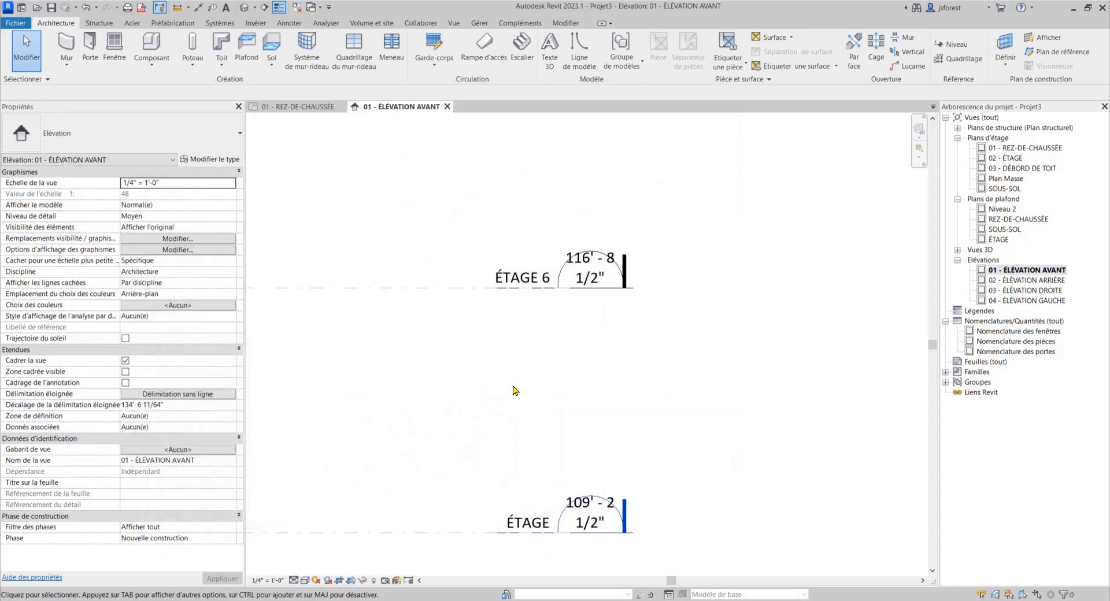
click(583, 265)
click(584, 276)
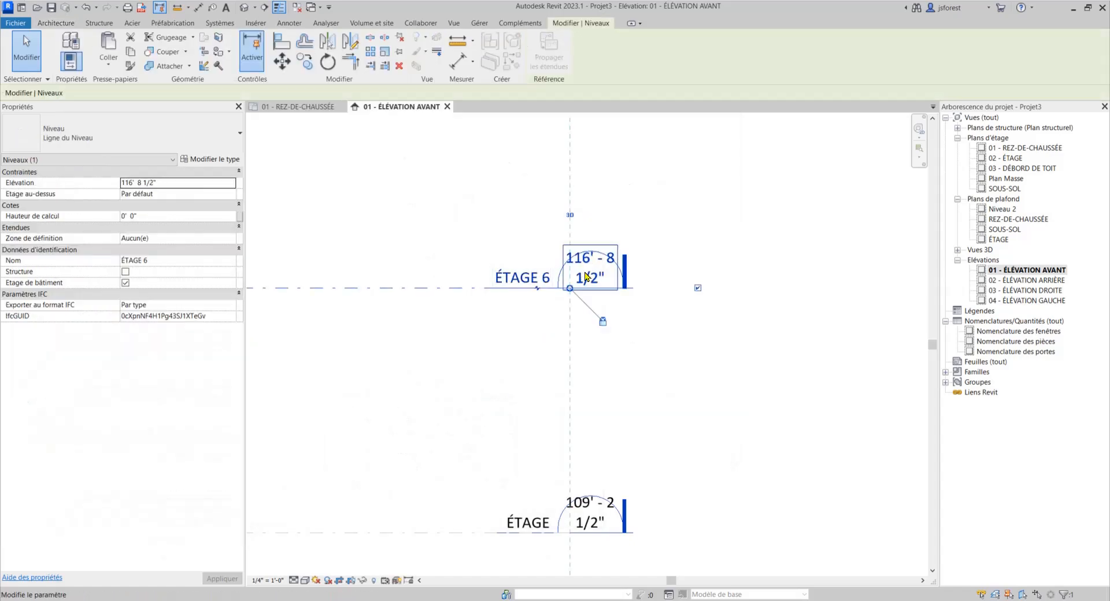
click(580, 281)
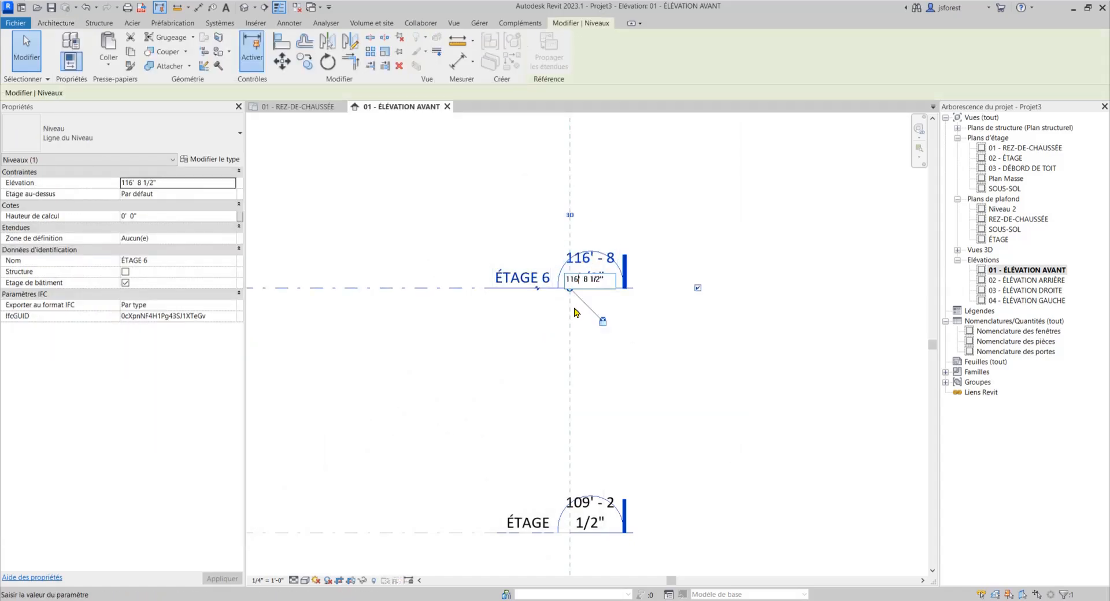
key(BackSpace)
text(7)
key(BackSpace)
text(4)
click(502, 368)
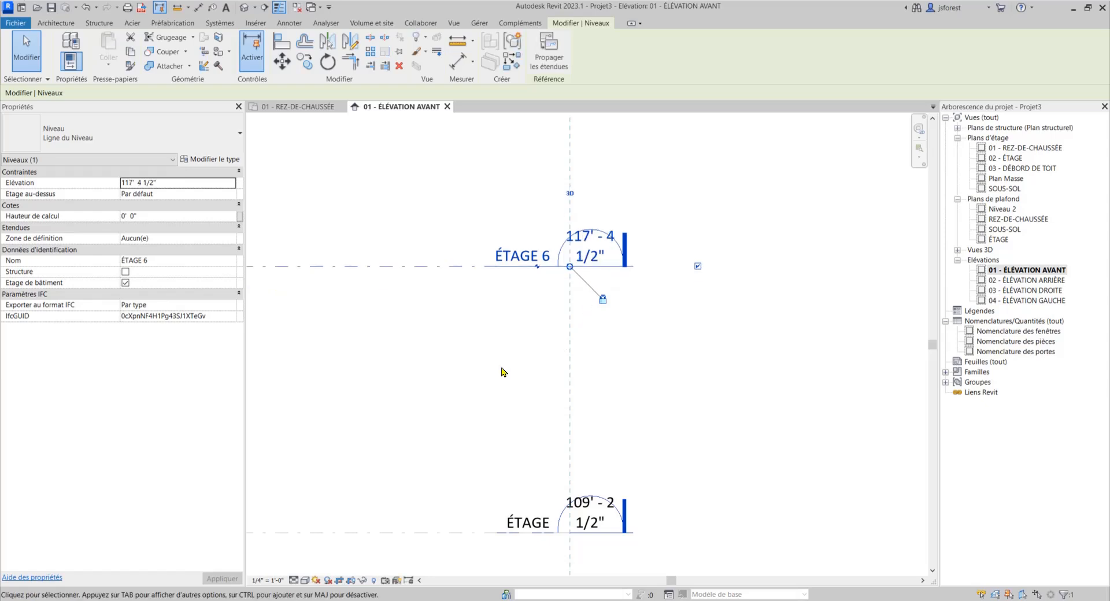
Rename the copied level between ÉTAGE and FAÎTE as SABLIÈRE ÉTAGE
click(529, 259)
click(538, 259)
key(BackSpace)
key(BackSpace)
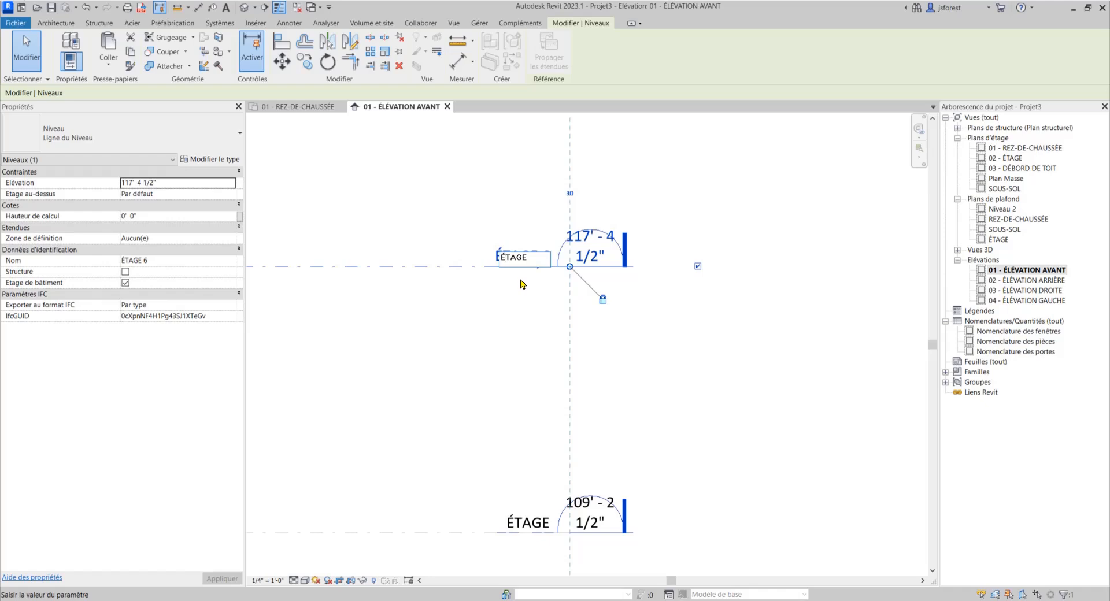
text(SABLIÈRE ÉT)
key(Return)
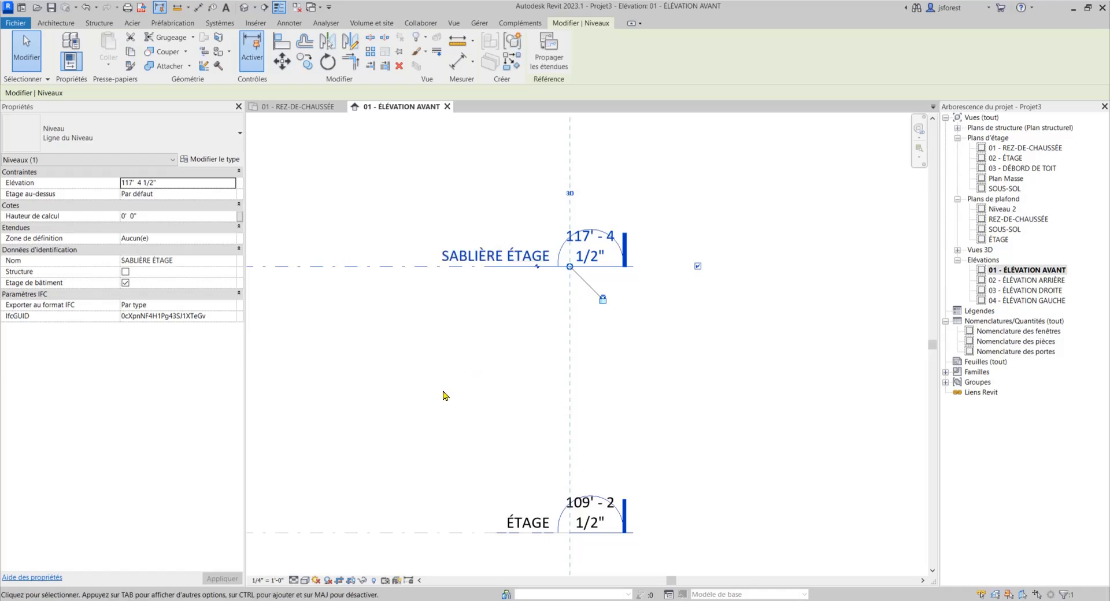
click(664, 319)
Check the SABLIÈRE R-D-C height in the Teams list, and copy the REZ-DE-CHAUSSÉE level 8' 2" upward in Revit
scroll(632, 288, down, 3)
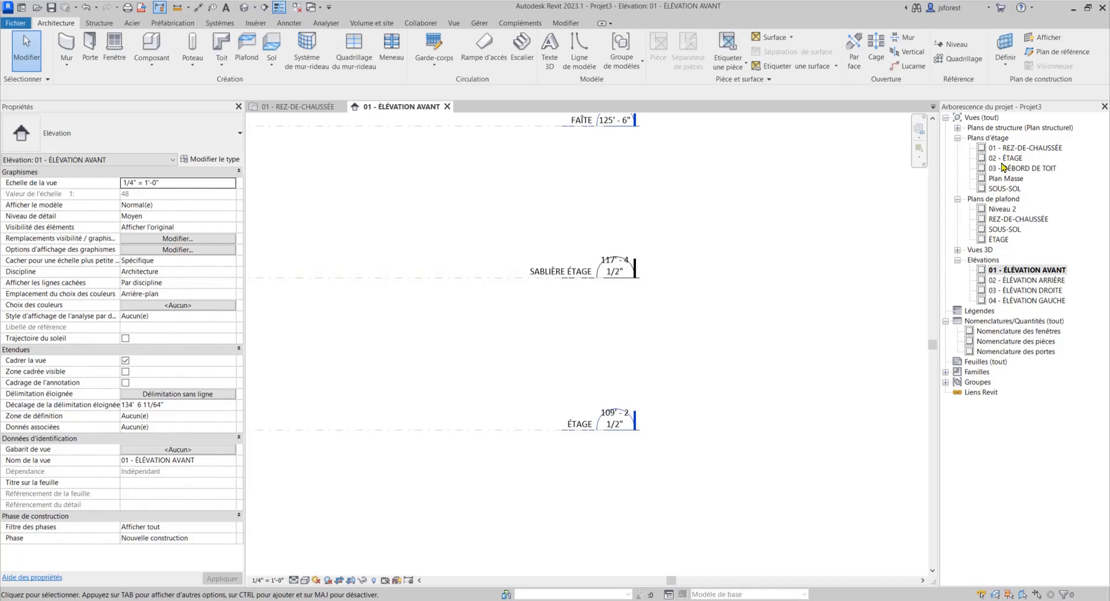
scroll(691, 240, down, 3)
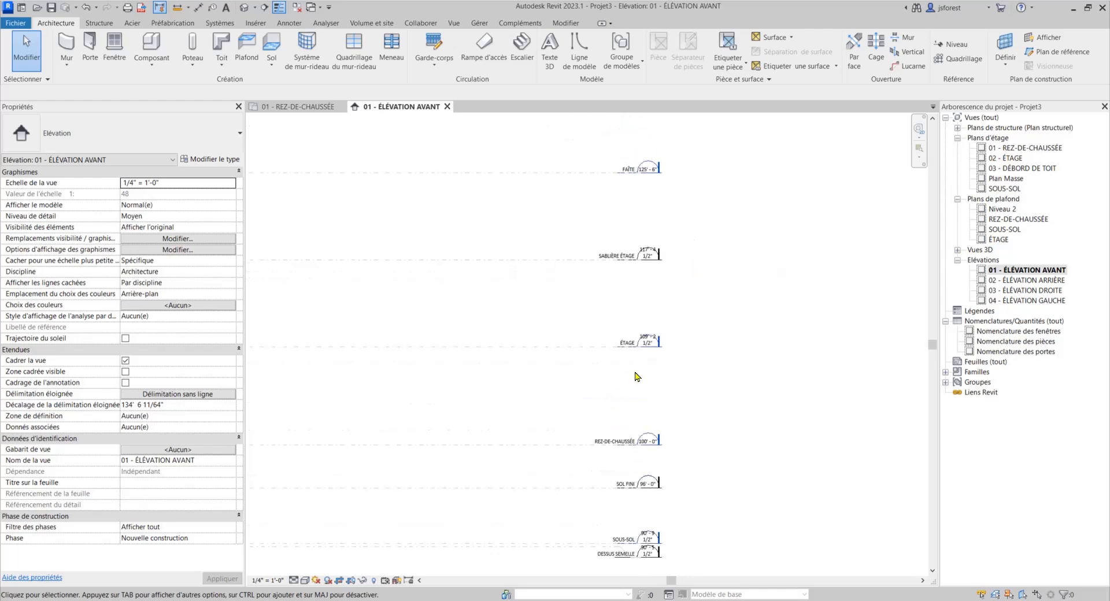
middle_drag(637, 377, 629, 328)
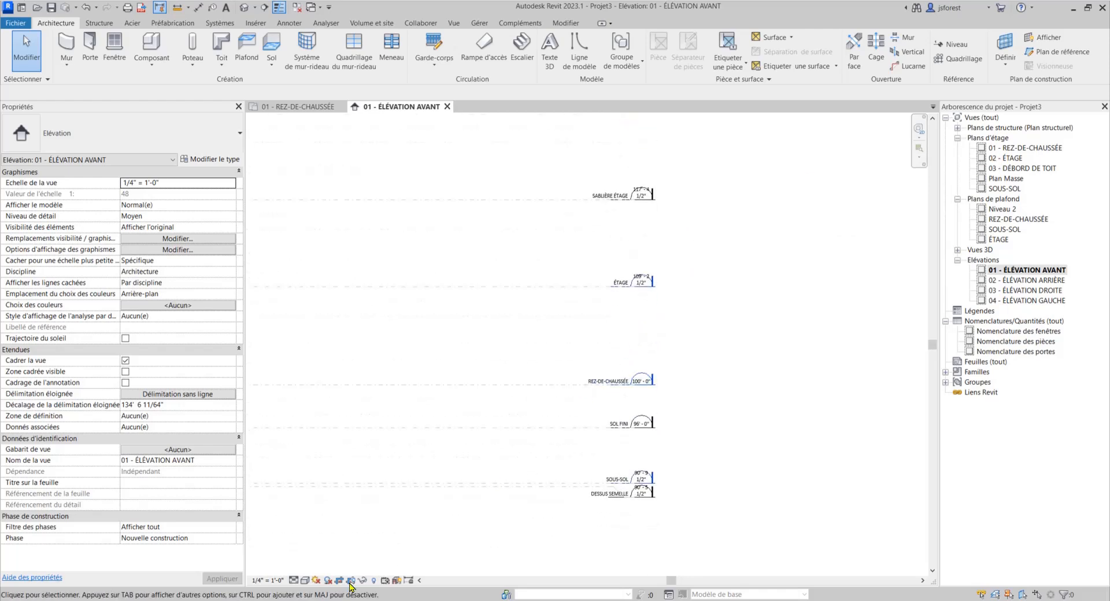
click(439, 600)
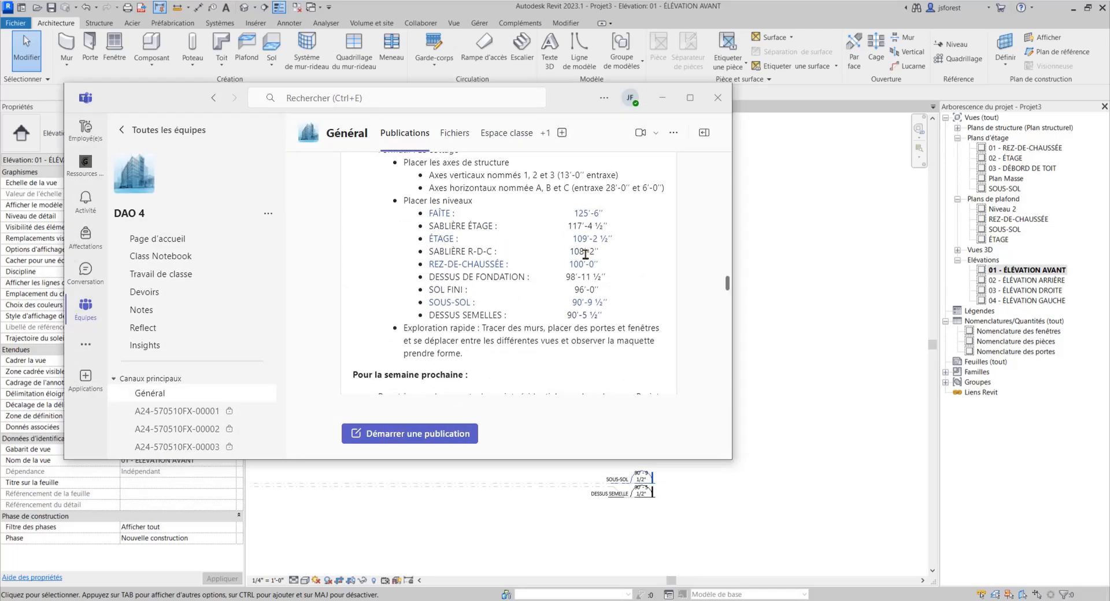
click(663, 98)
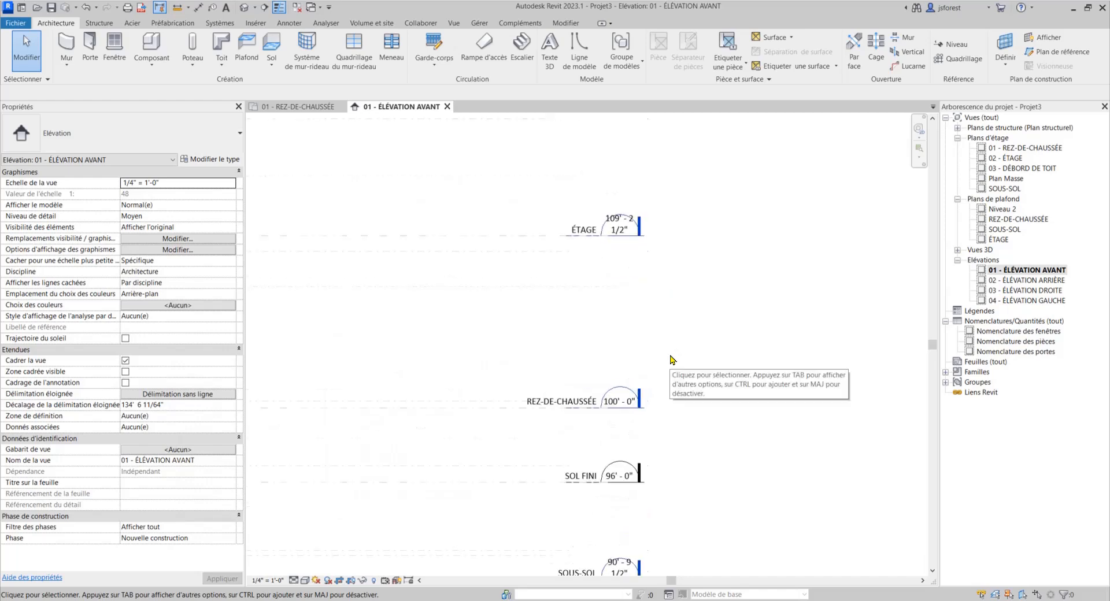
click(501, 408)
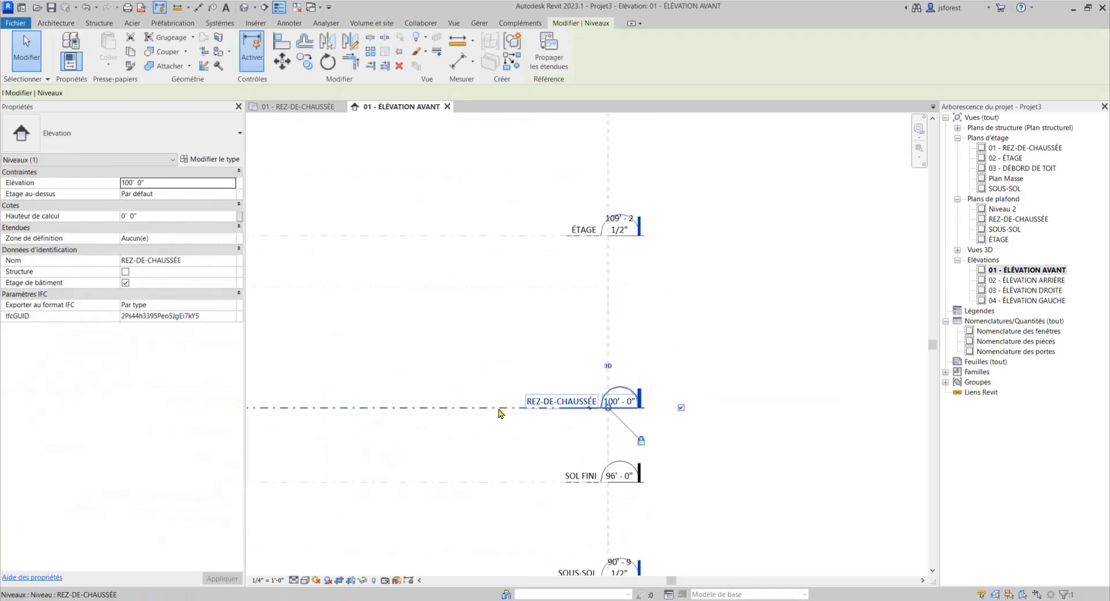
click(306, 67)
click(438, 408)
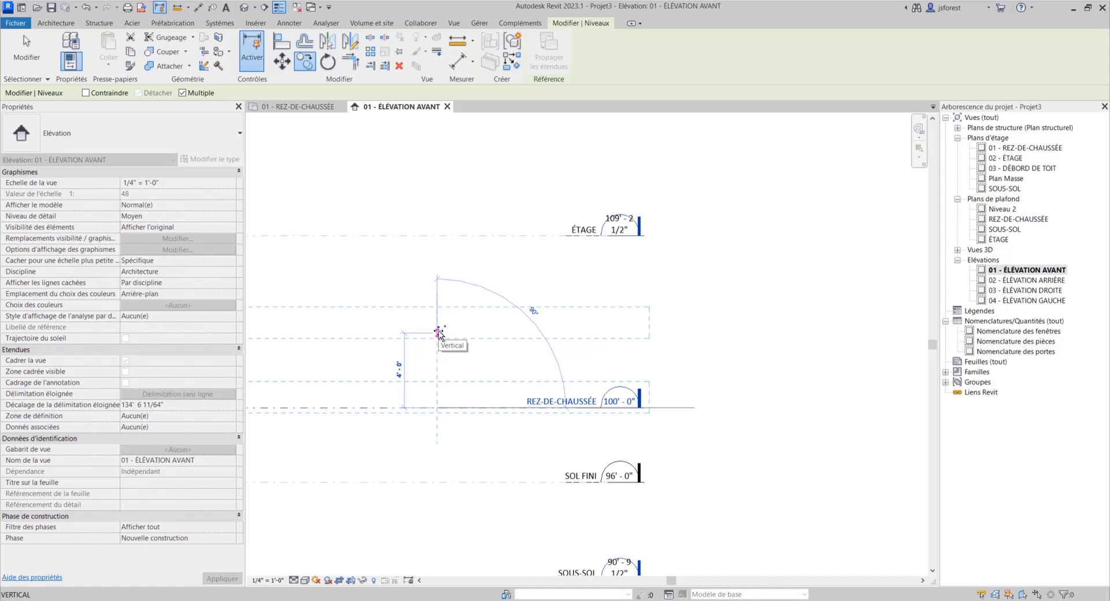
text(8)
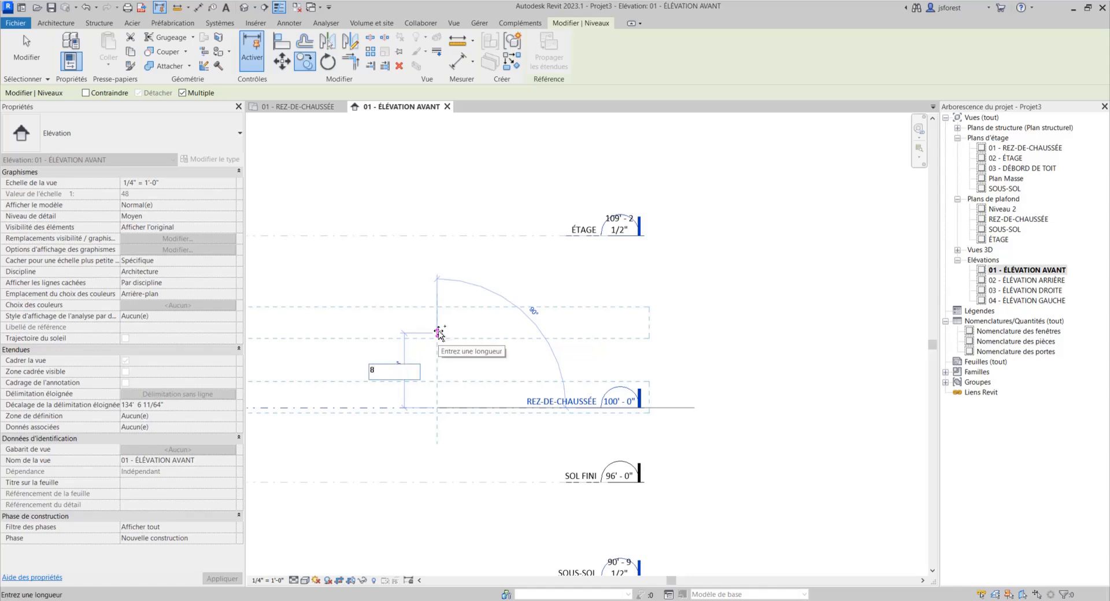
text(')
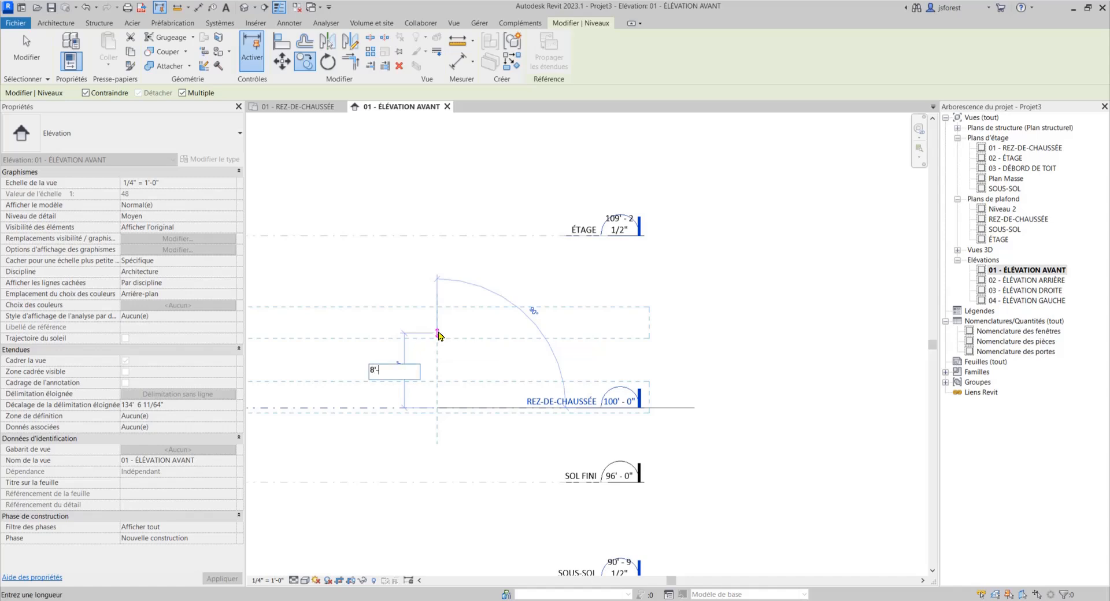
key(Return)
key(Escape)
Rename the copied level between REZ-DE-CHAUSSÉE and ÉTAGE as SABLIÈRE RDC
scroll(618, 252, up, 3)
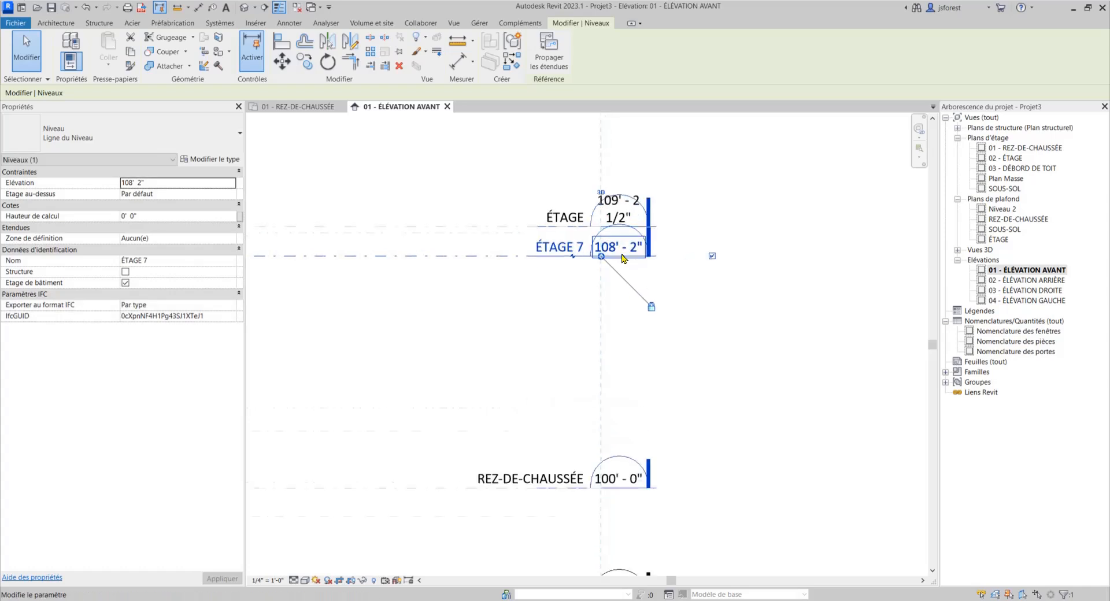
click(552, 248)
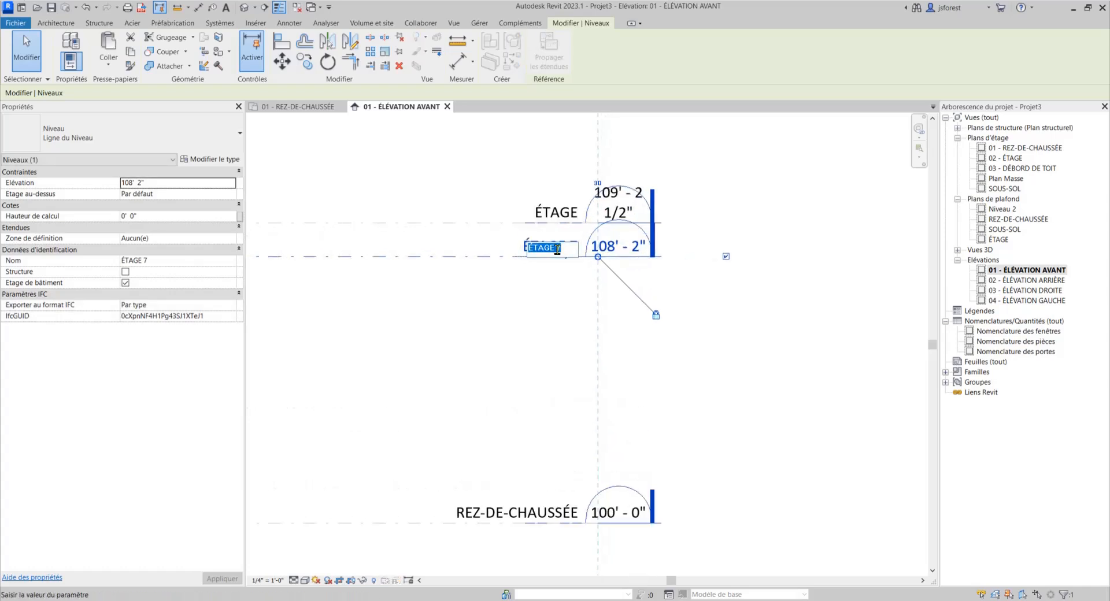
text(SA)
text(BLIÈRE RDC)
key(Return)
click(542, 301)
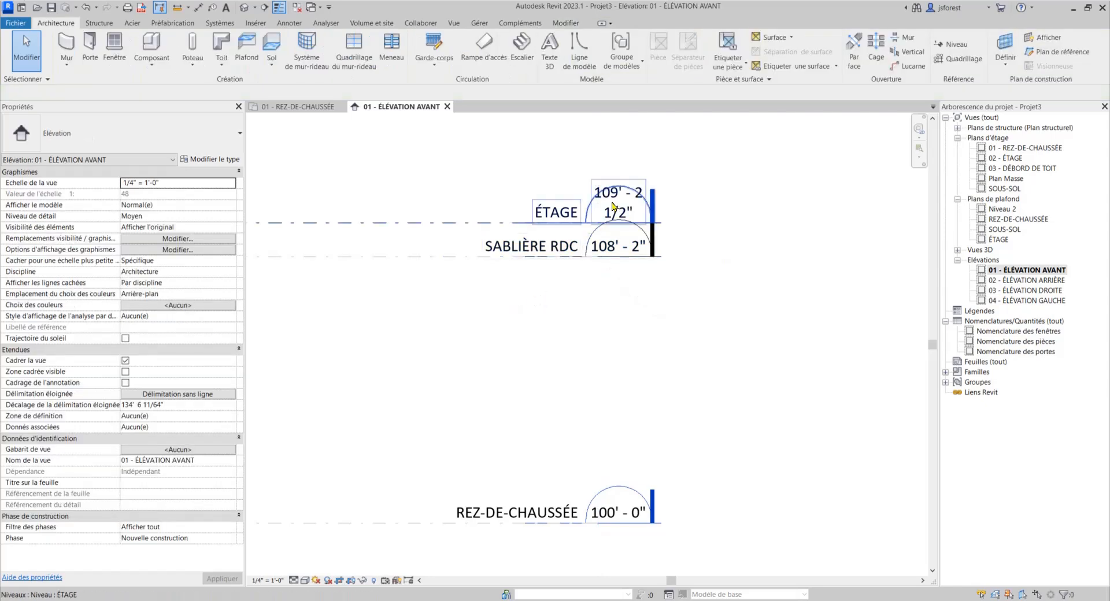
Add an elbow to the SABLIÈRE RDC level line so its head sits clear of the ÉTAGE head
click(573, 259)
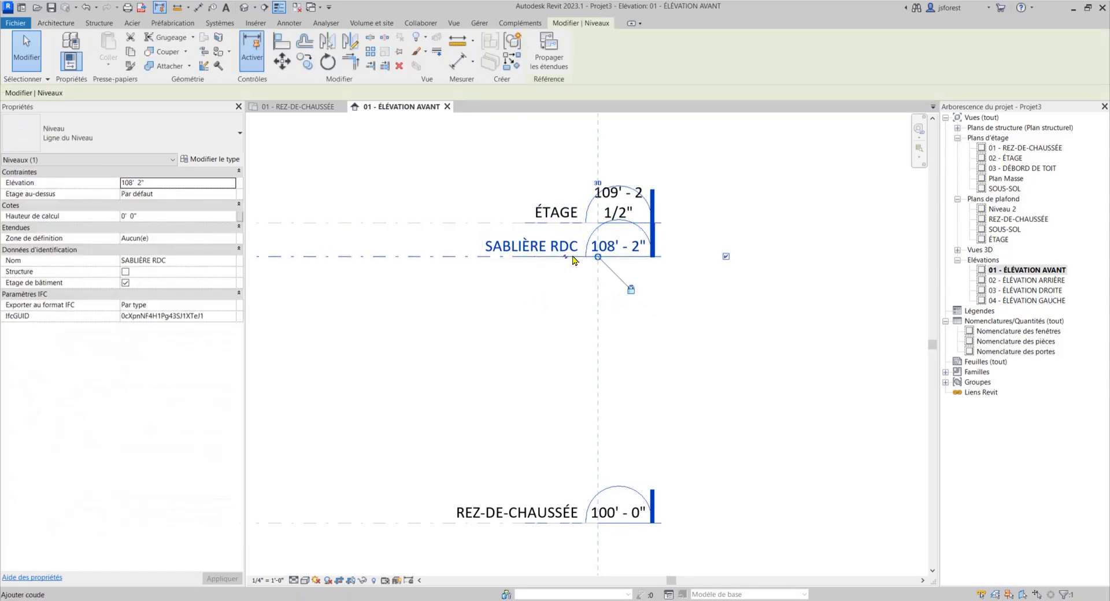
click(565, 257)
click(523, 317)
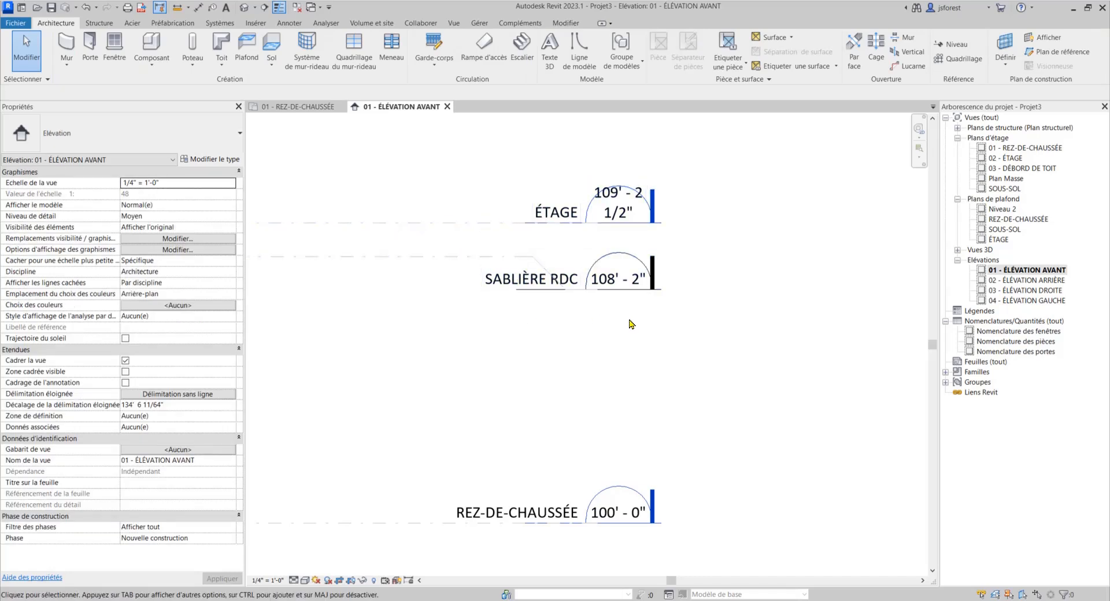
Check the Teams list for the missing level below REZ-DE-CHAUSSÉE, and copy the REZ-DE-CHAUSSÉE level about 2' downward in Revit
scroll(636, 330, down, 5)
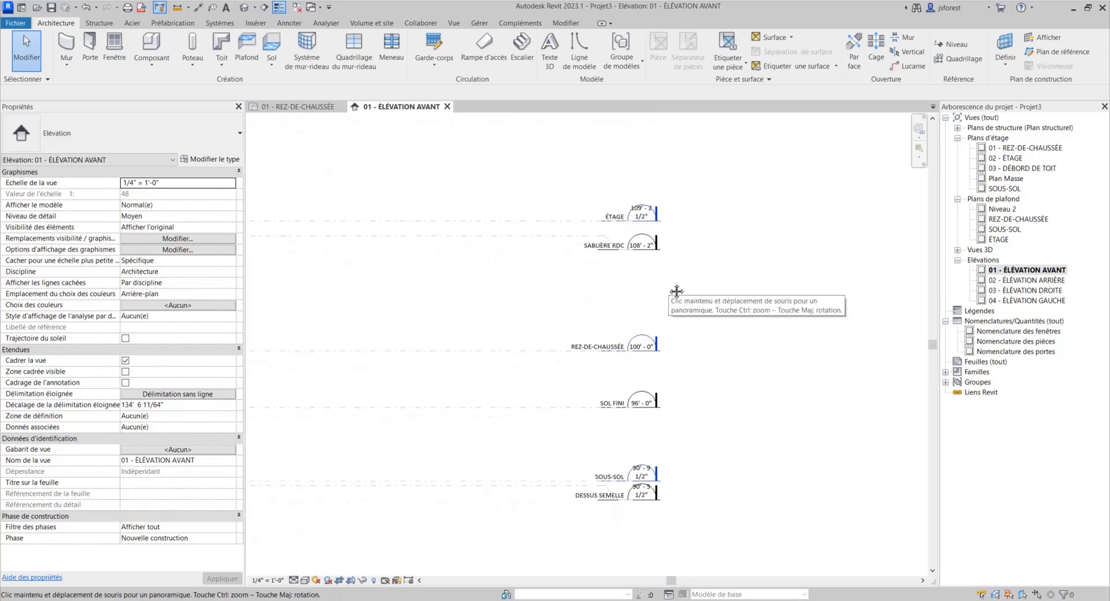
scroll(671, 283, down, 5)
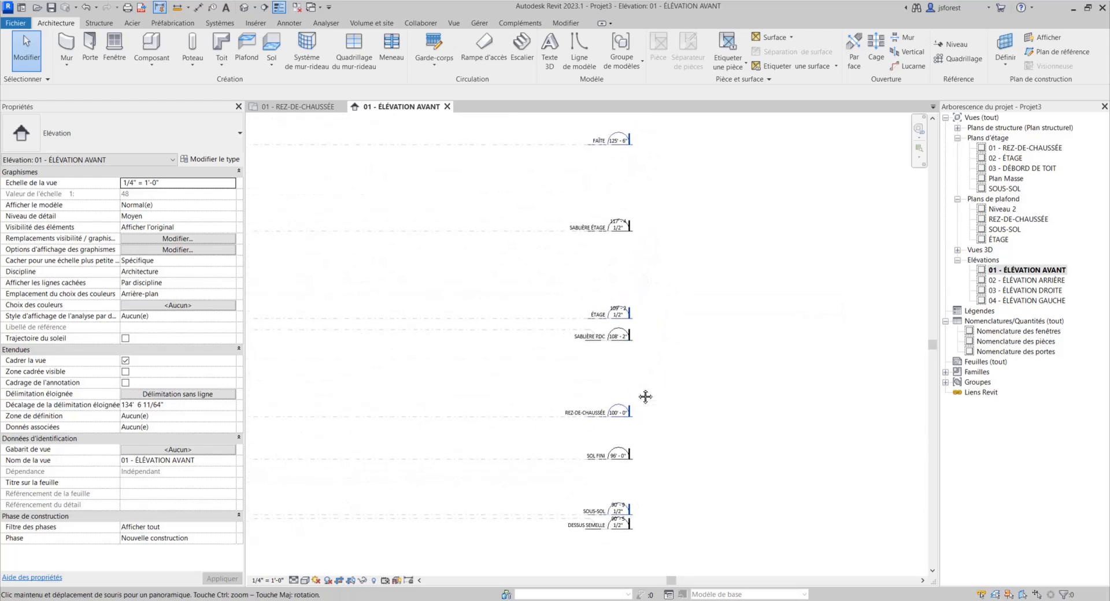
scroll(645, 397, down, 3)
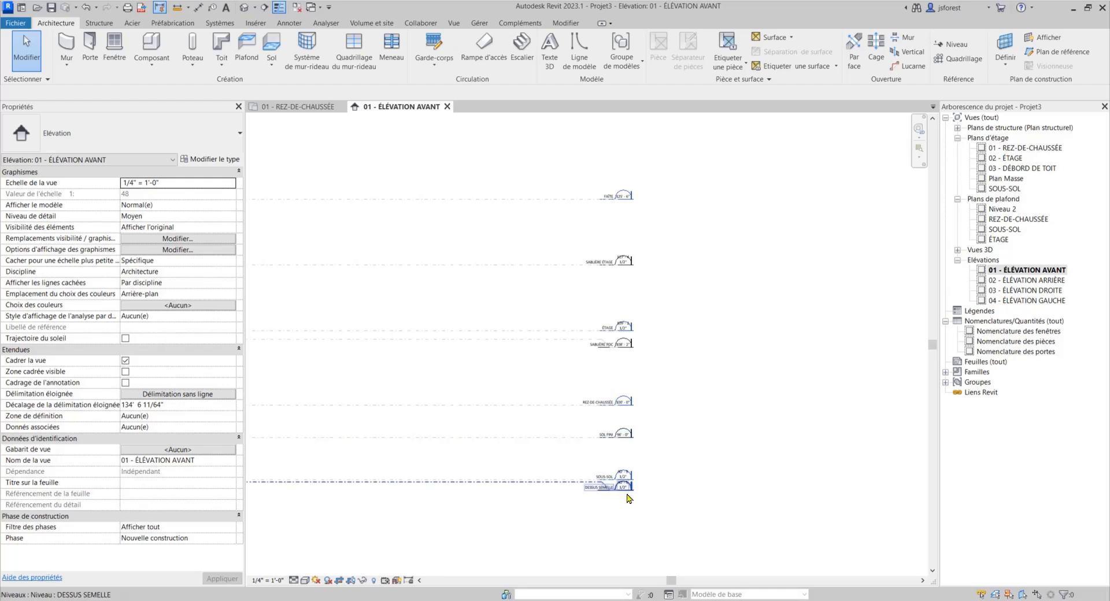
click(416, 600)
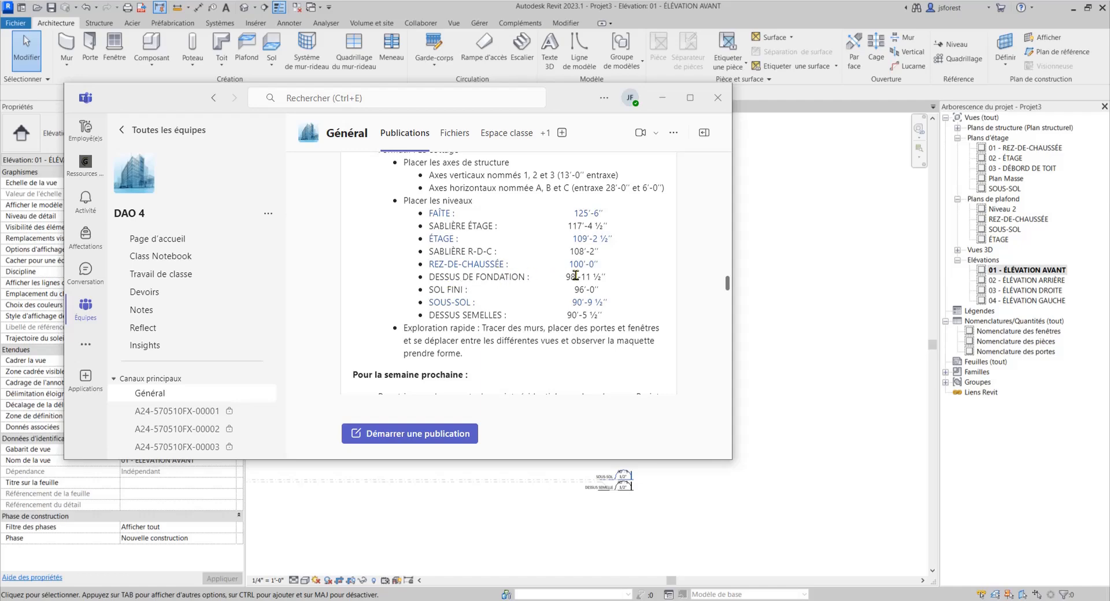
click(662, 97)
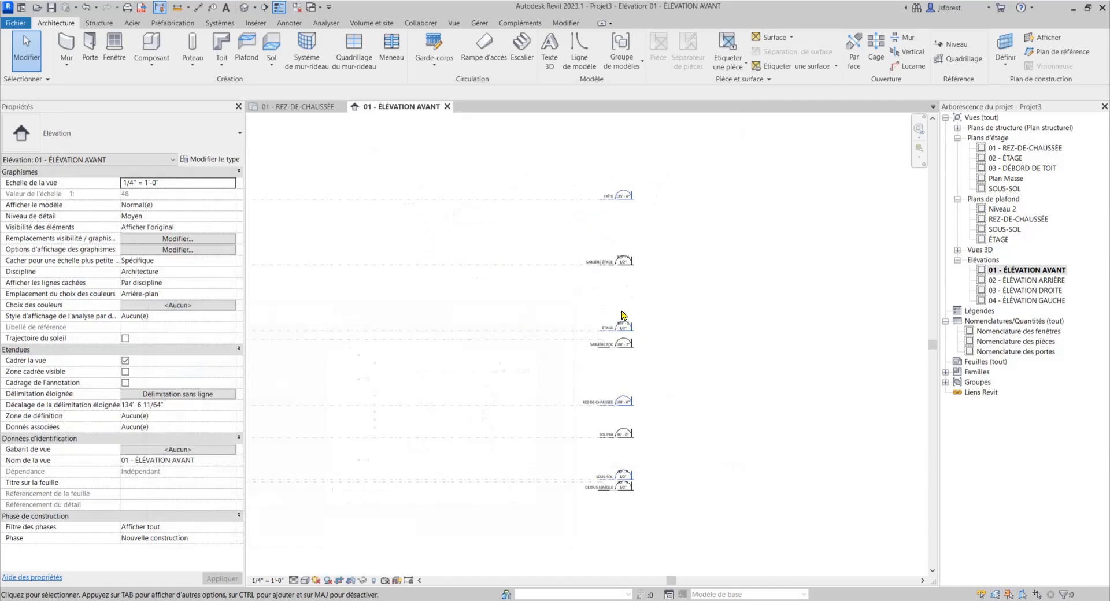
scroll(602, 386, up, 3)
click(524, 299)
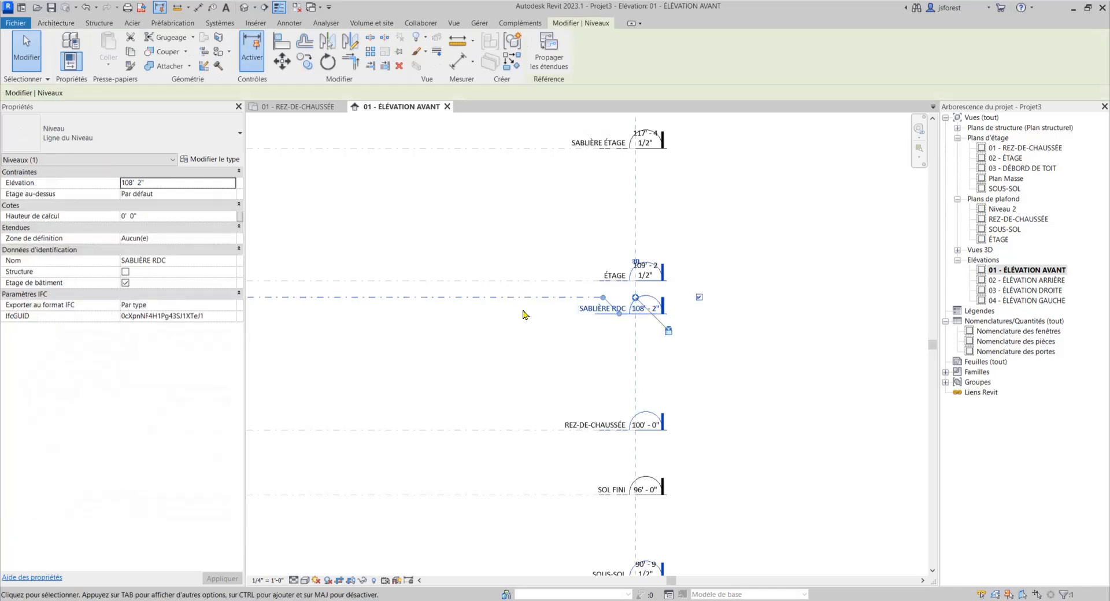
click(522, 442)
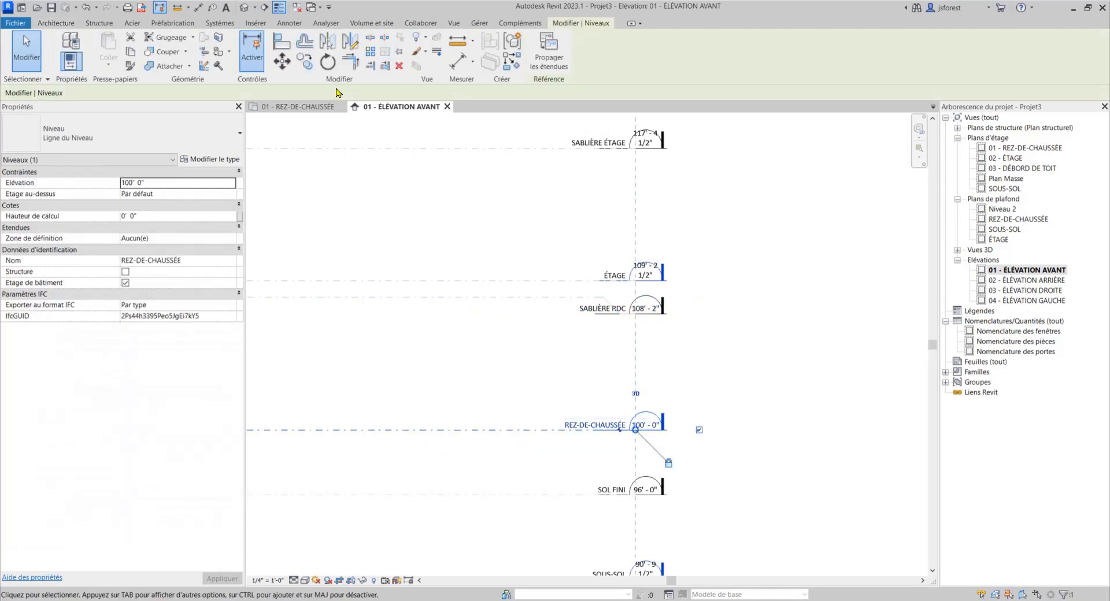
click(304, 60)
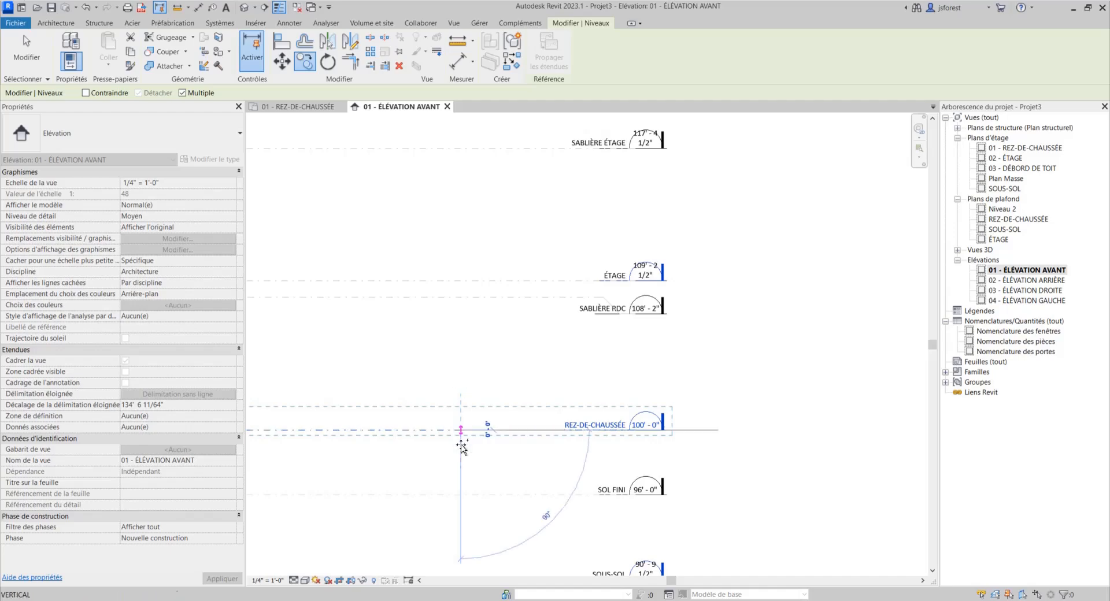
click(461, 463)
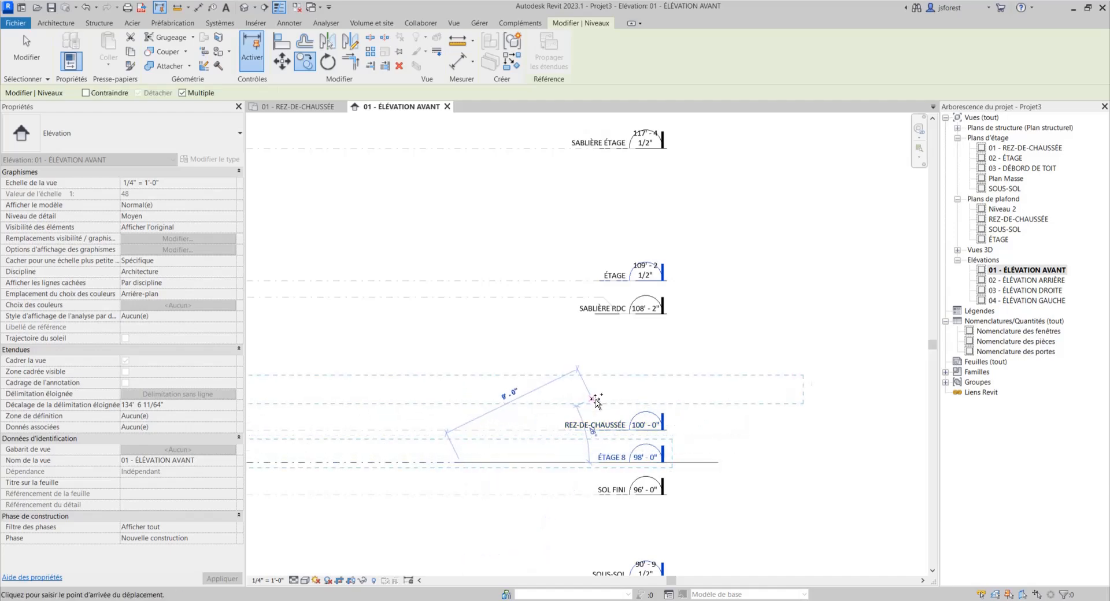
key(Escape)
key(Escape)
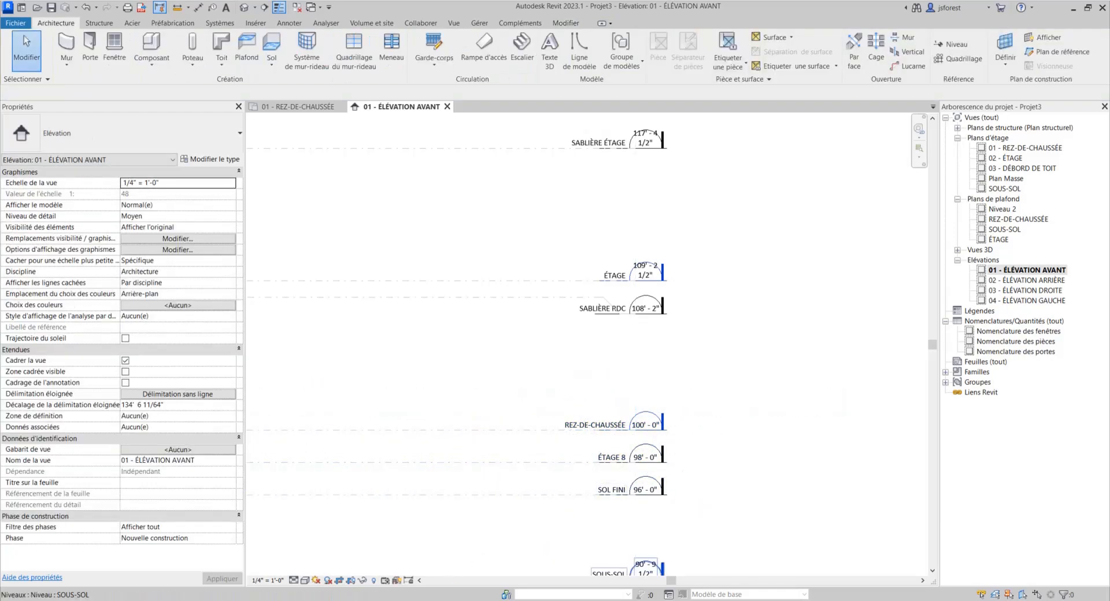
Check the DESSUS DE FONDATION height in the Teams list, and set the copied level's elevation to 98' 11 1/2" in Revit
click(268, 600)
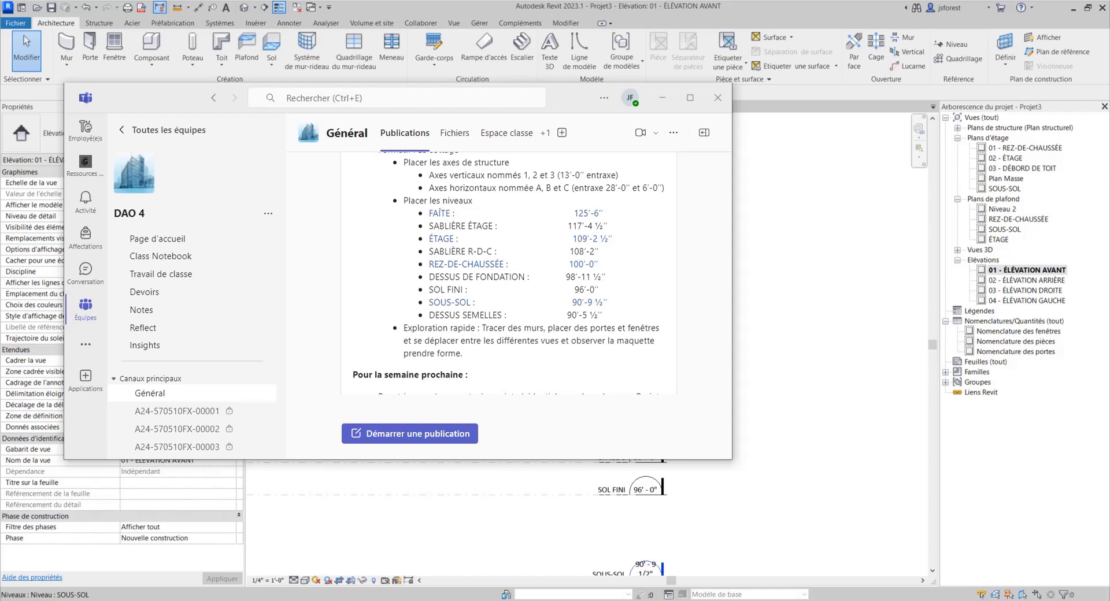
click(489, 528)
scroll(642, 480, up, 3)
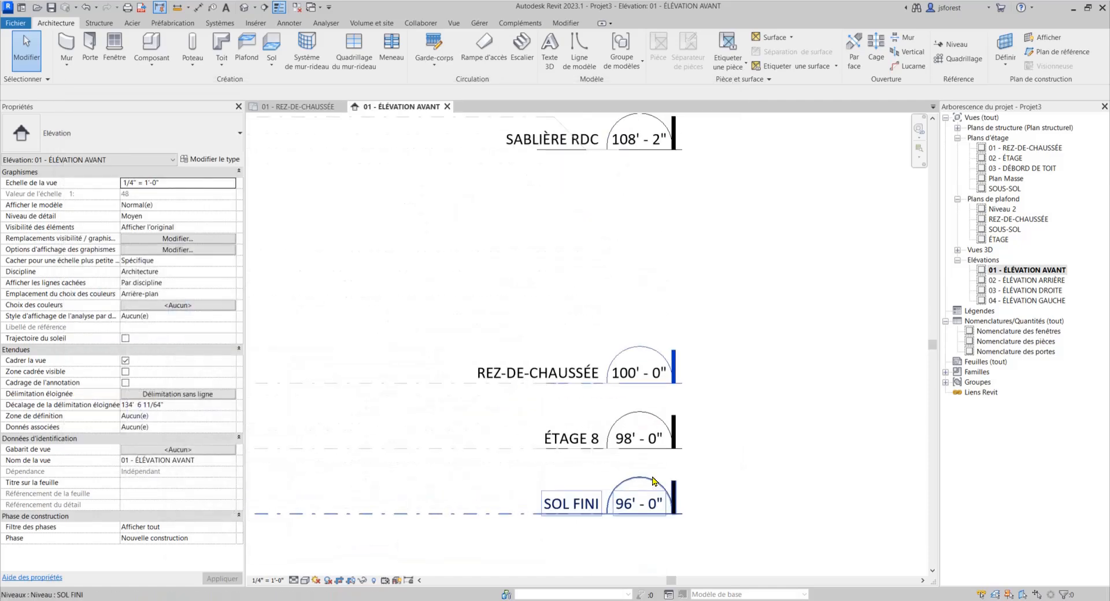
click(627, 441)
click(629, 441)
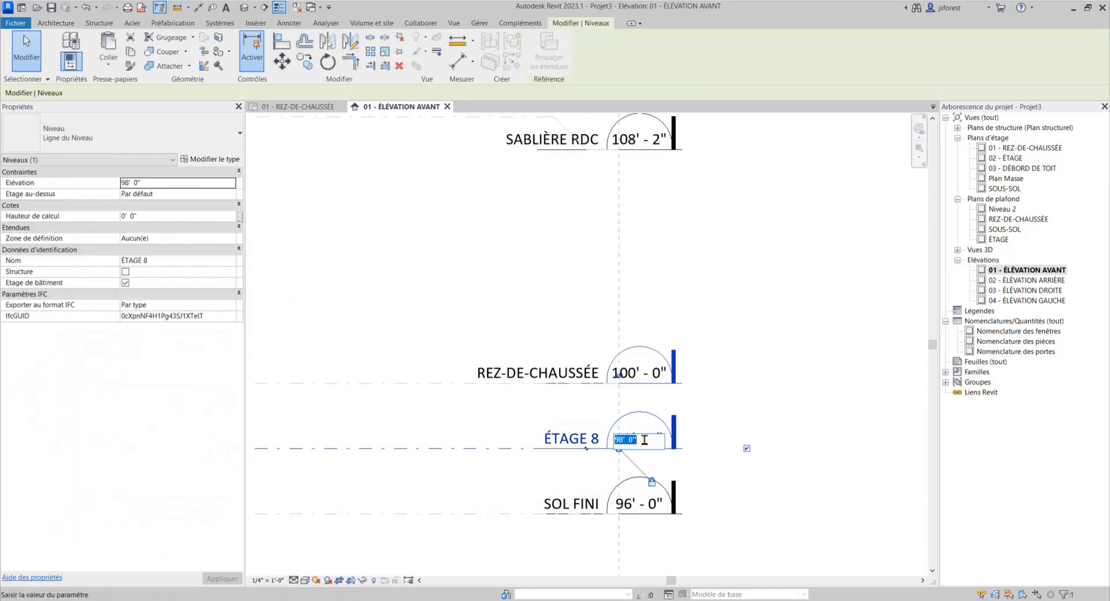
click(634, 439)
text(11.5)
click(438, 413)
click(507, 443)
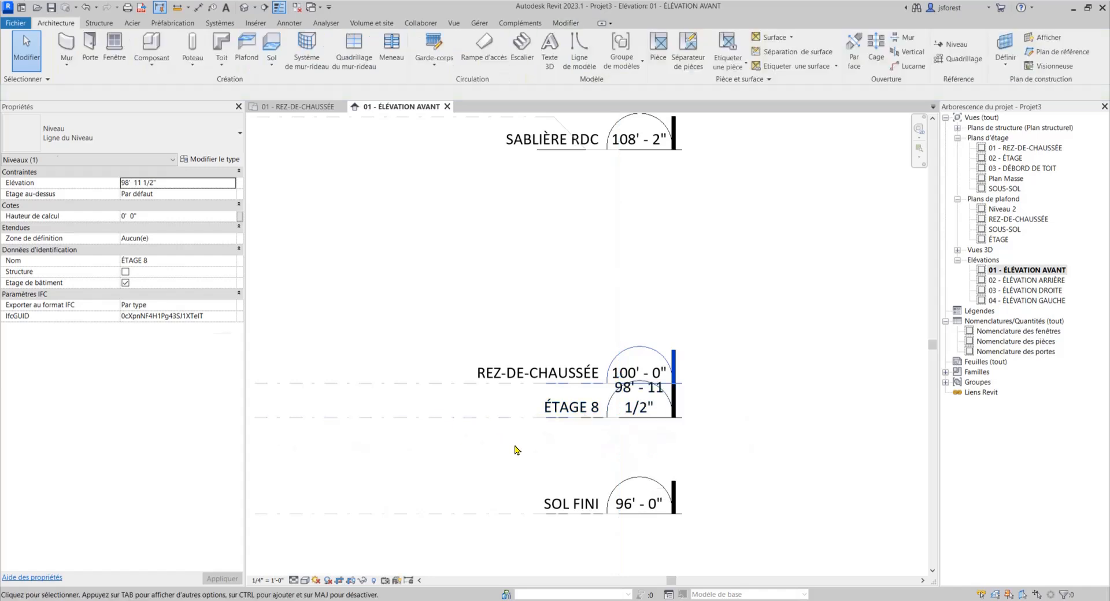
Rename the copied level just below REZ-DE-CHAUSSÉE as DESSUS FONDATION
click(561, 413)
click(564, 410)
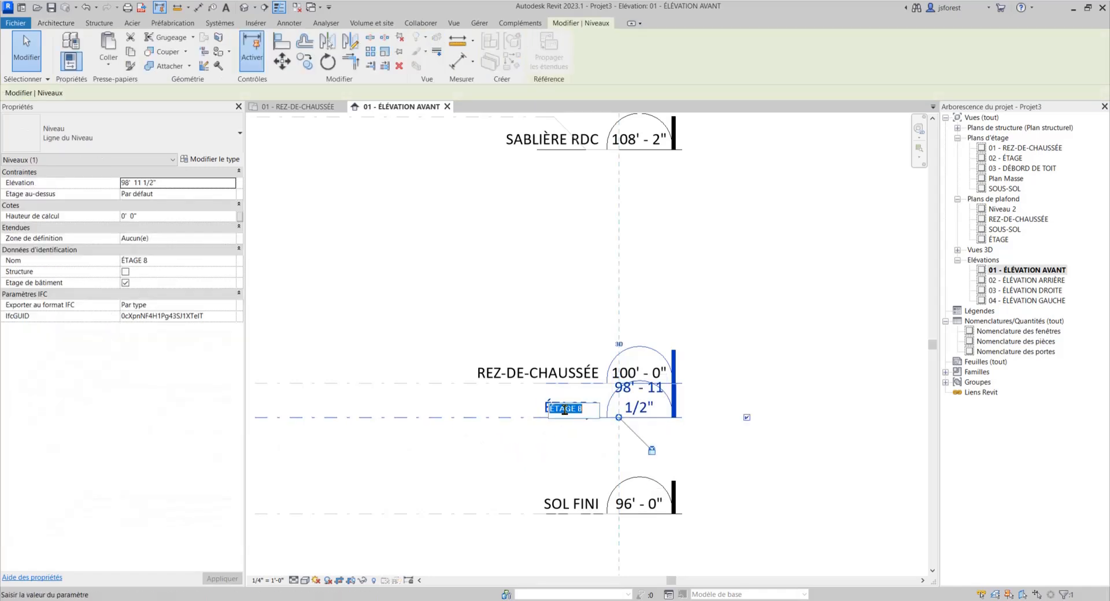
text(DESSUS)
text( FONDATION)
key(Return)
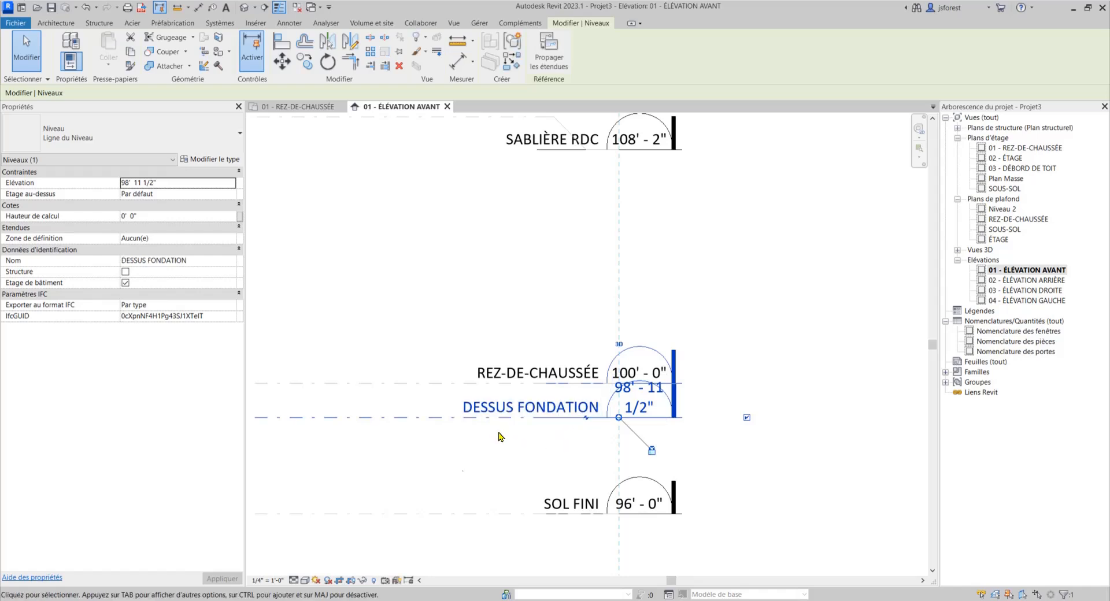
Add an elbow to the DESSUS FONDATION level line so its head sits clear of the REZ-DE-CHAUSSÉE head
key(Escape)
click(399, 417)
click(587, 419)
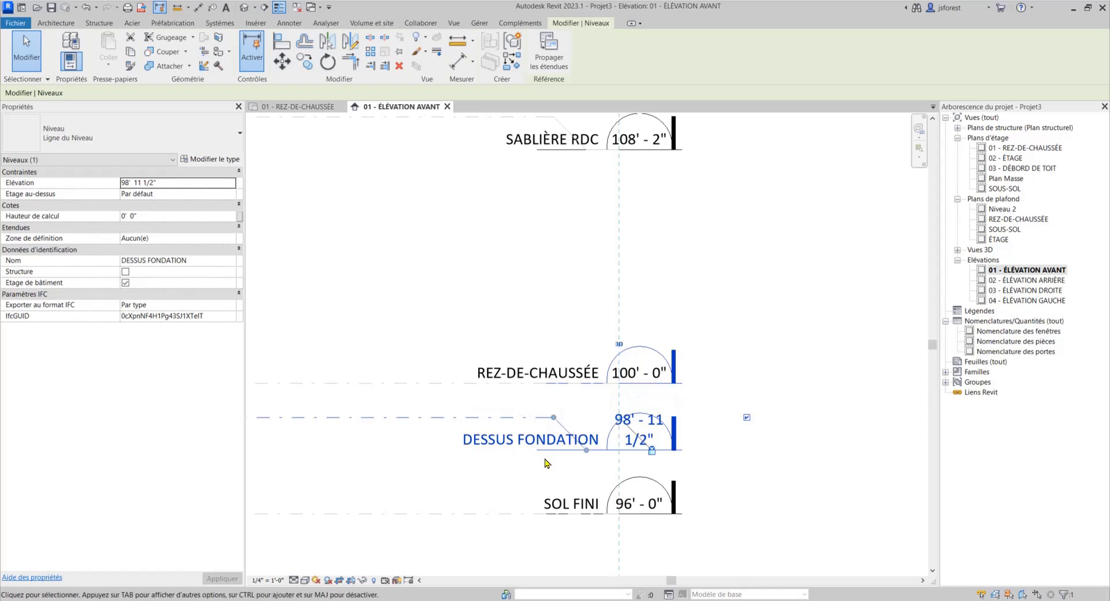
key(Escape)
scroll(652, 332, down, 5)
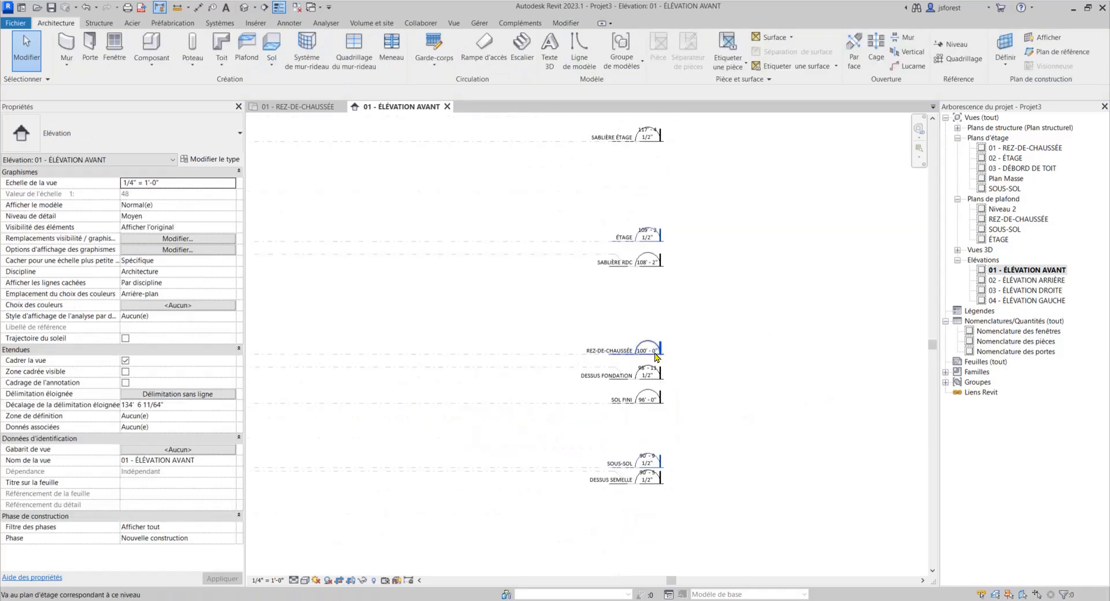
middle_drag(694, 333, 664, 380)
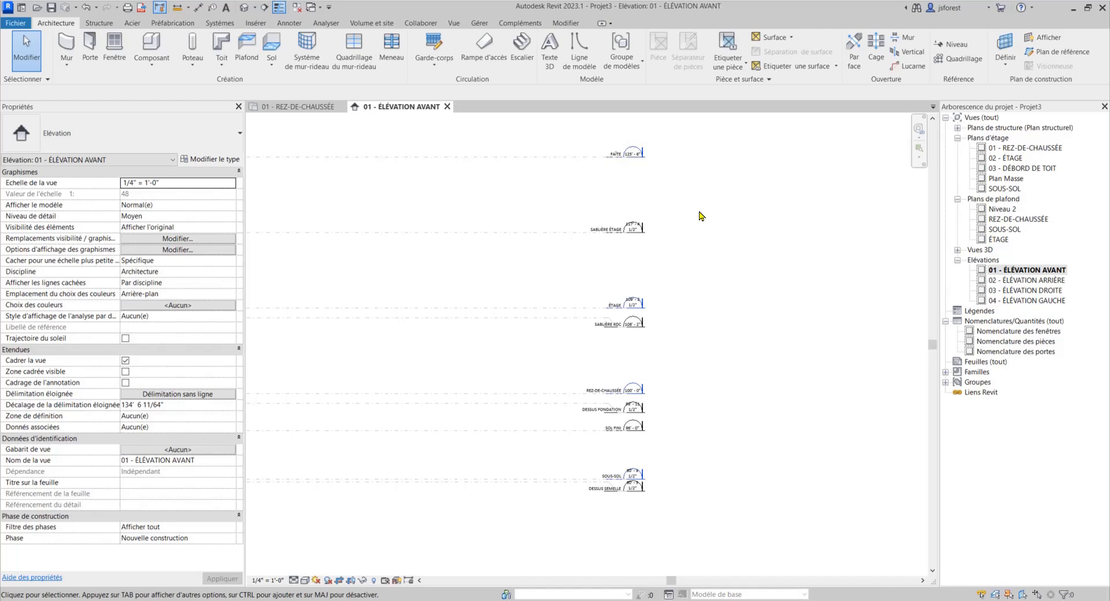
scroll(687, 192, up, 1)
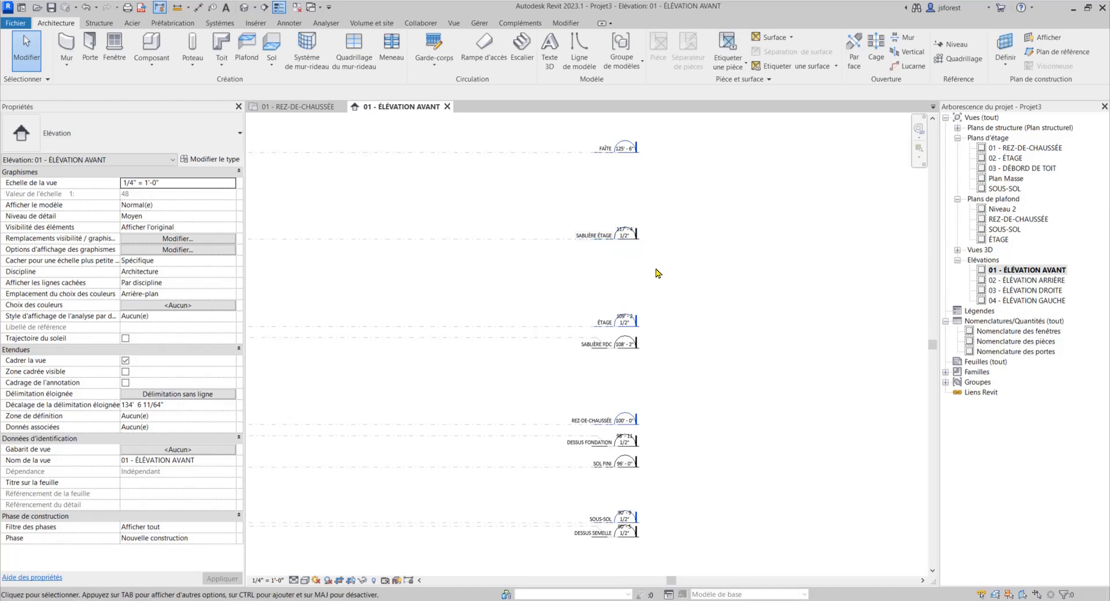
scroll(657, 272, up, 1)
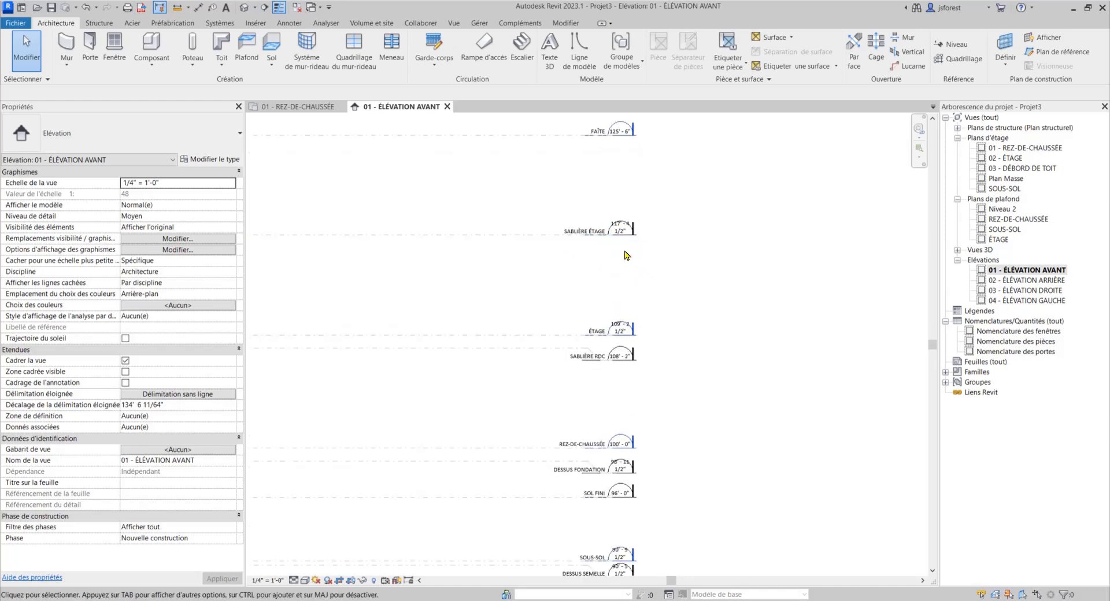
click(500, 235)
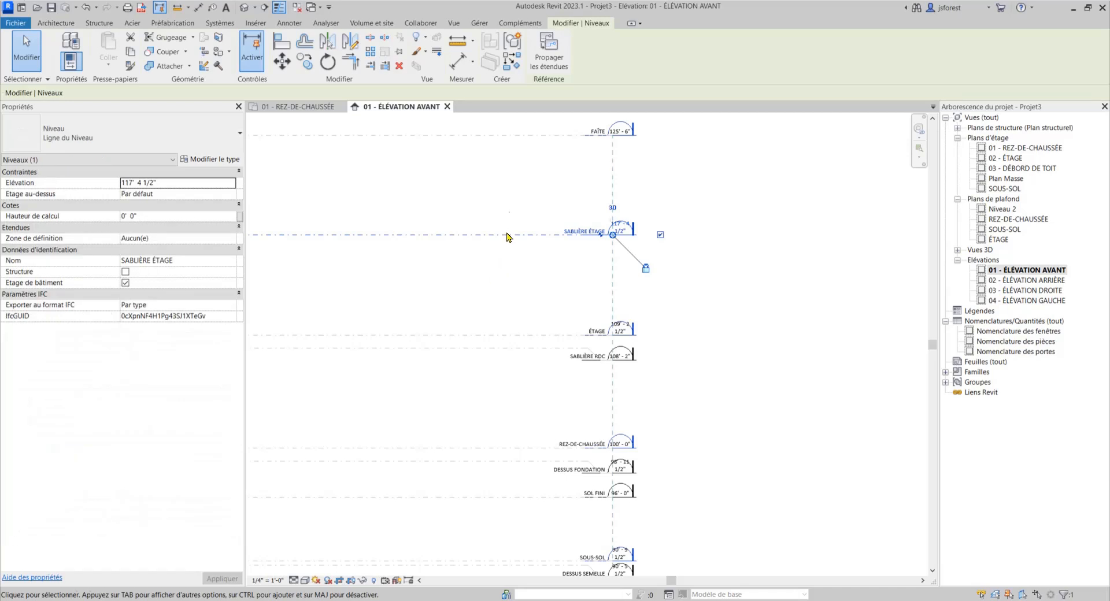
key(ctrl)
key(ctrl)
Create a floor plan view for the SABLIÈRE ÉTAGE level, and return to the 01 - ÉLÉVATION AVANT view at its level heads
click(454, 23)
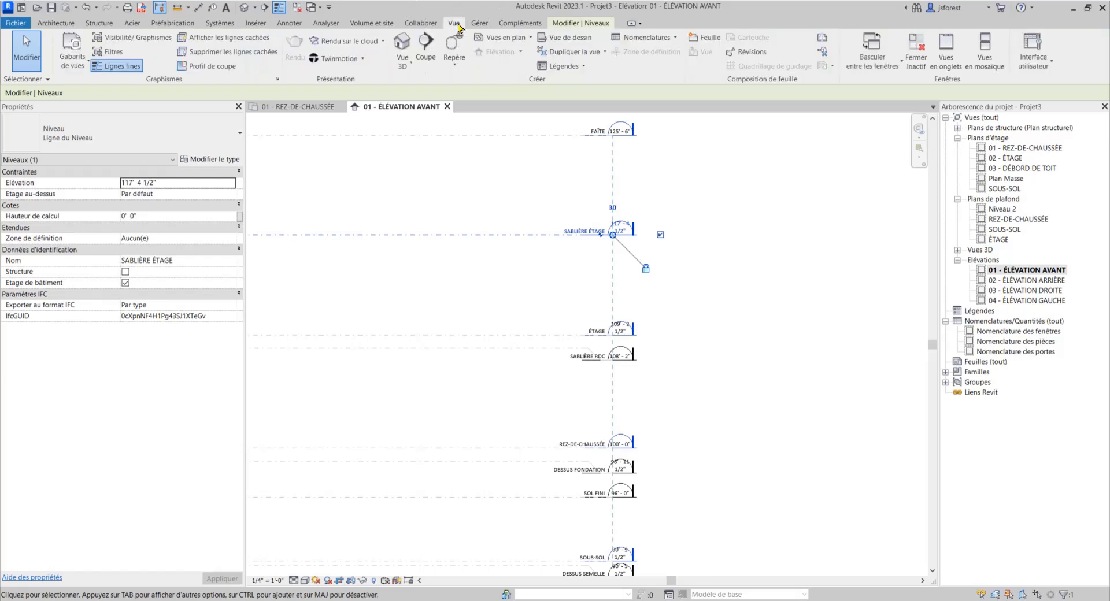
click(531, 38)
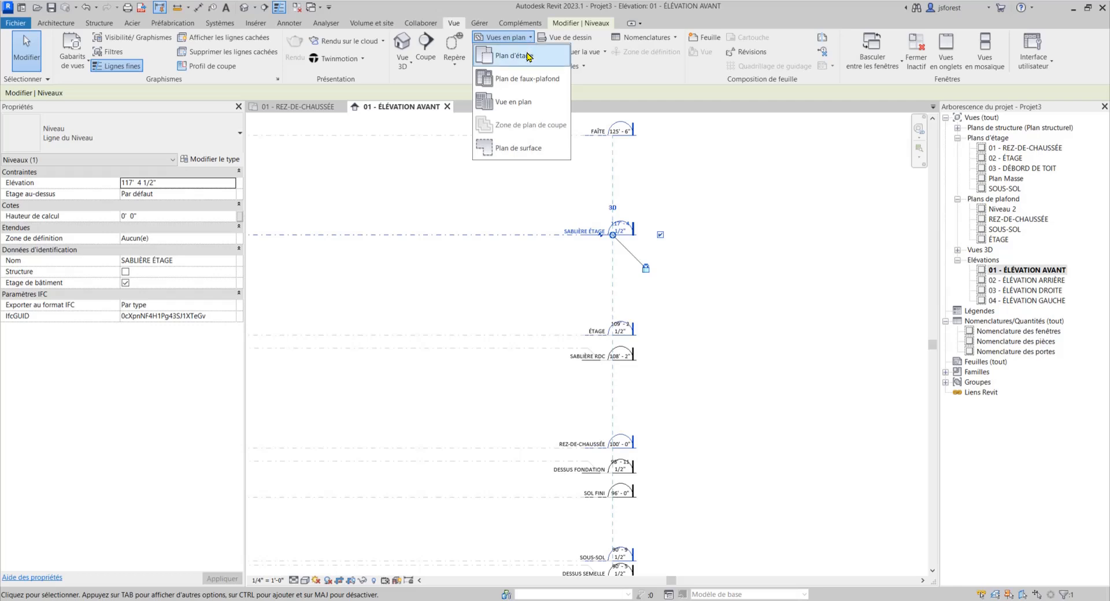
click(527, 56)
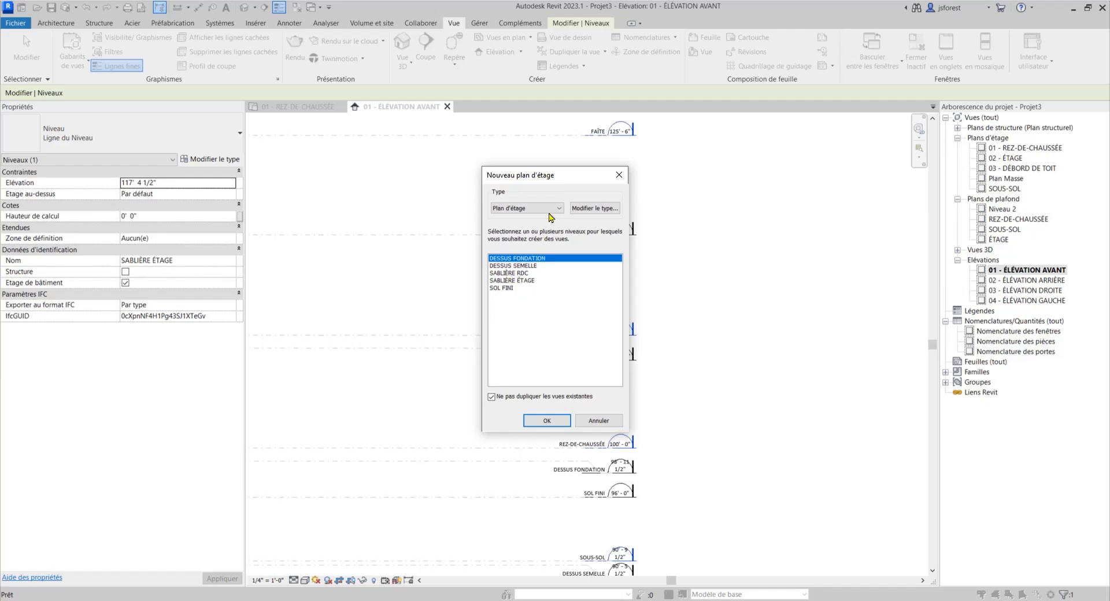
drag(553, 175, 613, 251)
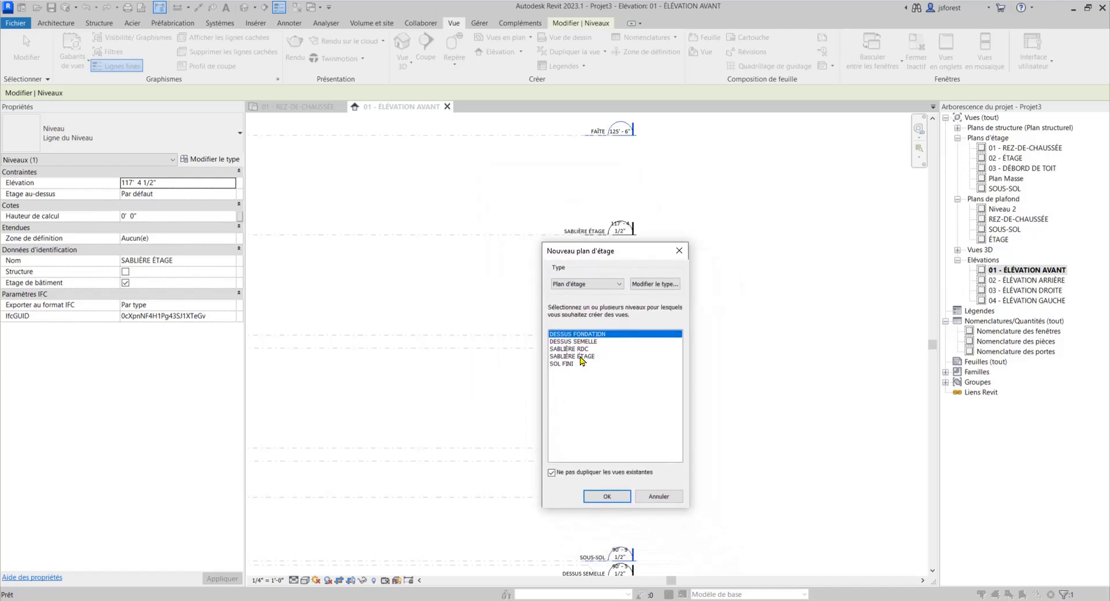
click(585, 357)
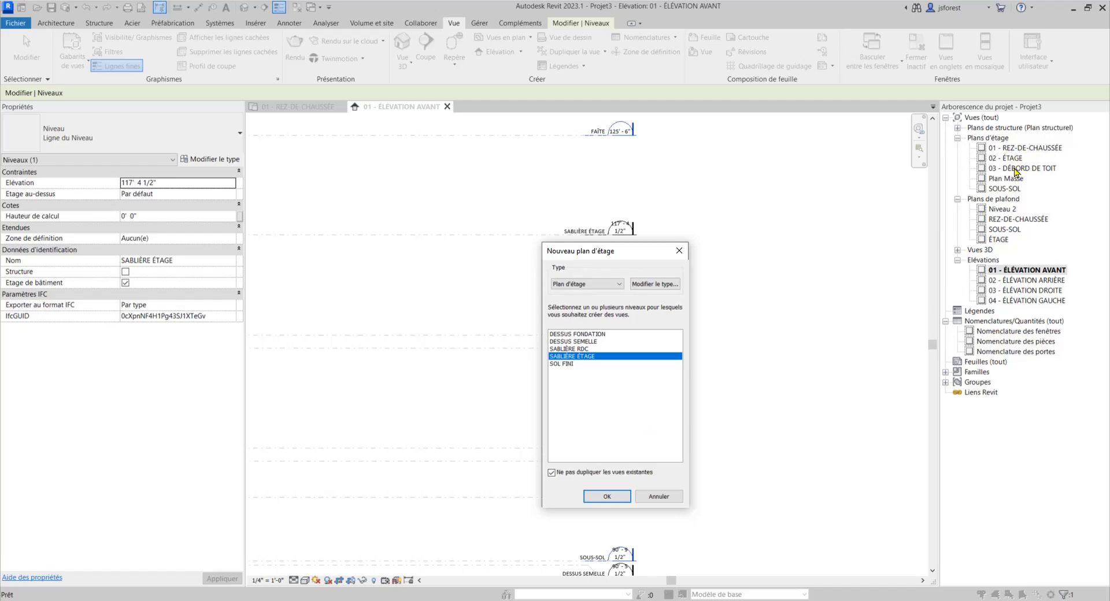
click(607, 497)
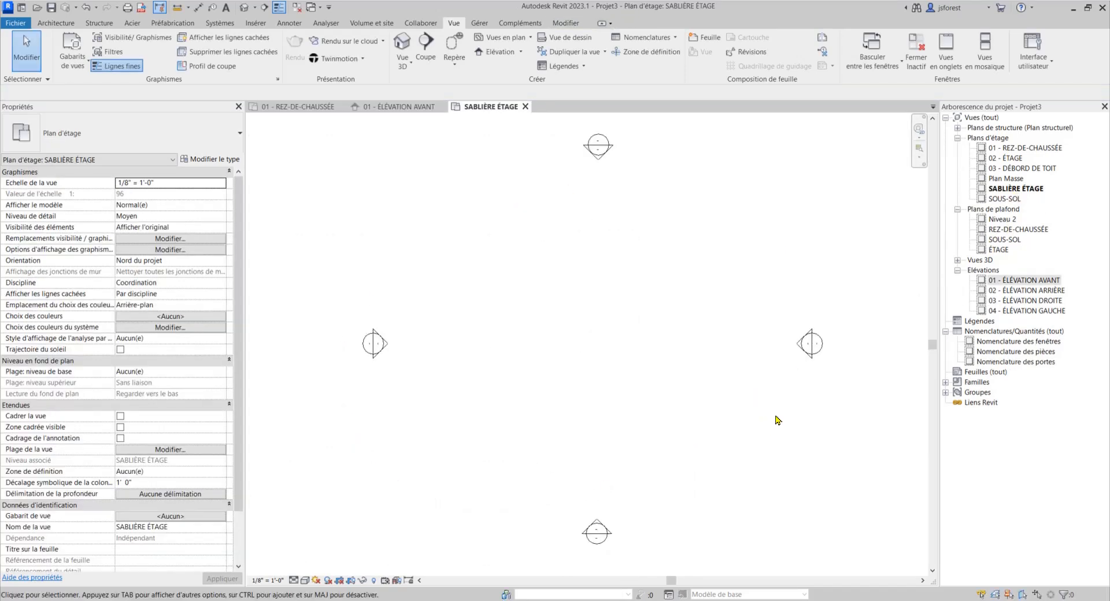
double_click(1015, 281)
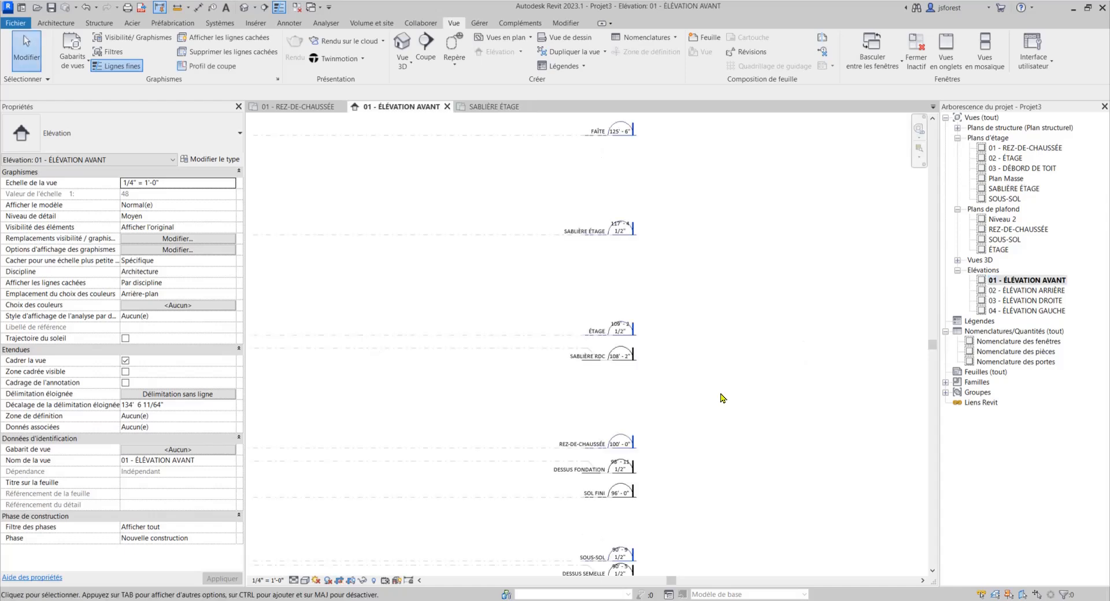
scroll(636, 234, up, 4)
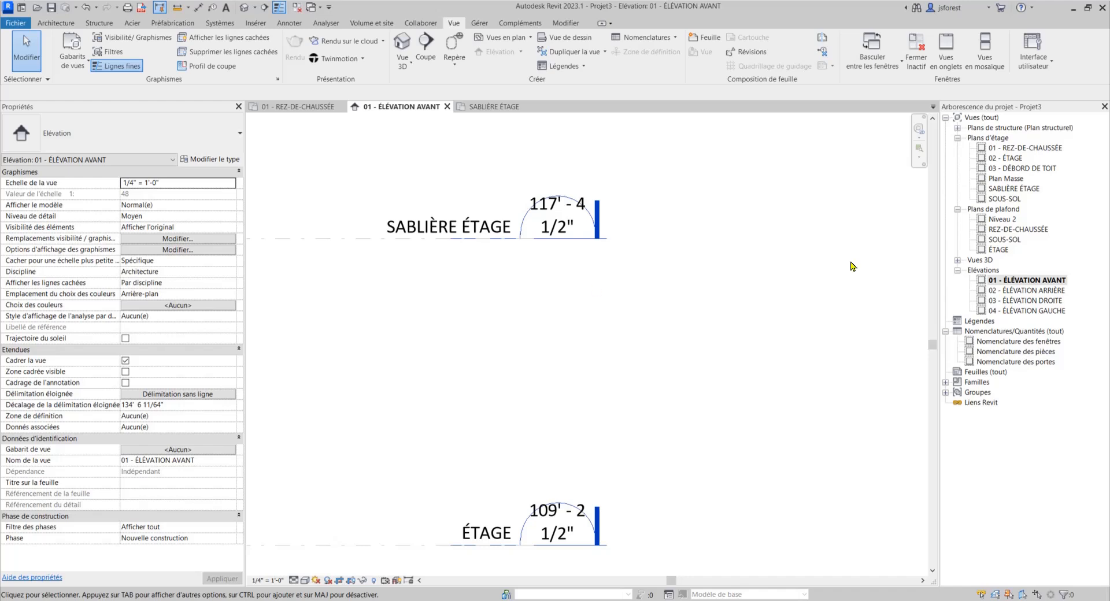
Turn off the building story option for the SABLIÈRE ÉTAGE level
scroll(747, 285, down, 1)
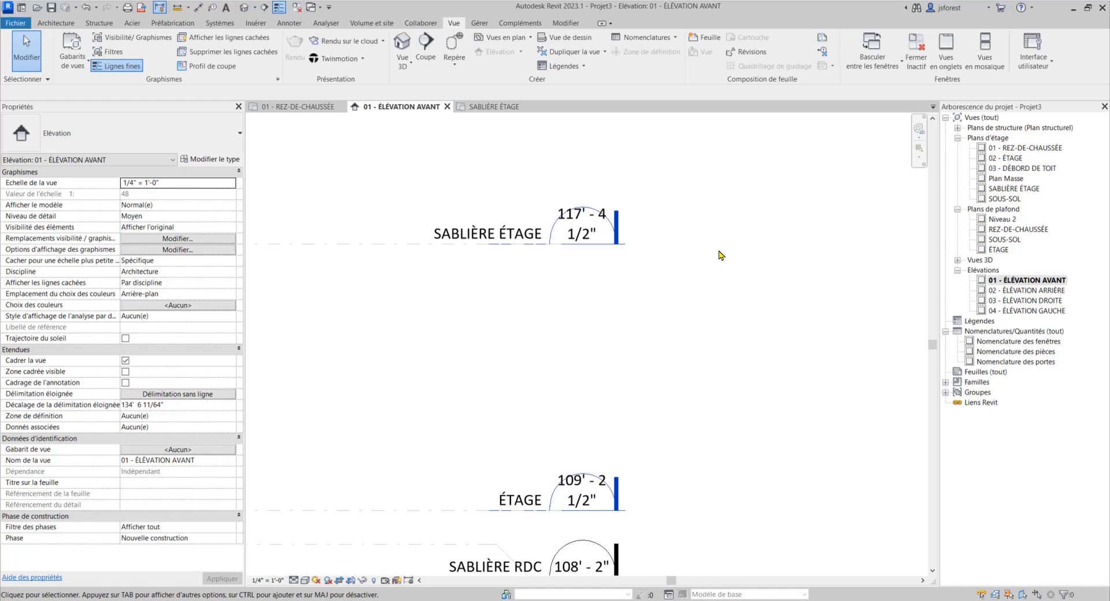
click(378, 251)
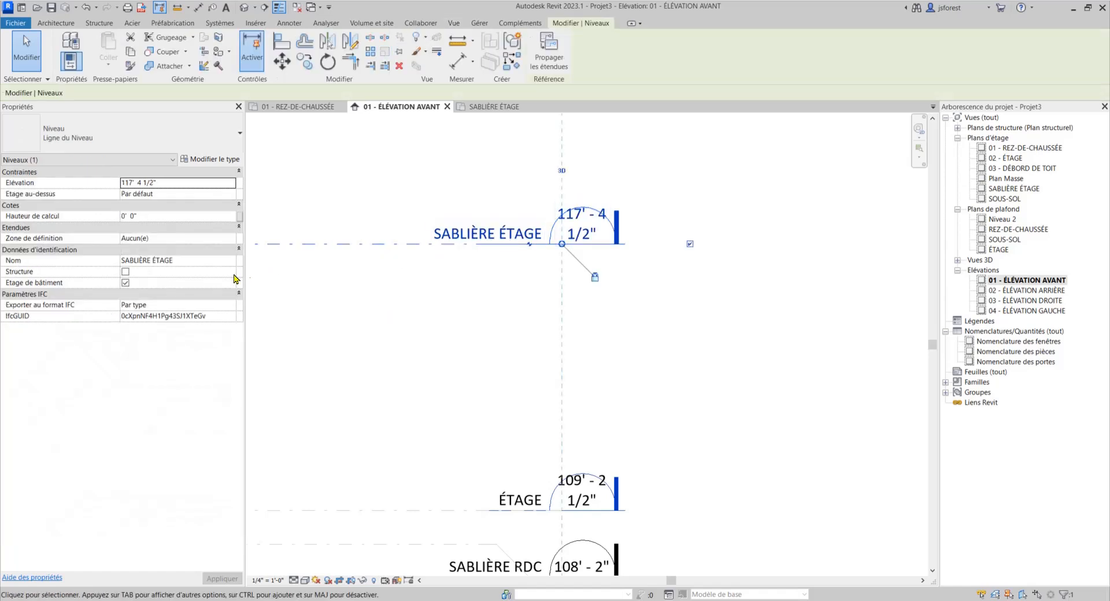
click(125, 283)
click(125, 284)
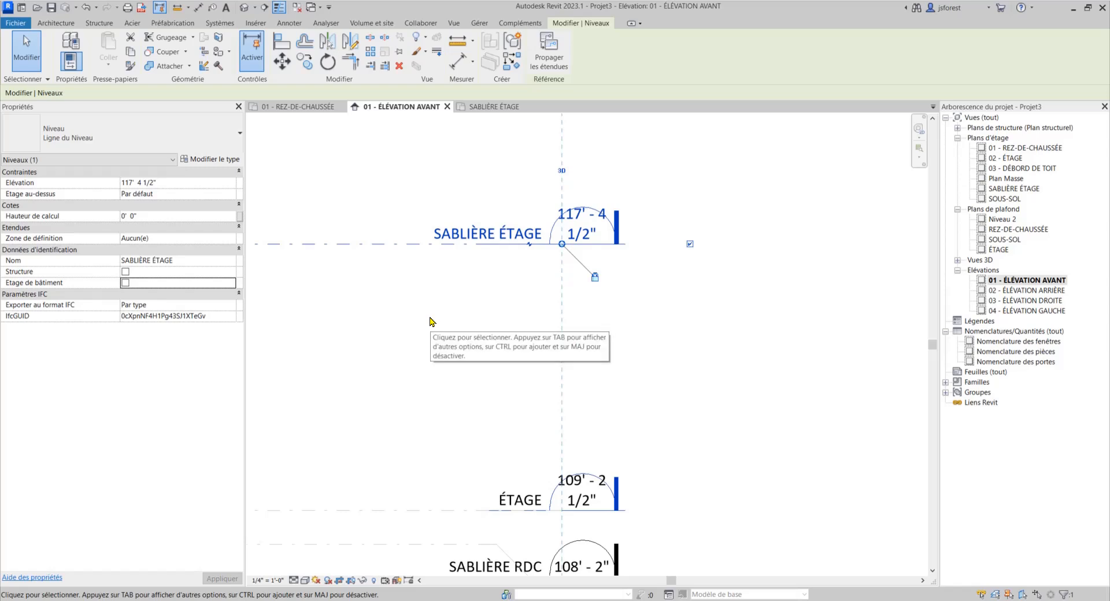
click(429, 322)
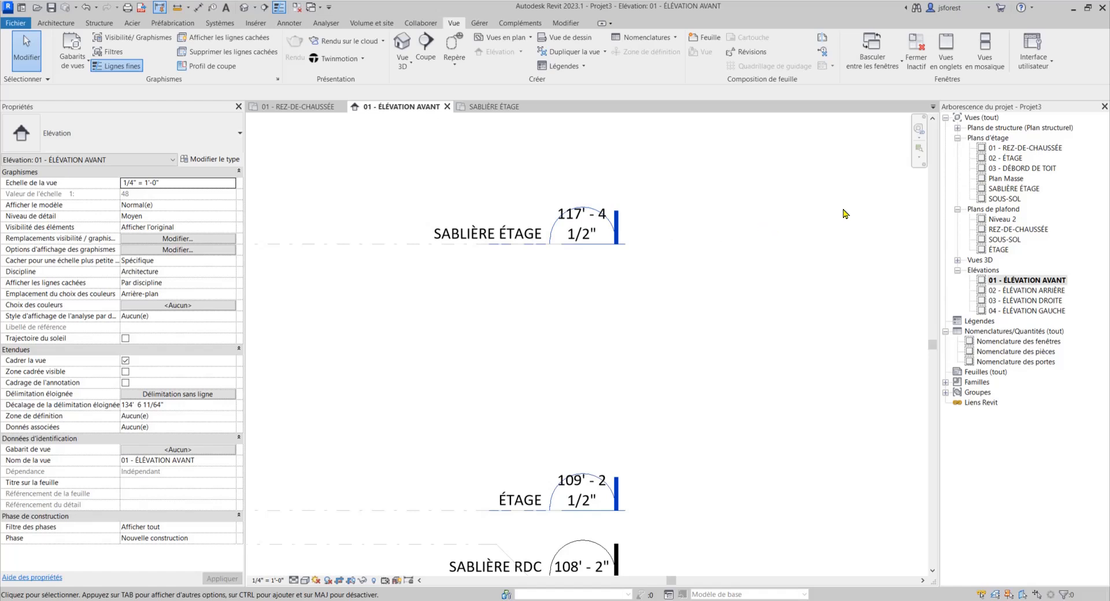
Delete the SABLIÈRE ÉTAGE floor plan view from the project
click(1014, 189)
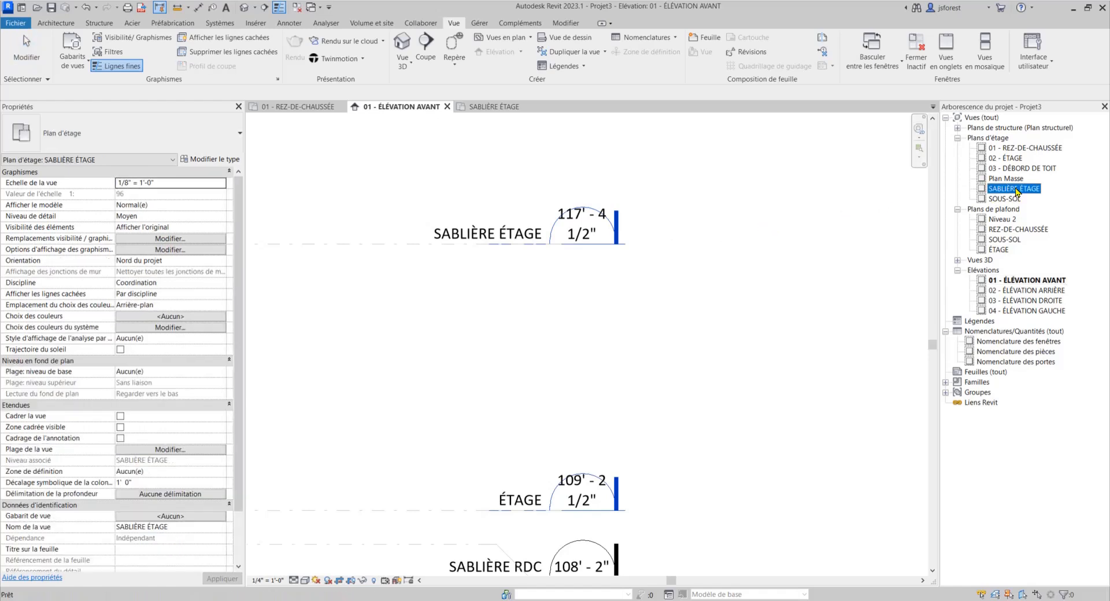
key(Delete)
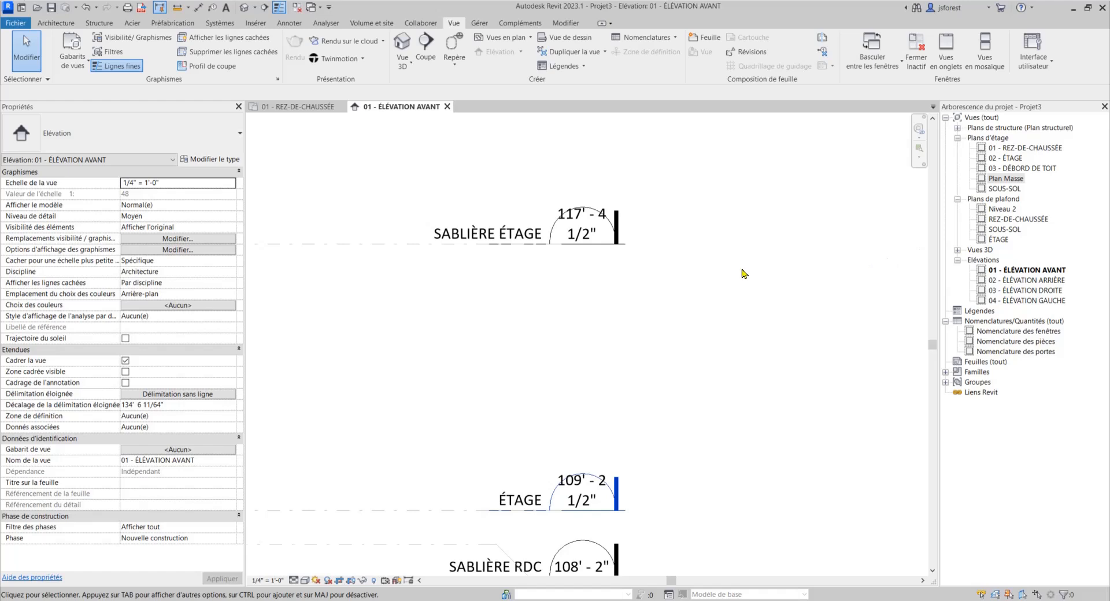
scroll(668, 272, down, 2)
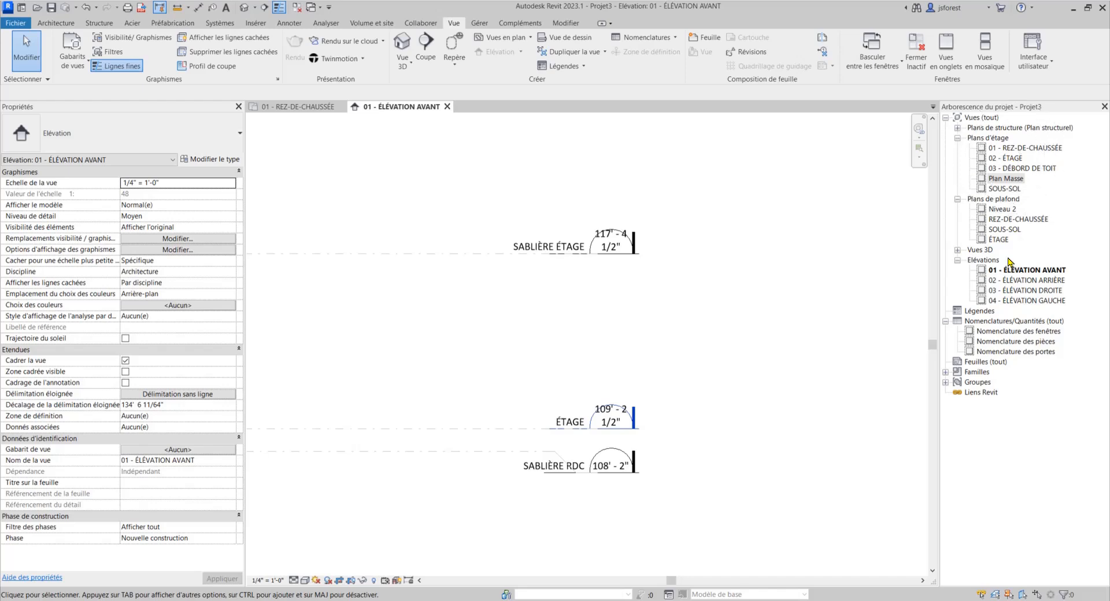
Turn off the building story option for the ÉTAGE level, and delete its 02 - ÉTAGE floor plan and ÉTAGE ceiling plan views
click(513, 433)
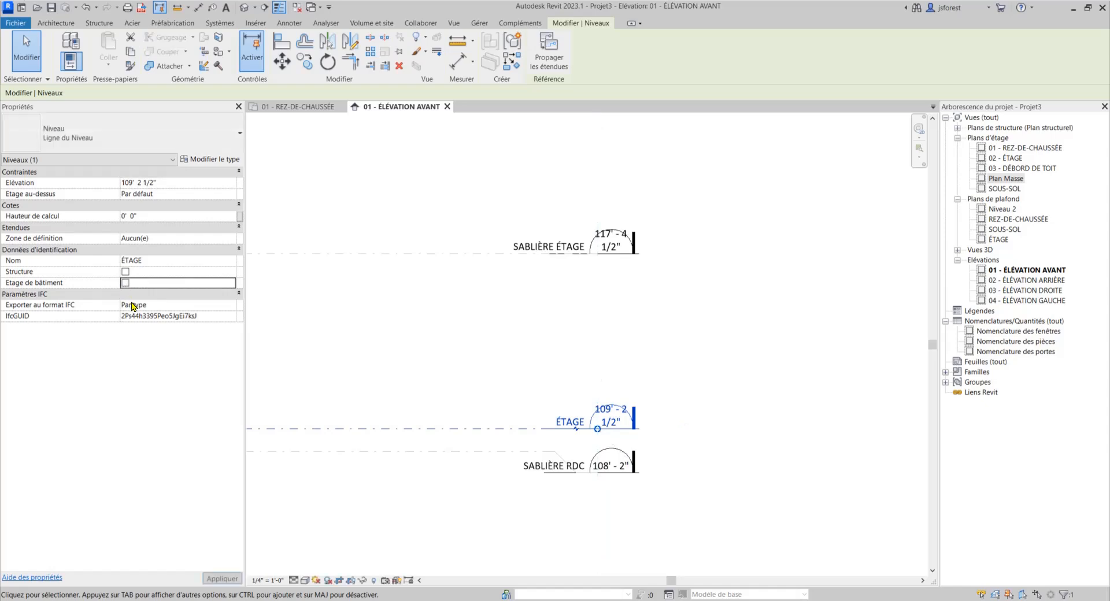
click(825, 302)
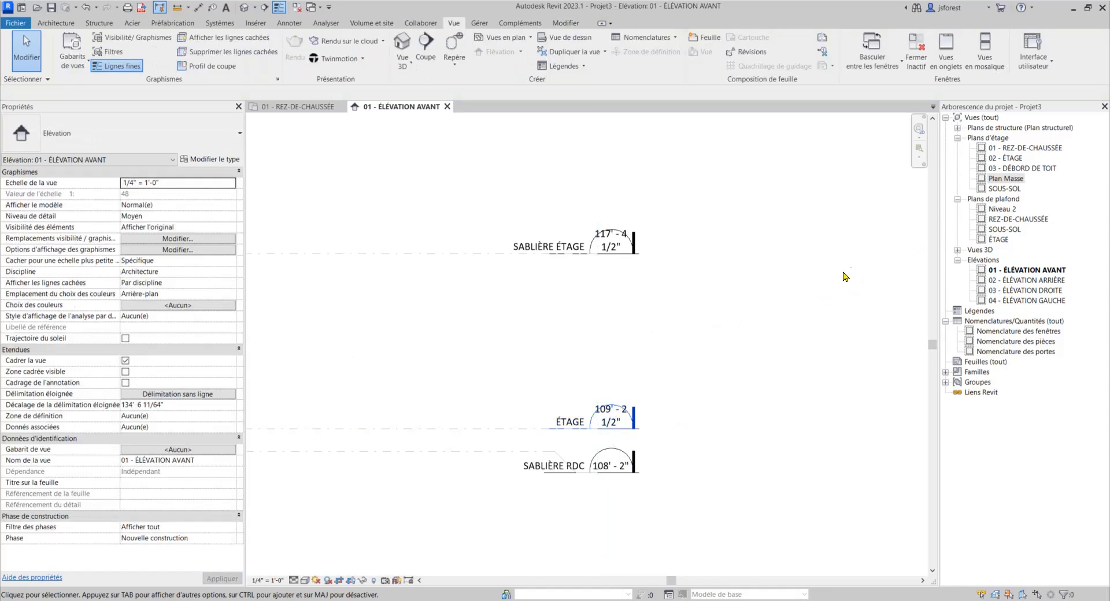
click(1002, 159)
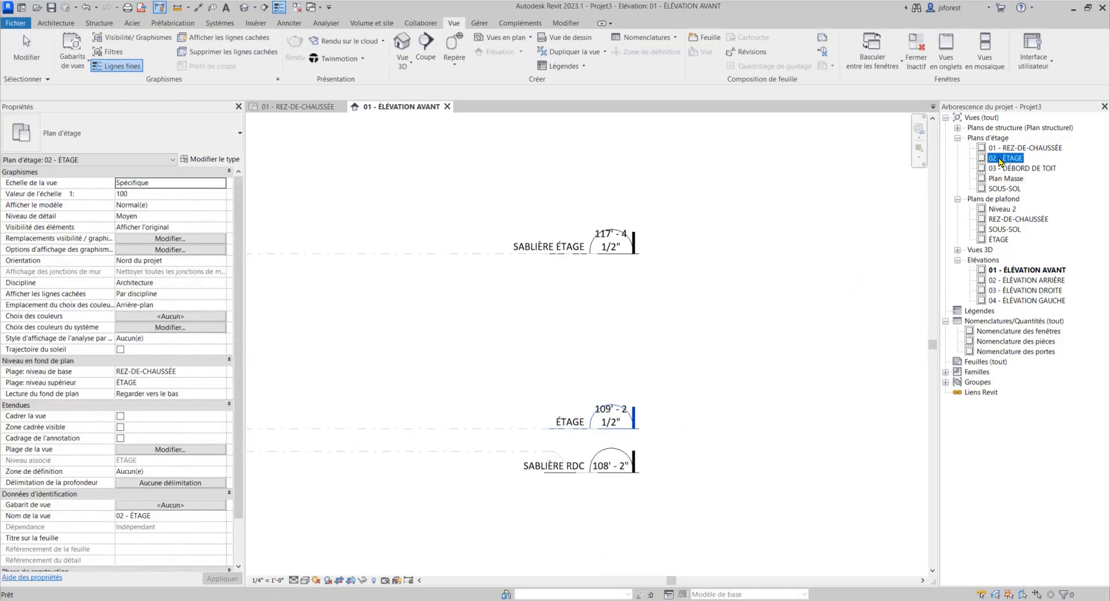
key(Delete)
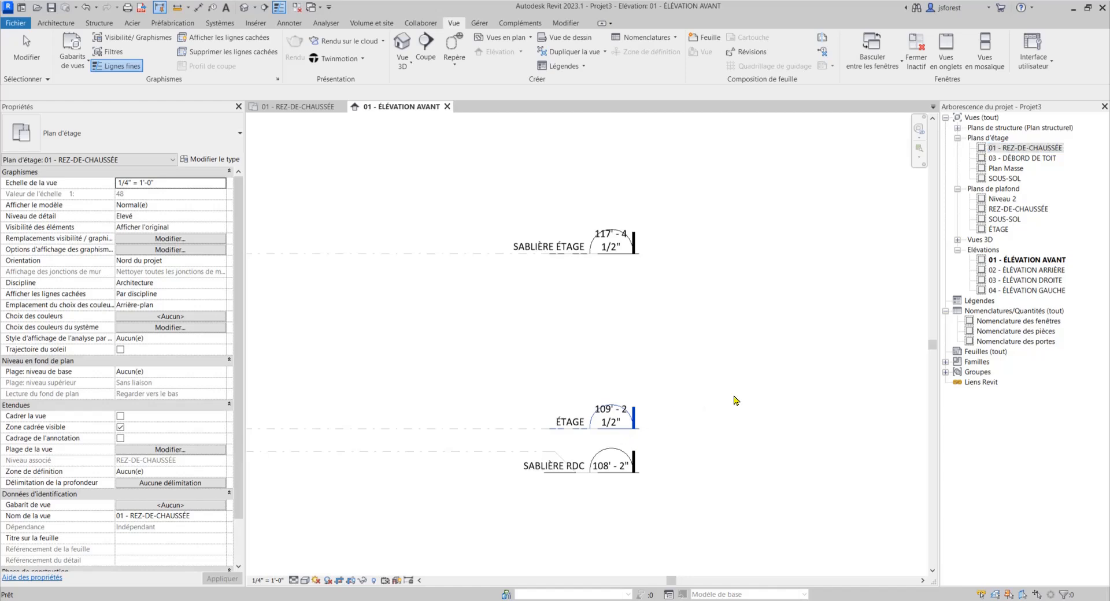
click(998, 229)
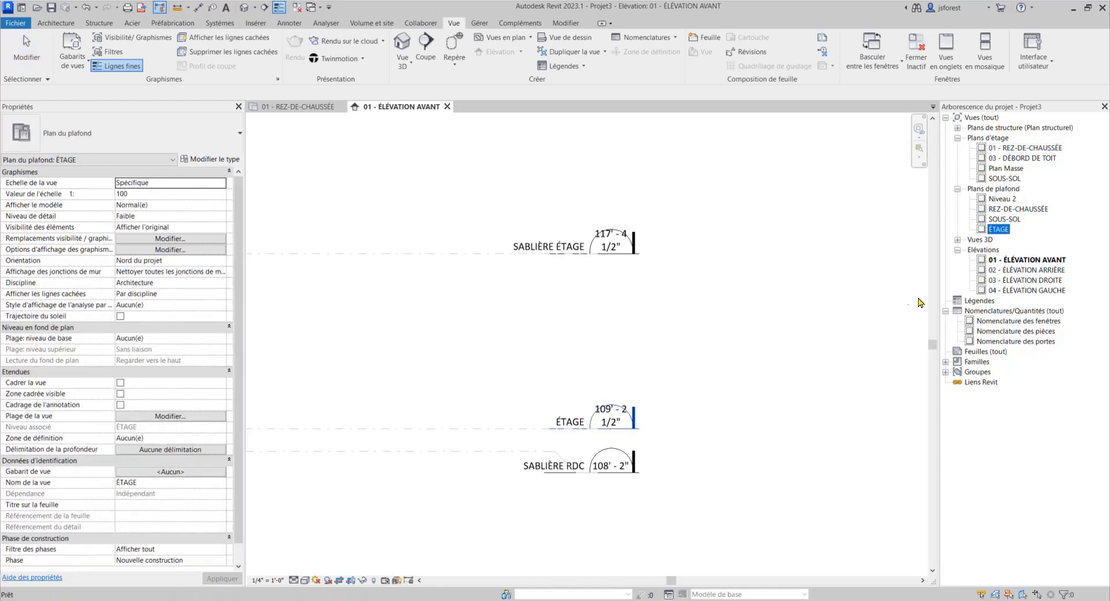
key(Delete)
click(770, 354)
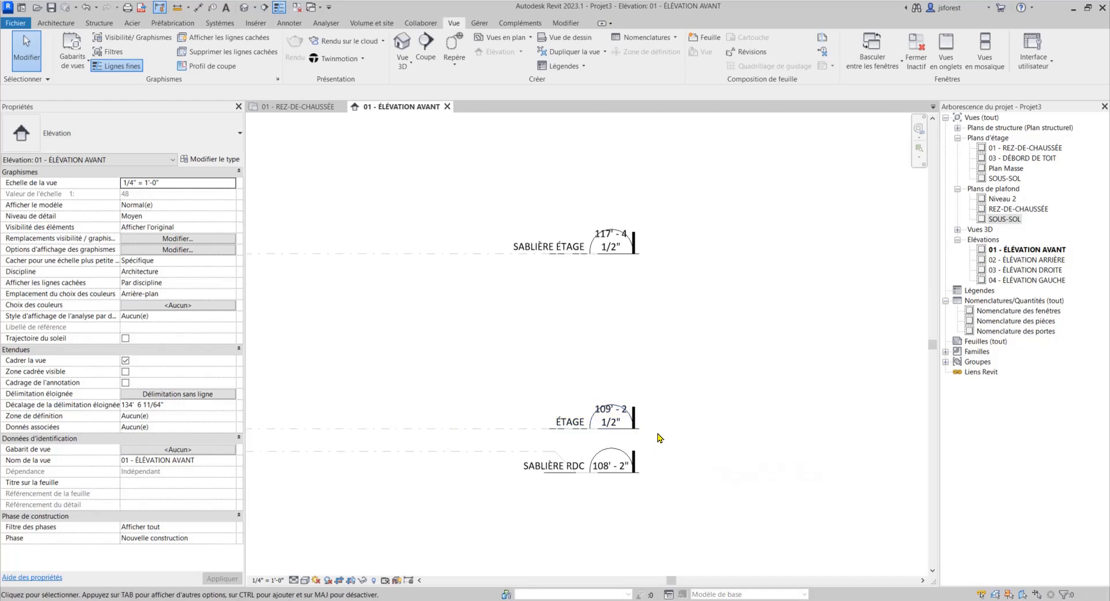
Turn the building story option back on for the ÉTAGE level
click(518, 434)
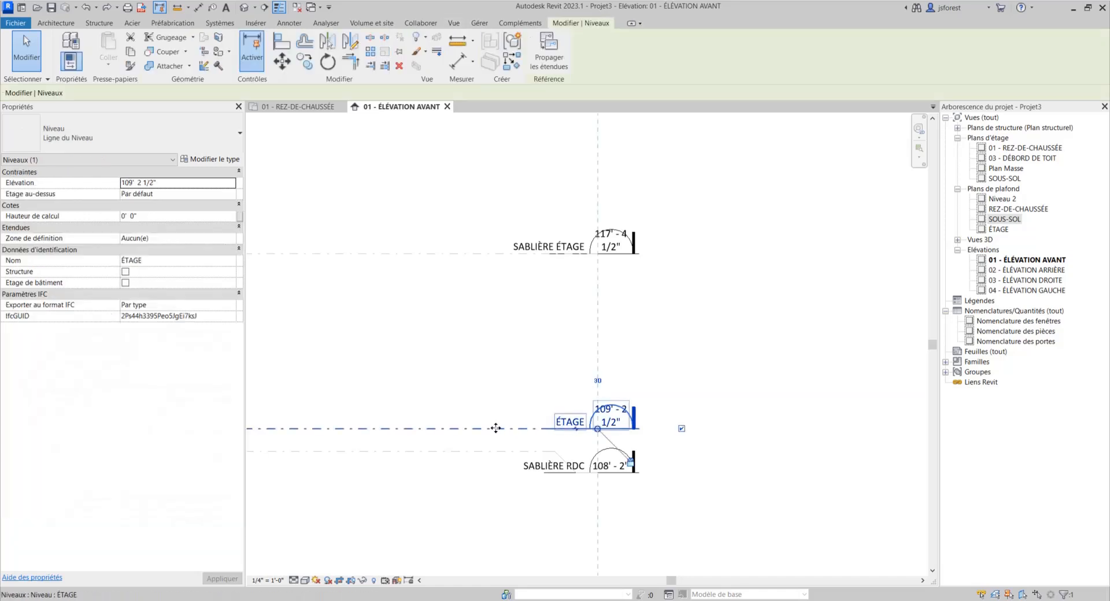
click(125, 283)
click(374, 290)
scroll(631, 366, down, 1)
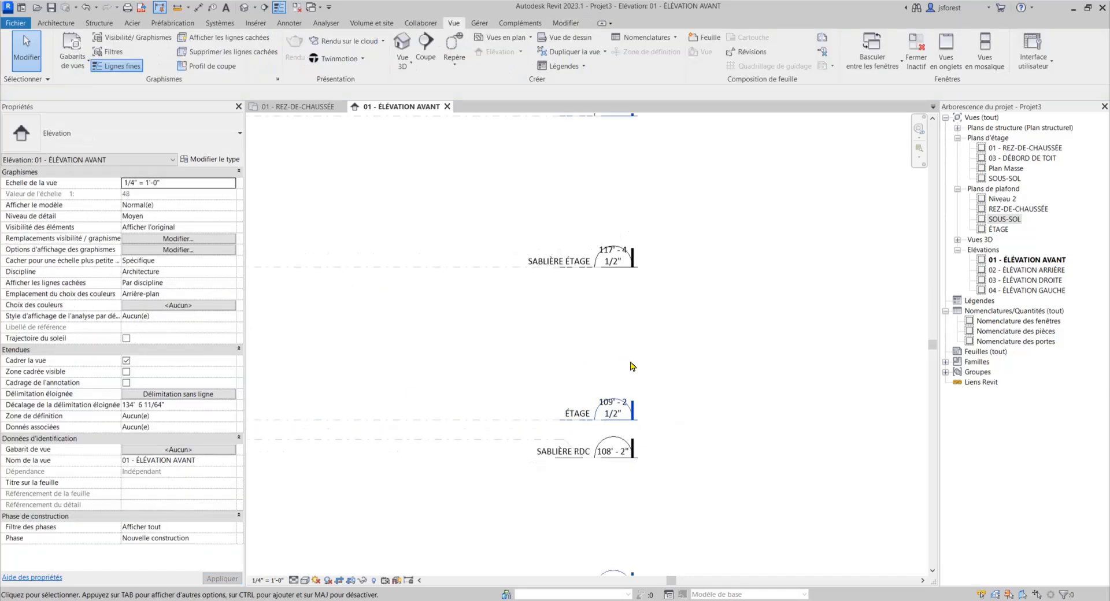
scroll(631, 366, down, 2)
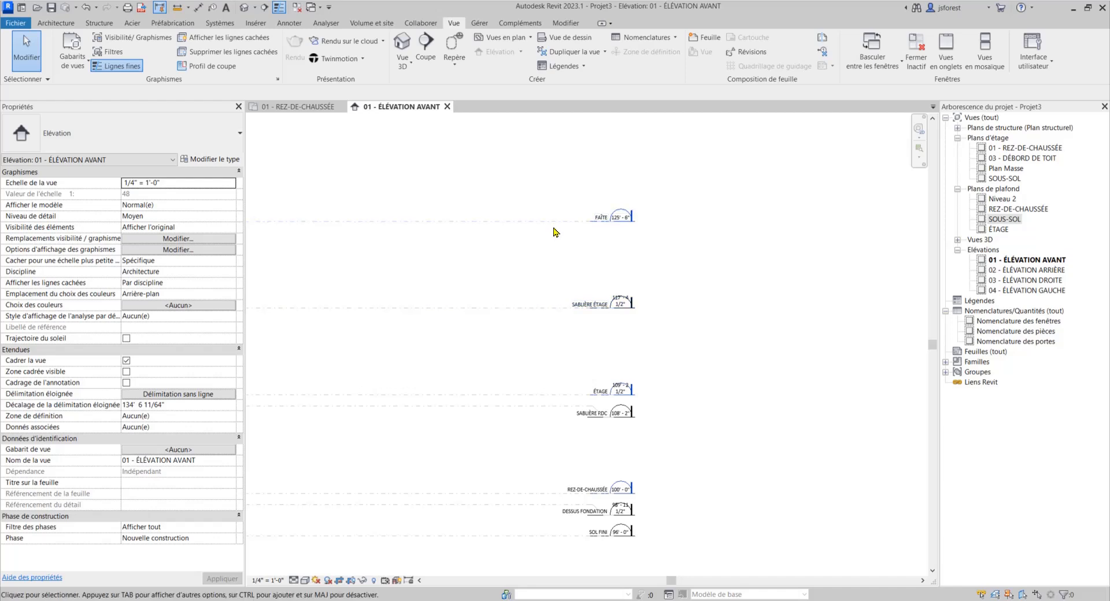
click(55, 23)
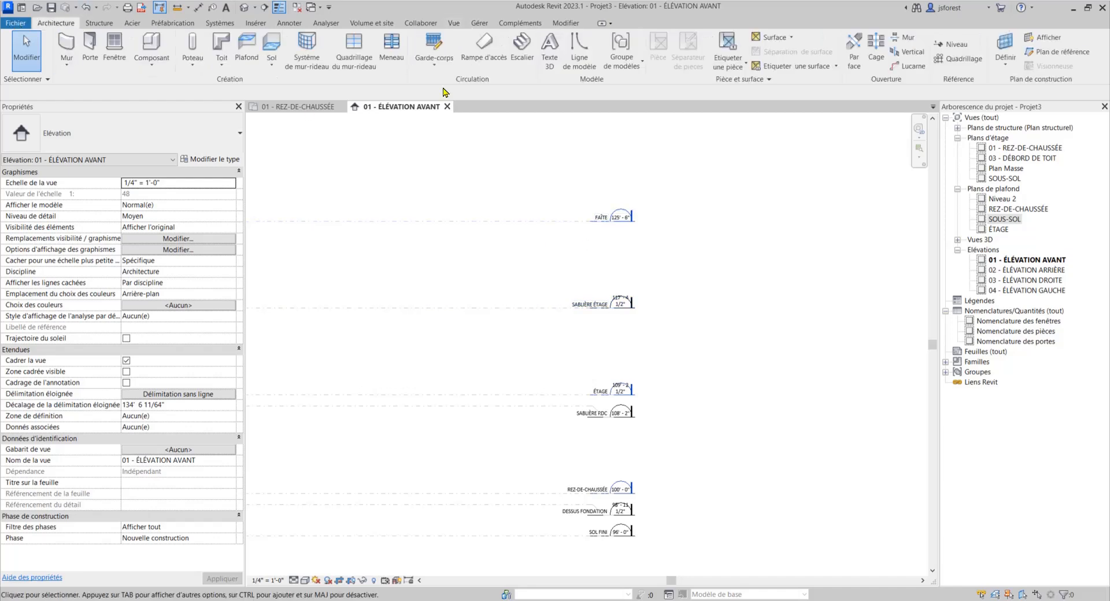
click(946, 45)
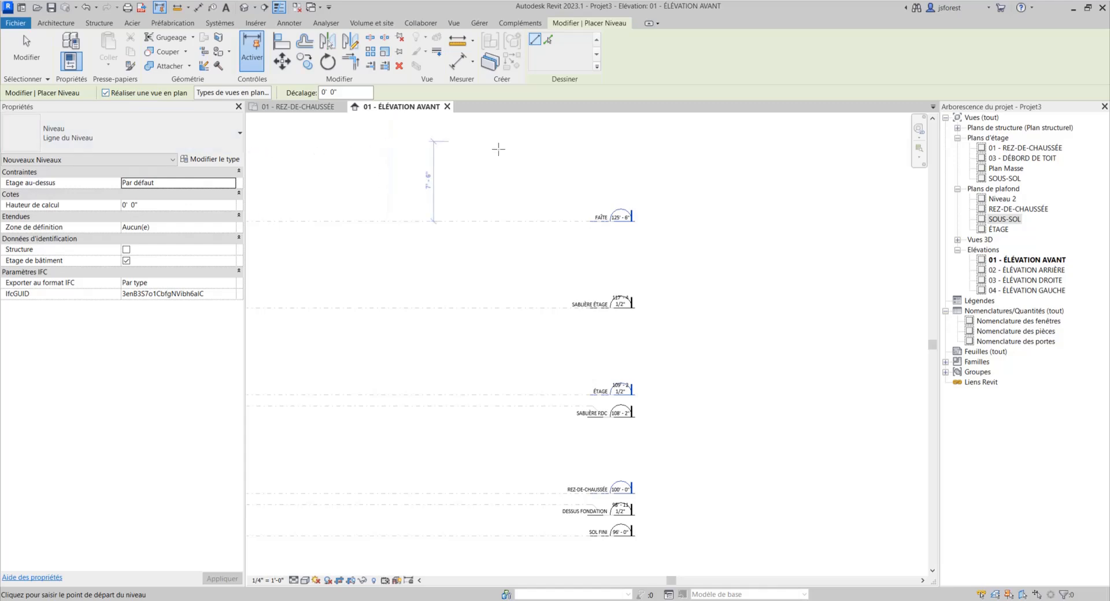
key(Escape)
key(Escape)
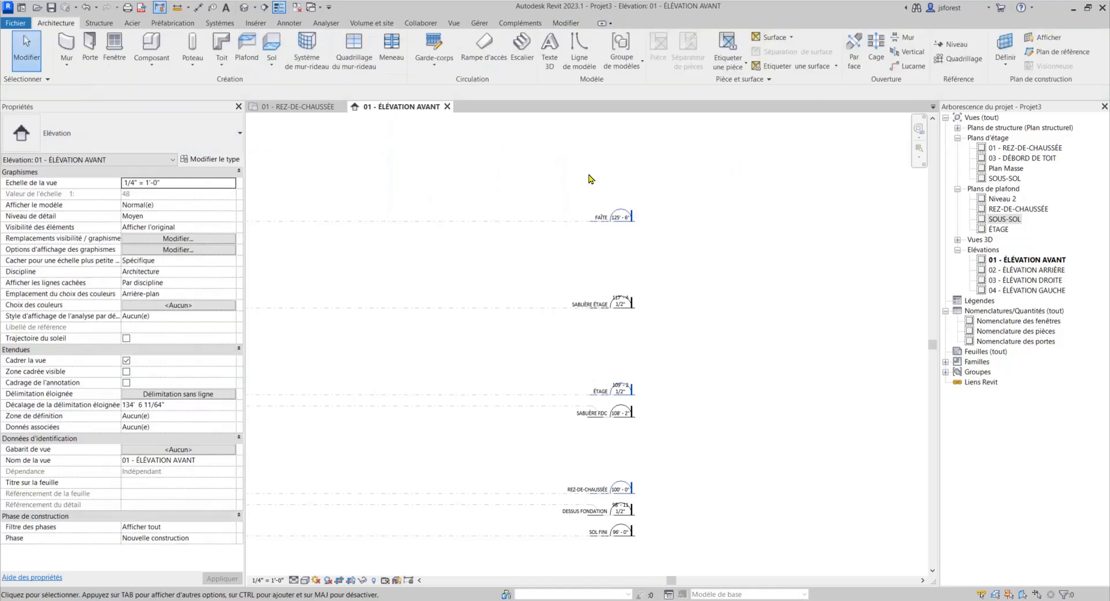
click(558, 222)
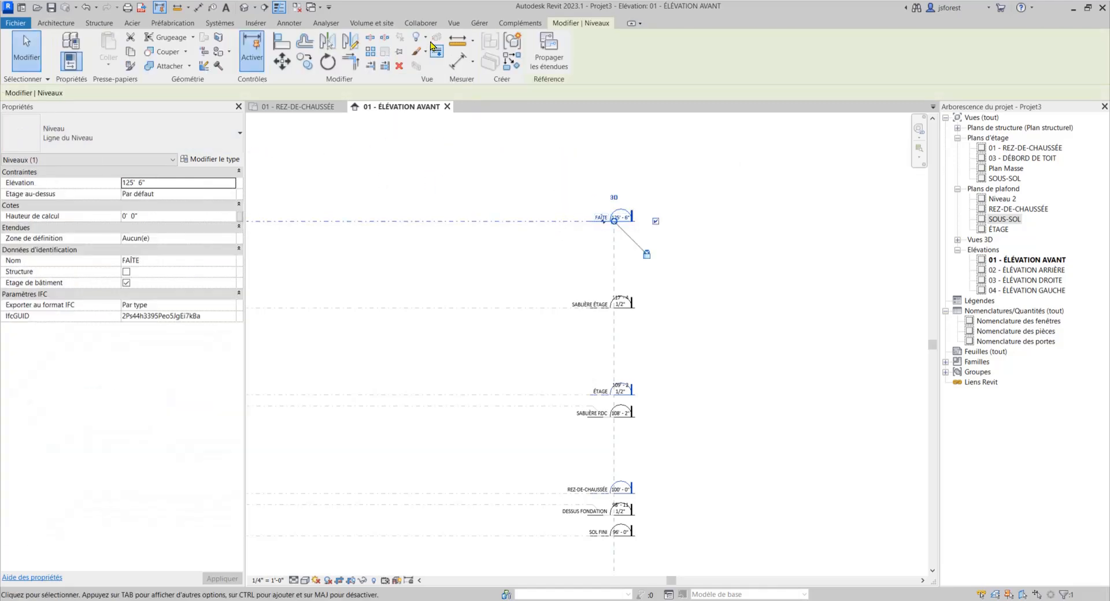
click(459, 24)
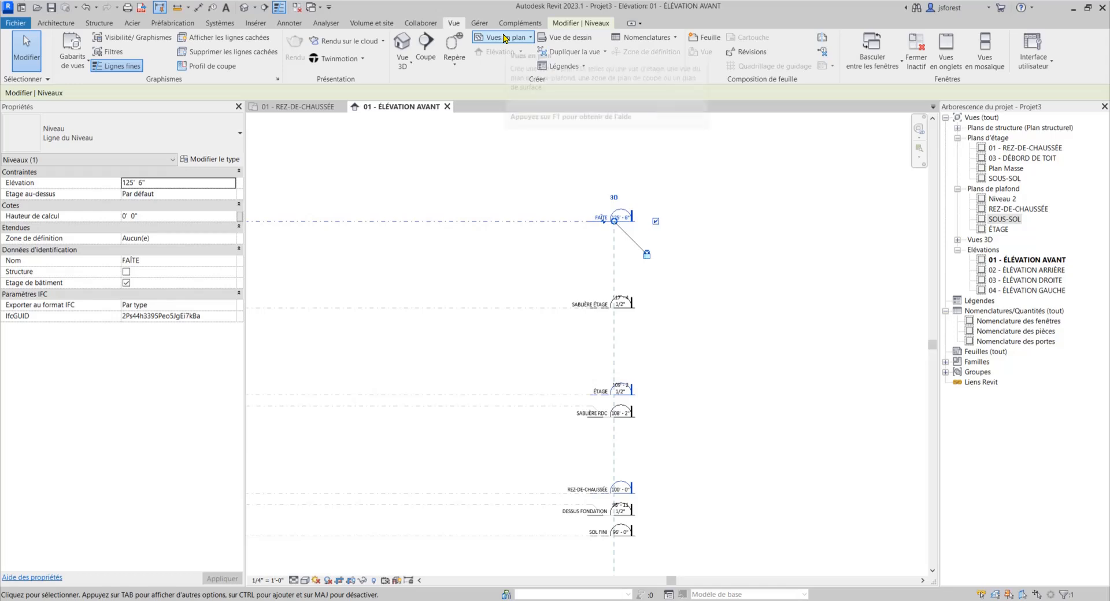
click(473, 315)
click(474, 308)
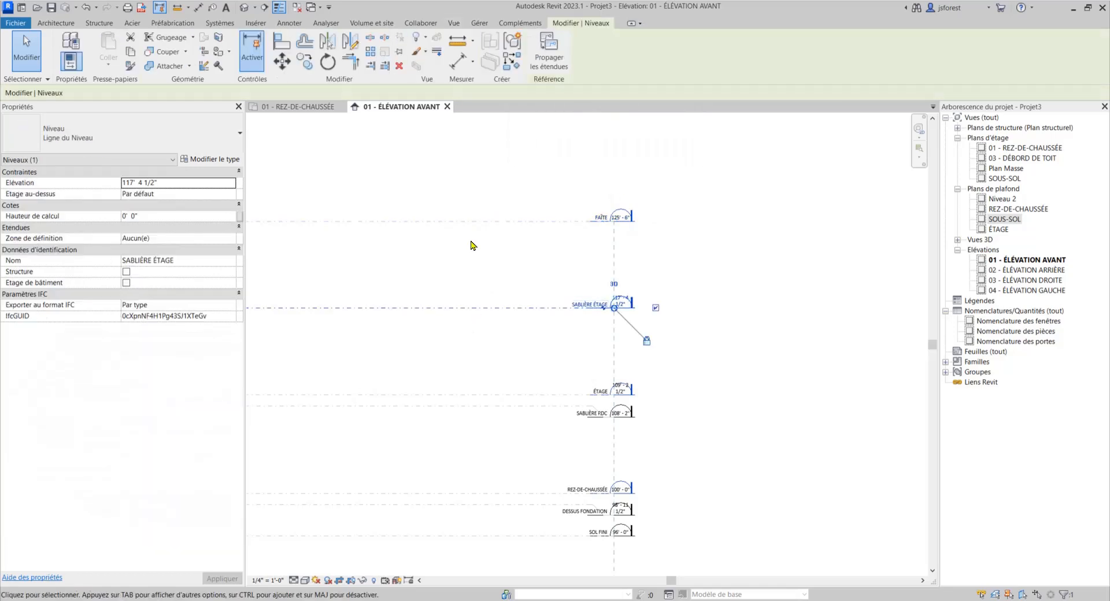
click(452, 24)
click(508, 38)
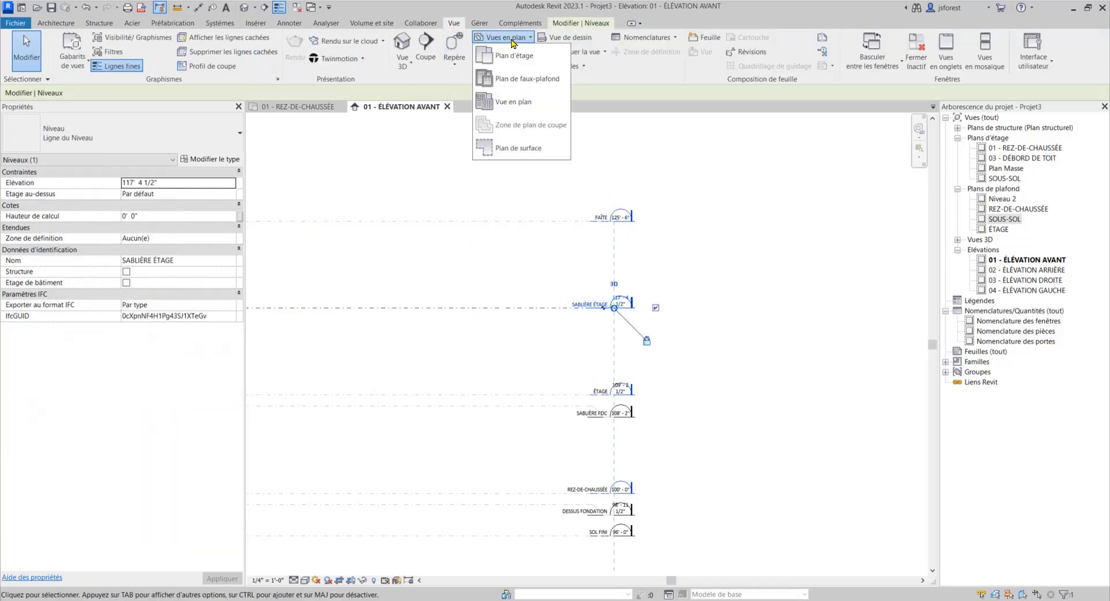
click(778, 215)
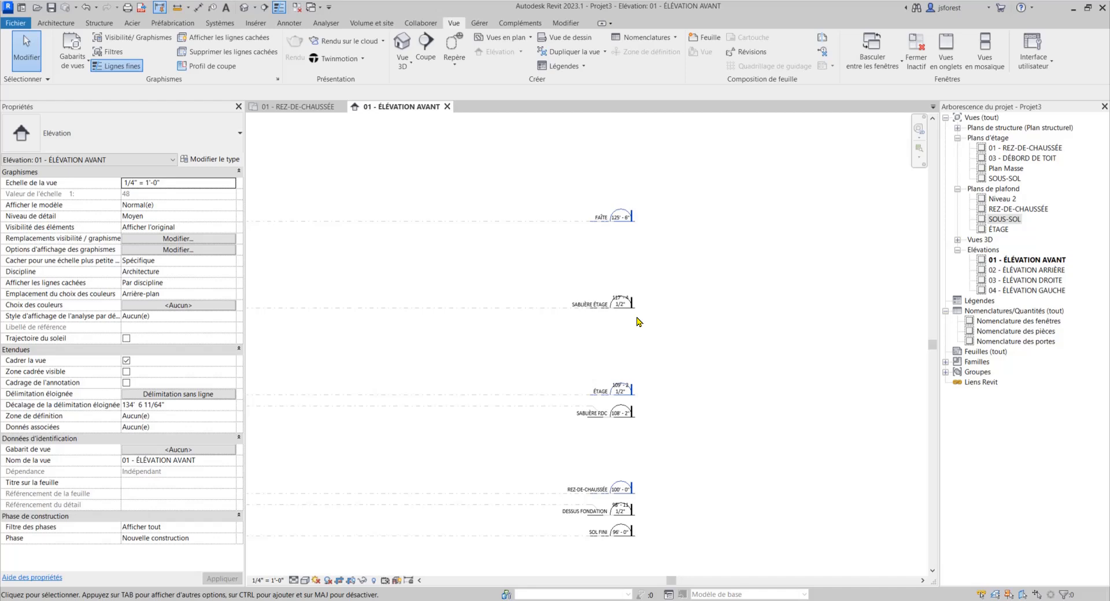
Check the level lines in the 02 - ÉLÉVATION ARRIÈRE view, and return to the 01 - ÉLÉVATION AVANT view
scroll(604, 220, down, 2)
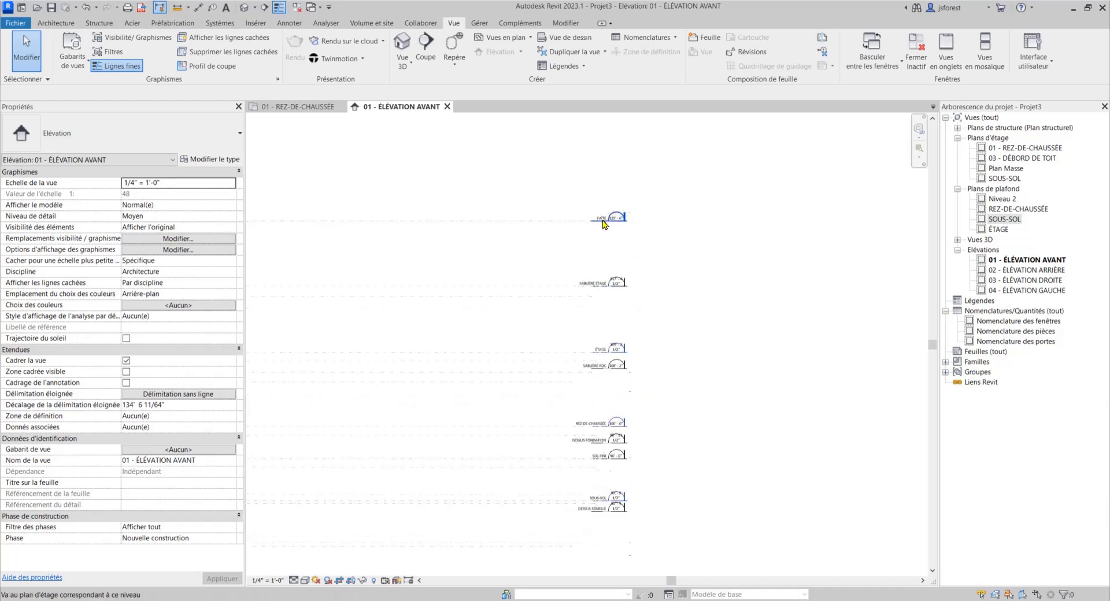
double_click(1032, 270)
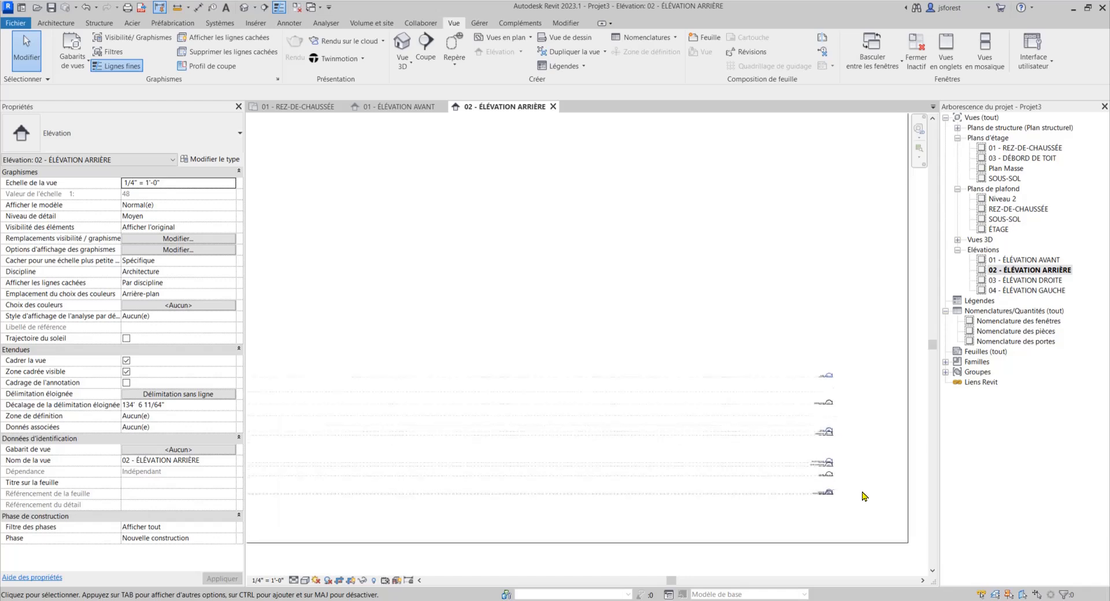
scroll(864, 496, up, 3)
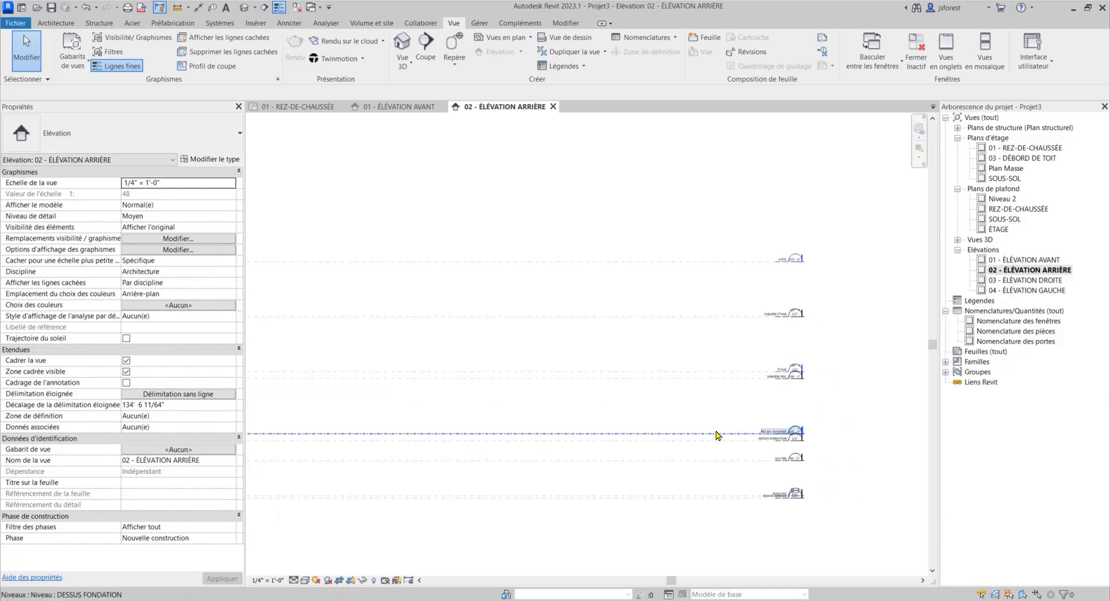
double_click(1035, 259)
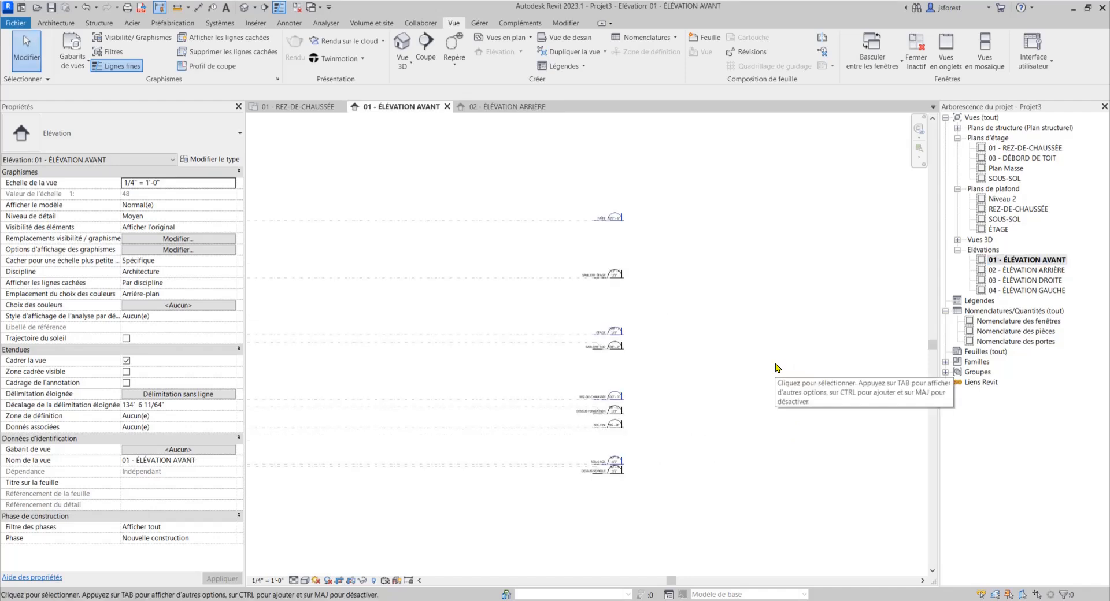
scroll(636, 238, up, 2)
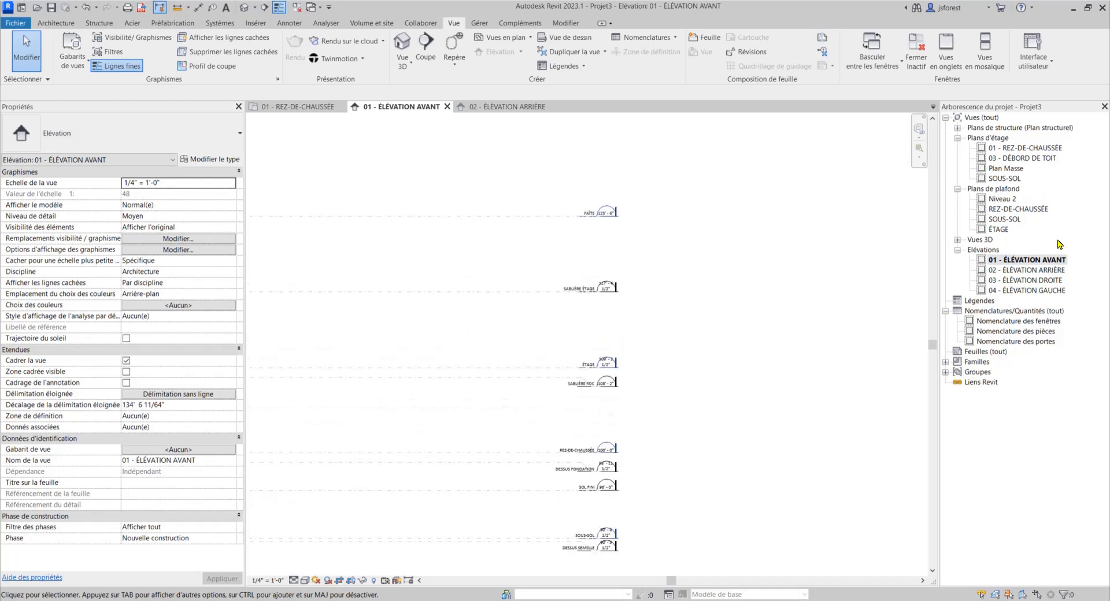
Collapse the ceiling plans group in the project browser and restore the deleted 02 - ÉTAGE floor plan view
click(957, 190)
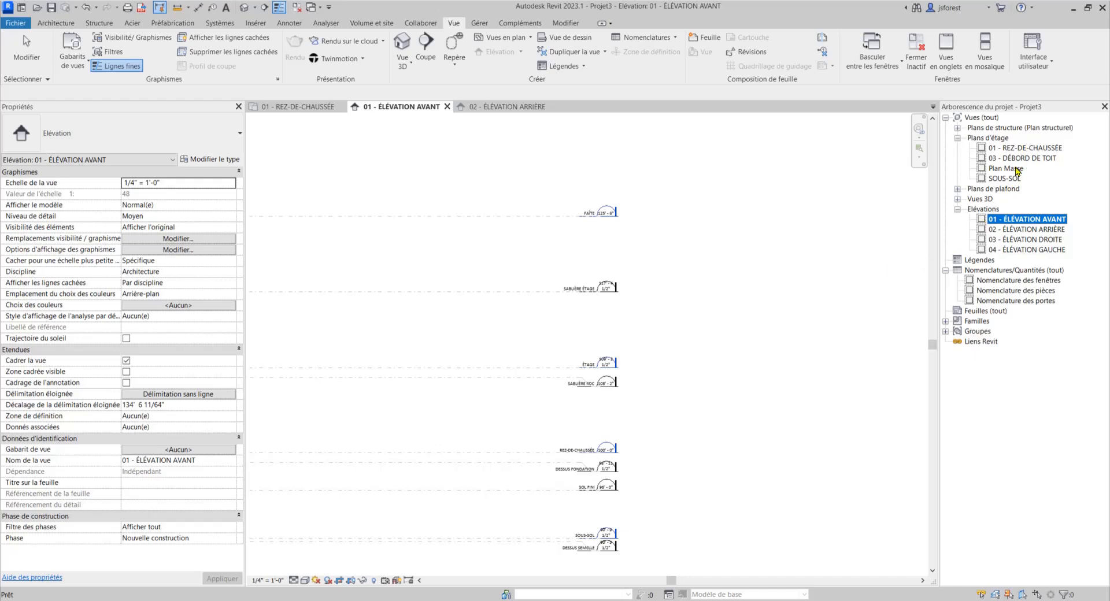
click(822, 250)
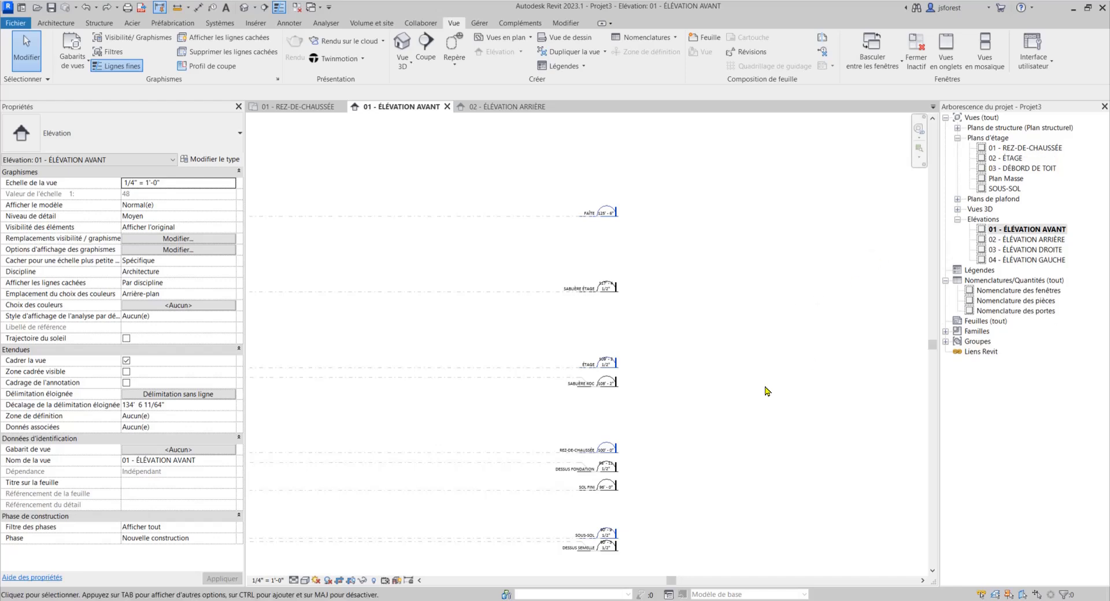
click(957, 199)
click(957, 199)
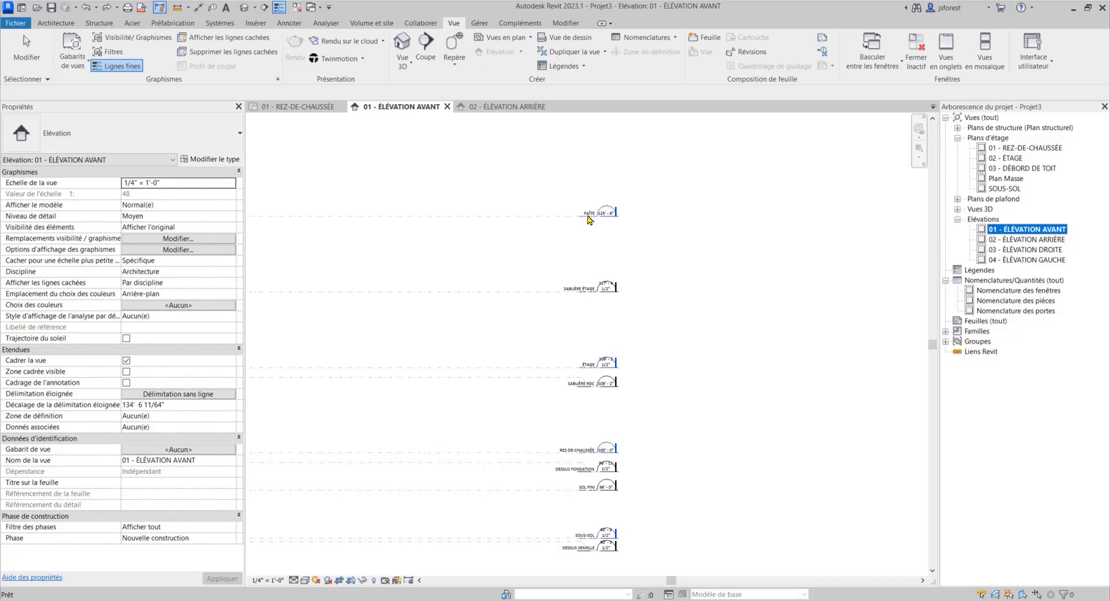
Rename the 03 - DÉBORD DE TOIT floor plan view as 01 - FAÎTE
click(1018, 170)
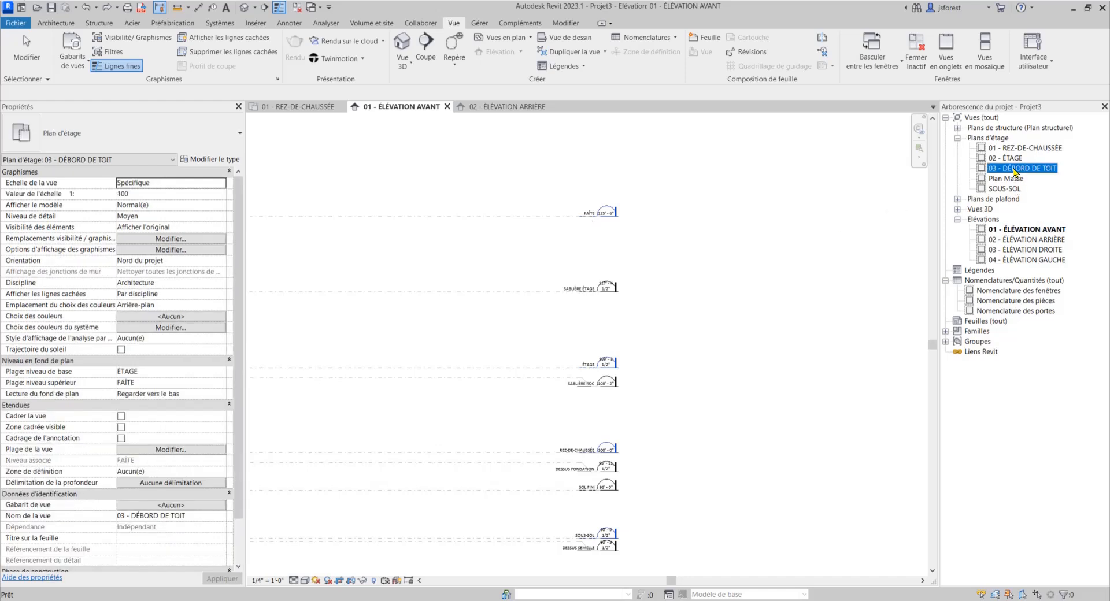
click(1019, 171)
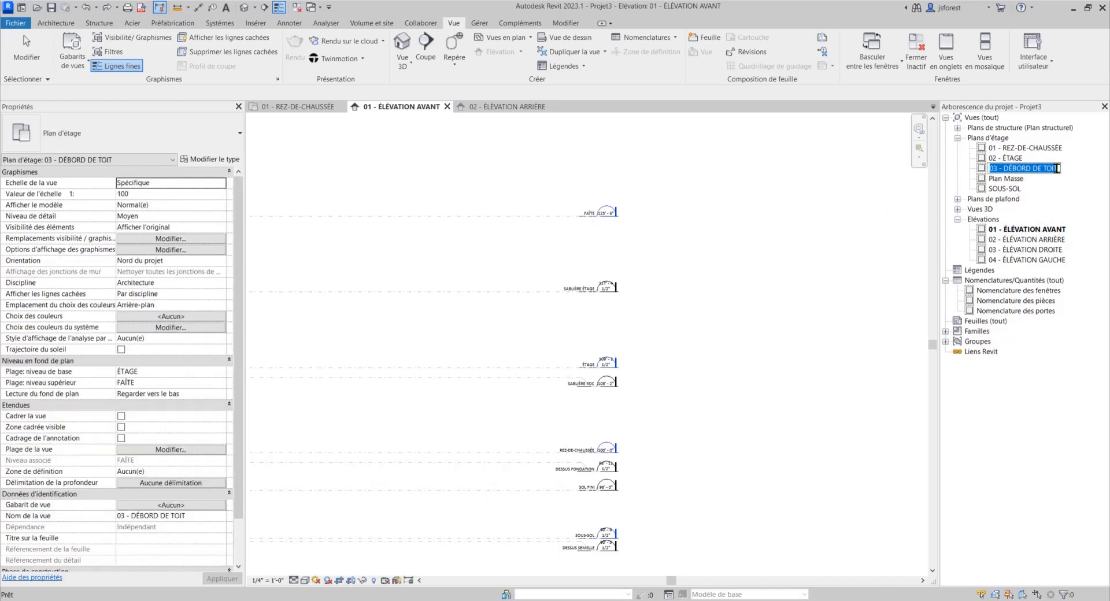
drag(1059, 168, 1007, 166)
key(BackSpace)
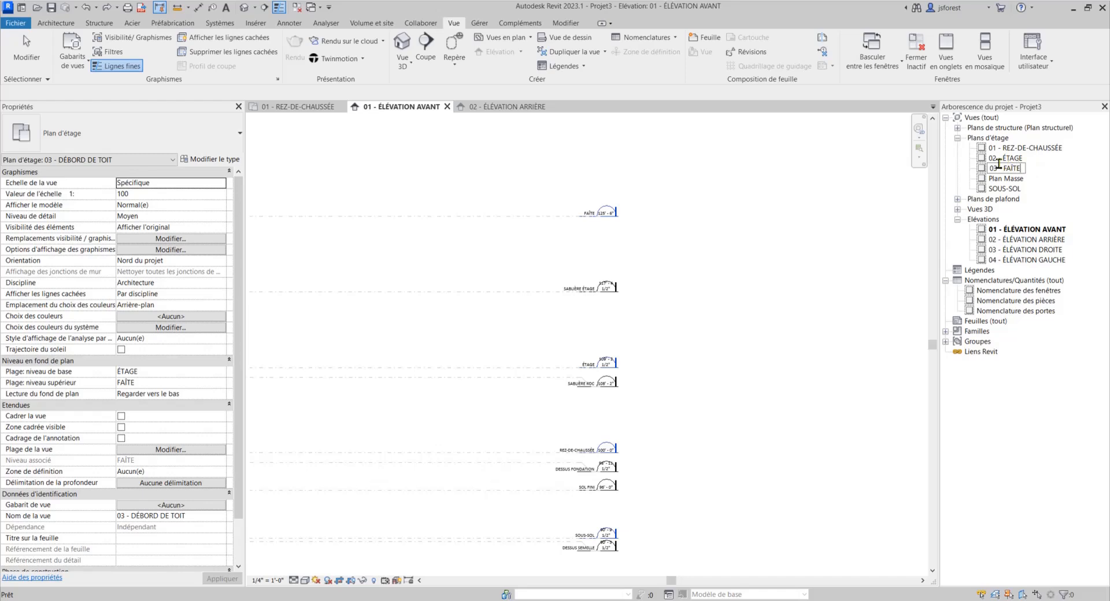
click(999, 165)
key(BackSpace)
text(1)
click(1074, 201)
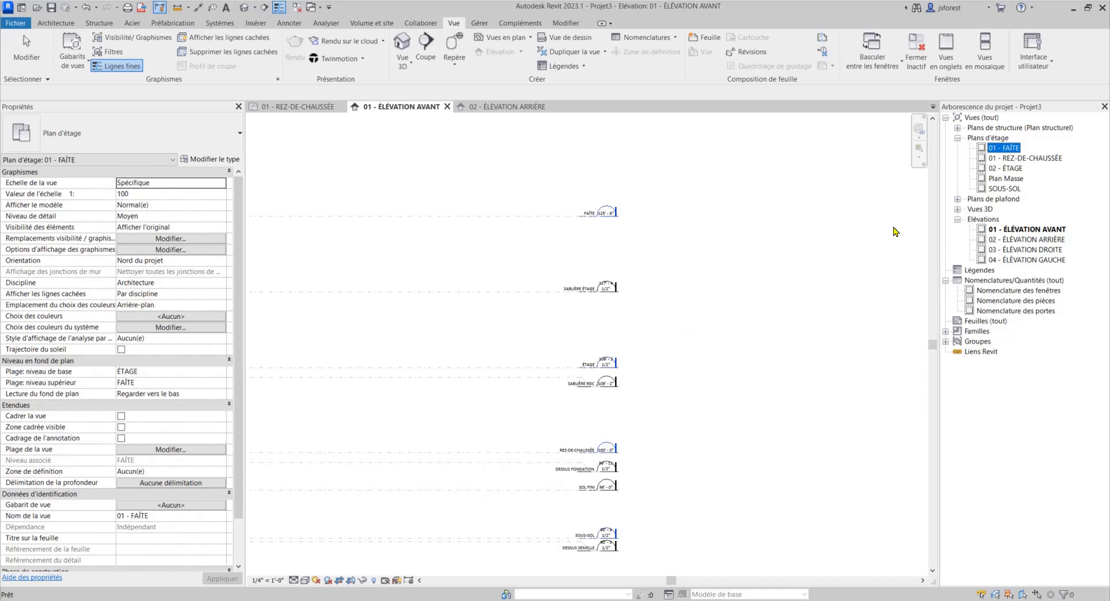
Renumber the ground floor plan view from 01 to 03 so it is named 03 - REZ-DE-CHAUSSÉE
click(1012, 181)
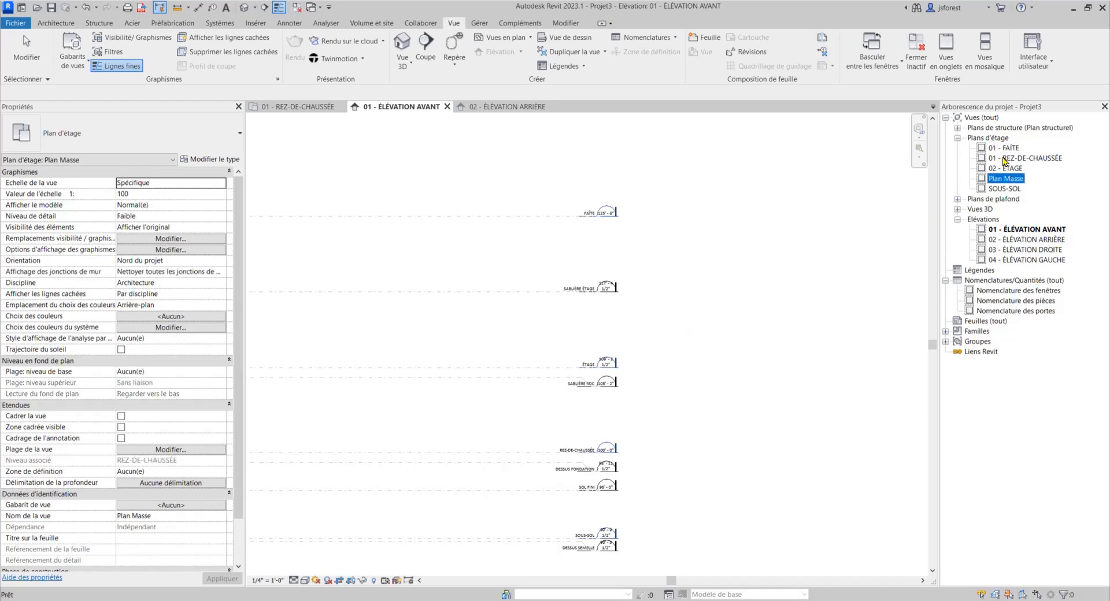
click(1004, 160)
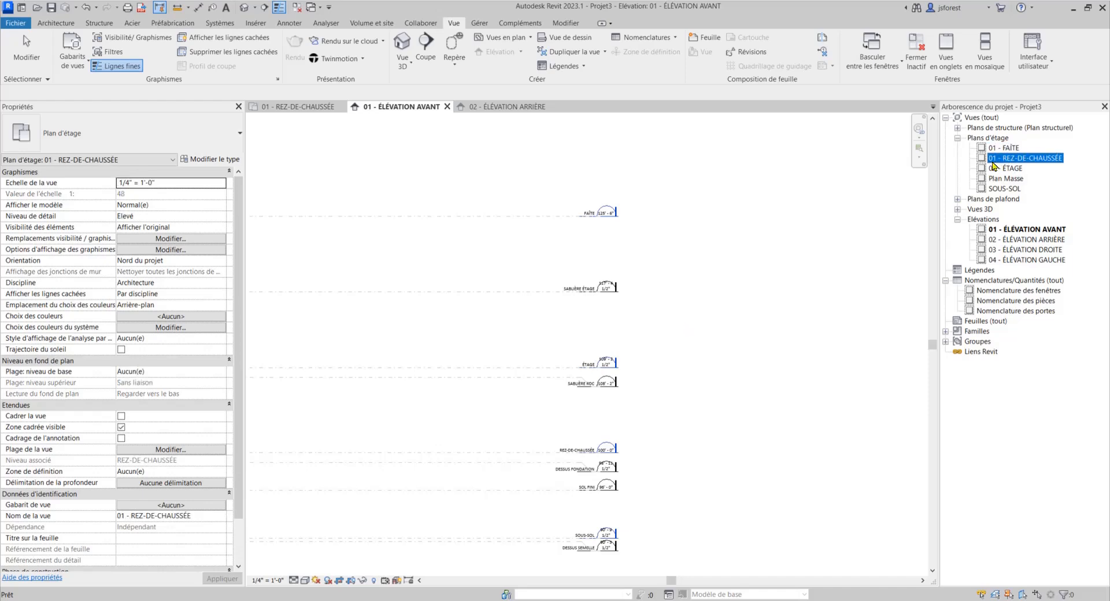
click(993, 162)
click(997, 159)
key(BackSpace)
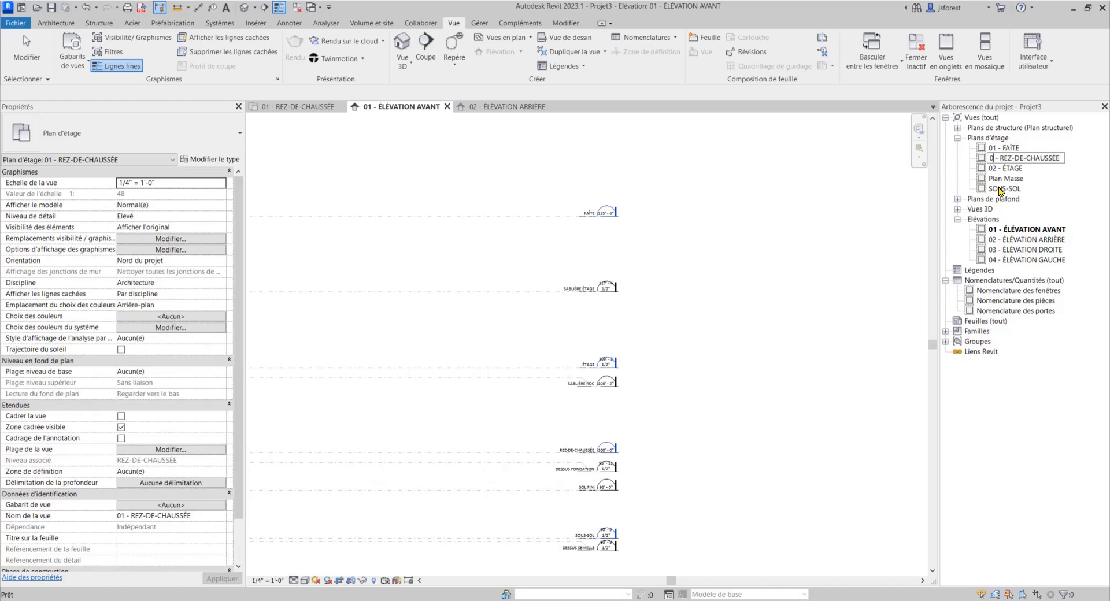
text(3)
click(825, 297)
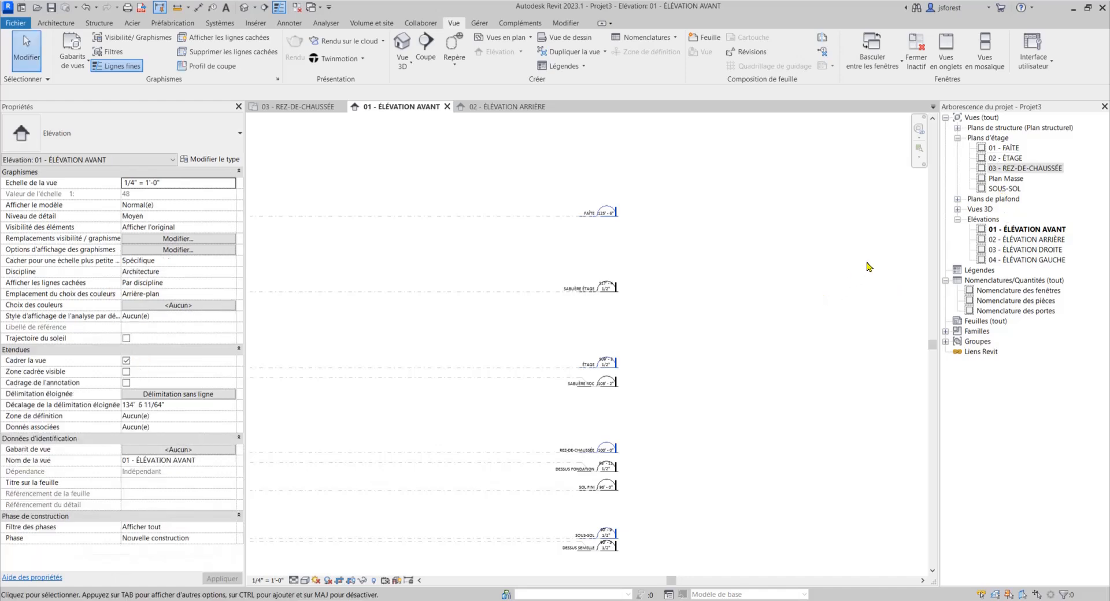
click(995, 189)
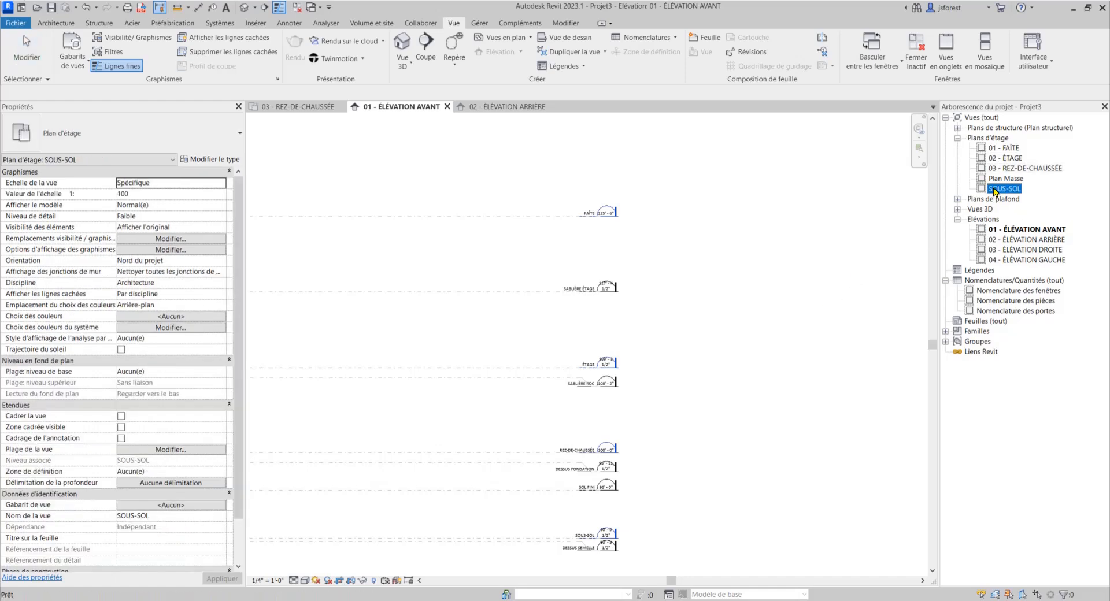
click(995, 189)
text(04 -)
key(Escape)
Rename the SOUS-SOL floor plan view as 04 - SOUS-SOL, declining to rename the corresponding level and views
right_click(1008, 190)
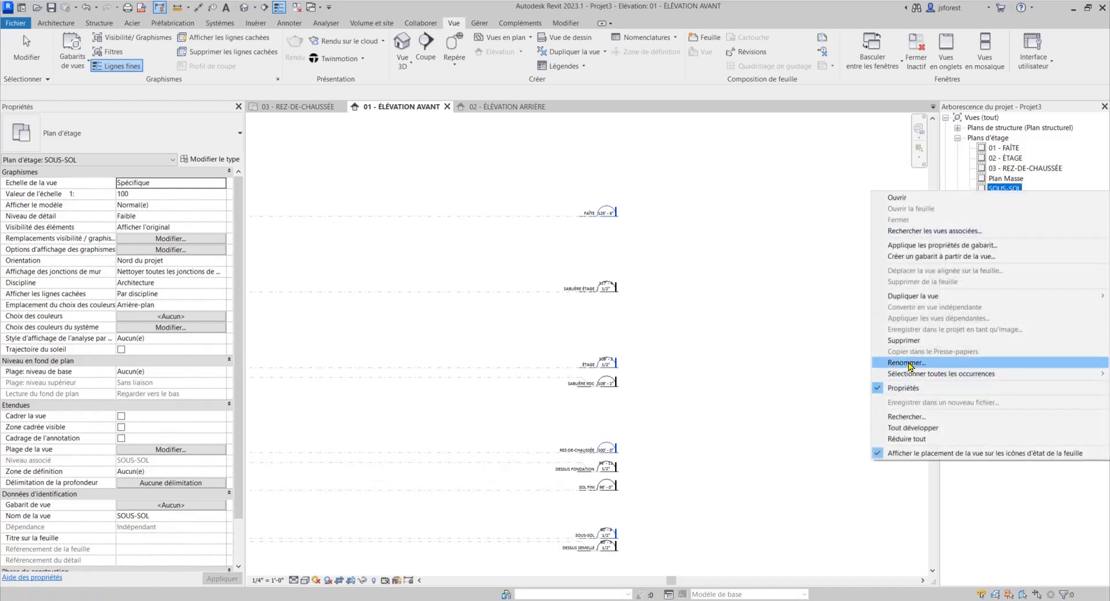
click(906, 363)
click(991, 189)
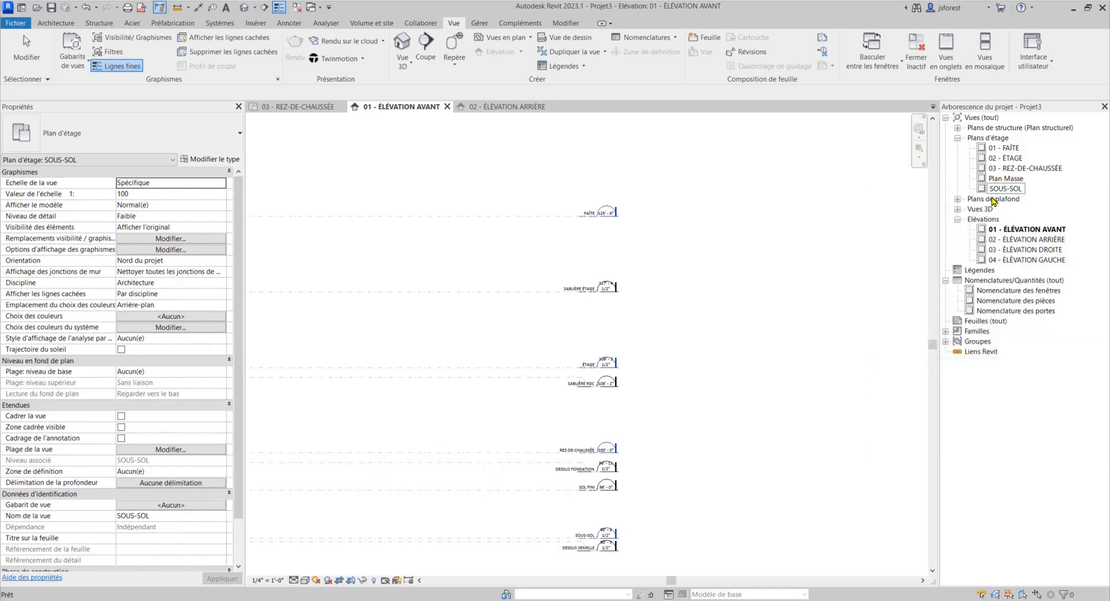
text(04 -)
key(Return)
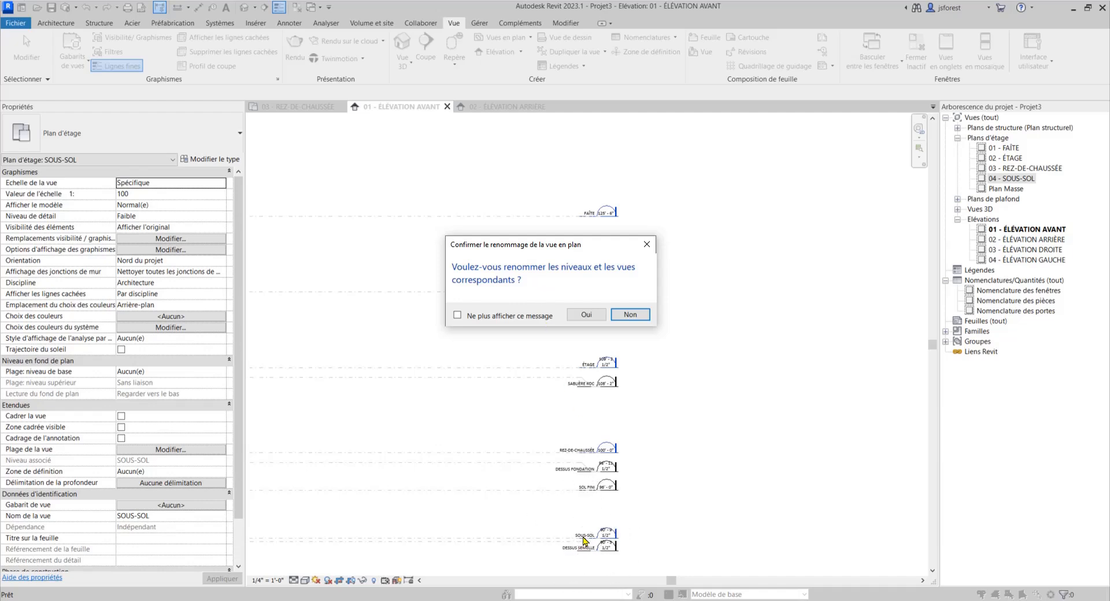
click(639, 315)
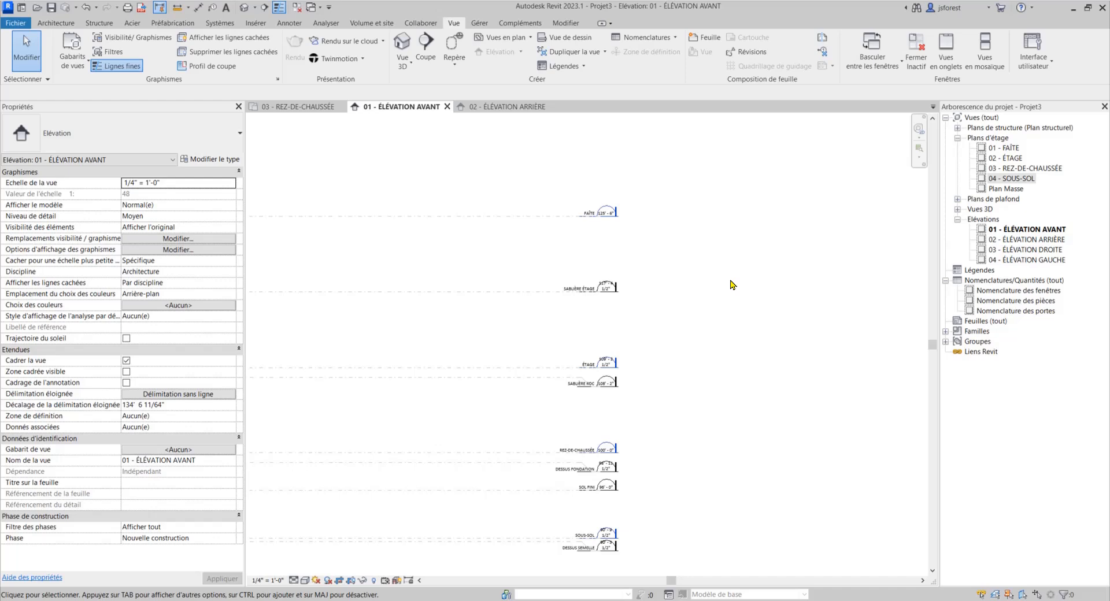
Open the 03 - REZ-DE-CHAUSSÉE floor plan and dismiss the save reminder without saving
scroll(737, 237, down, 2)
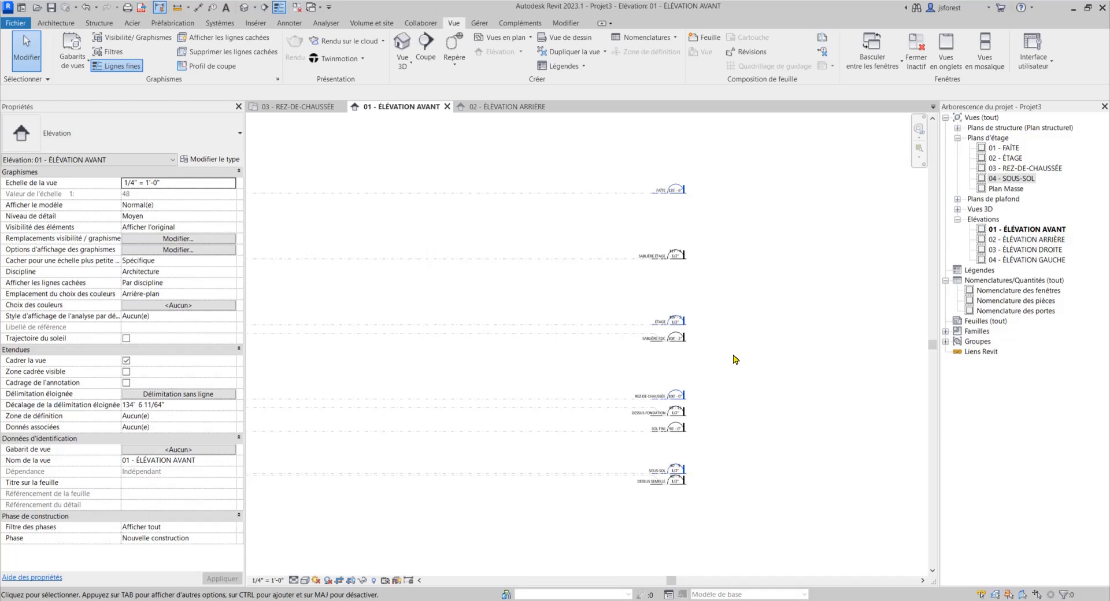
double_click(1023, 169)
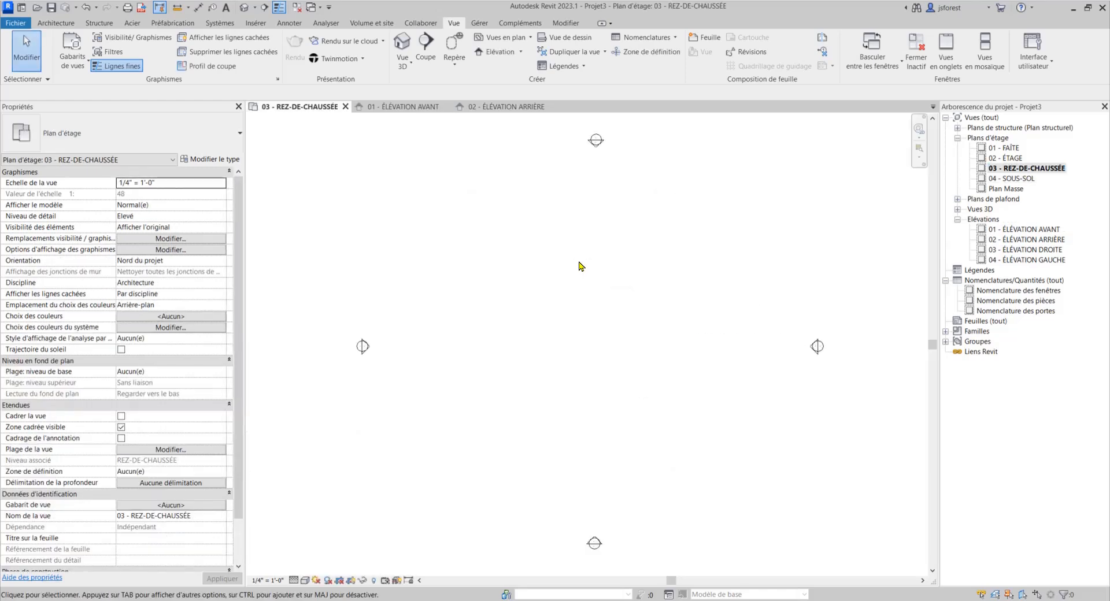
click(55, 24)
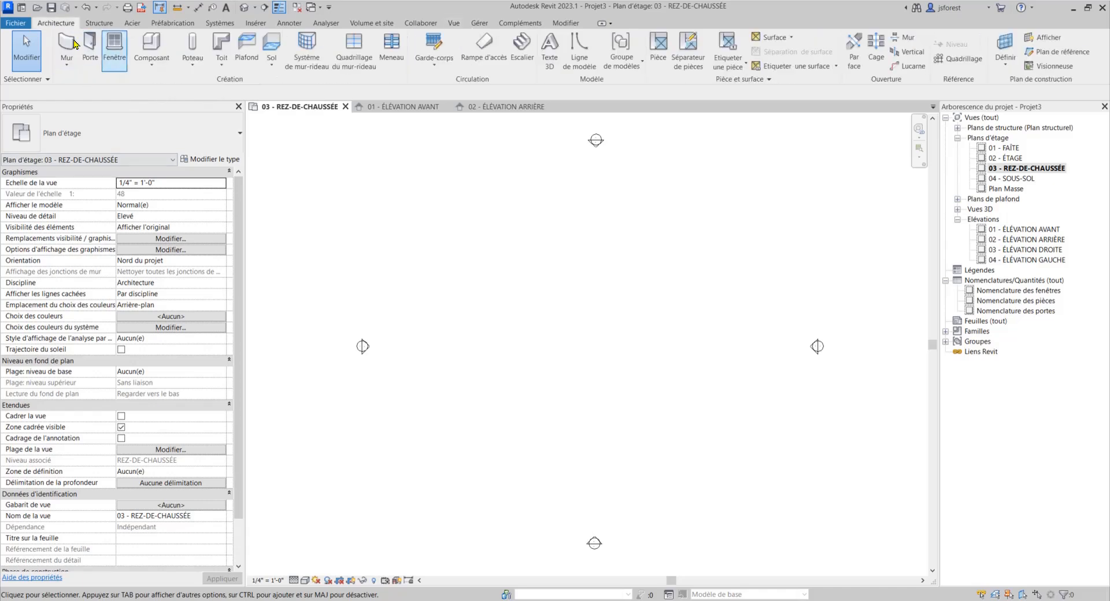
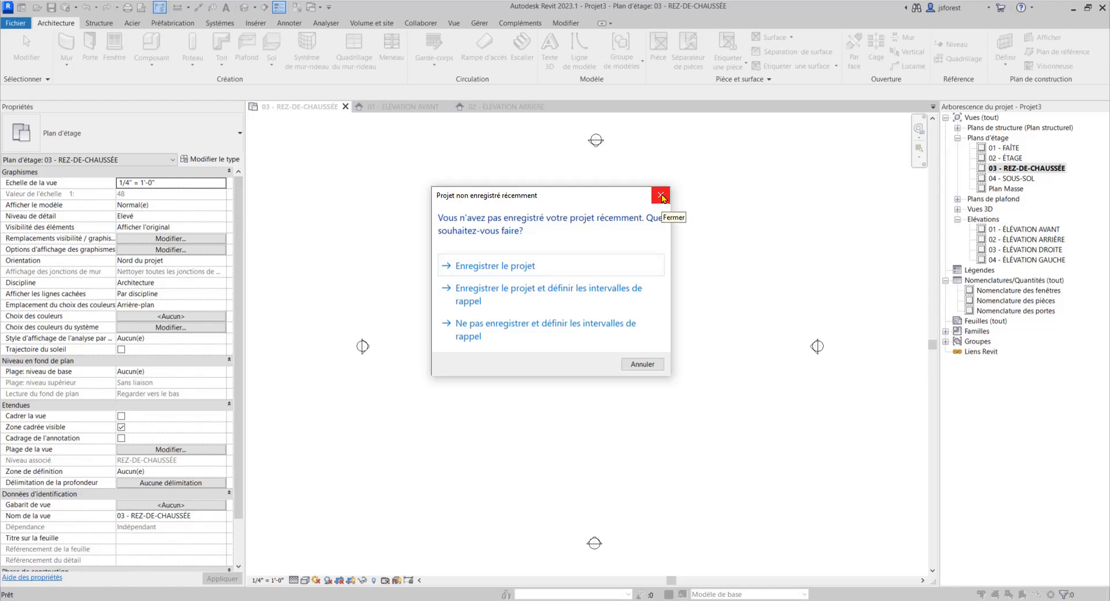
click(662, 197)
key(g)
key(r)
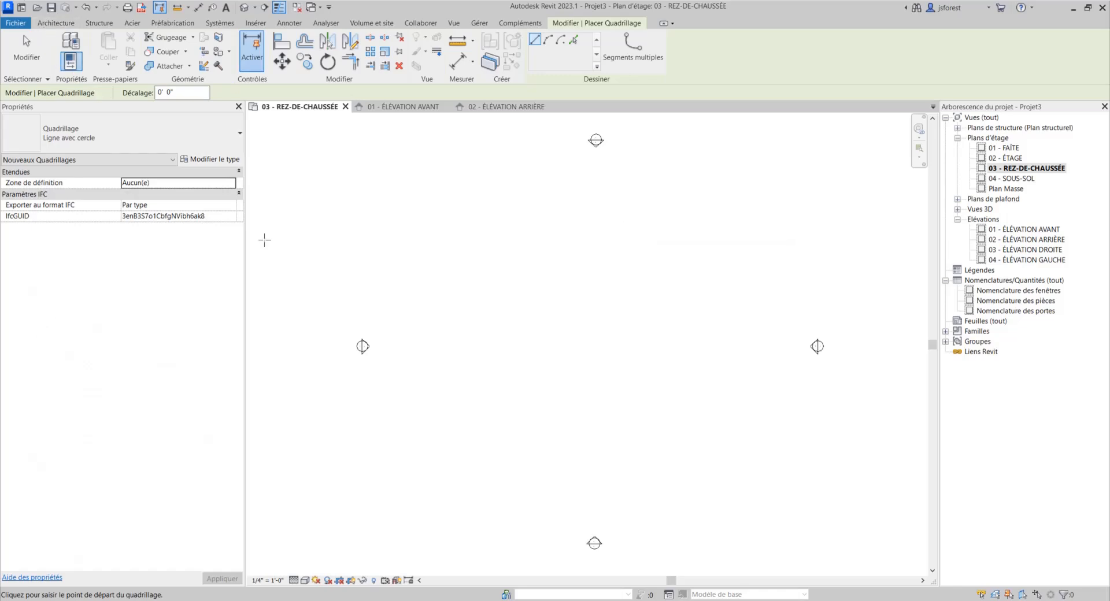
key(Escape)
key(Escape)
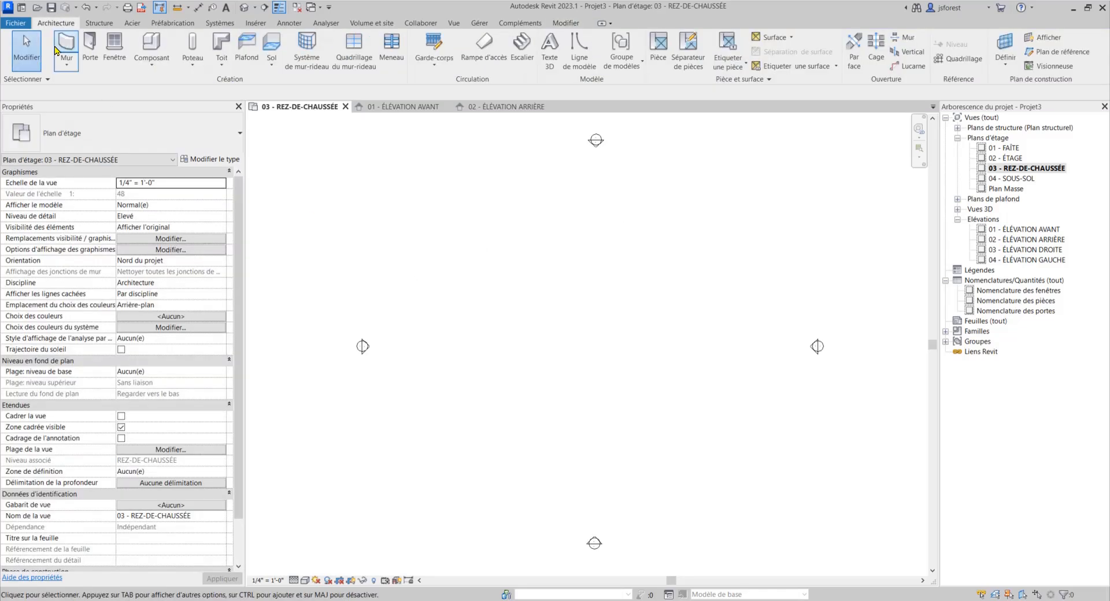
Draw a vertical grid line in the western part of the plan, between the north and south elevation markers
click(952, 59)
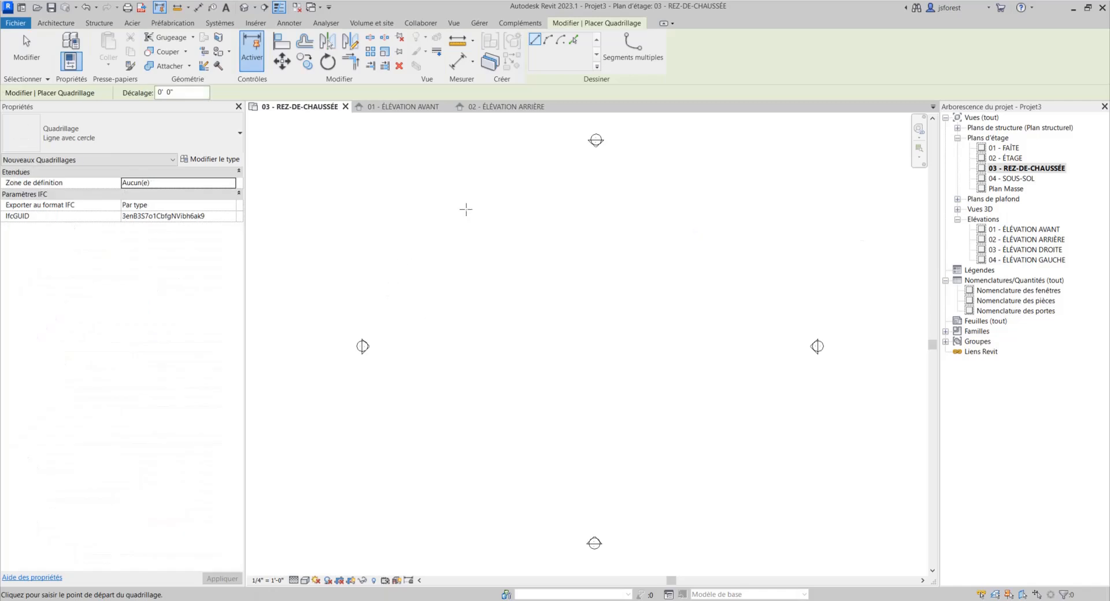
click(461, 163)
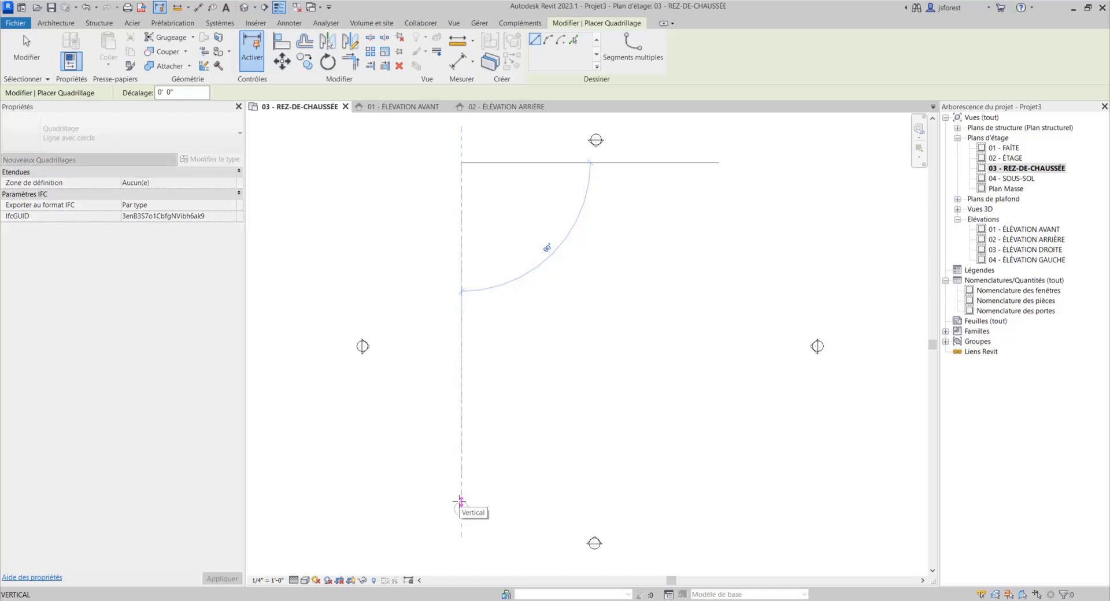
click(461, 502)
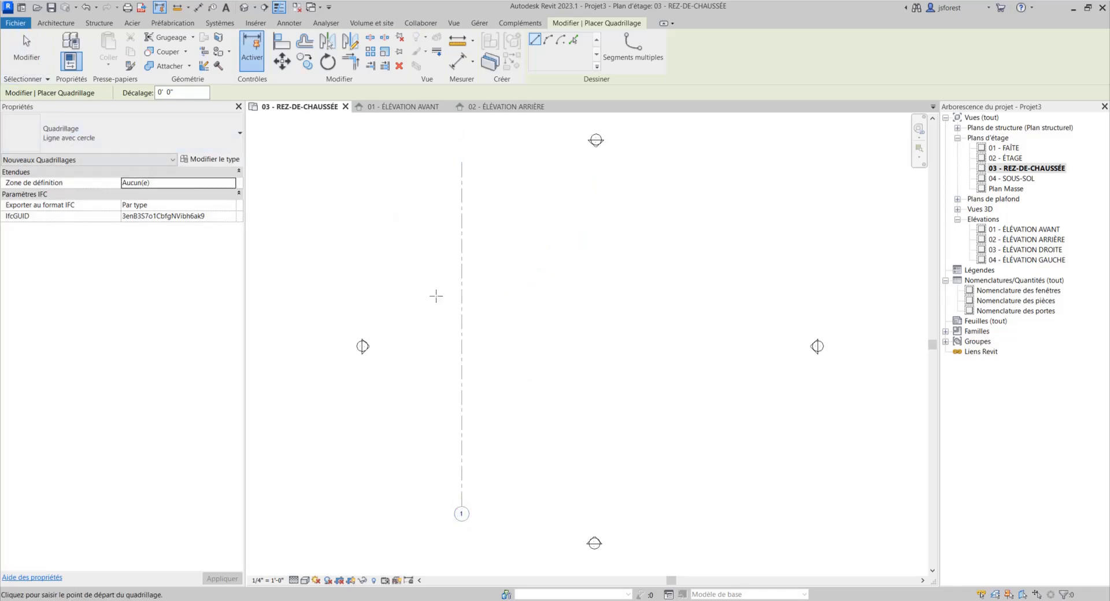
key(Escape)
key(Escape)
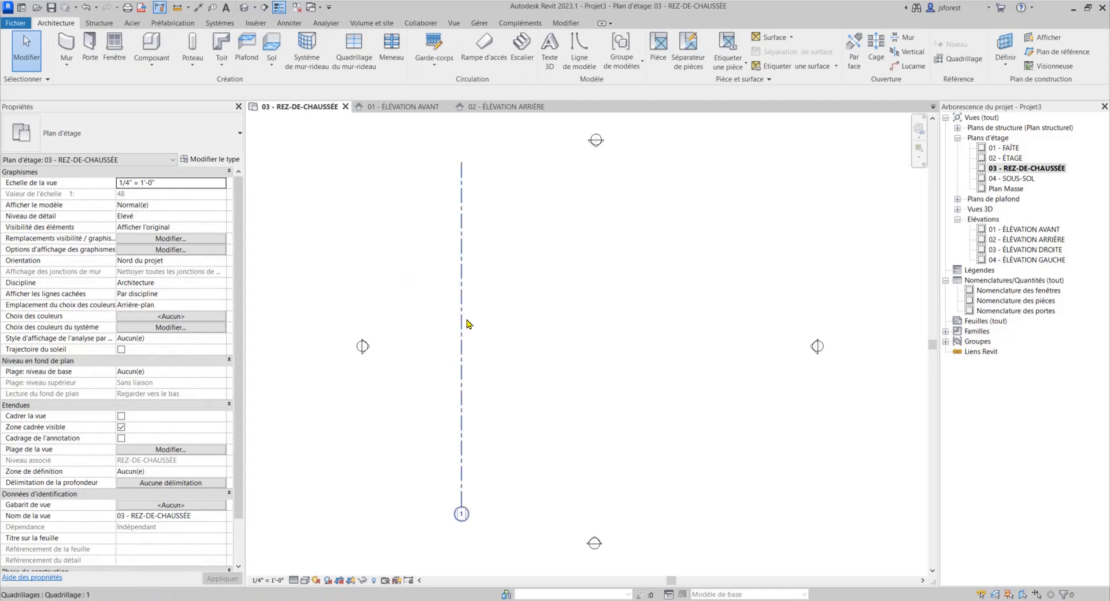
Show the bubble at the upper end of grid line 1 as well
click(462, 322)
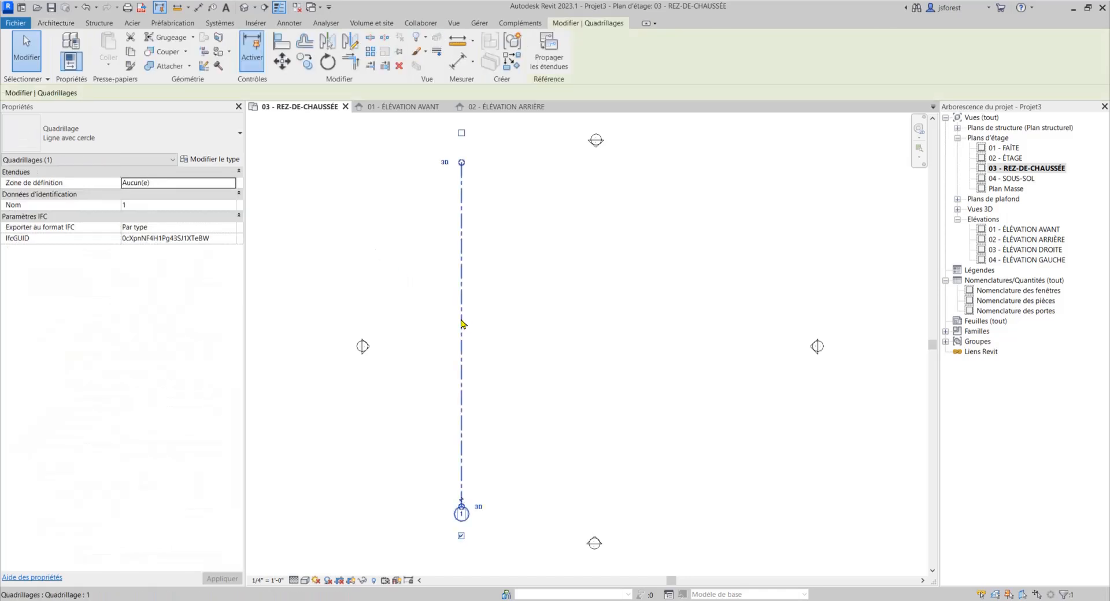
click(461, 134)
click(516, 209)
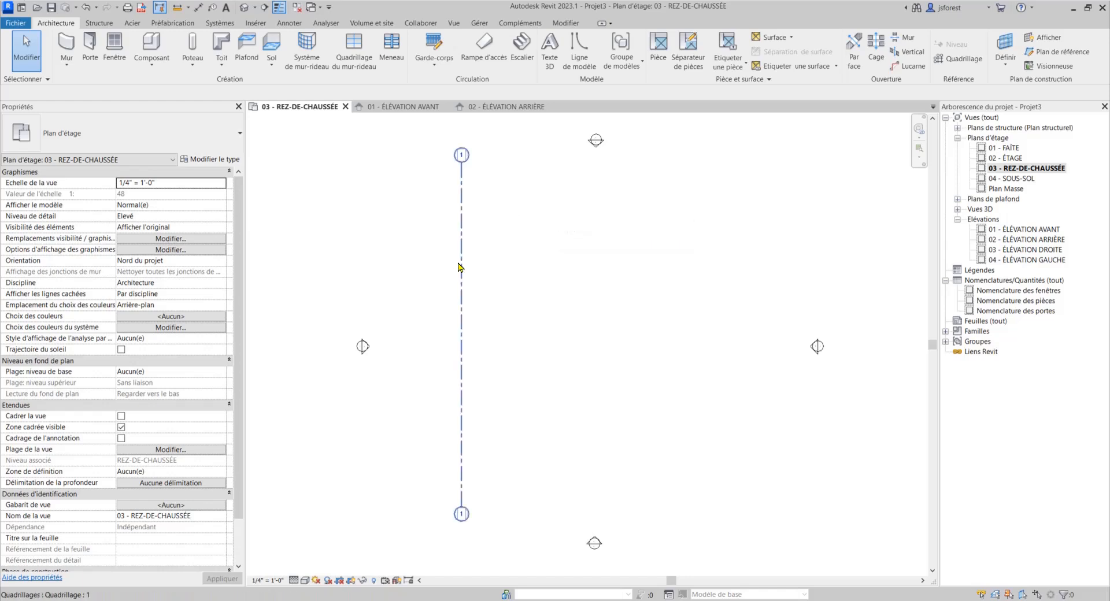
Copy grid line 1 twice toward the east with the Multiple option, spacing the copies 13' apart
scroll(586, 341, down, 1)
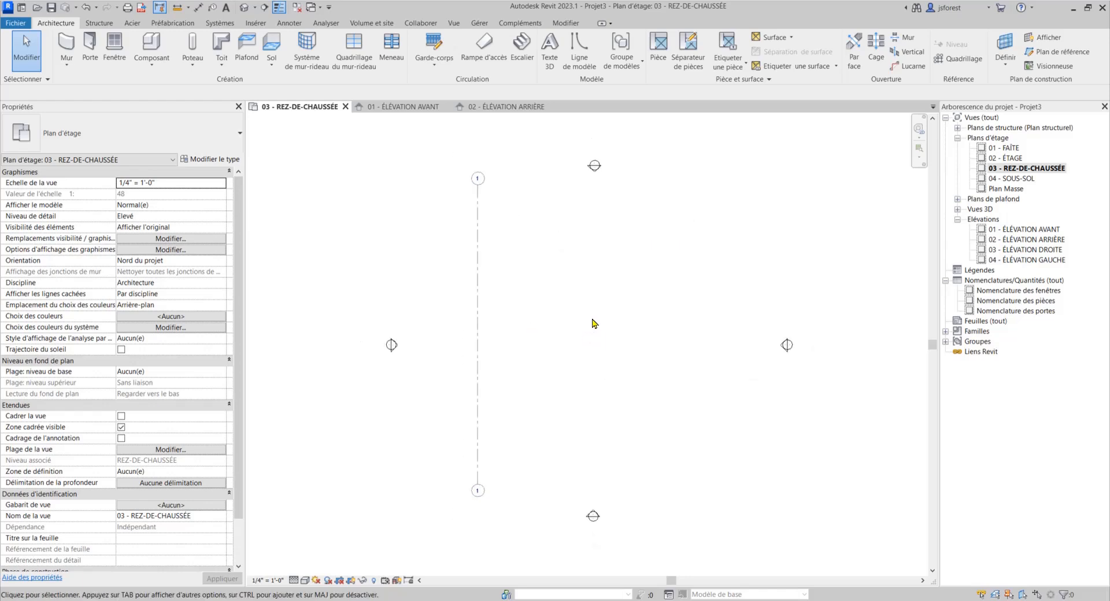
scroll(550, 314, up, 1)
click(446, 362)
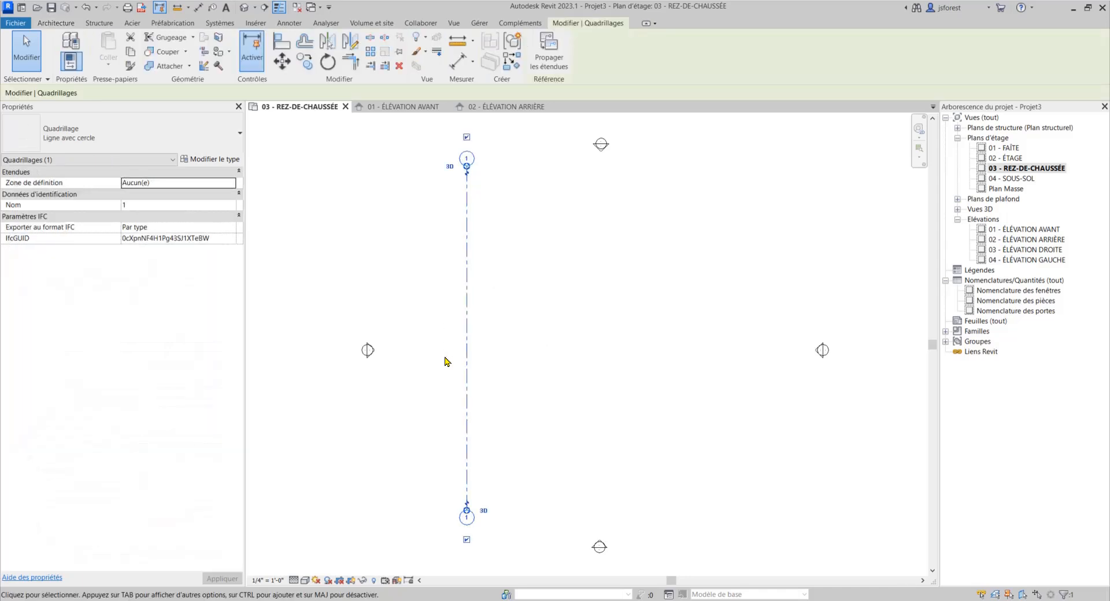
click(306, 64)
click(467, 268)
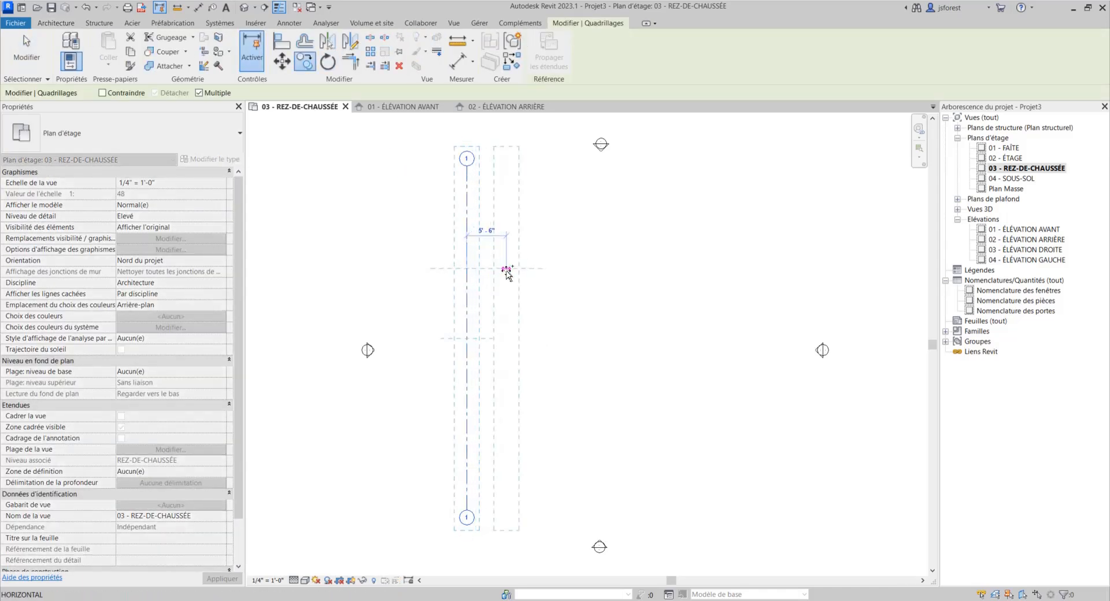
text(1)
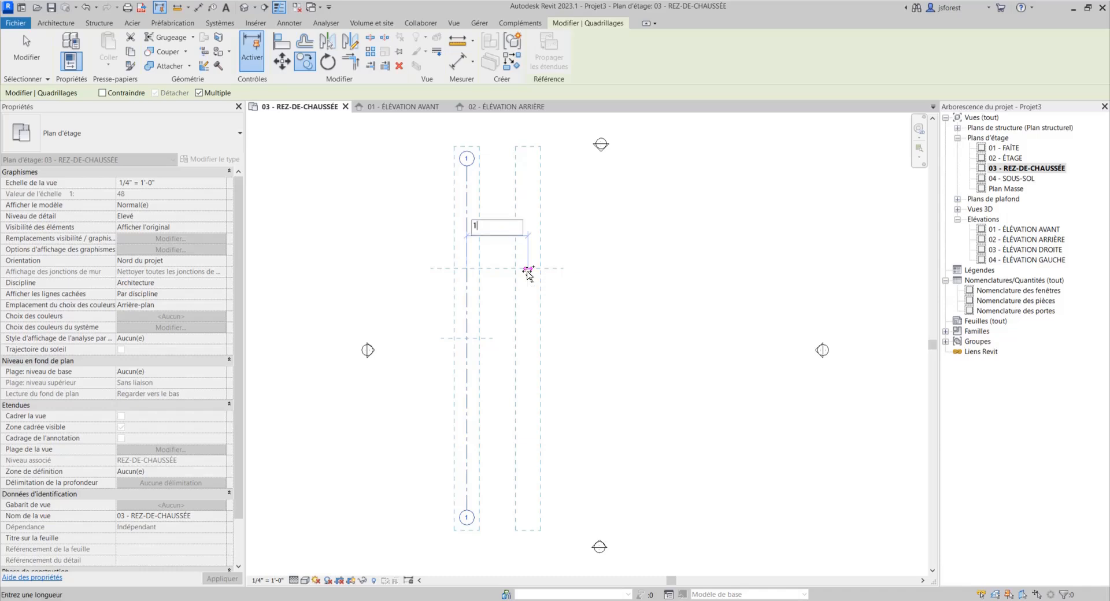
text(3')
key(Return)
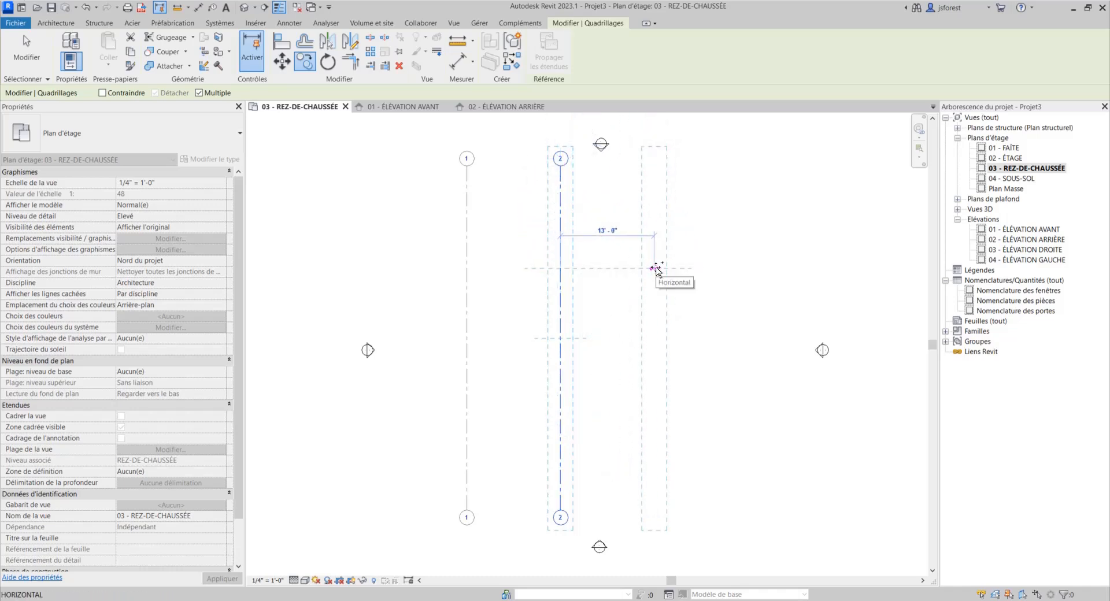
click(655, 268)
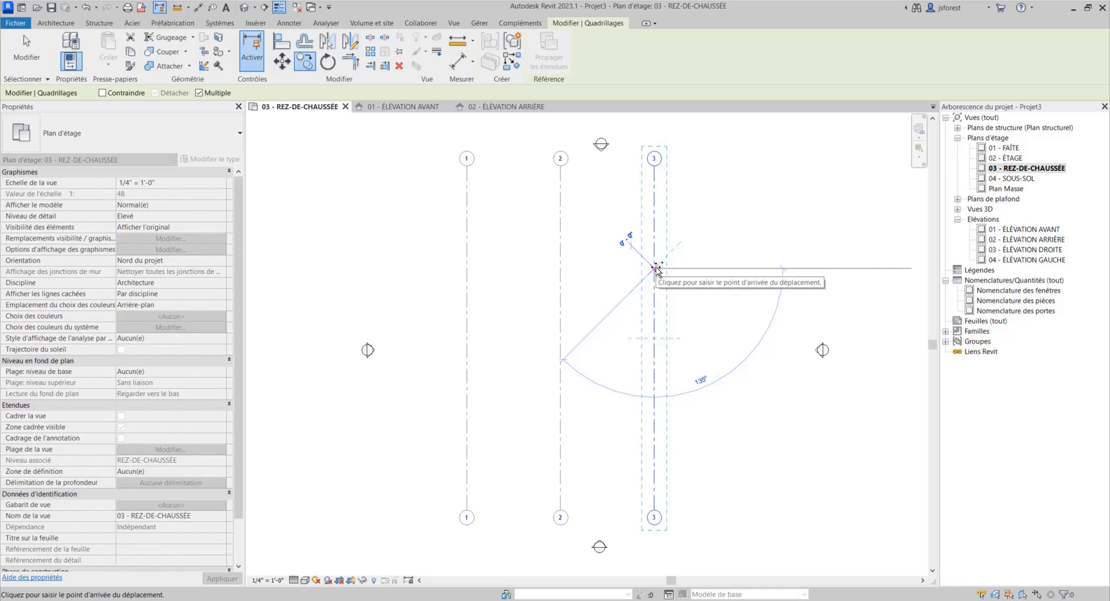
key(Escape)
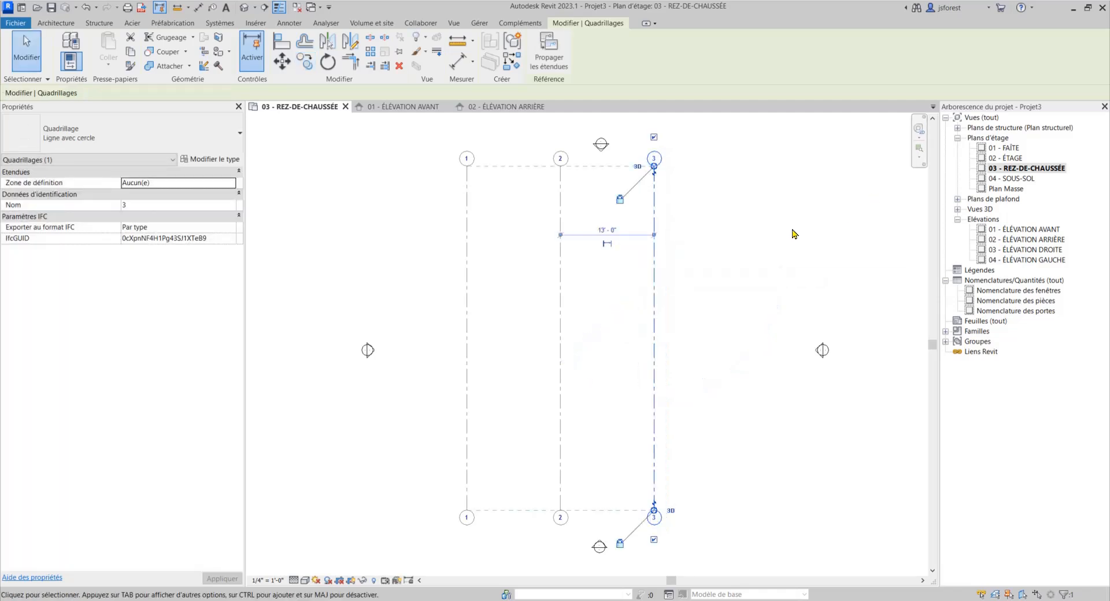
key(Escape)
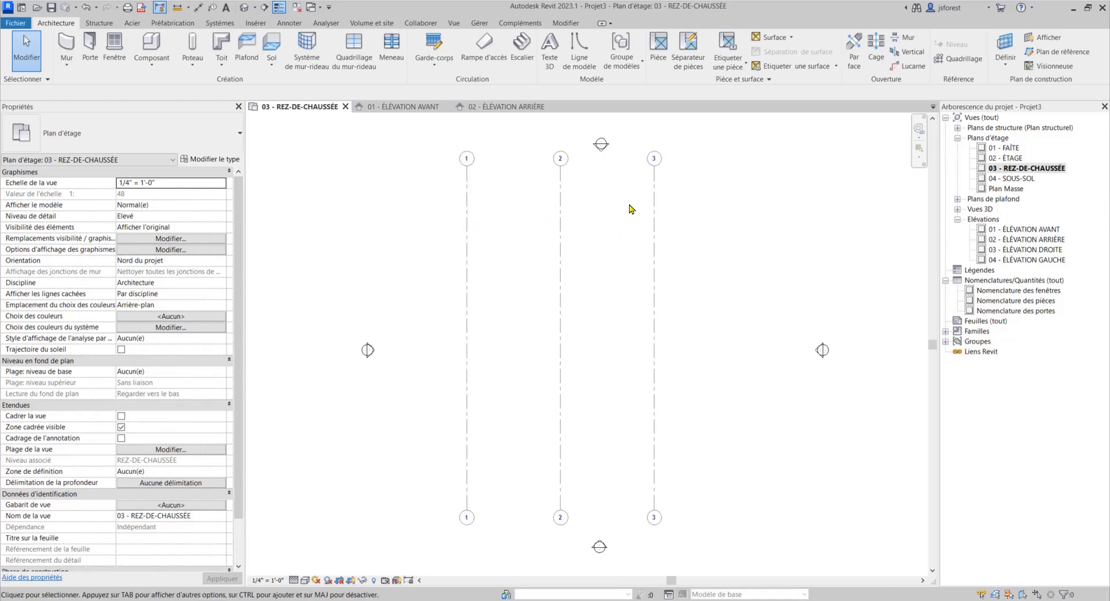
Shorten the aligned grid lines 1 to 3 by pulling their upper ends down slightly together
click(656, 190)
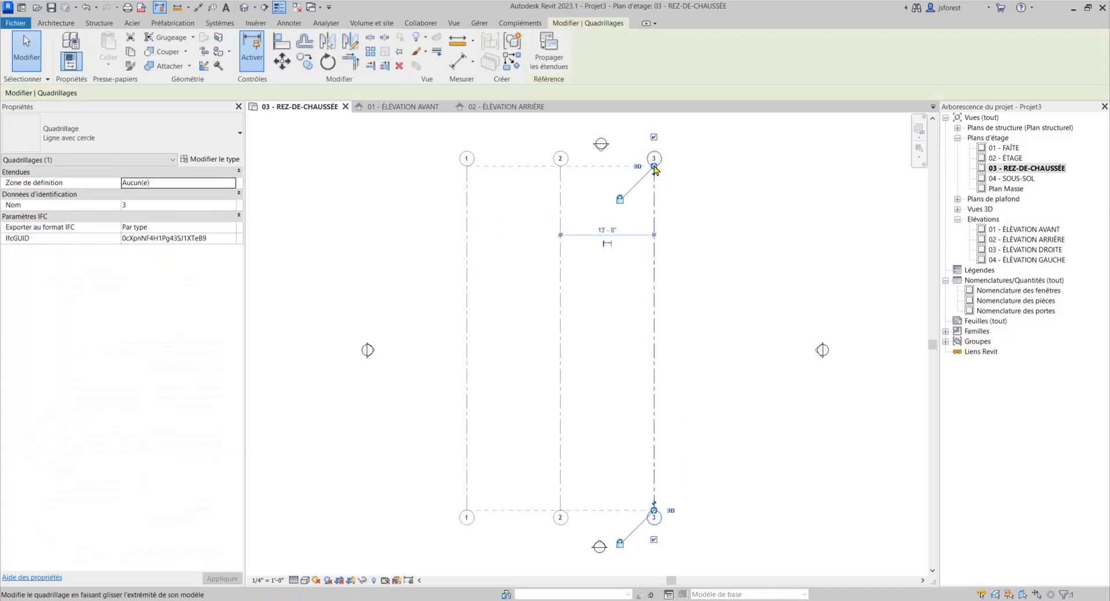
drag(655, 168, 654, 188)
click(696, 231)
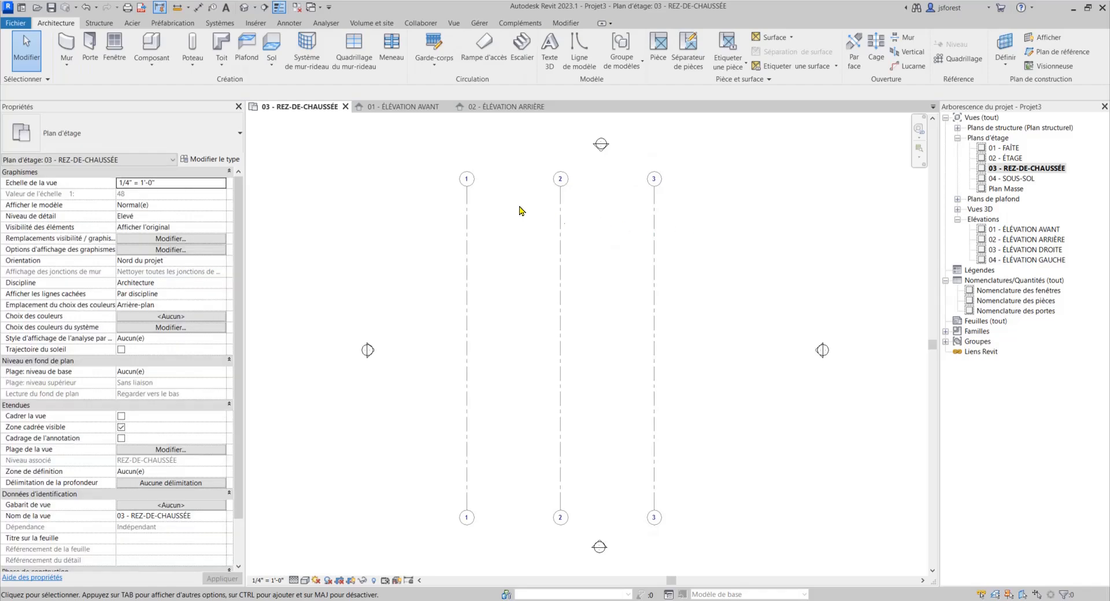
Move grid lines 1 to 3 together toward the east until line 2 lines up with the north elevation marker
drag(671, 227, 421, 345)
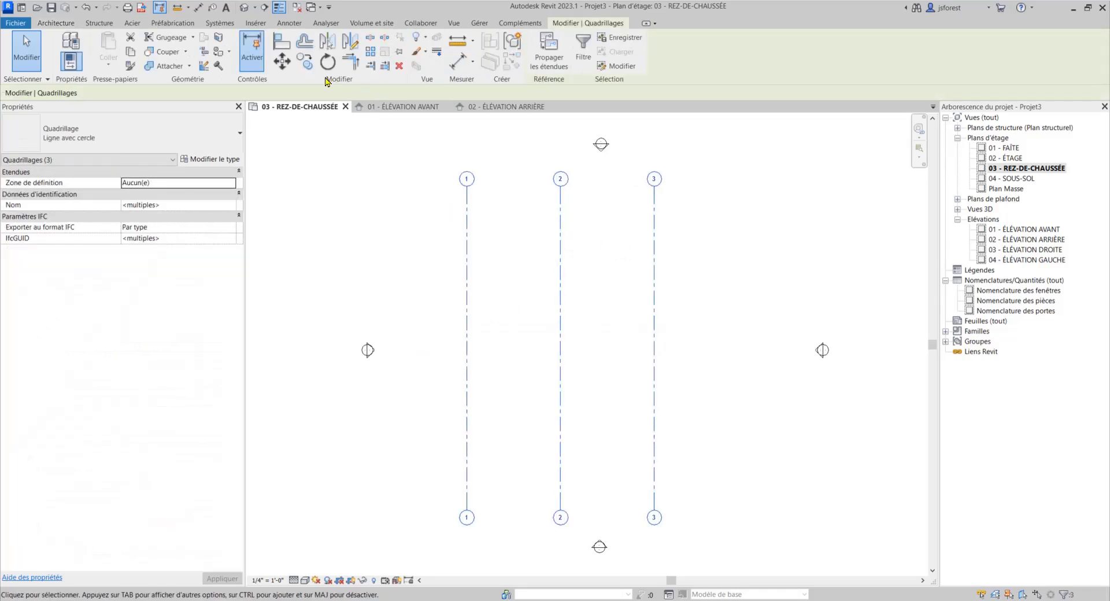
click(283, 61)
click(467, 281)
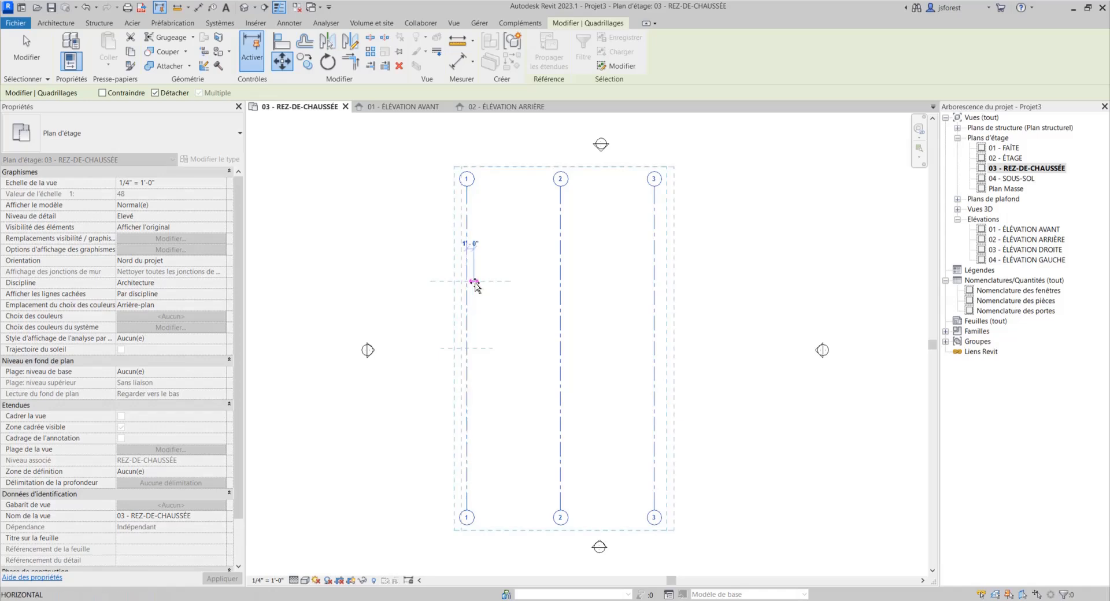
click(498, 281)
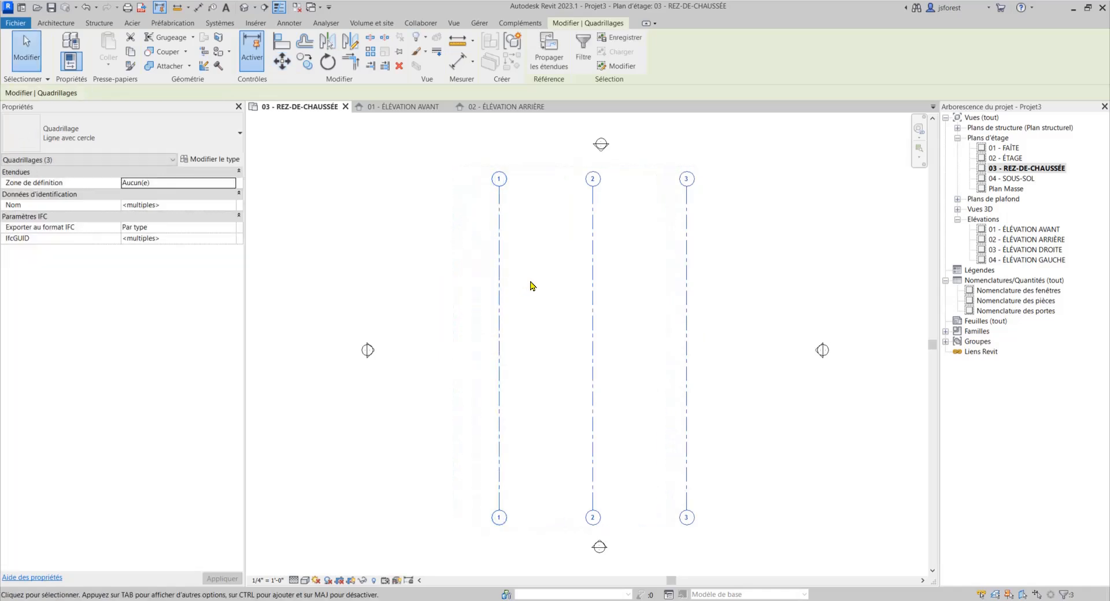
drag(755, 282, 494, 344)
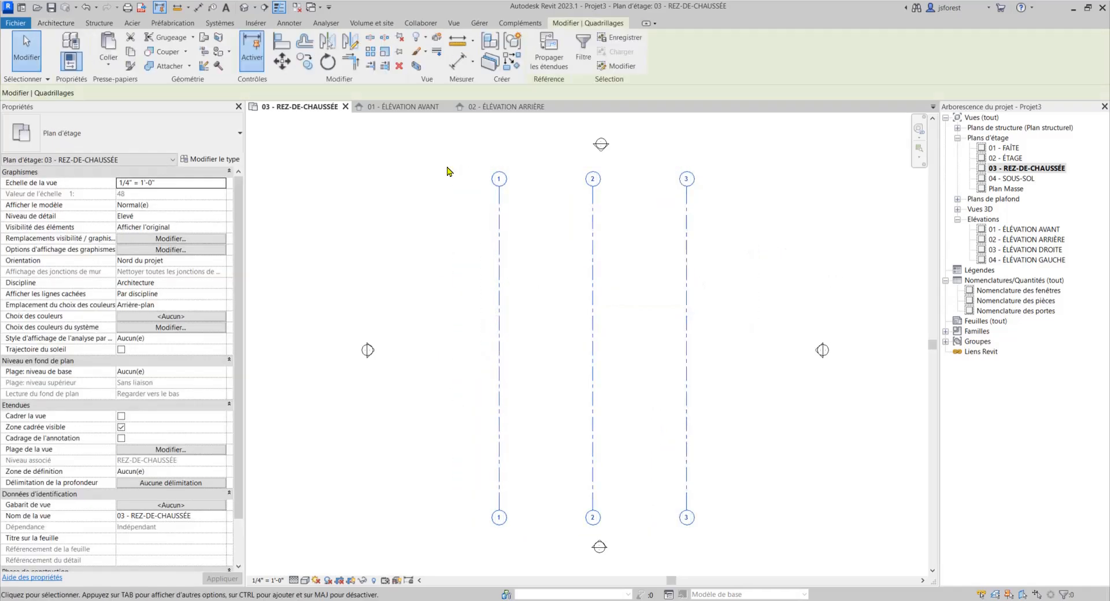
click(282, 61)
click(595, 227)
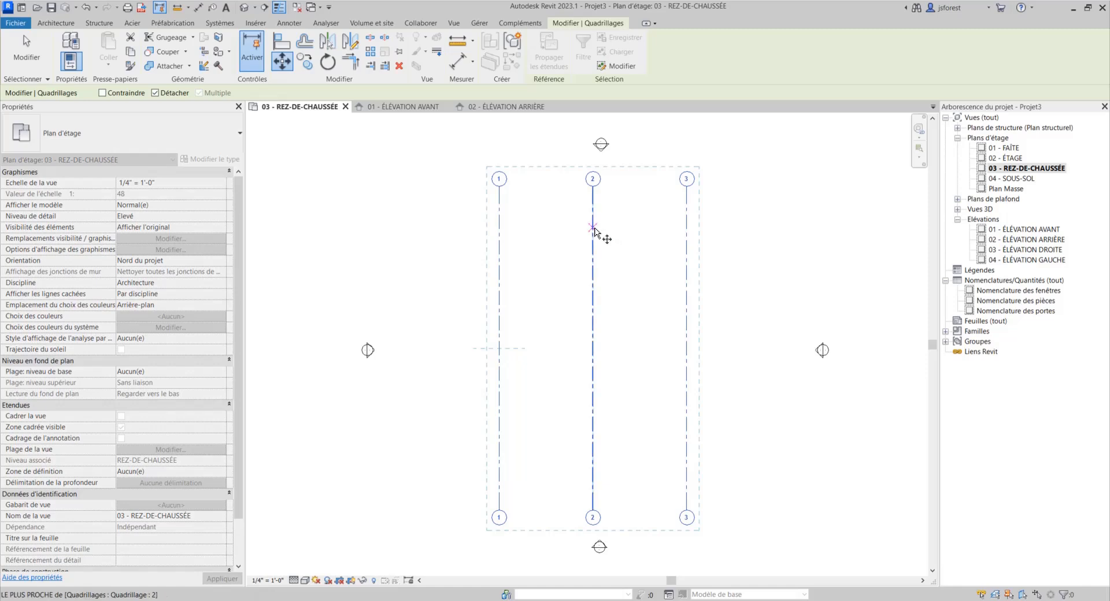
click(601, 227)
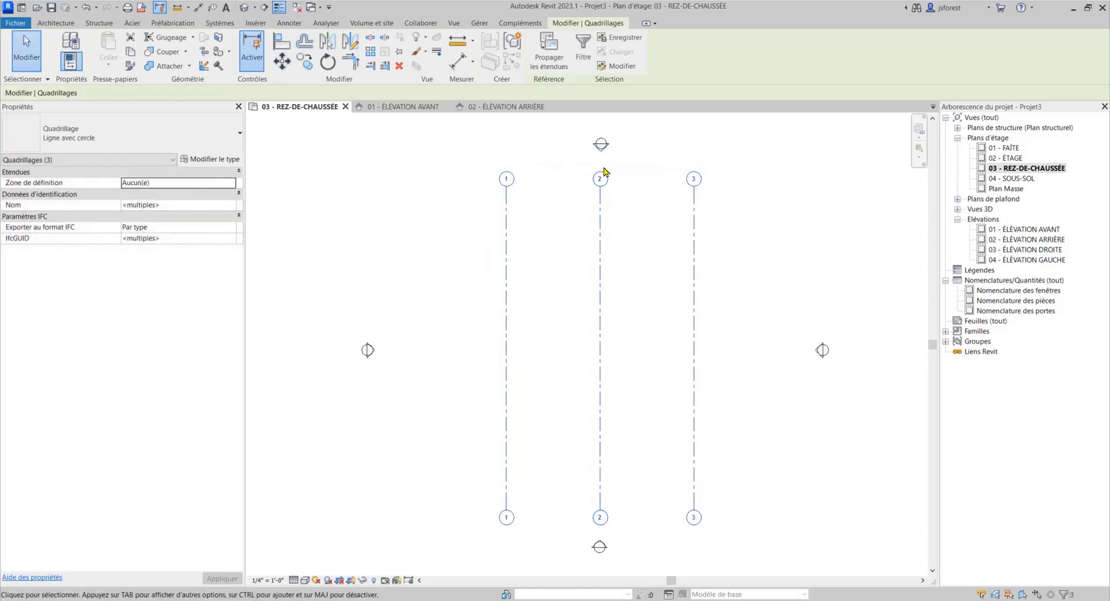
click(672, 249)
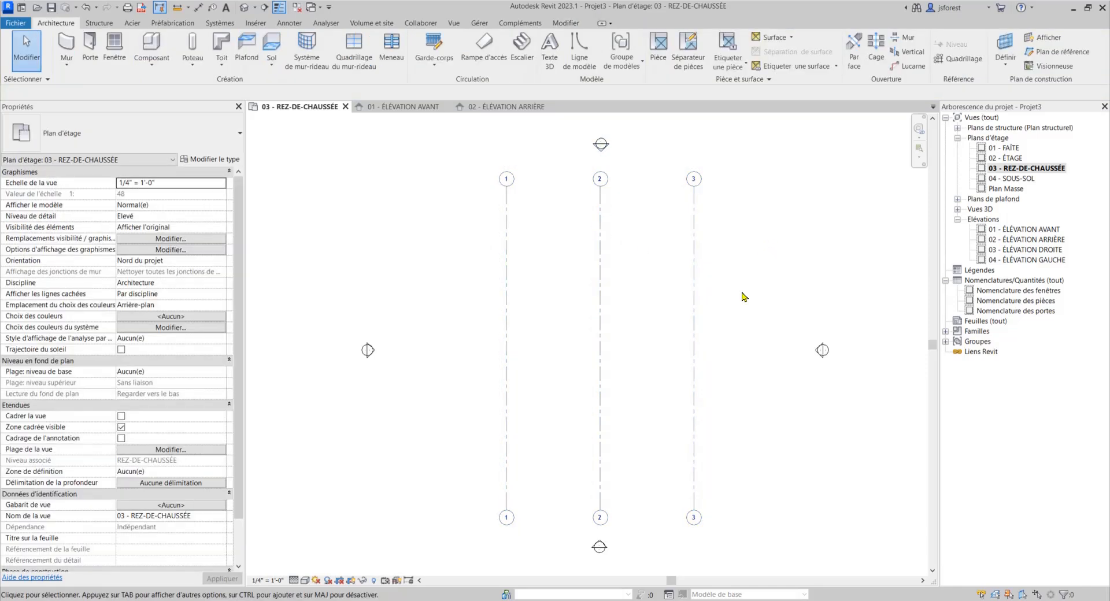
Shorten the aligned grid lines 1 to 3 by raising their lower ends slightly together
click(695, 466)
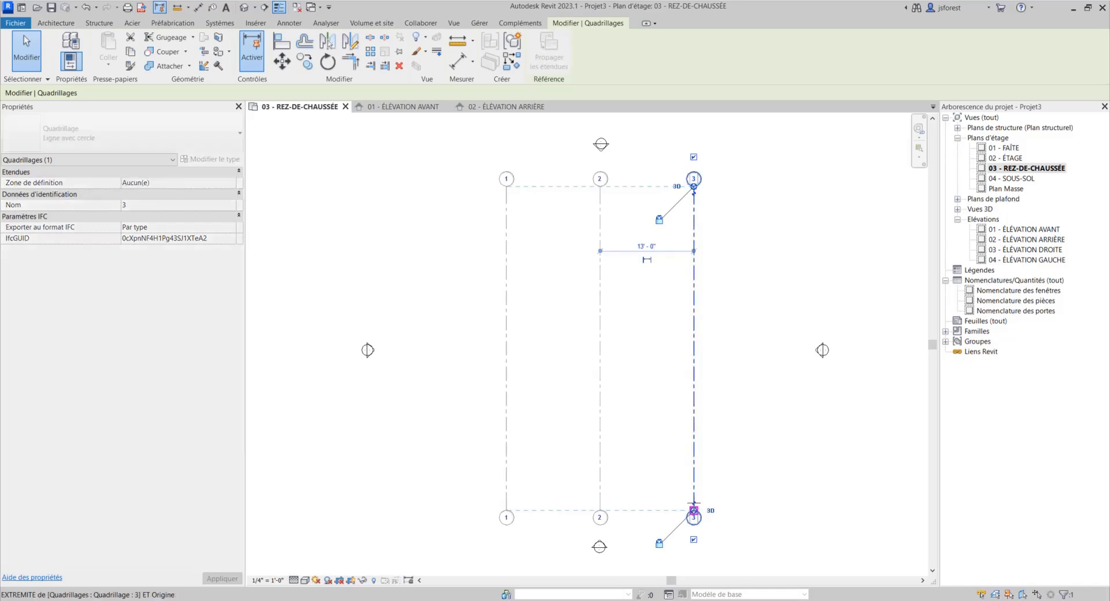
drag(693, 508, 693, 498)
click(466, 403)
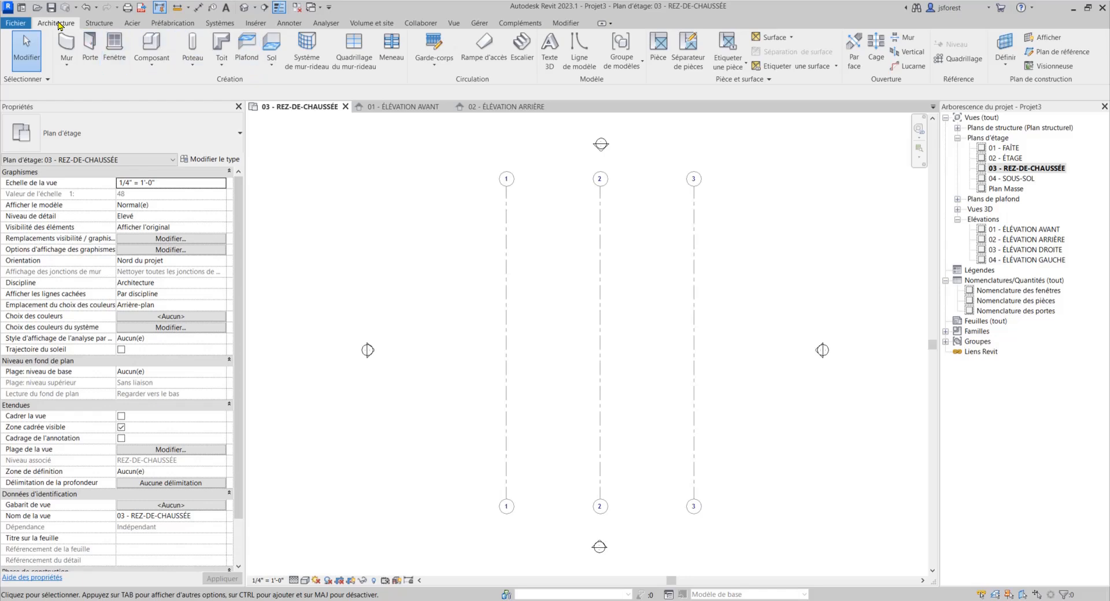
Draw a horizontal grid line from west to east across the upper part of grid lines 1 to 3
click(959, 60)
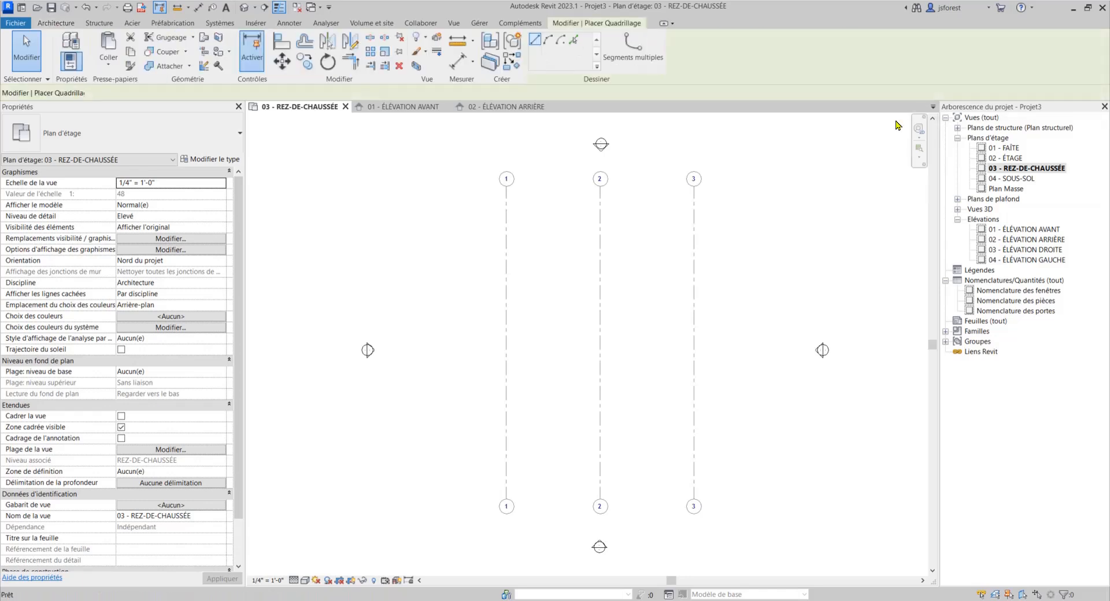
click(435, 229)
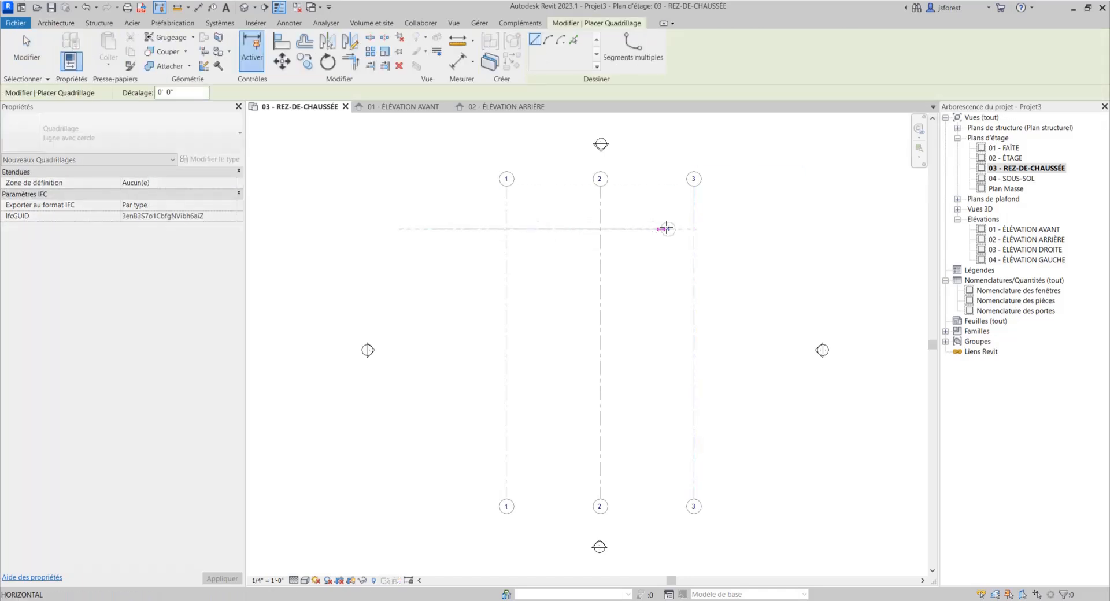
click(765, 234)
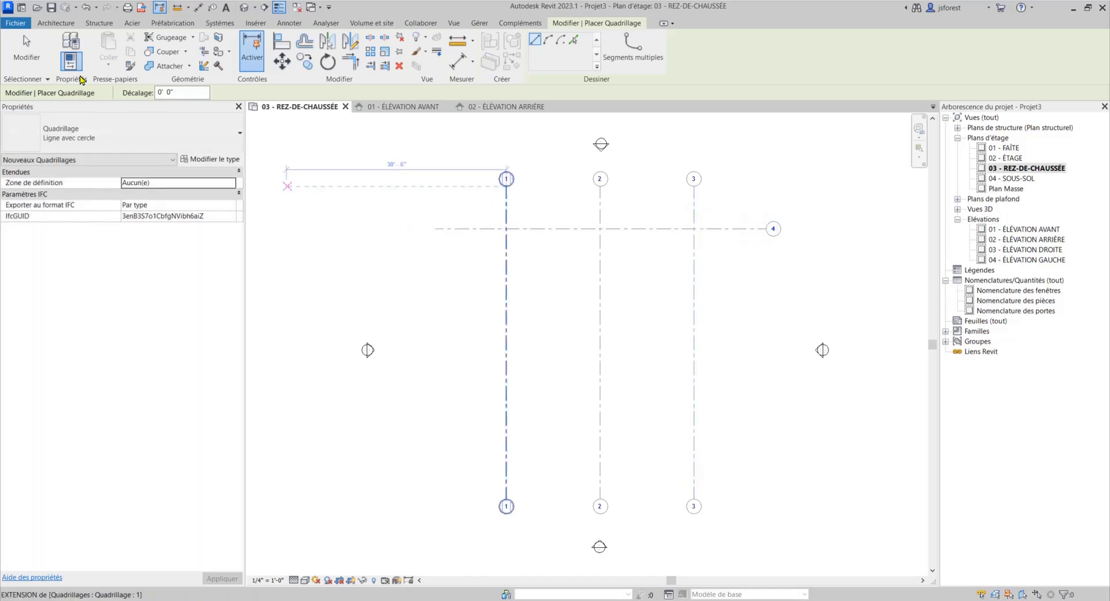
key(Escape)
key(Escape)
Show the bubble at the horizontal grid line's west end as well, and rename the line A
click(481, 234)
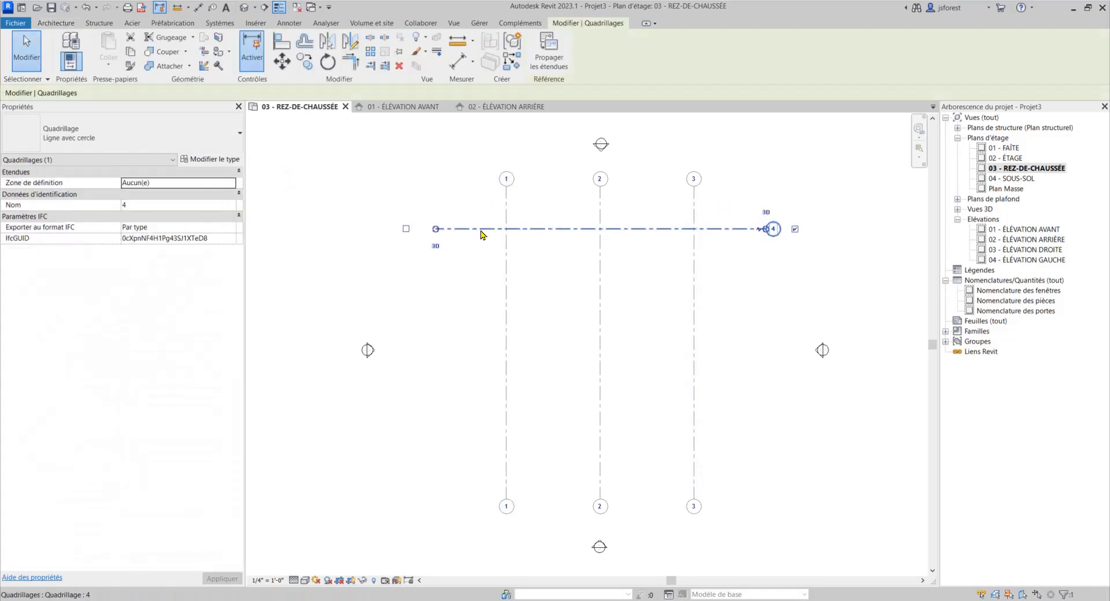
click(406, 229)
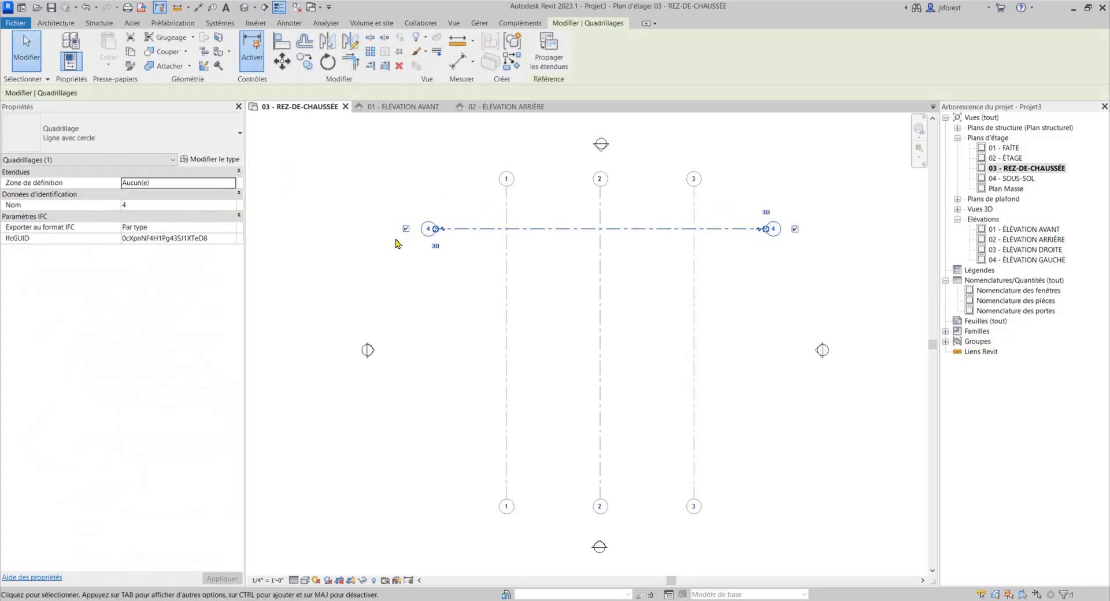
click(429, 232)
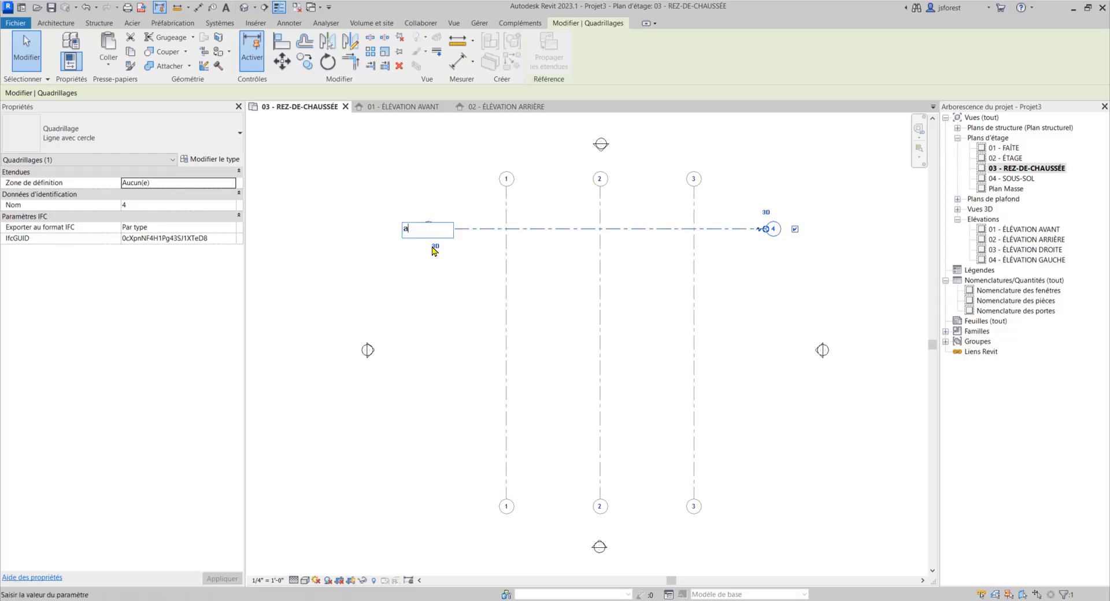
text(A)
key(Return)
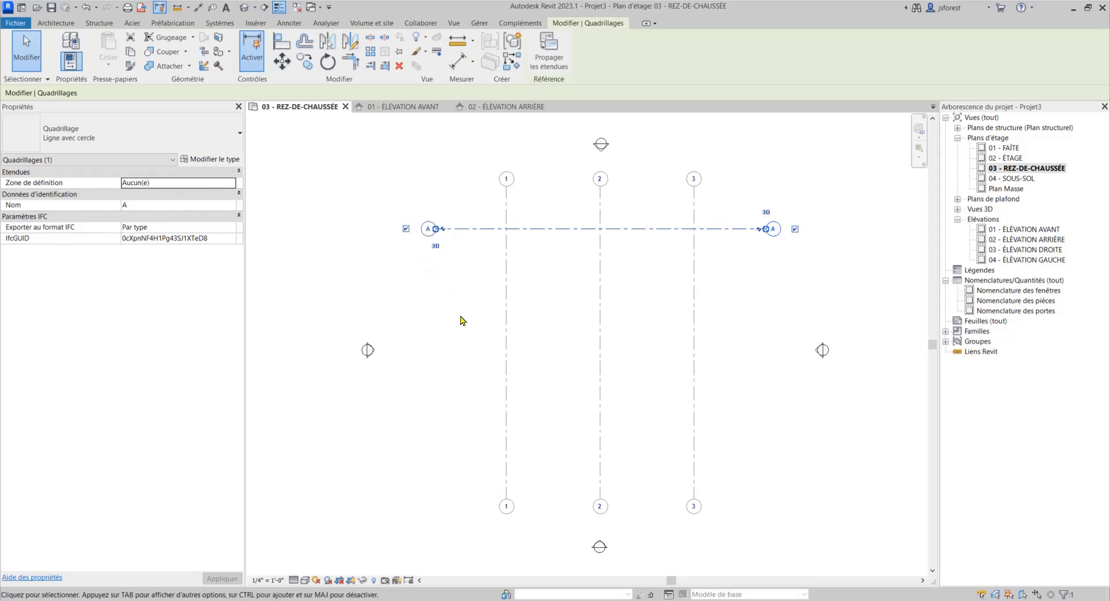
click(638, 287)
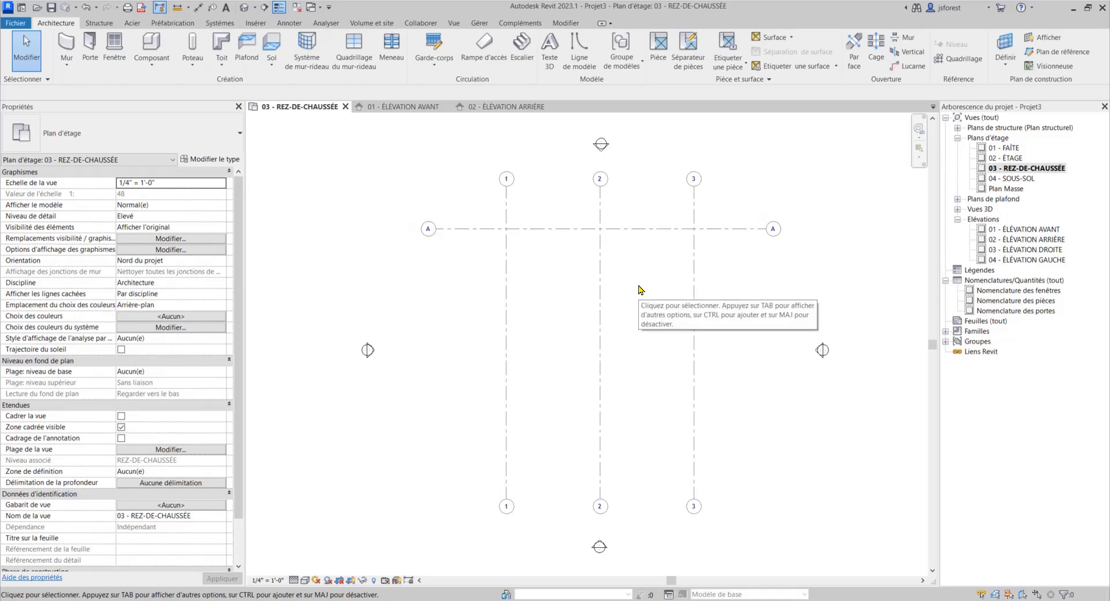
Copy grid line A southward twice with the Multiple option, the first copy 28' away and the second 6' further
click(471, 229)
click(305, 61)
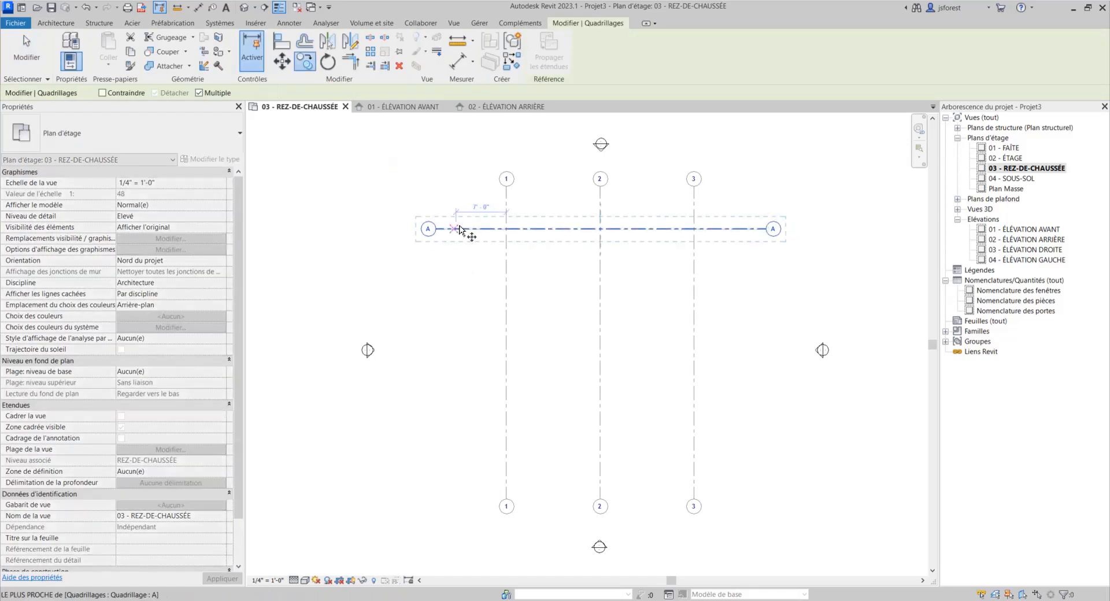
click(461, 230)
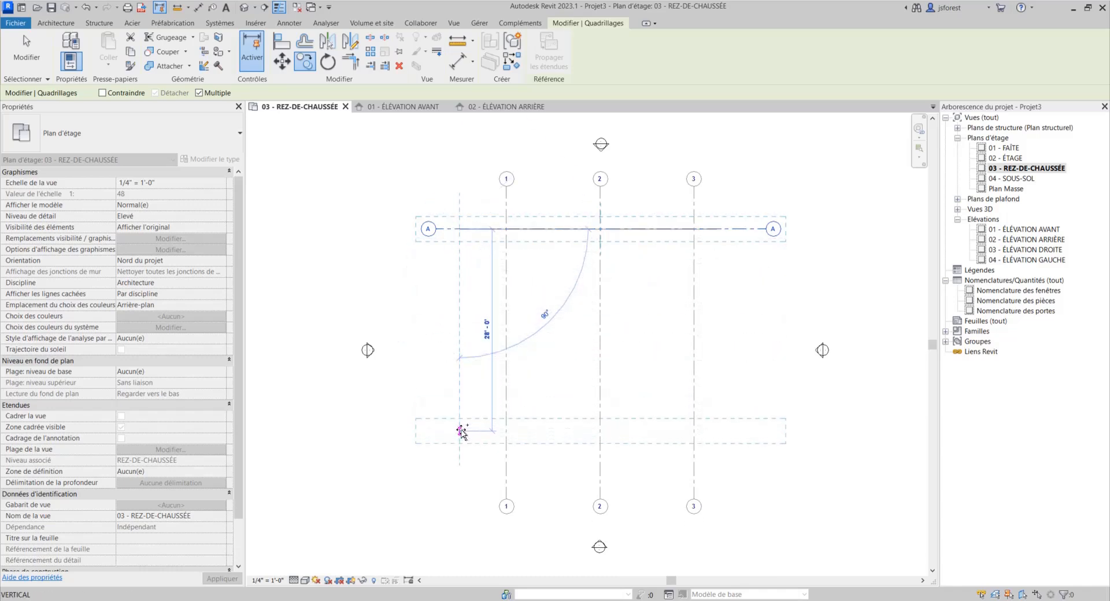
click(460, 425)
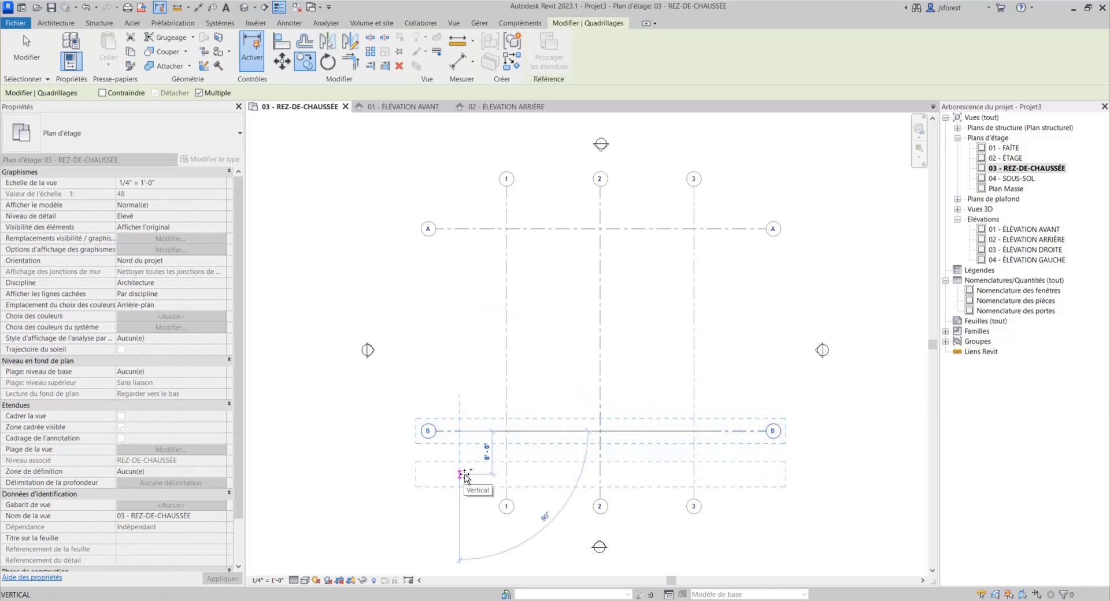
click(465, 474)
key(Escape)
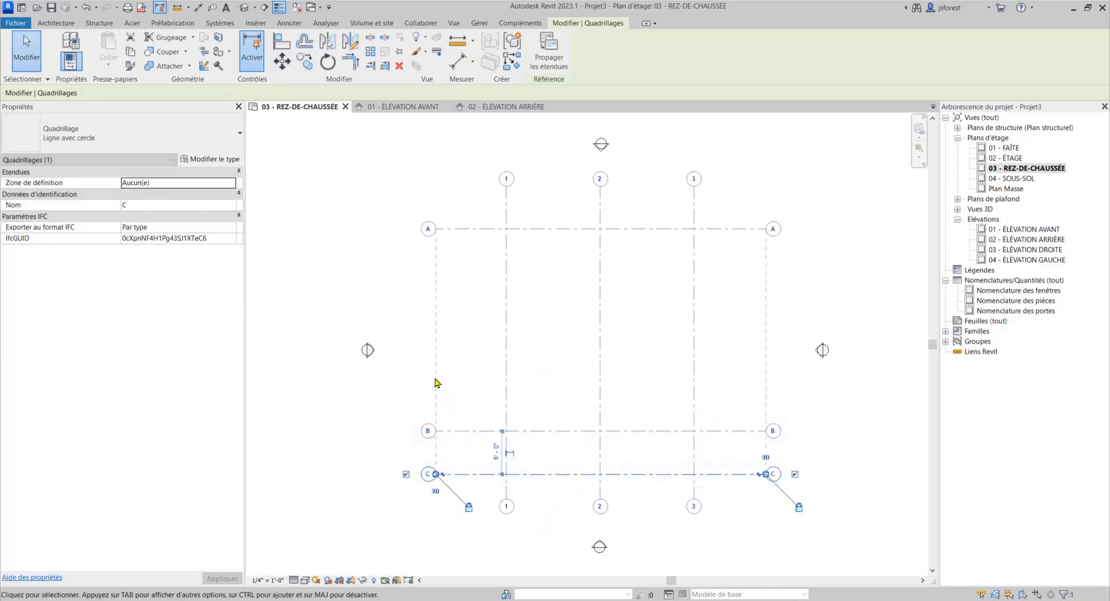
click(420, 359)
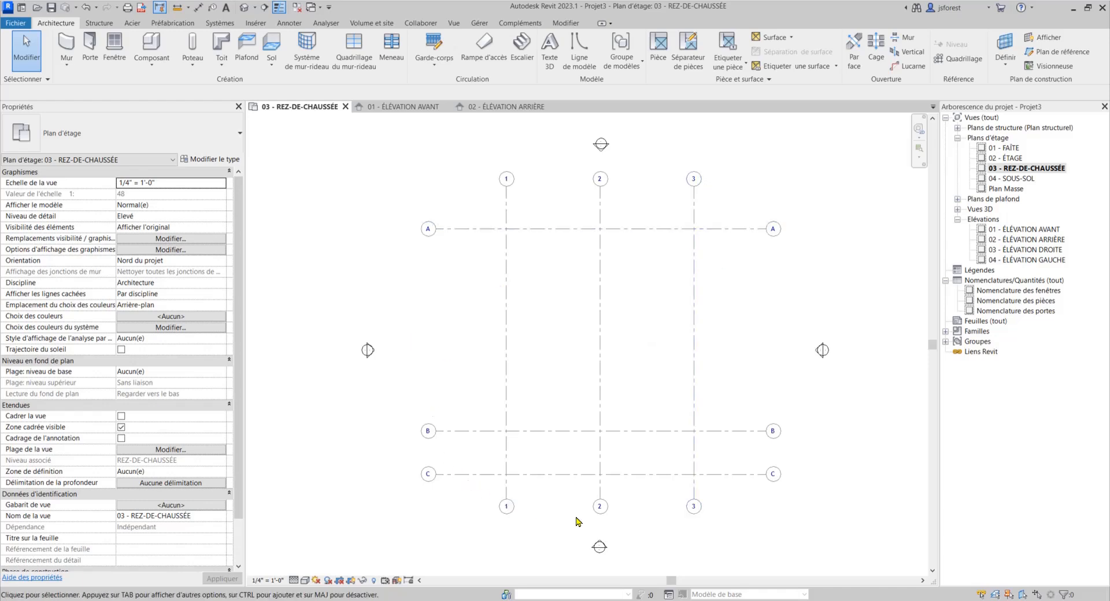
Draw a closed chain of Générique - Ext. 200 mm walls through grid intersections B1, A1, A3, C3, C2, B2 and back to B1
middle_drag(736, 483, 708, 462)
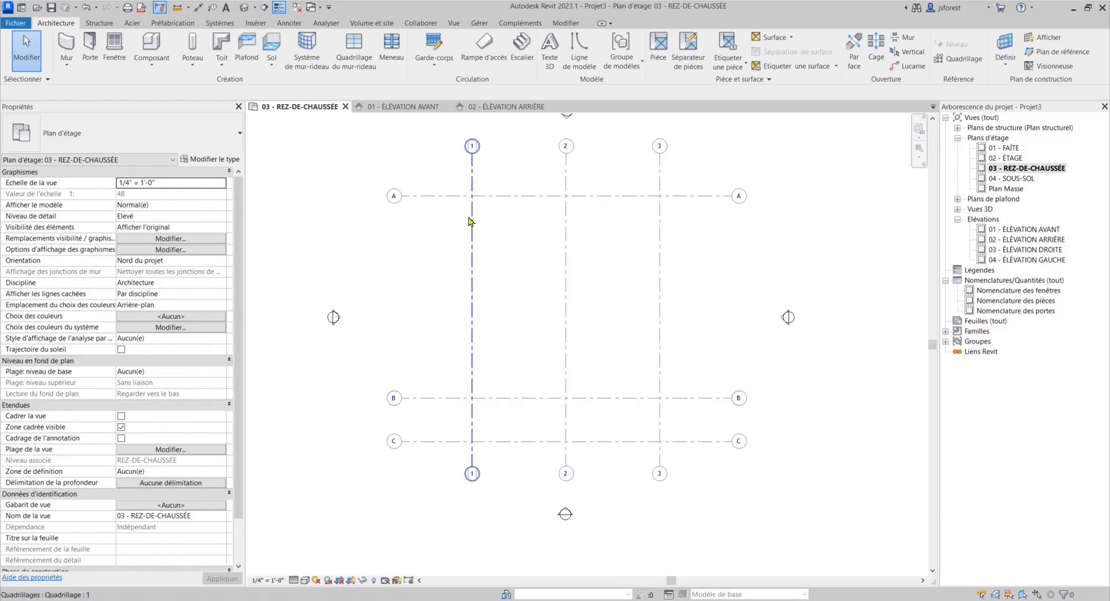
click(67, 46)
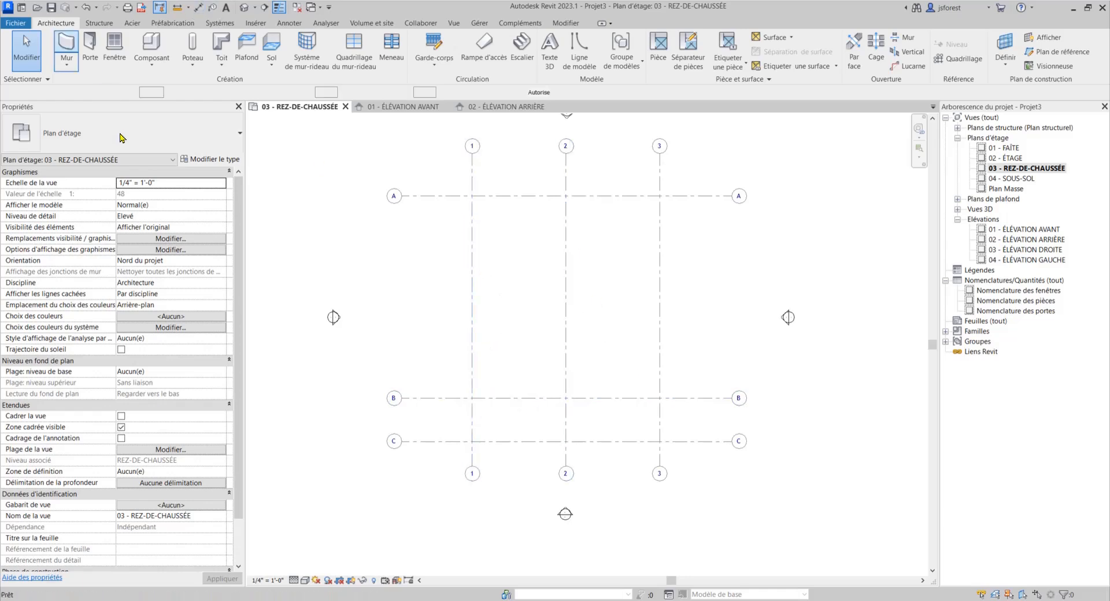
click(472, 398)
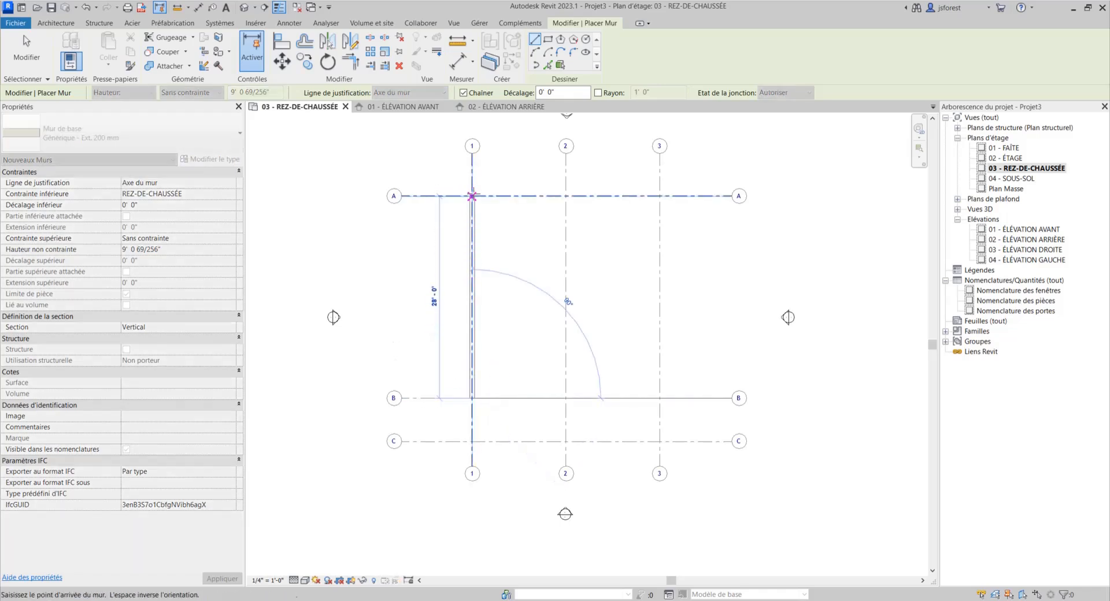
click(472, 196)
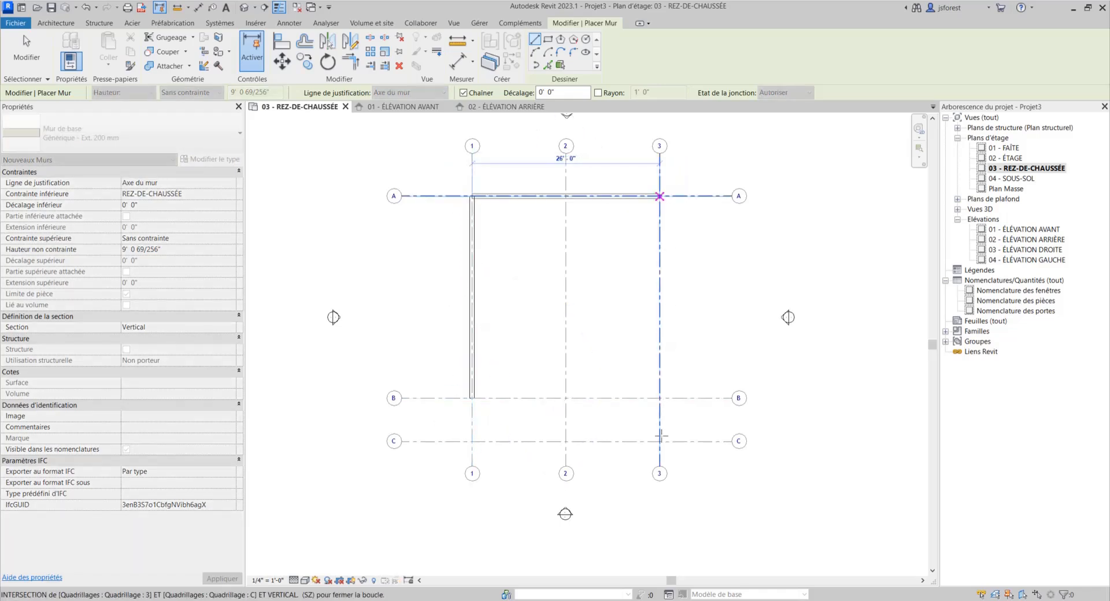
click(660, 441)
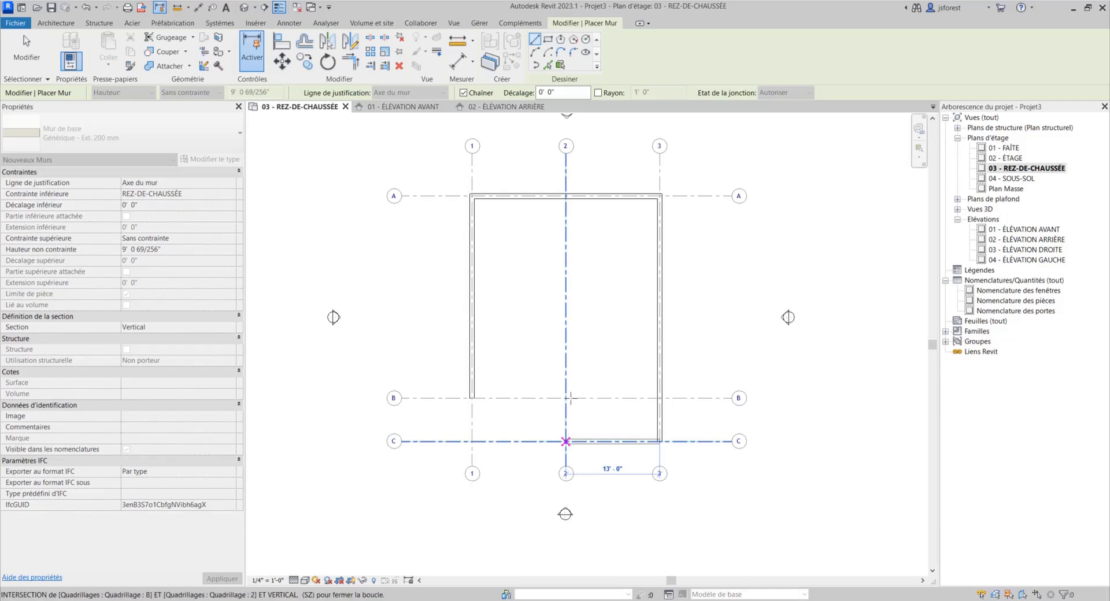
click(565, 441)
click(566, 398)
click(473, 398)
key(Escape)
key(Escape)
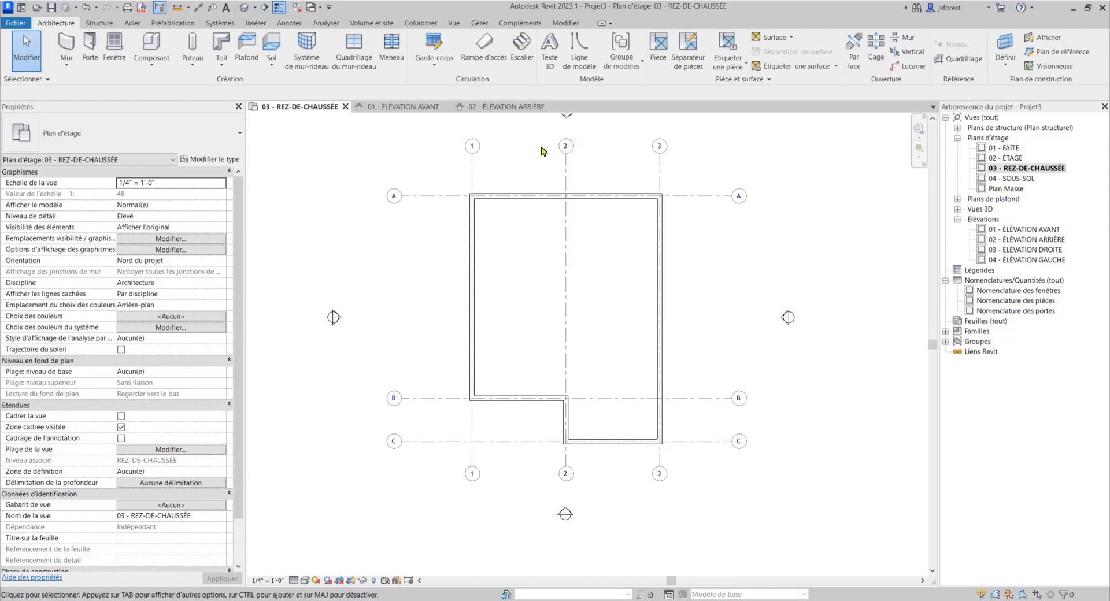
Hide grid line B's east bubble, switch that end to 2D extent and shorten it to just east of grid line 2
middle_drag(564, 142, 560, 192)
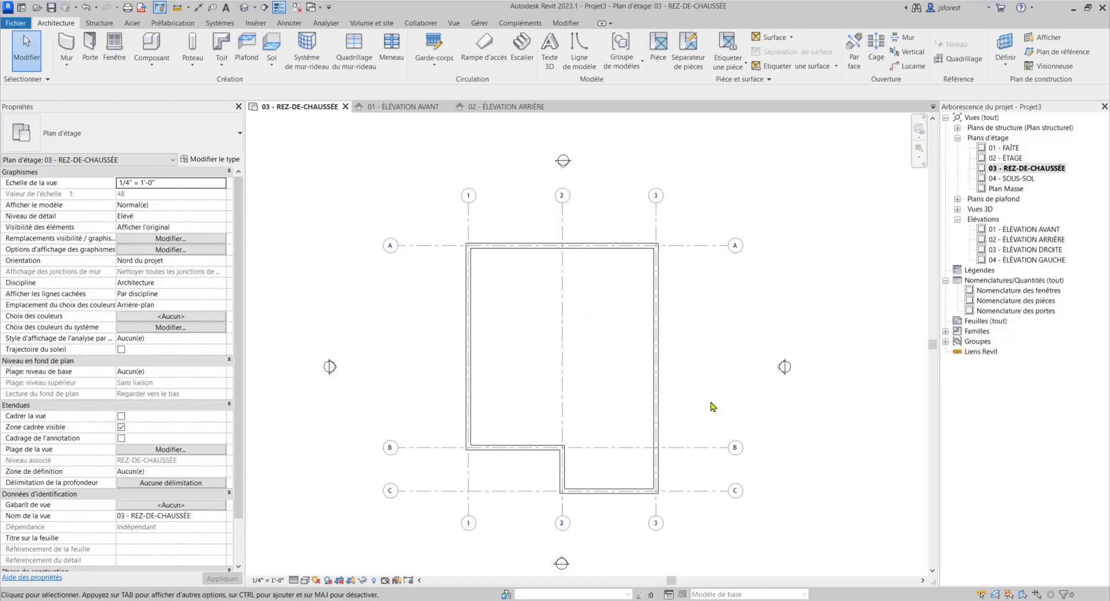
click(714, 449)
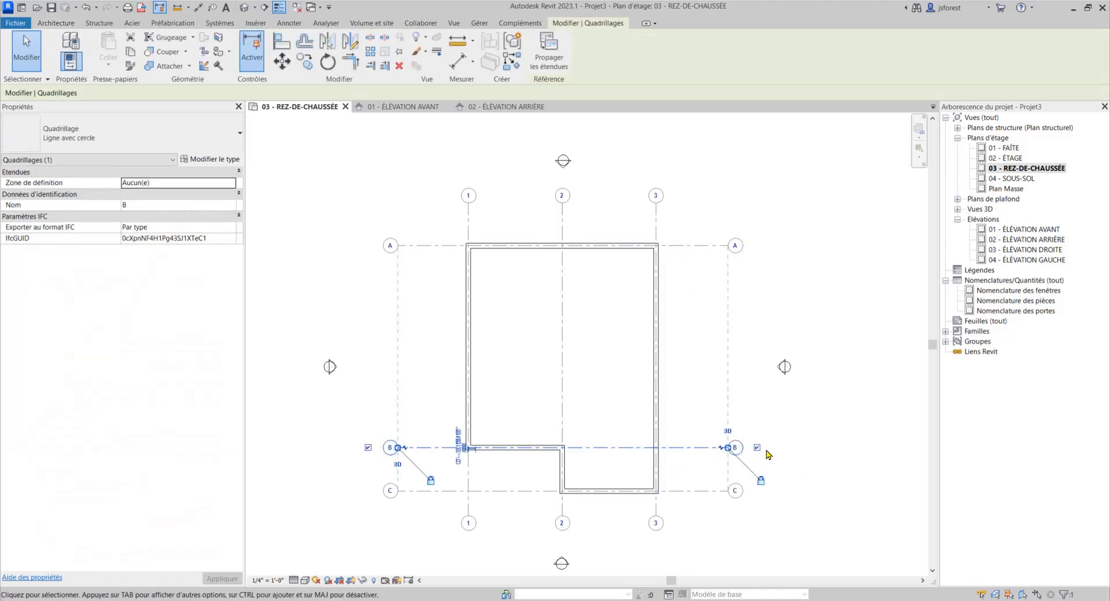
click(757, 448)
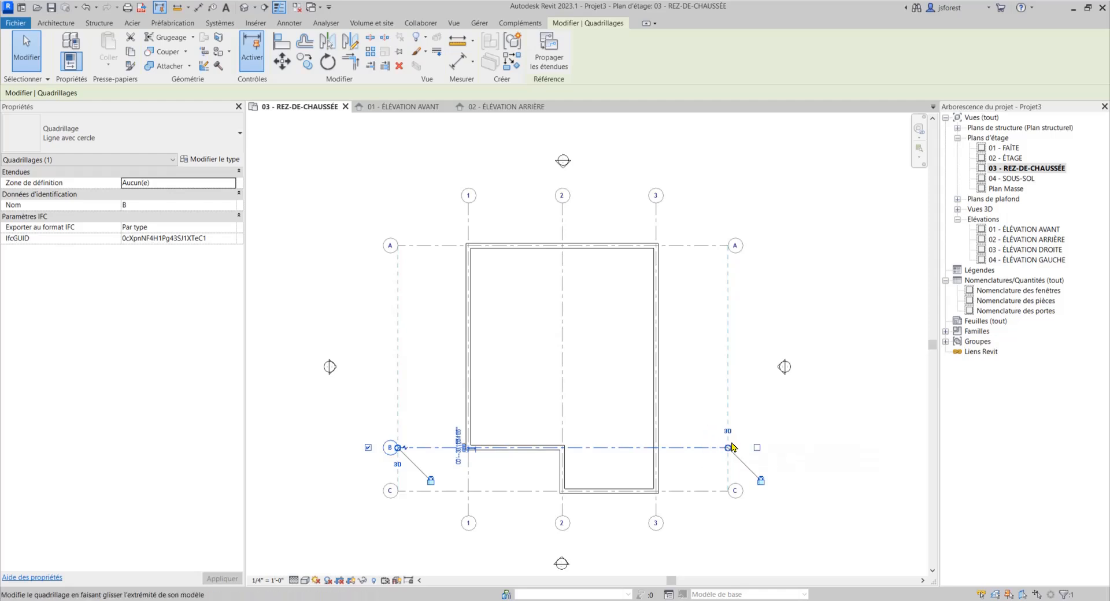
mouse_move(728, 449)
mouse_down()
mouse_move(706, 448)
mouse_move(728, 449)
mouse_up()
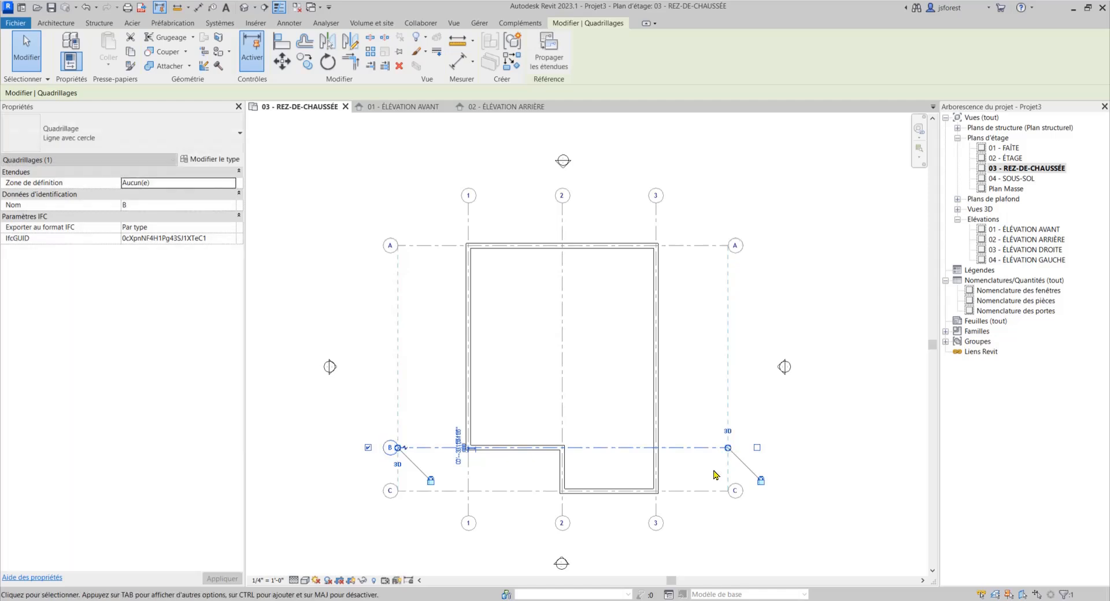
click(728, 432)
drag(728, 448, 585, 454)
click(615, 386)
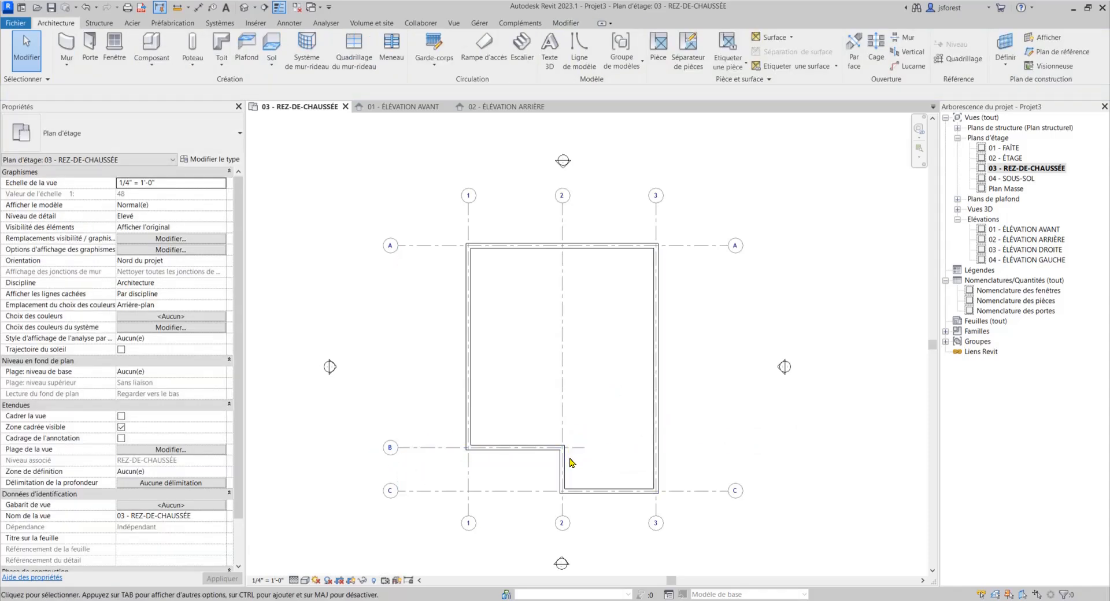
Hide grid line 2's north bubble, switch that end to 2D extent and shorten it to just north of grid line B
click(565, 344)
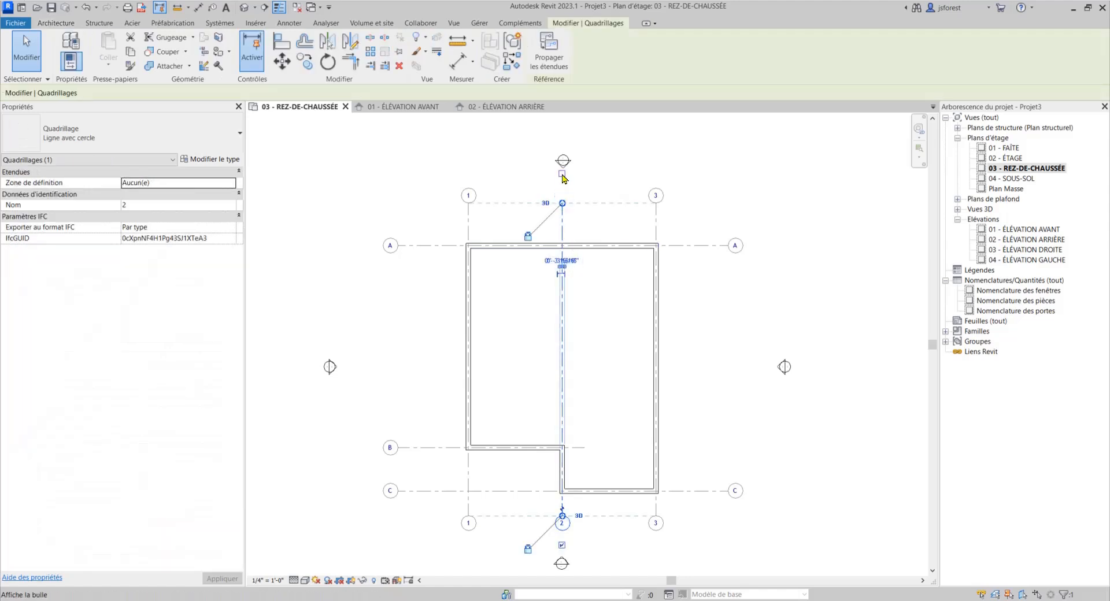
click(545, 203)
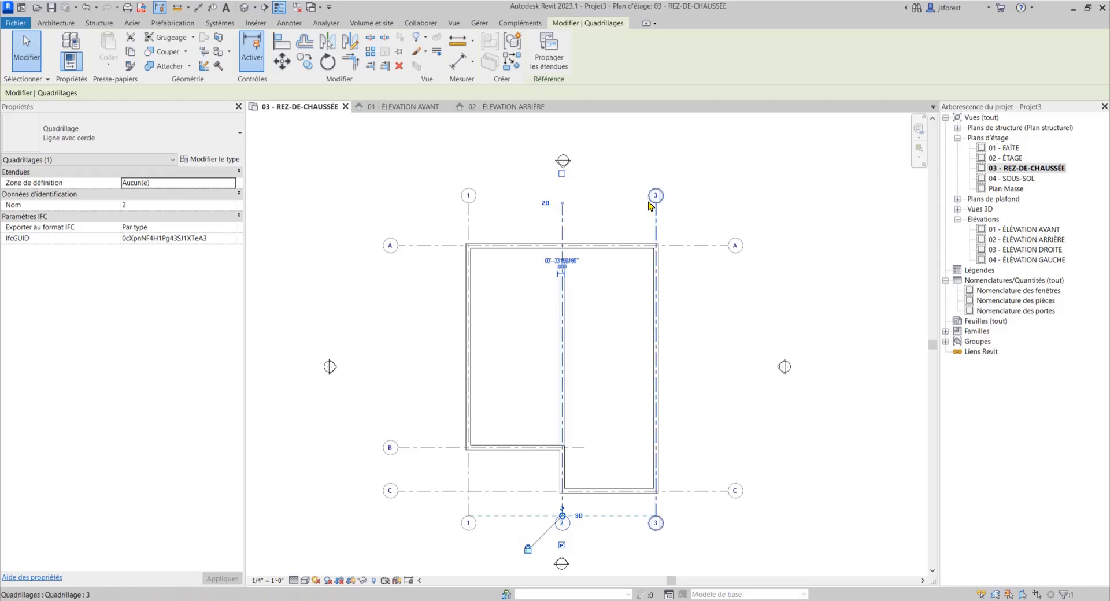
mouse_move(573, 238)
mouse_down()
mouse_move(570, 332)
mouse_move(593, 426)
mouse_up()
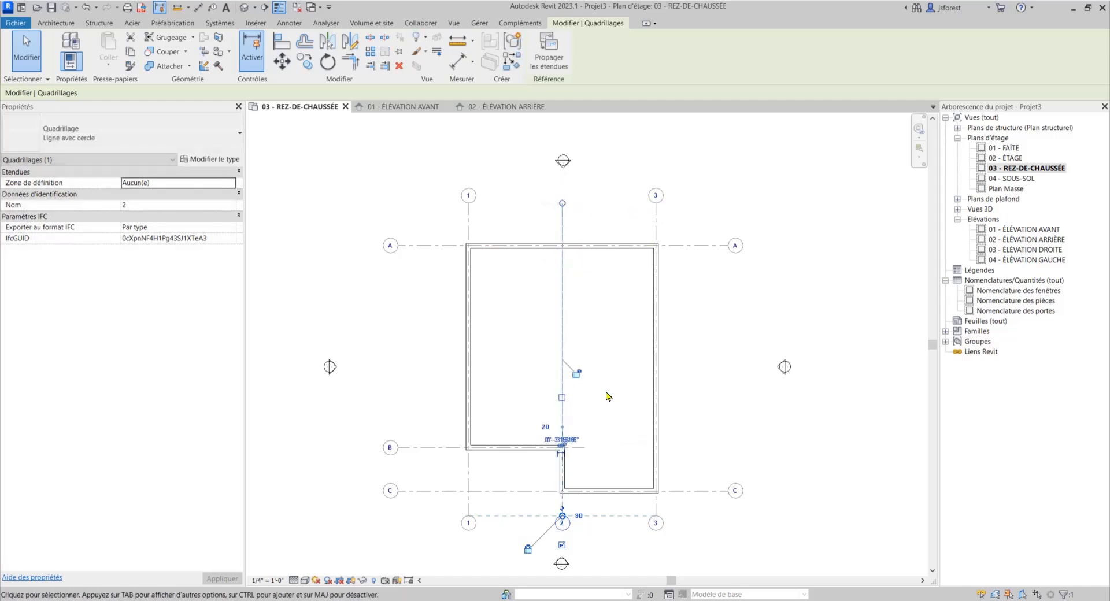
click(606, 397)
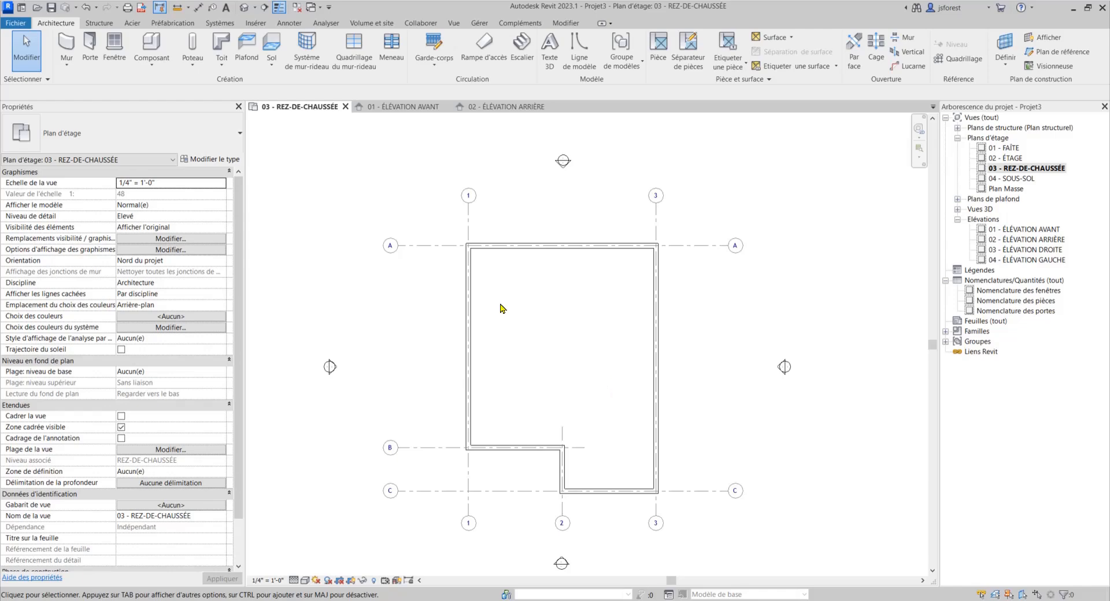
Delete all six Générique - Ext. 200 mm exterior walls from the ground-floor plan, keeping the grid lines
drag(441, 225, 677, 496)
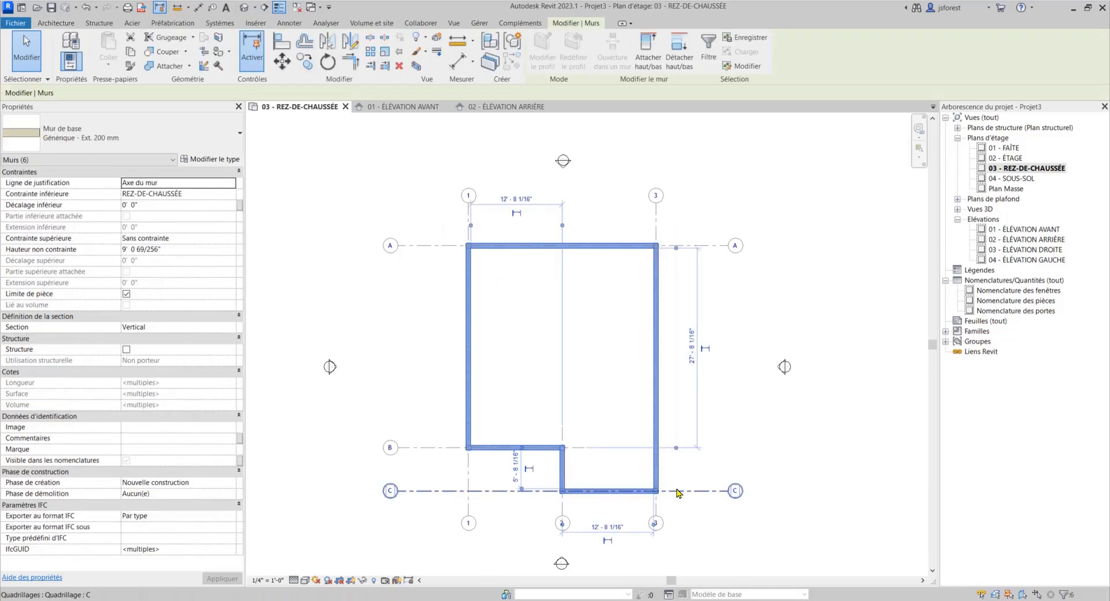
key(Delete)
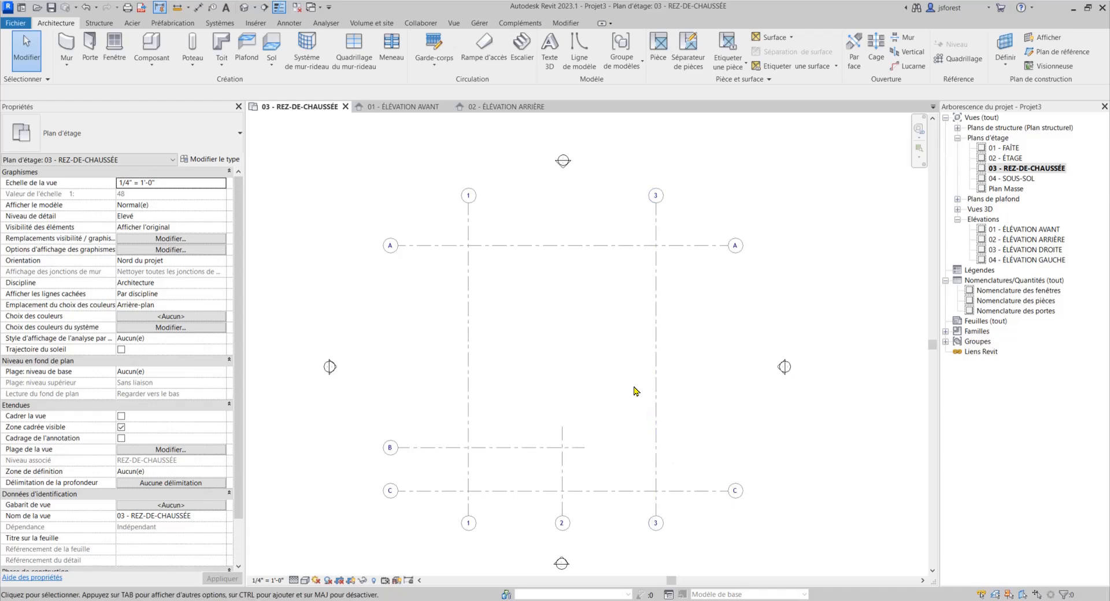
scroll(543, 375, down, 2)
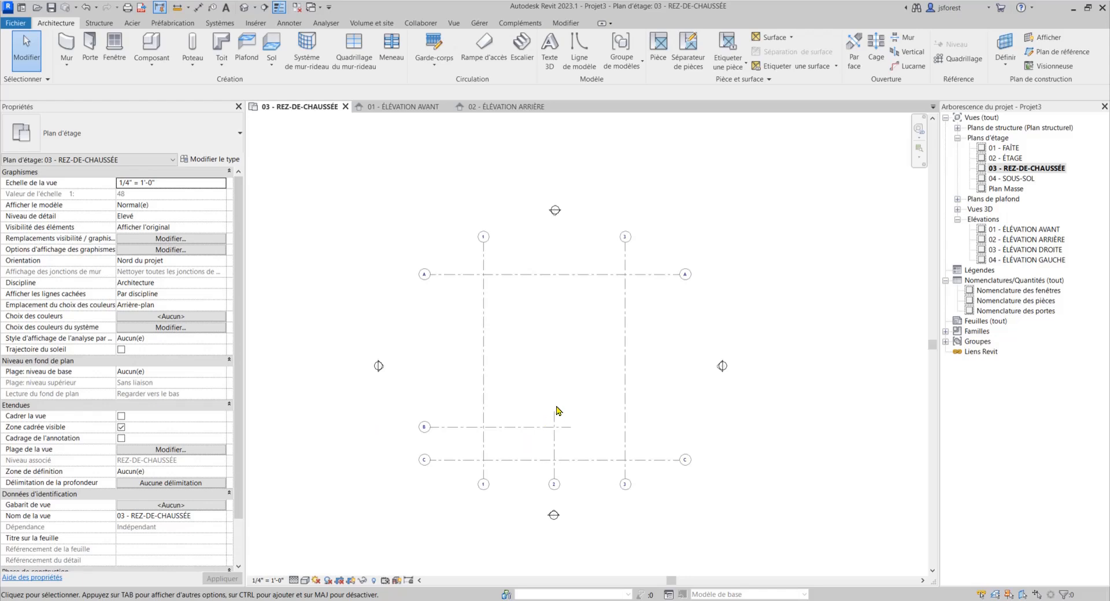
Propagate the extents of all six grid lines from 03 - REZ-DE-CHAUSSÉE to every listed floor, ceiling and structural plan
double_click(1012, 149)
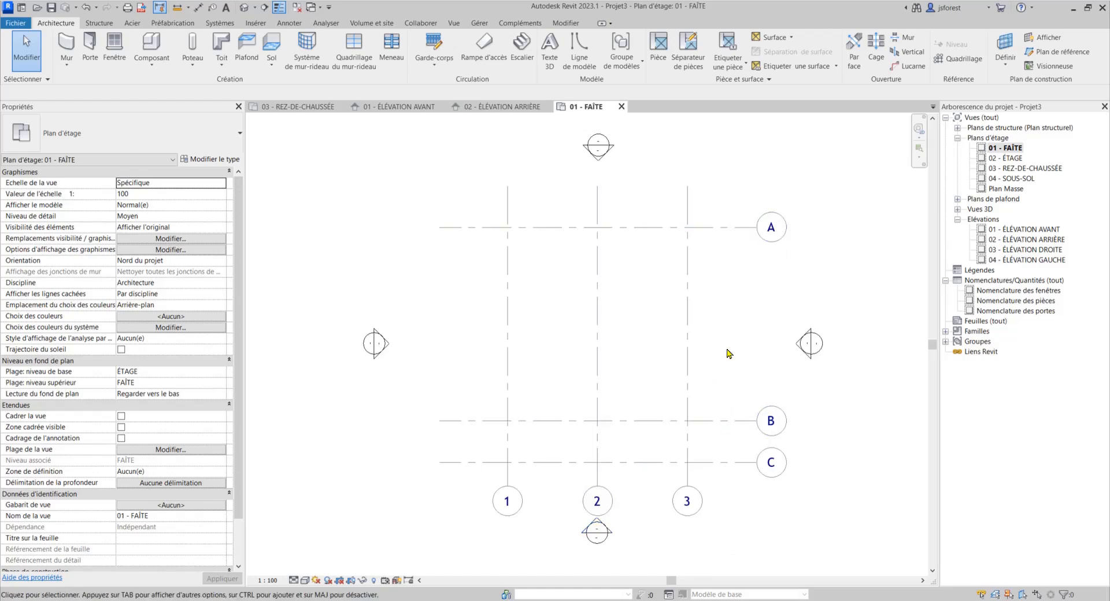
double_click(1020, 168)
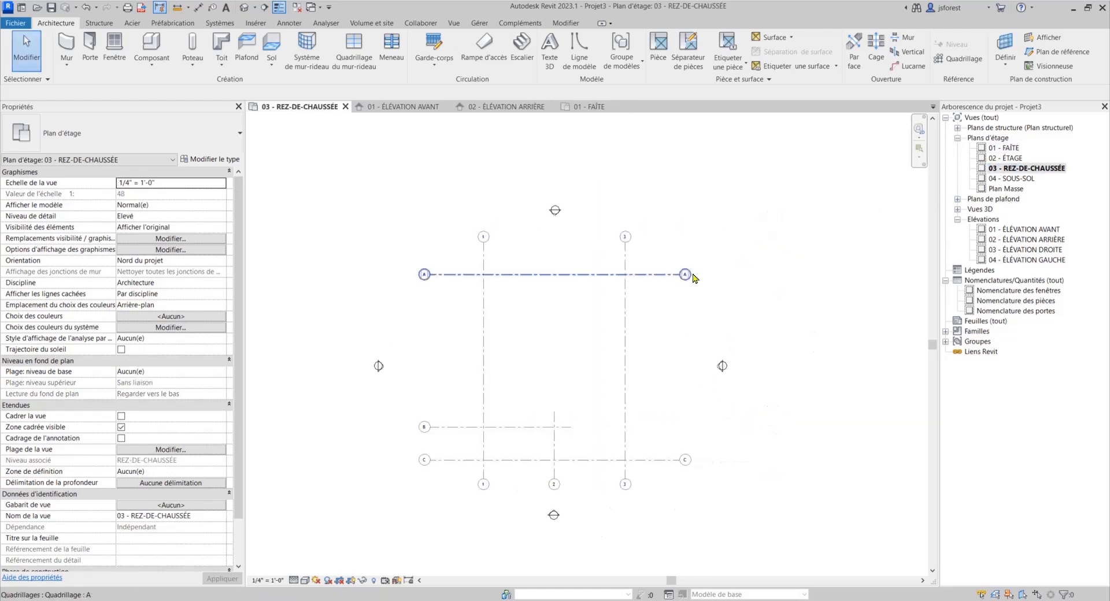
drag(527, 418, 457, 470)
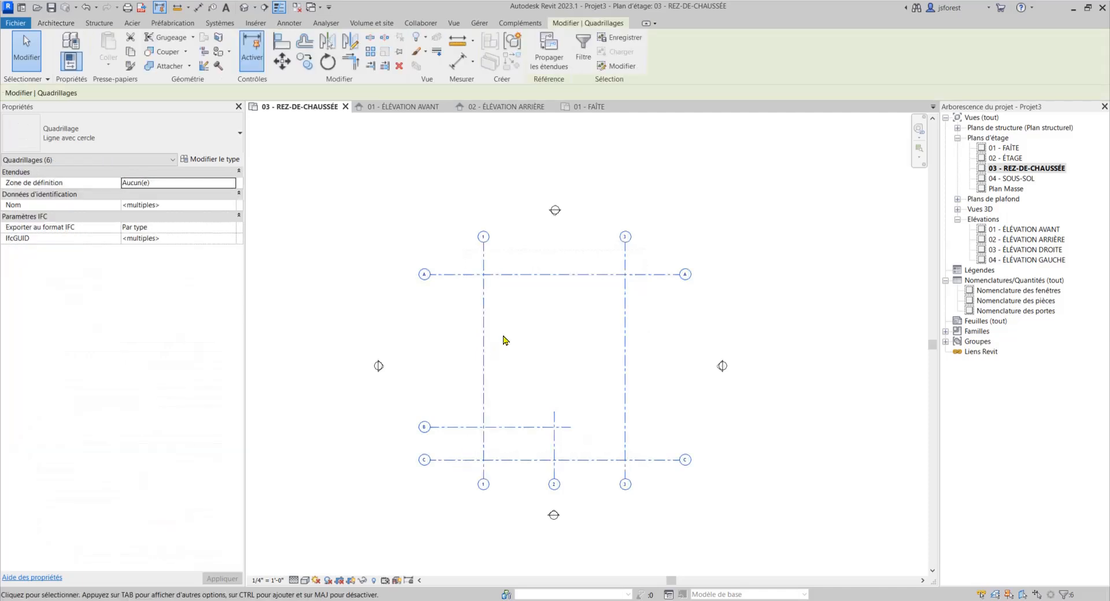
click(549, 54)
click(465, 242)
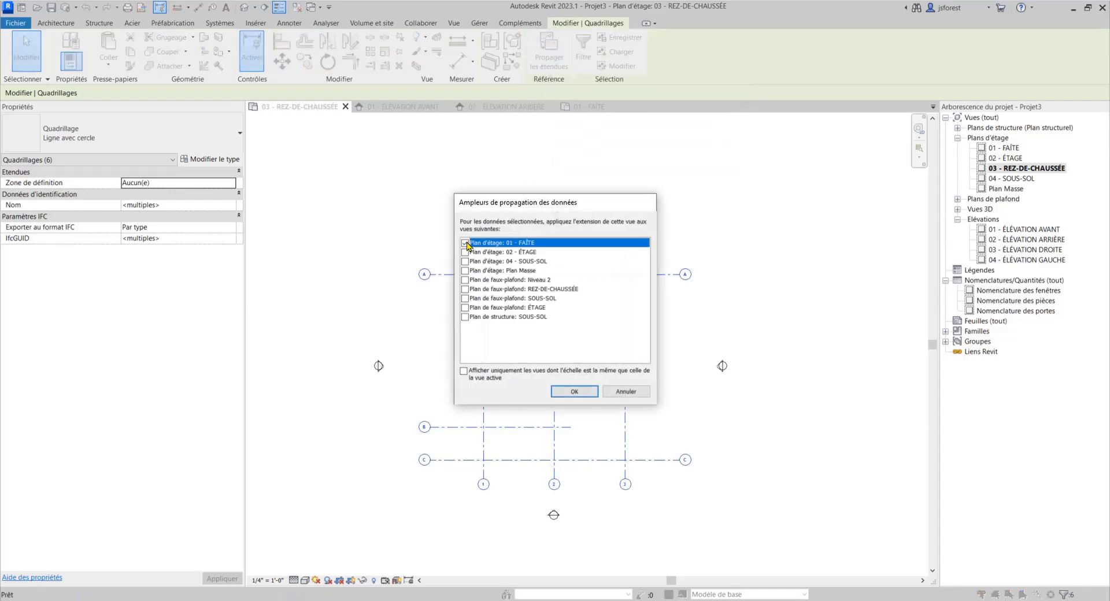
click(465, 252)
click(465, 262)
click(465, 271)
click(465, 281)
click(466, 290)
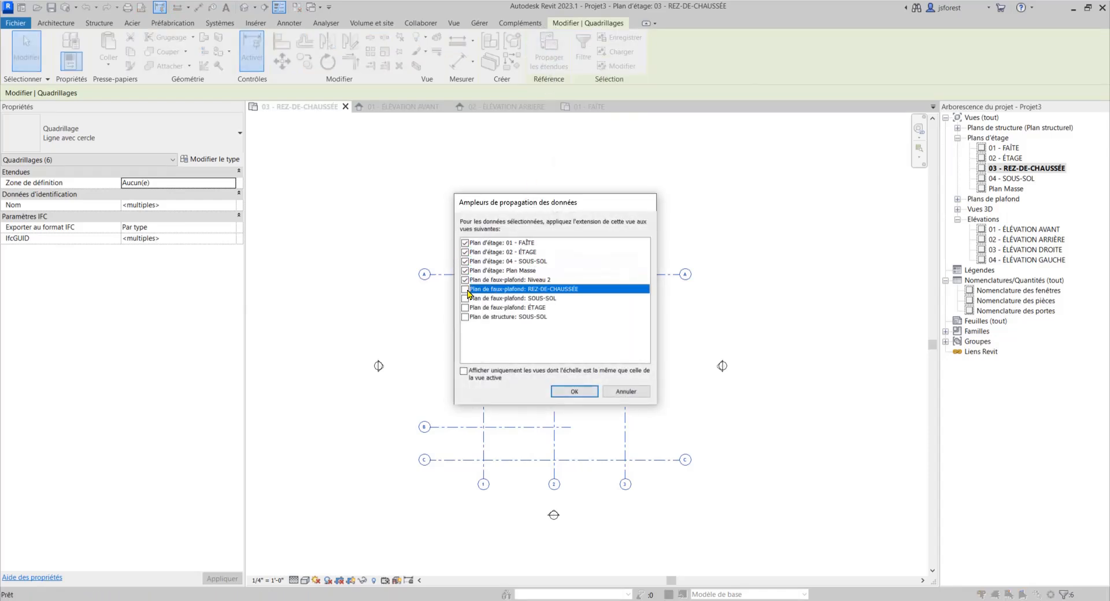
click(466, 299)
click(465, 290)
click(466, 309)
click(466, 318)
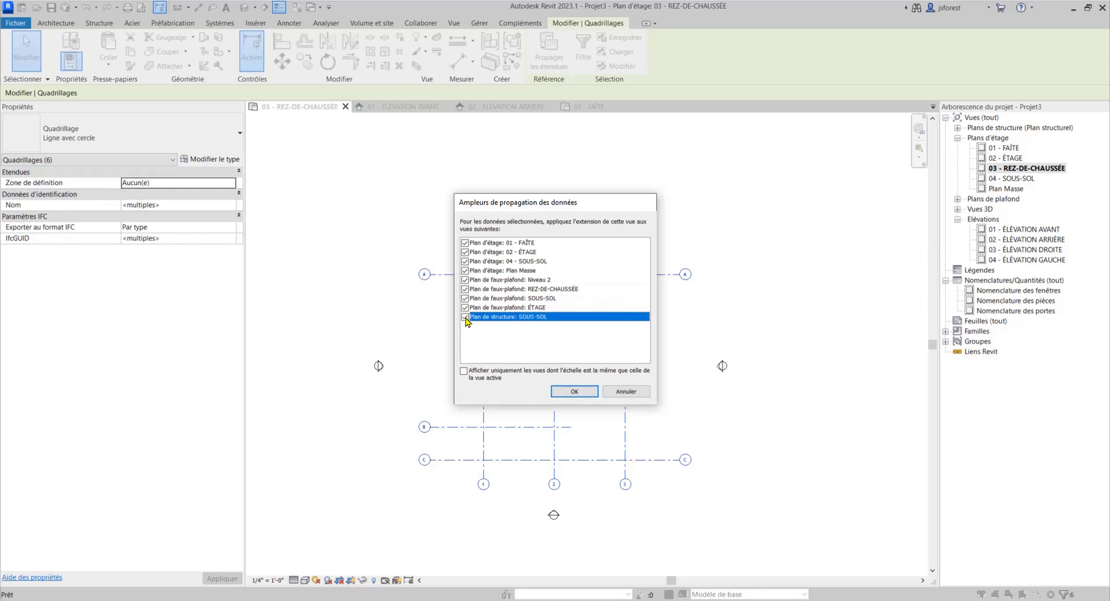
click(575, 392)
click(665, 375)
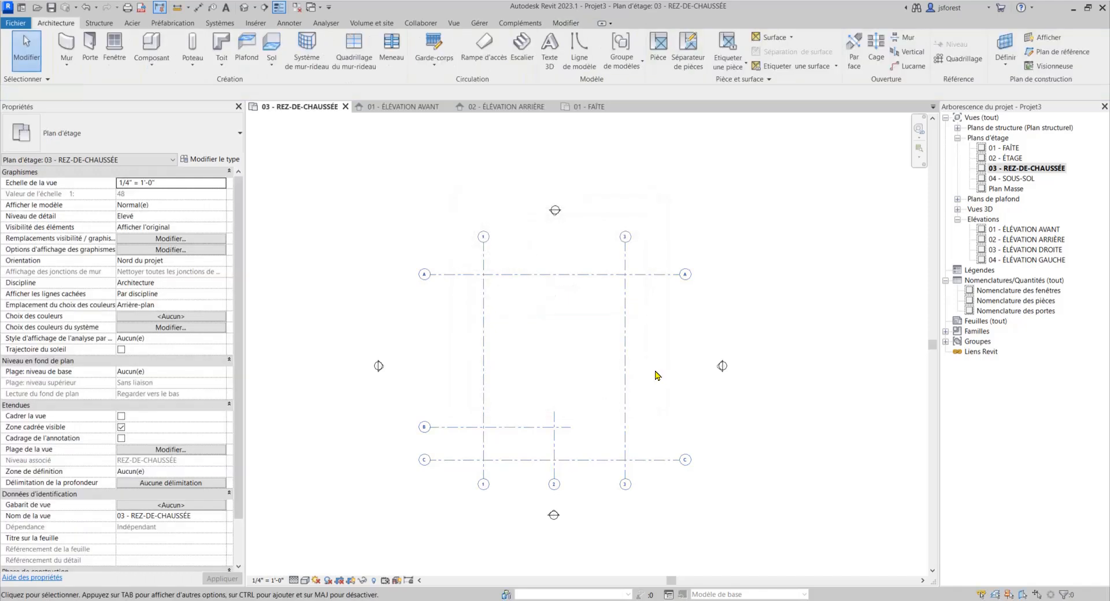
Set the scale of the 01 - FAÎTE, 02 - ÉTAGE and 04 - SOUS-SOL floor plans to 1/4" = 1'-0"
double_click(1012, 149)
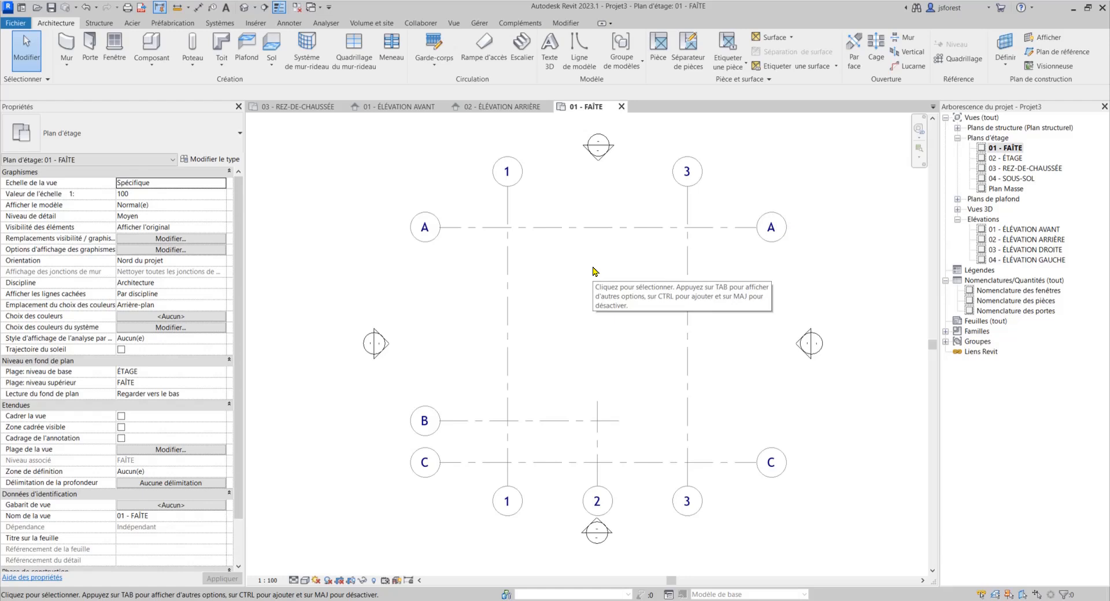
click(272, 580)
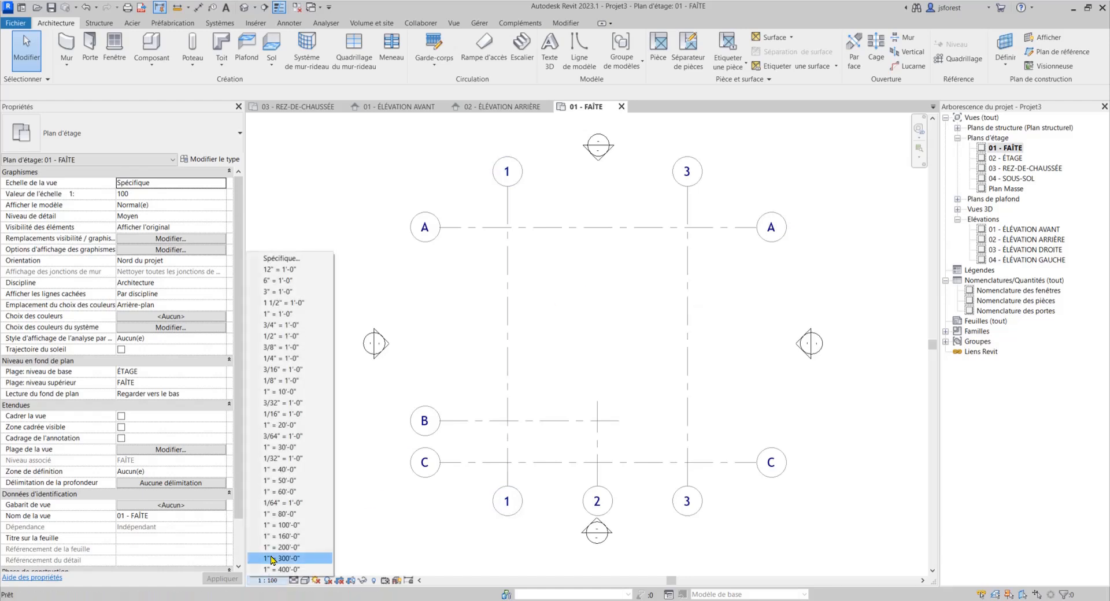
click(279, 359)
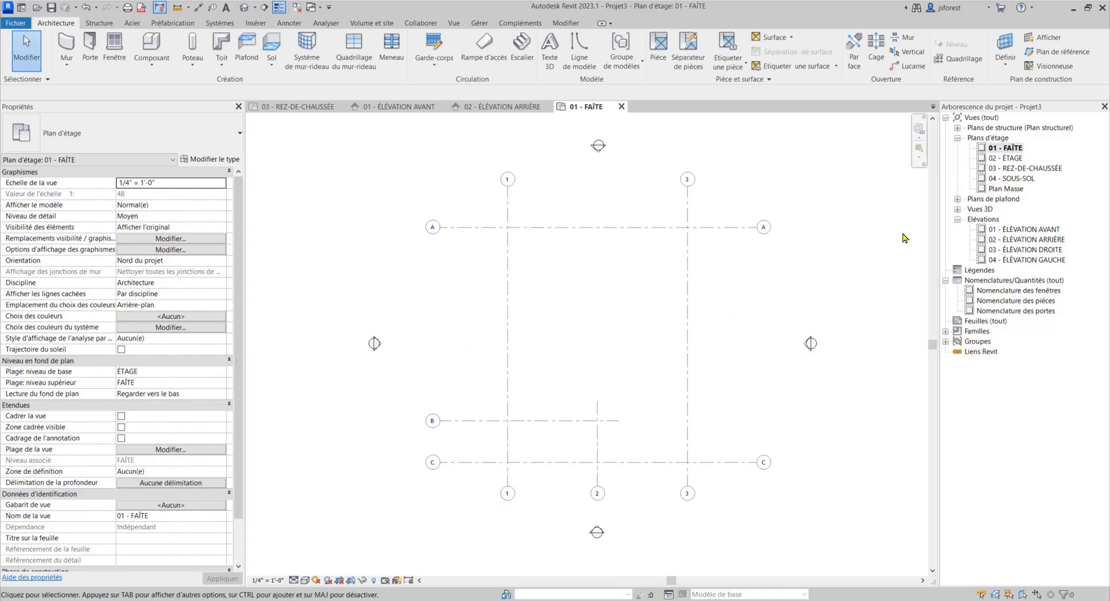
double_click(1020, 158)
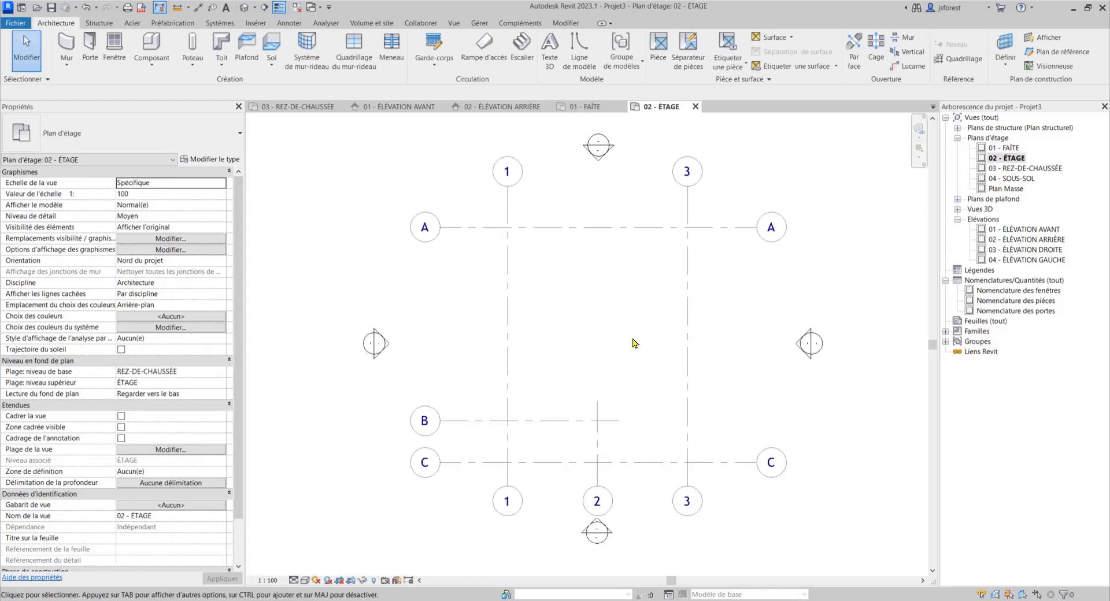
click(268, 581)
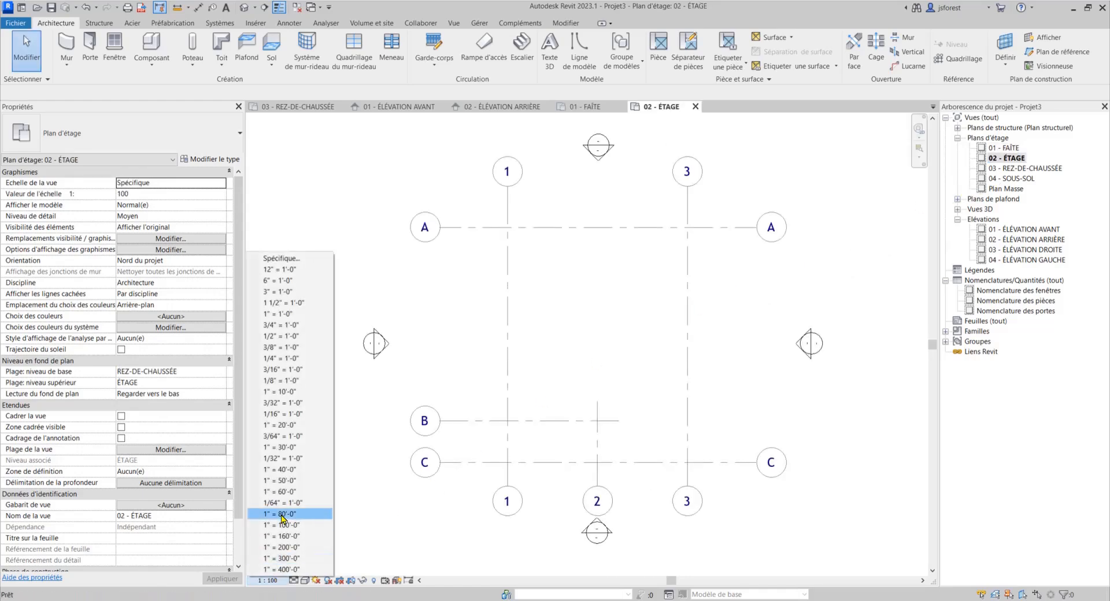
click(276, 359)
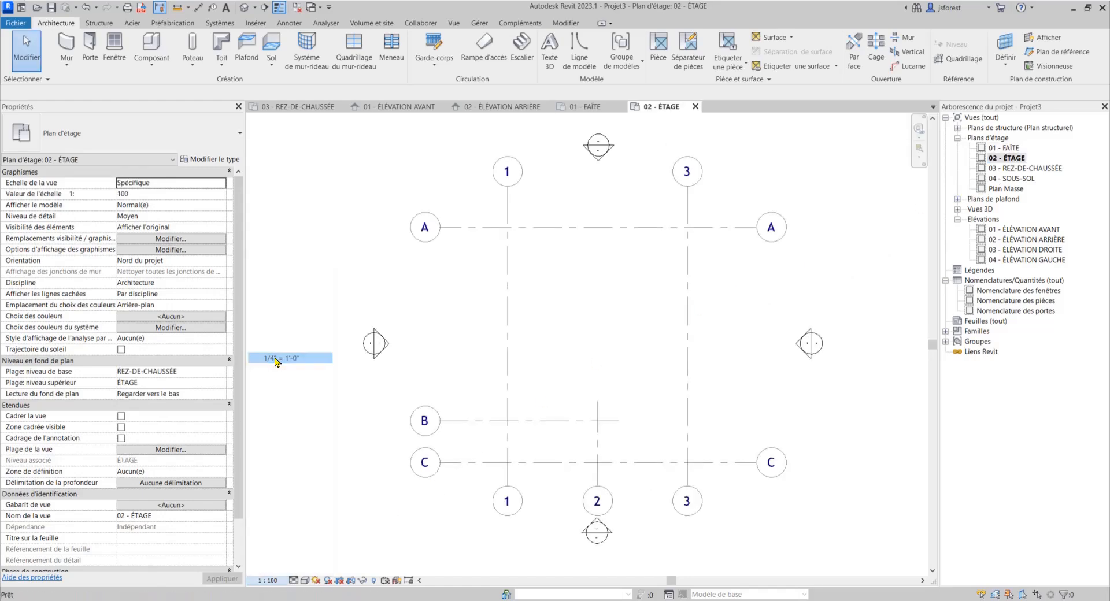
double_click(1018, 179)
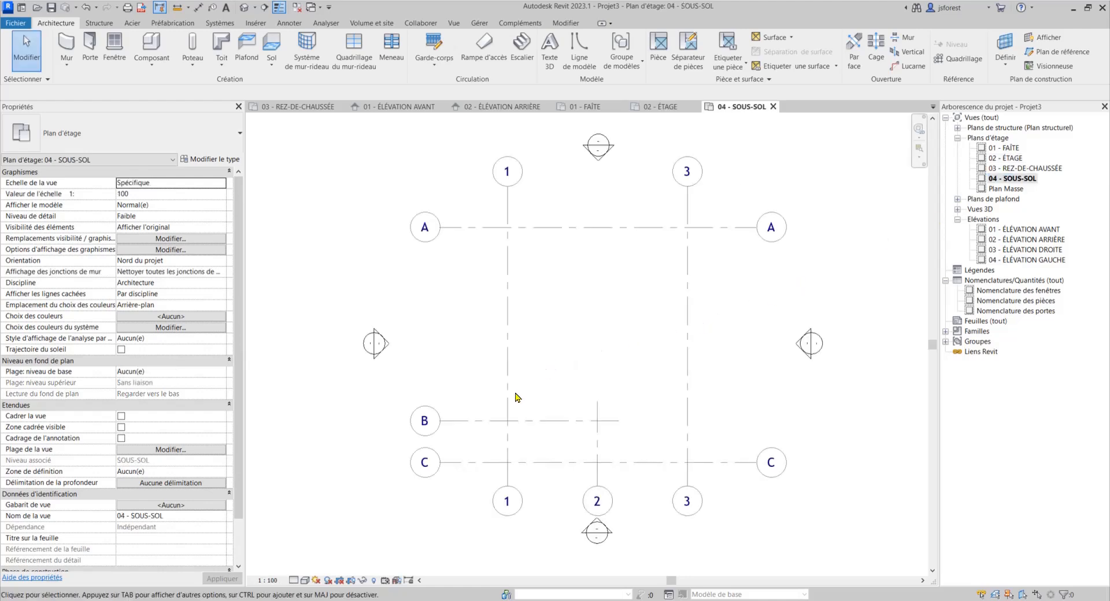
click(268, 581)
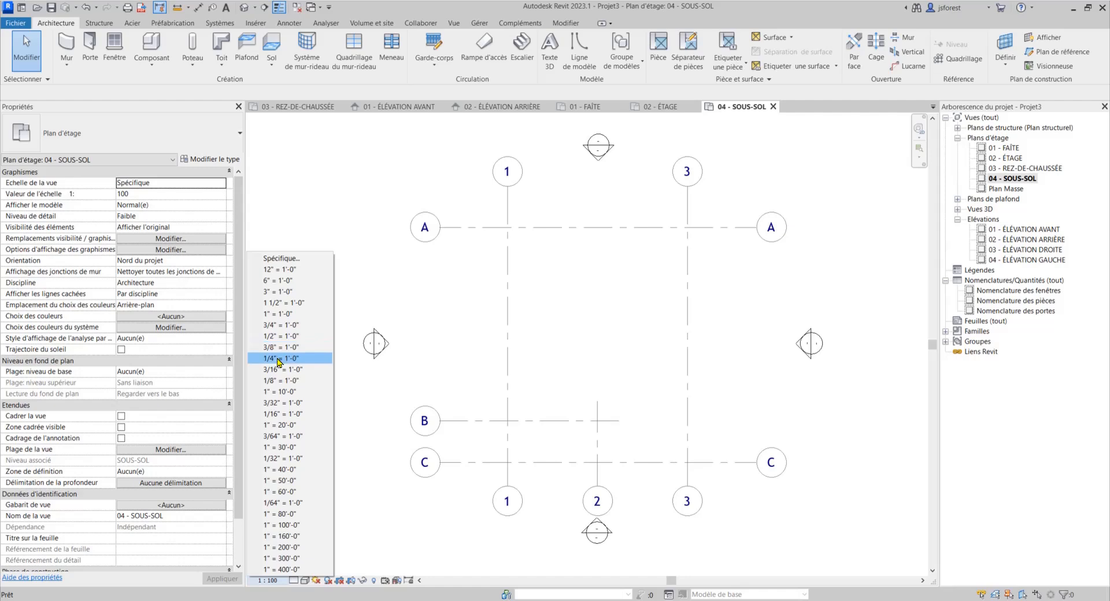
click(281, 357)
In elevation 03 - ÉLÉVATION DROITE, pull the SOUS-SOL level's head back into alignment with the level heads above it
double_click(1035, 229)
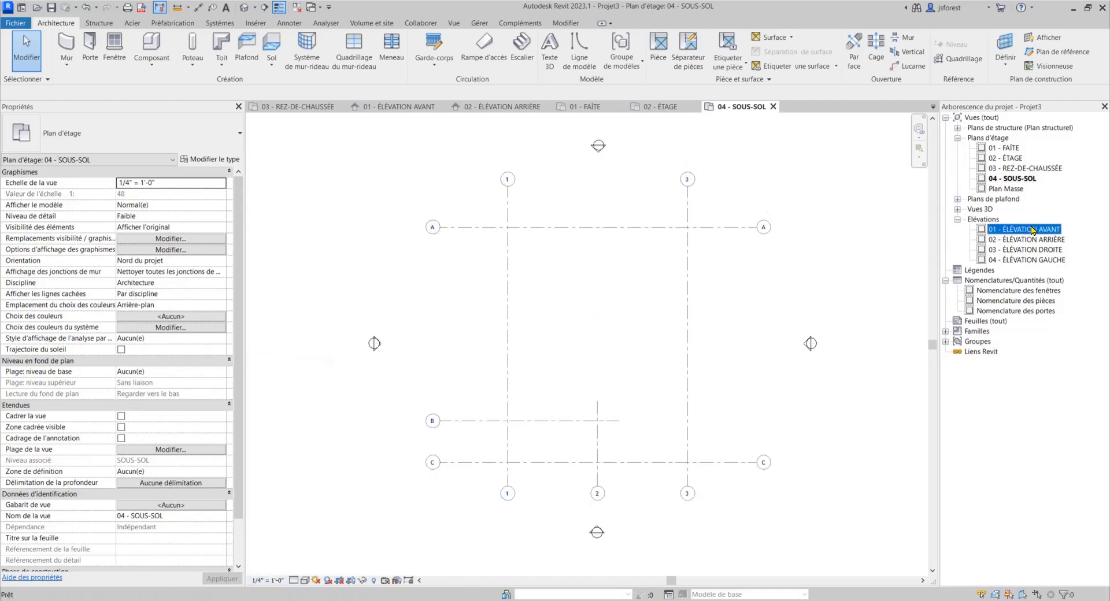
double_click(1029, 240)
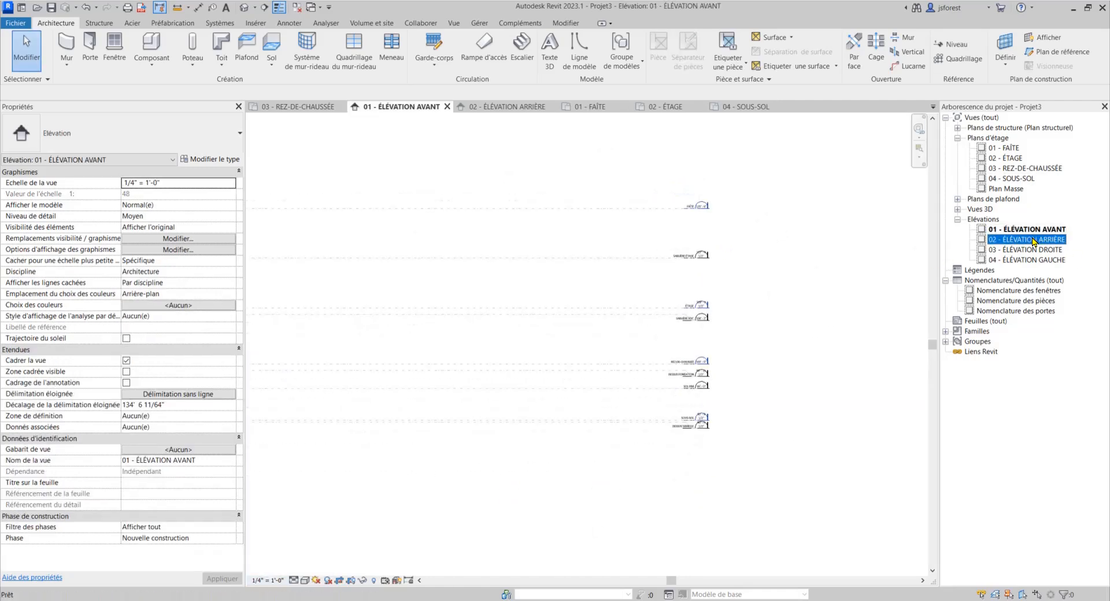
double_click(1019, 250)
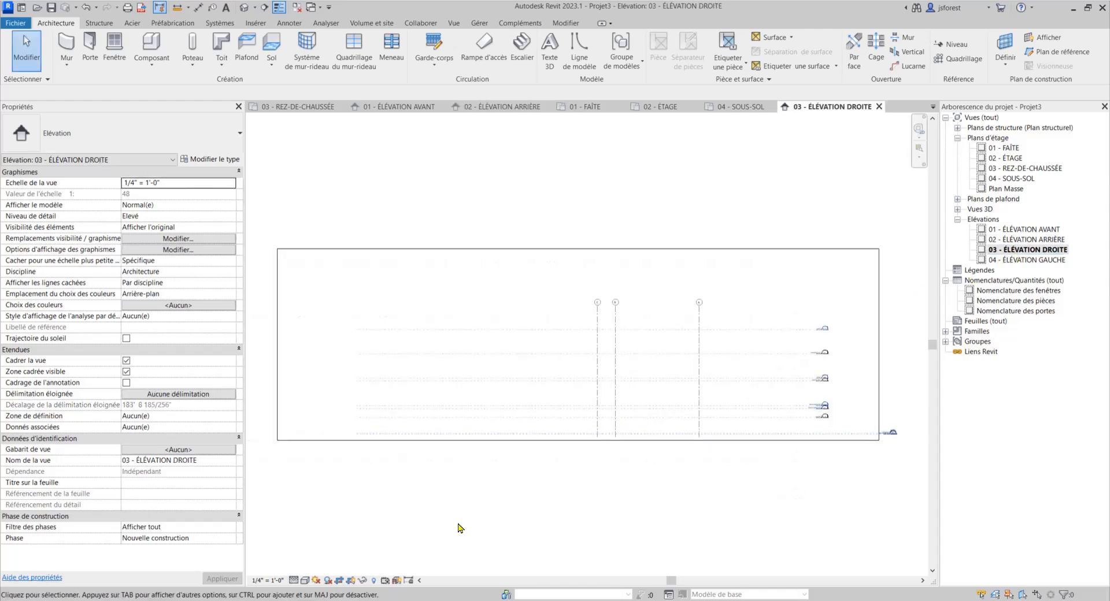
scroll(895, 434, up, 5)
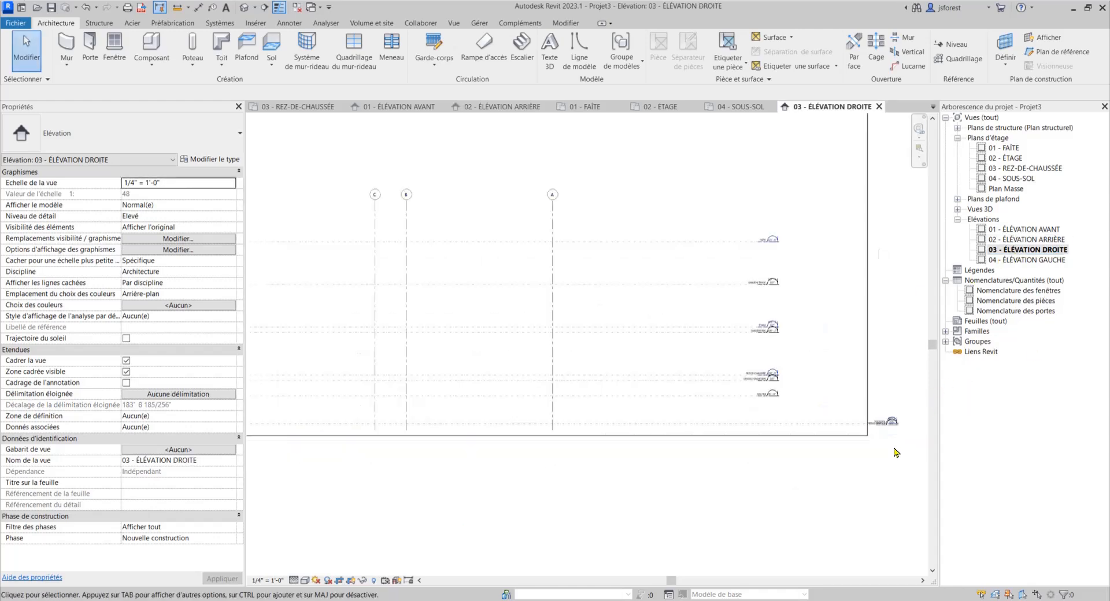
click(775, 404)
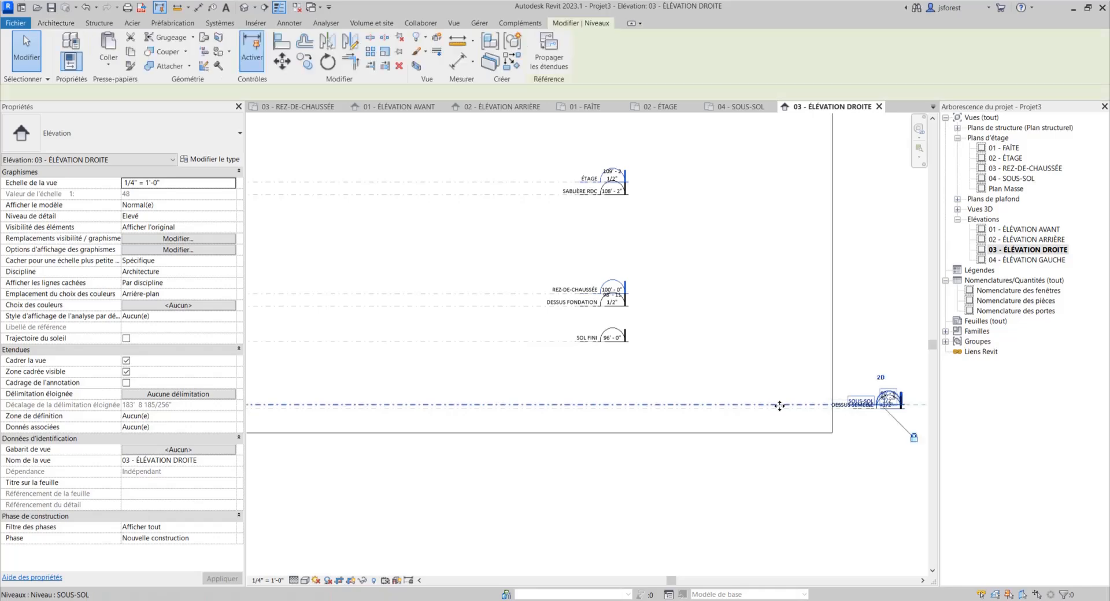
drag(880, 407, 603, 386)
click(674, 355)
scroll(643, 398, down, 2)
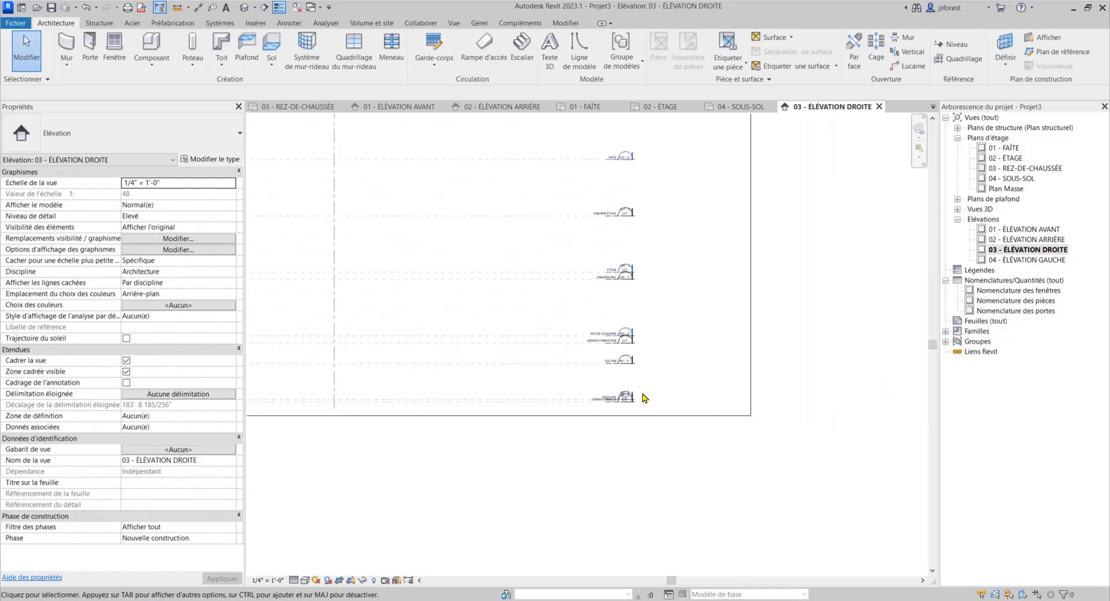
Set the scale of the 04 - ÉLÉVATION GAUCHE elevation to 1/4" = 1'-0"
double_click(1051, 261)
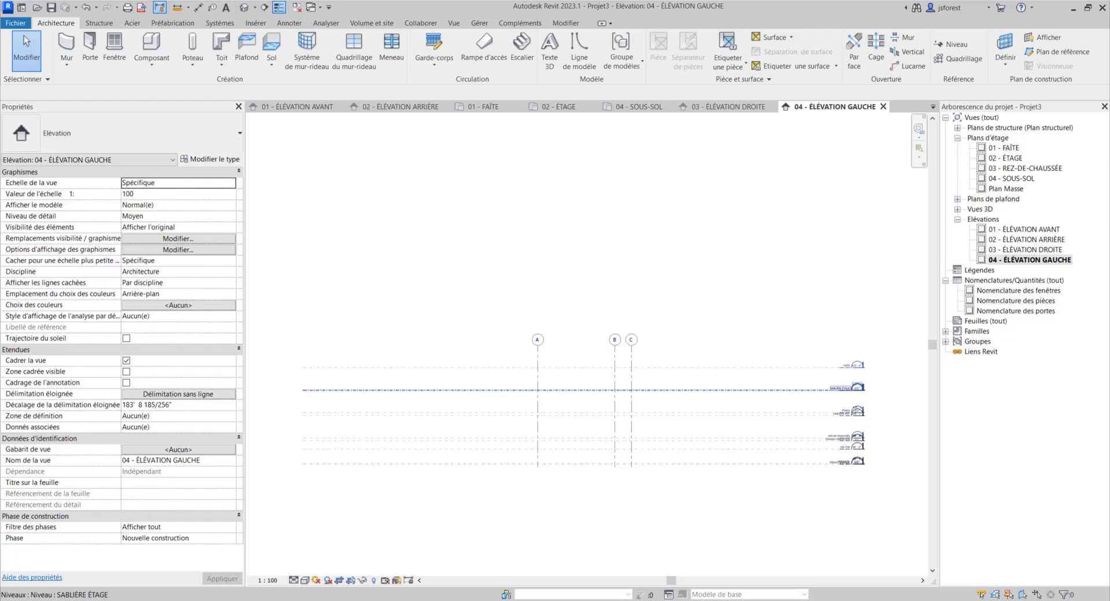
click(269, 580)
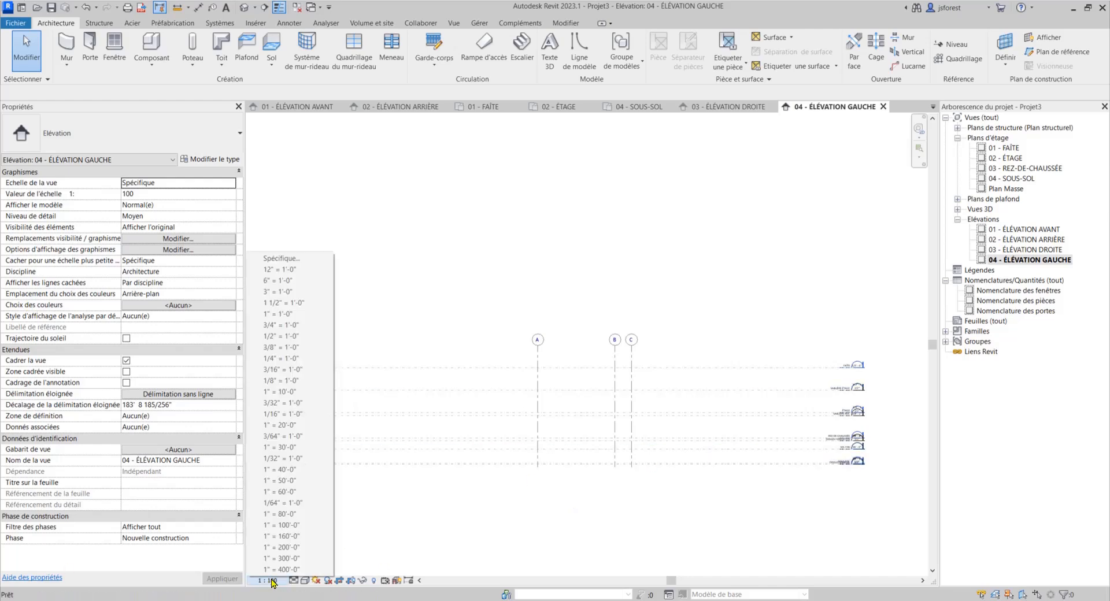
click(280, 359)
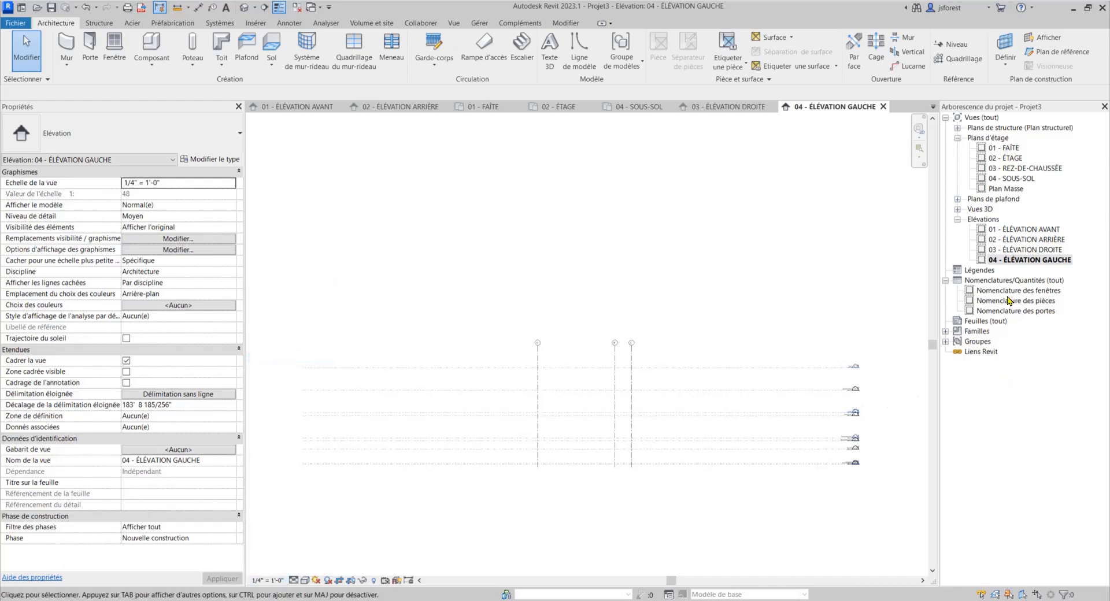
Examine the levels in elevations 03 - ÉLÉVATION DROITE and 02 - ÉLÉVATION ARRIÈRE, inspecting the level heads in the rear view closely
double_click(1013, 251)
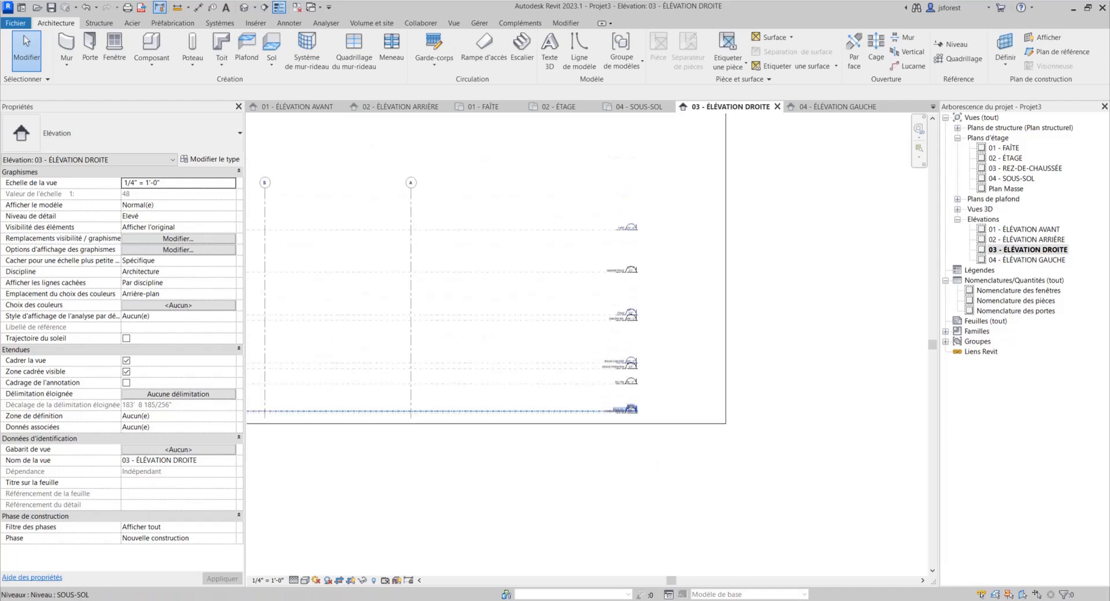
double_click(1041, 239)
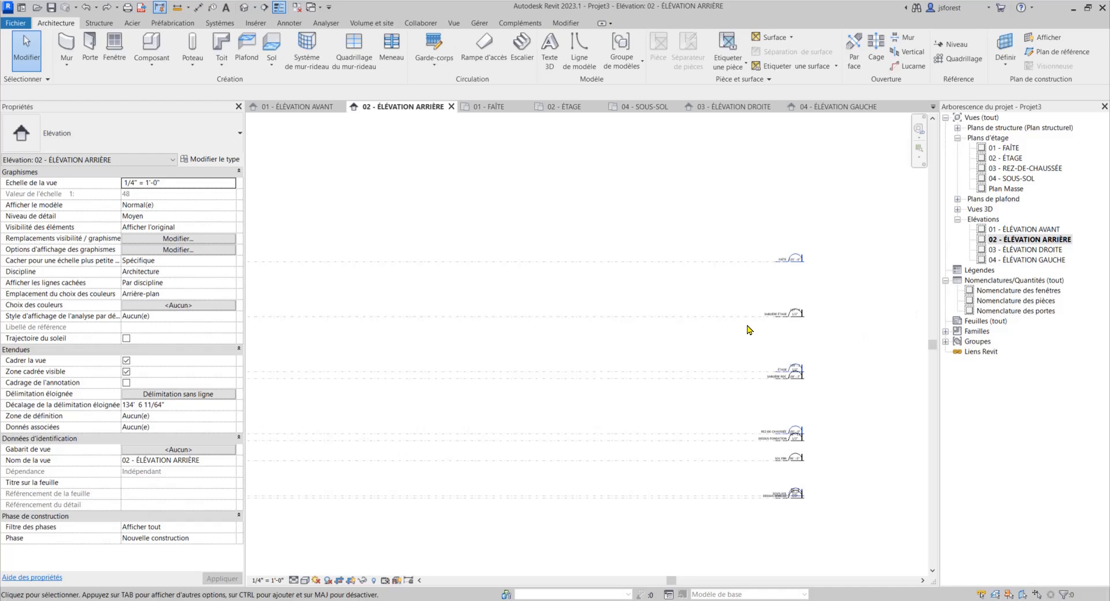
scroll(787, 393, up, 4)
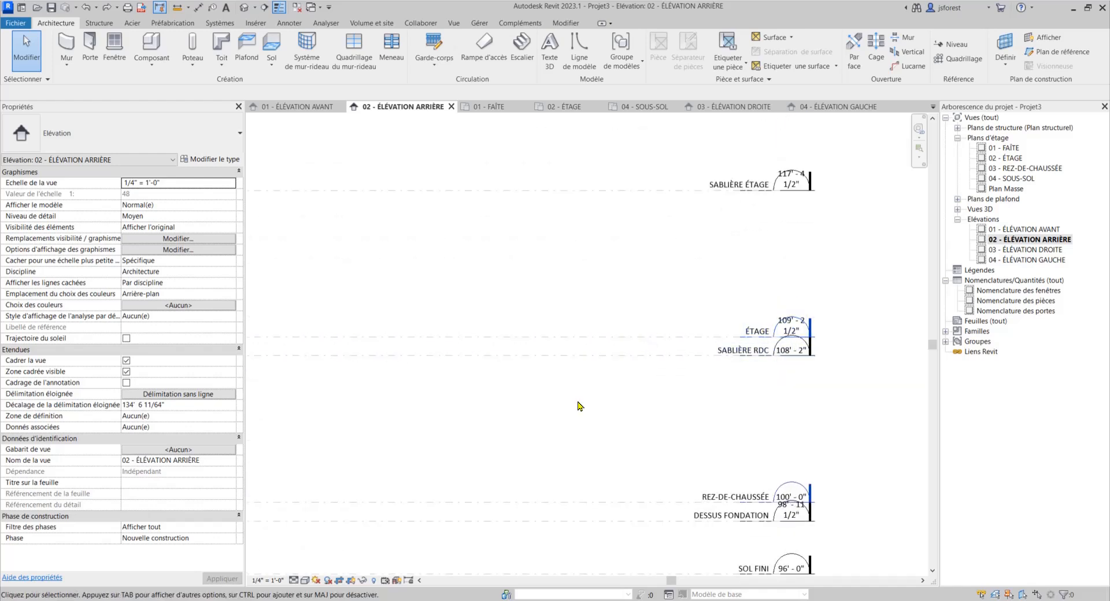
scroll(578, 396, down, 1)
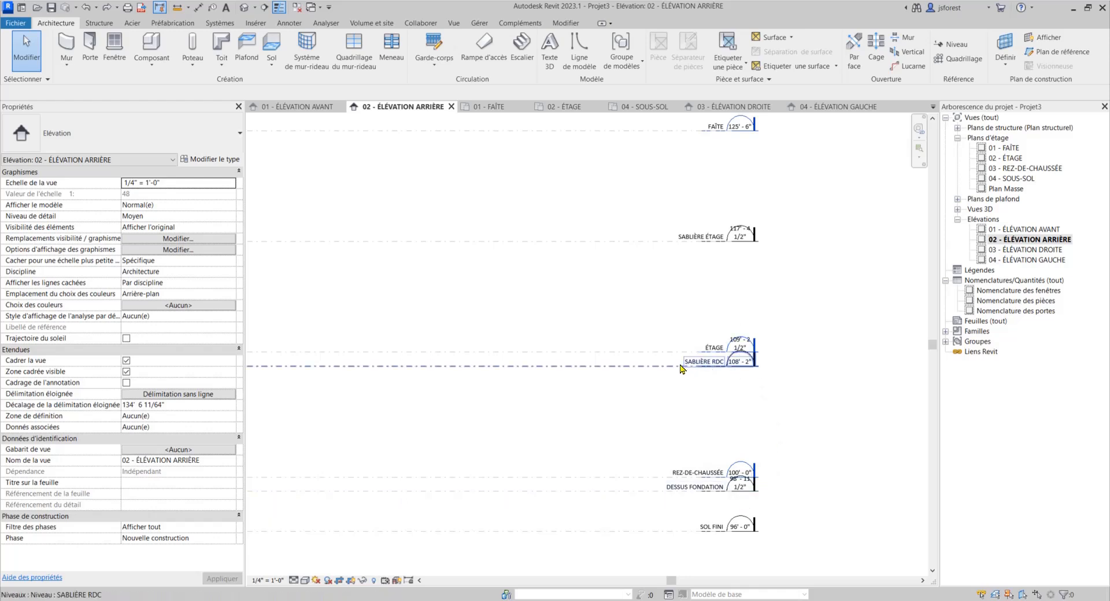
Propagate the extents of all nine levels from elevation 01 - ÉLÉVATION AVANT to 02 - ÉLÉVATION ARRIÈRE
scroll(722, 354, down, 1)
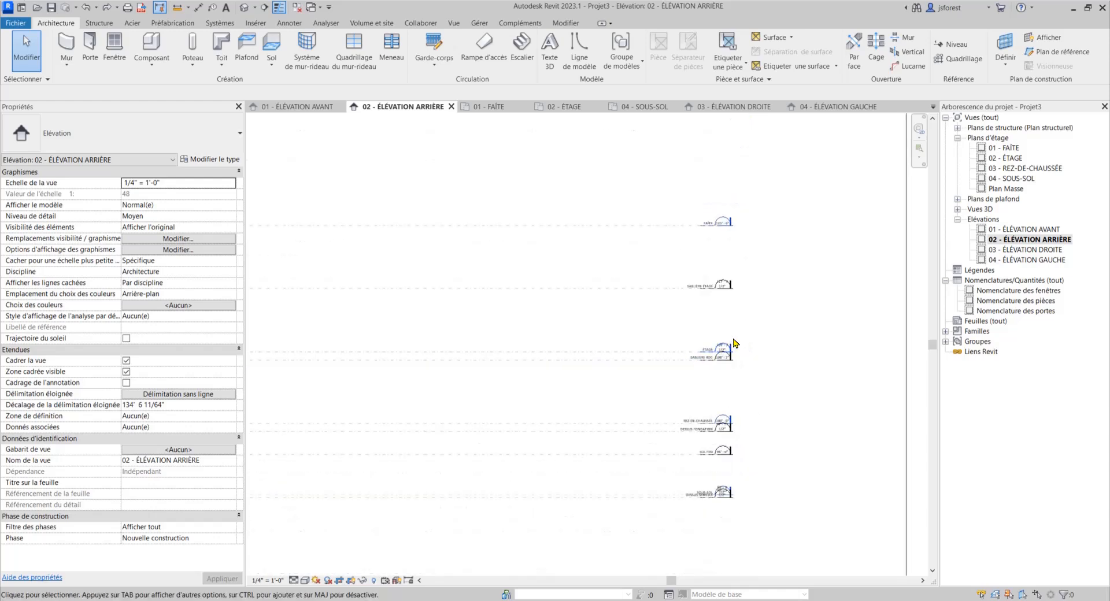
double_click(1014, 231)
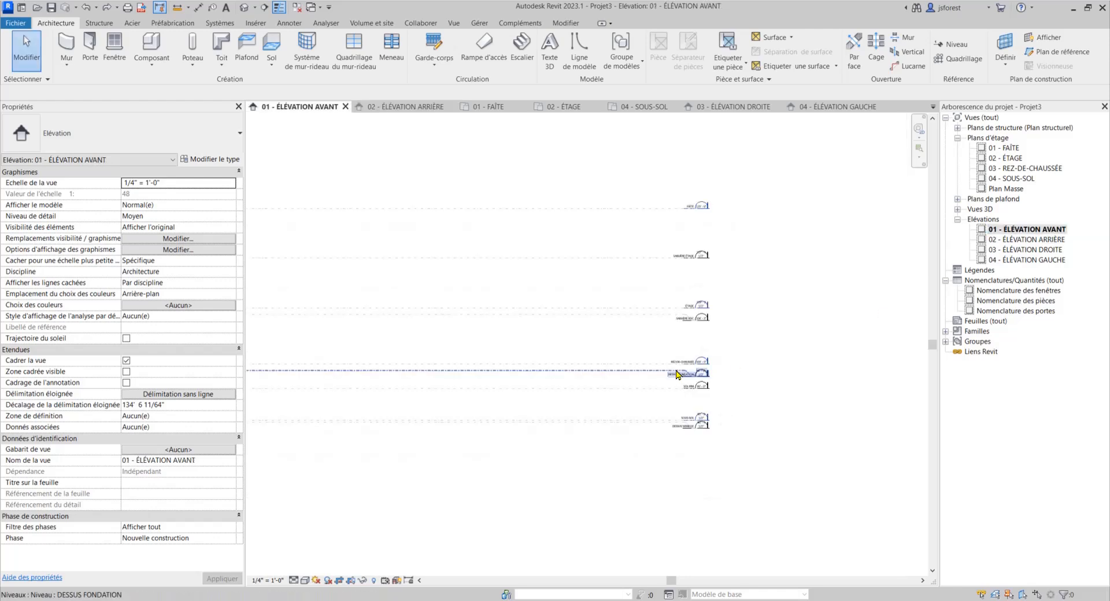
drag(674, 288, 642, 439)
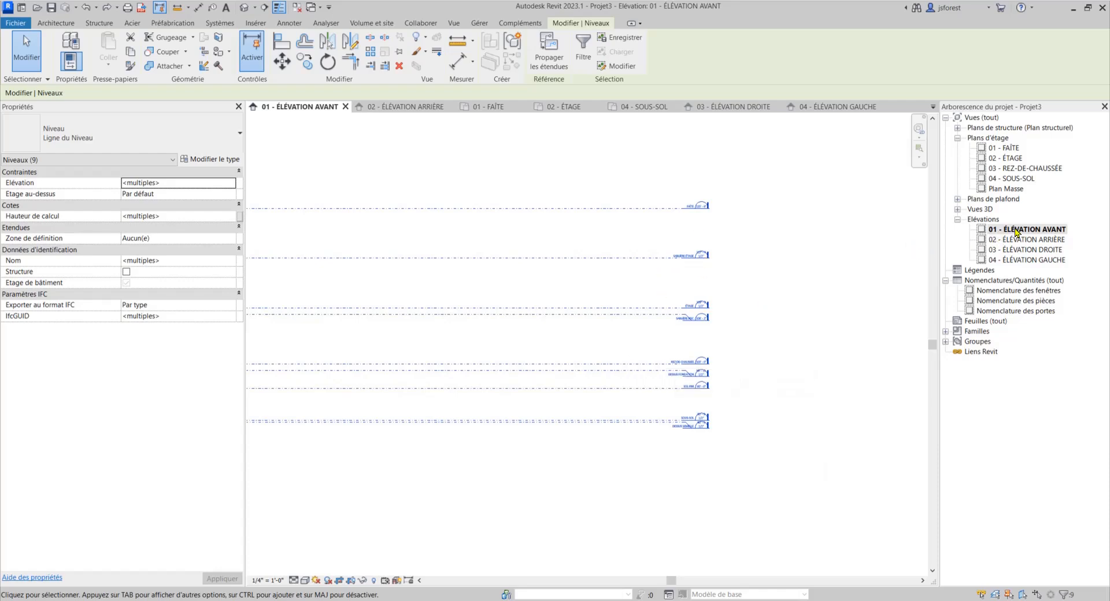
click(548, 53)
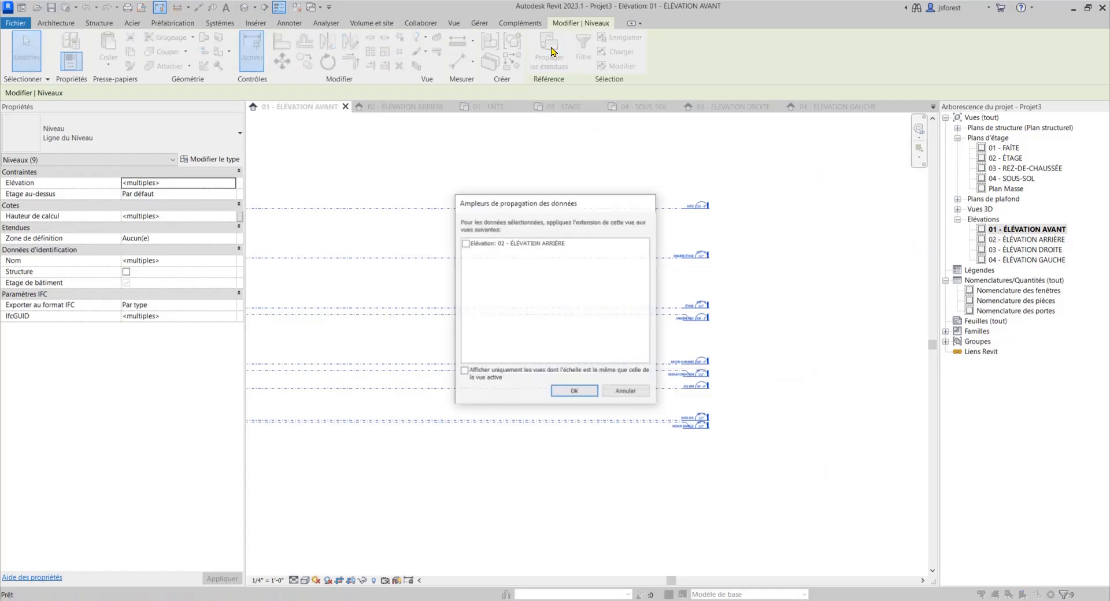
click(464, 244)
click(572, 392)
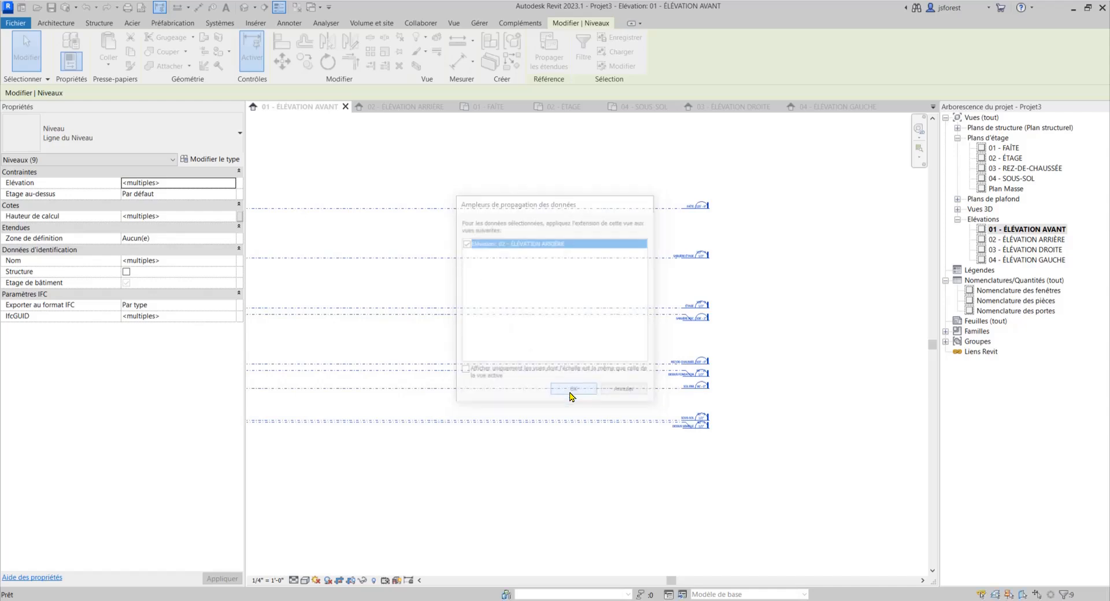
click(778, 359)
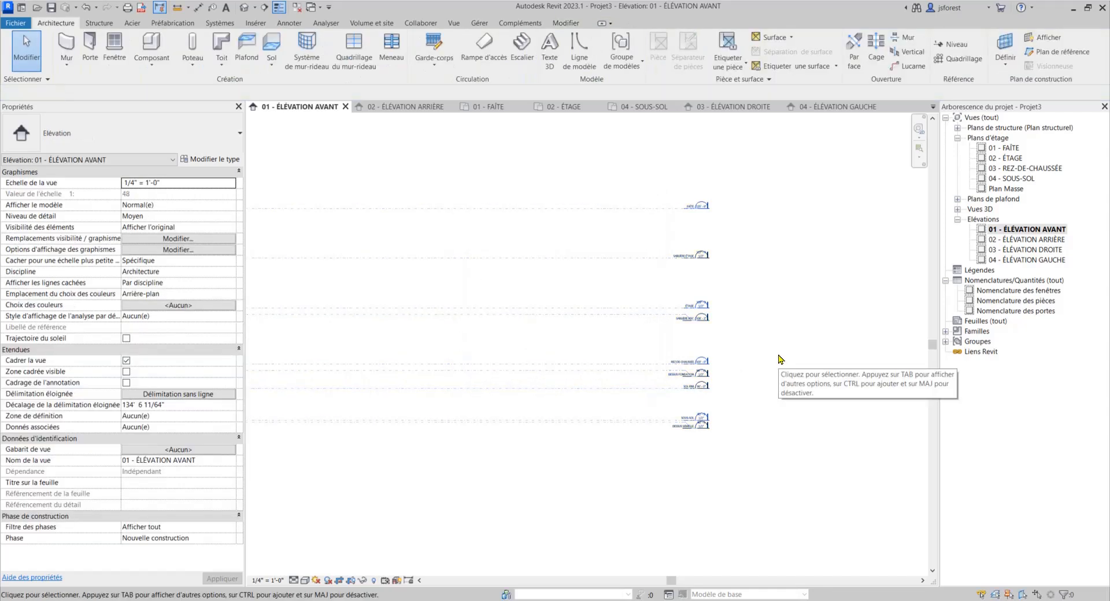
Examine the level heads and grid lines in 02 - ÉLÉVATION ARRIÈRE, comparing them with 01 - ÉLÉVATION AVANT and the 03 - REZ-DE-CHAUSSÉE floor plan
double_click(1048, 240)
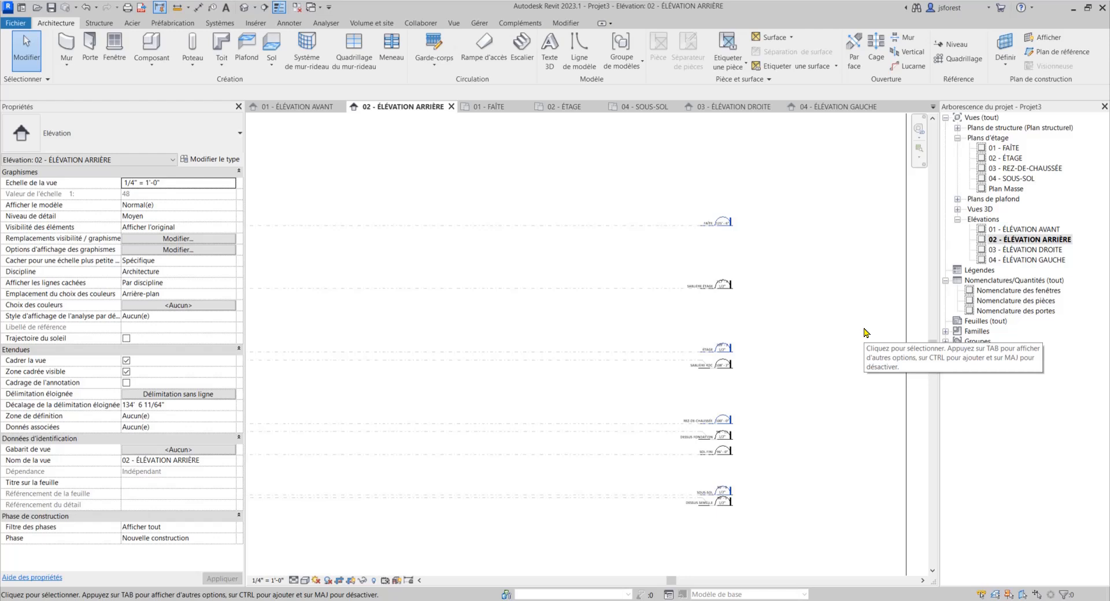
scroll(856, 333, down, 2)
scroll(852, 333, down, 1)
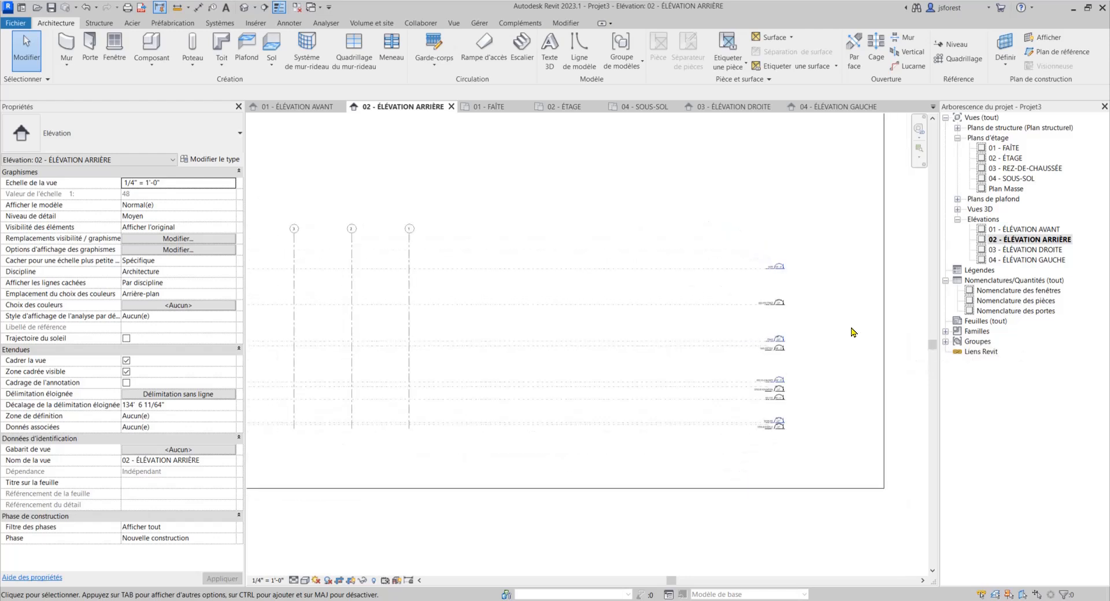
scroll(852, 329, down, 1)
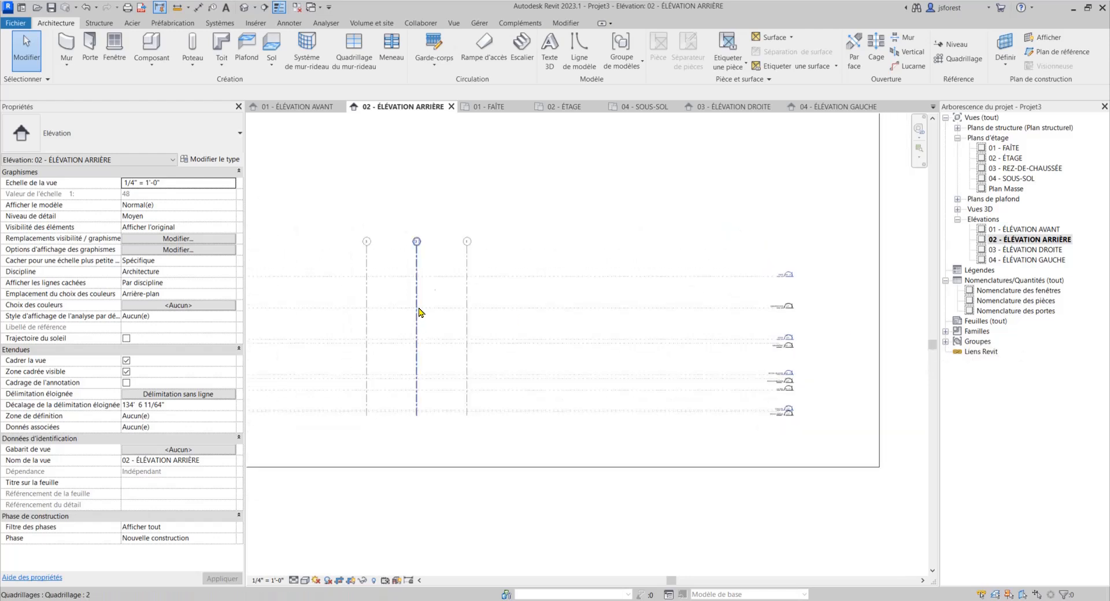
scroll(396, 248, up, 1)
scroll(398, 251, up, 1)
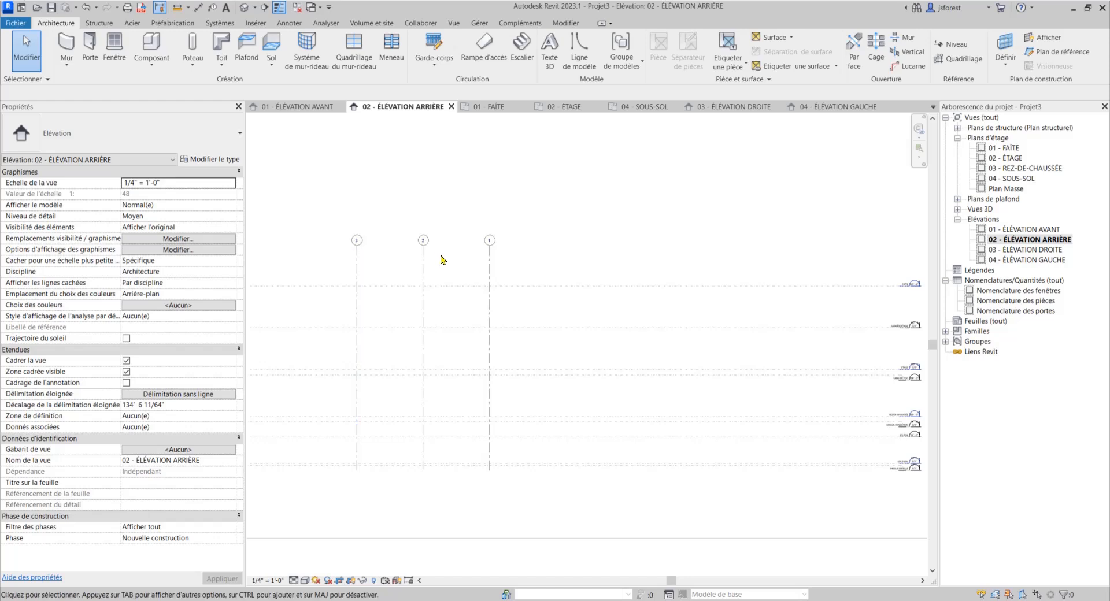
double_click(1005, 230)
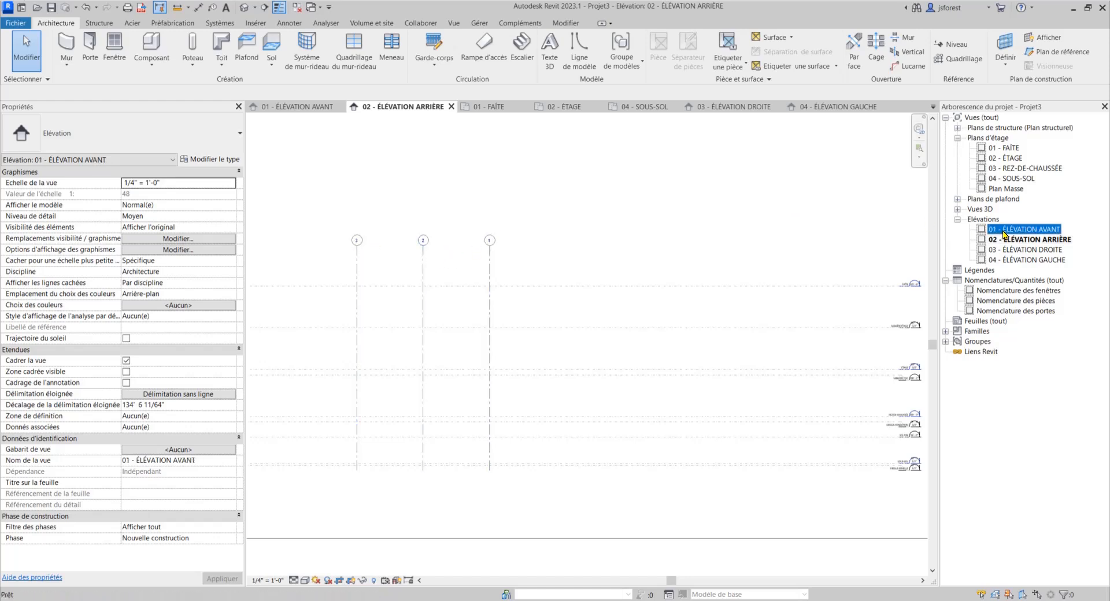
scroll(352, 240, up, 1)
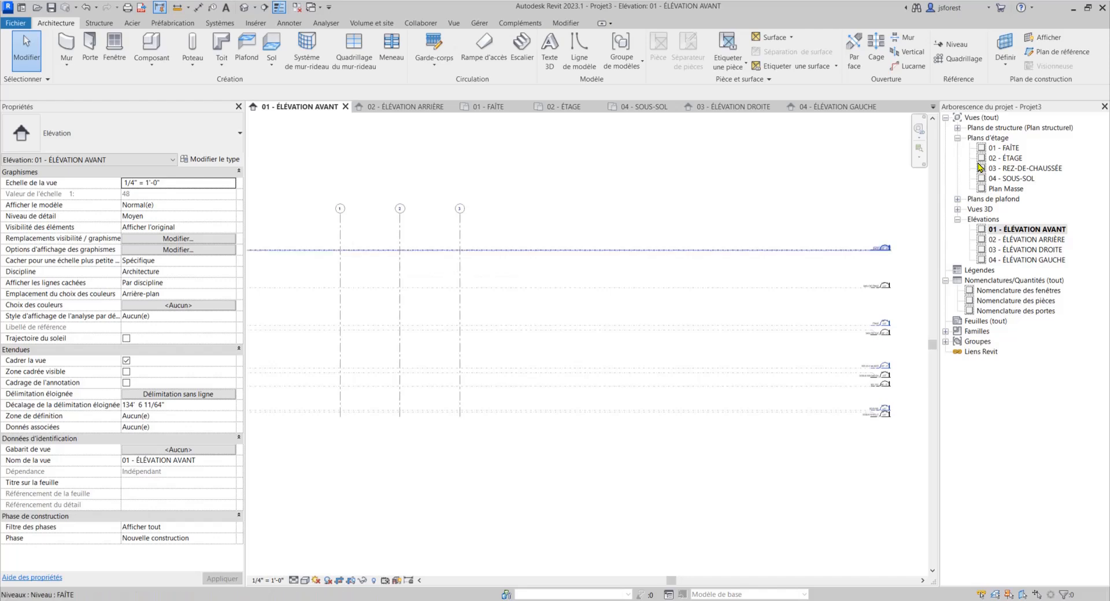
double_click(1009, 168)
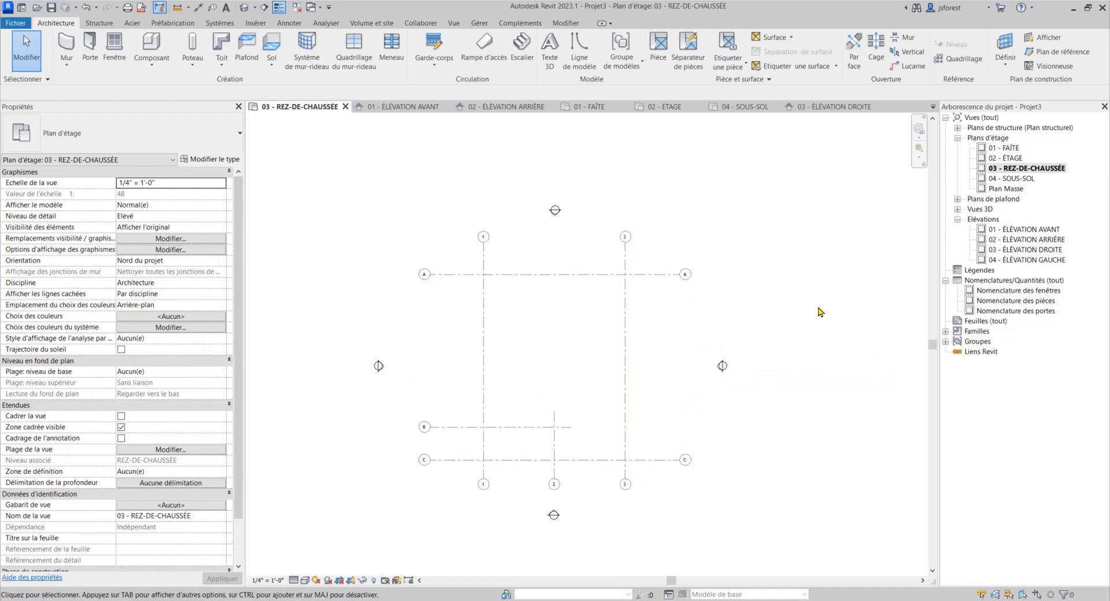
In elevation 03 - ÉLÉVATION DROITE, add elbows to the SABLIÈRE RDC, DESSUS FONDATION and DESSUS SEMELLE levels to separate the overlapping heads
double_click(1037, 250)
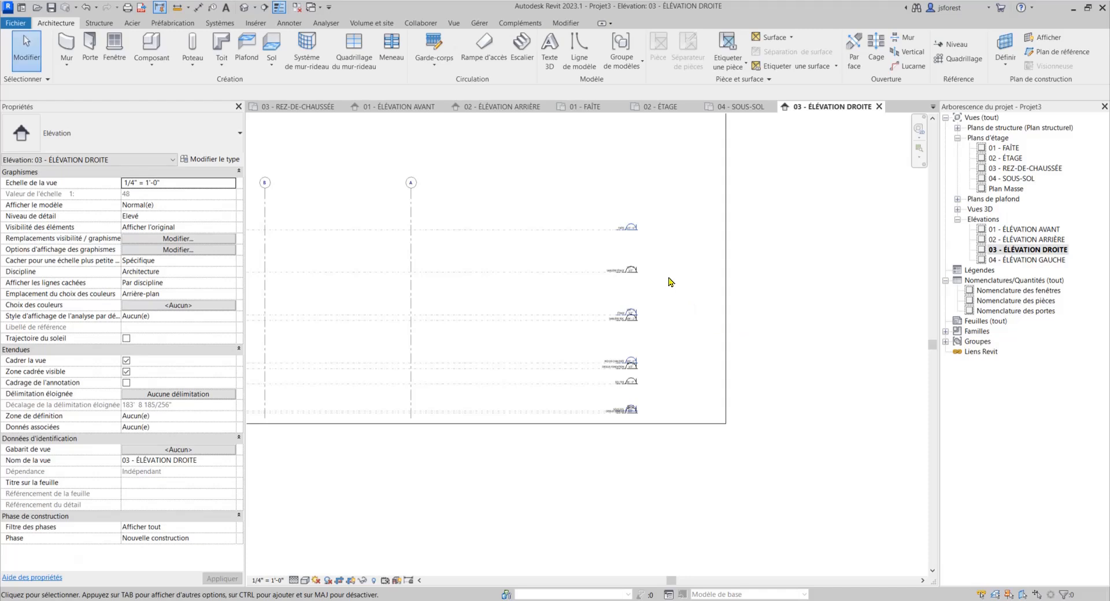
scroll(618, 318, up, 5)
click(644, 297)
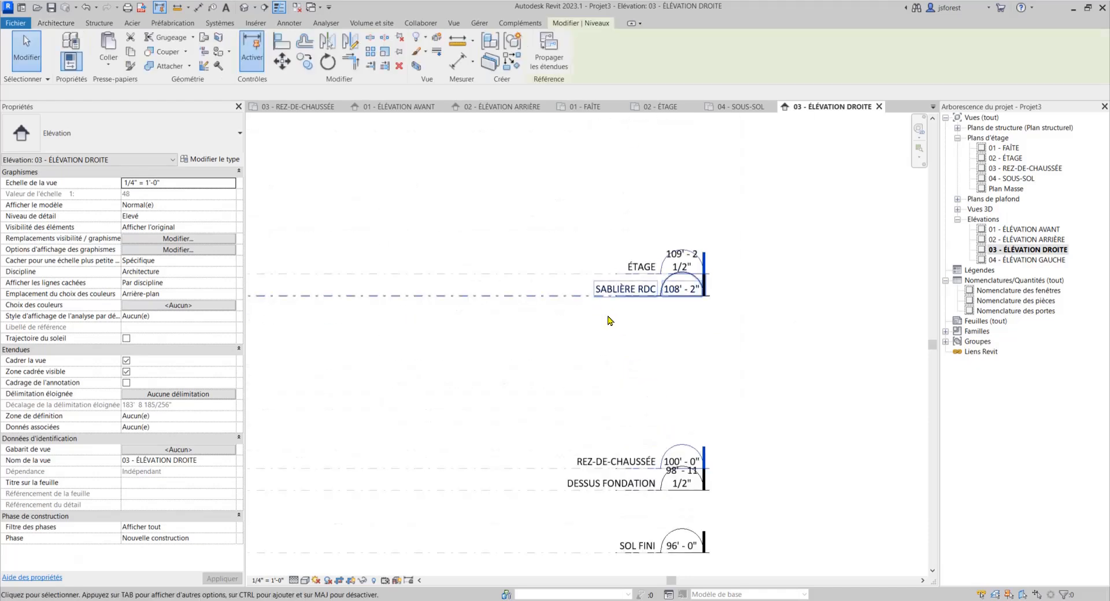
click(648, 296)
middle_drag(645, 375, 627, 288)
click(613, 403)
click(629, 404)
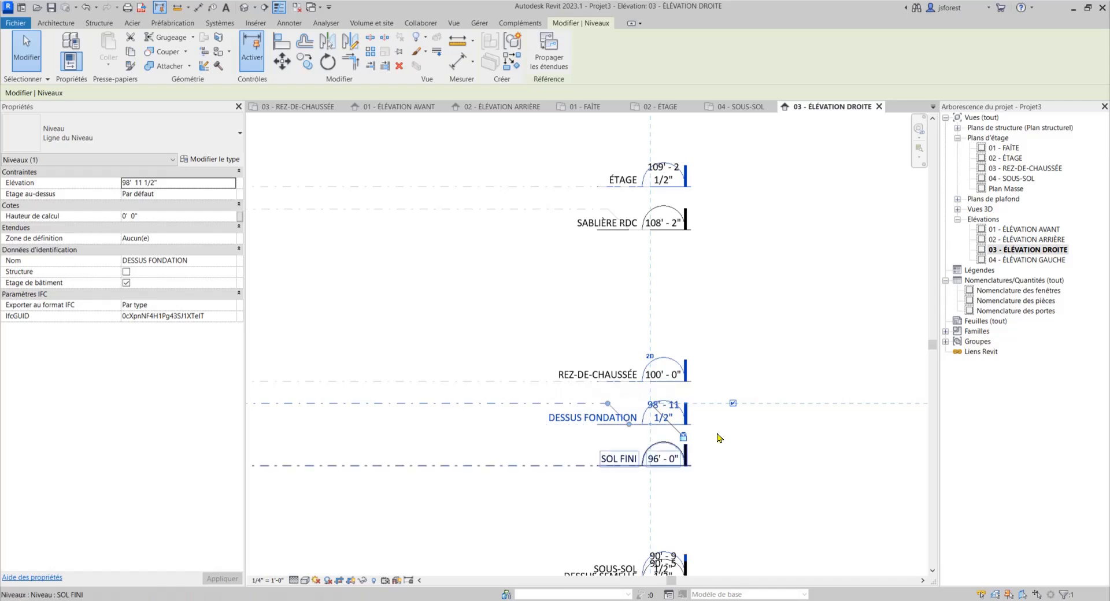
middle_drag(728, 425, 723, 315)
click(615, 475)
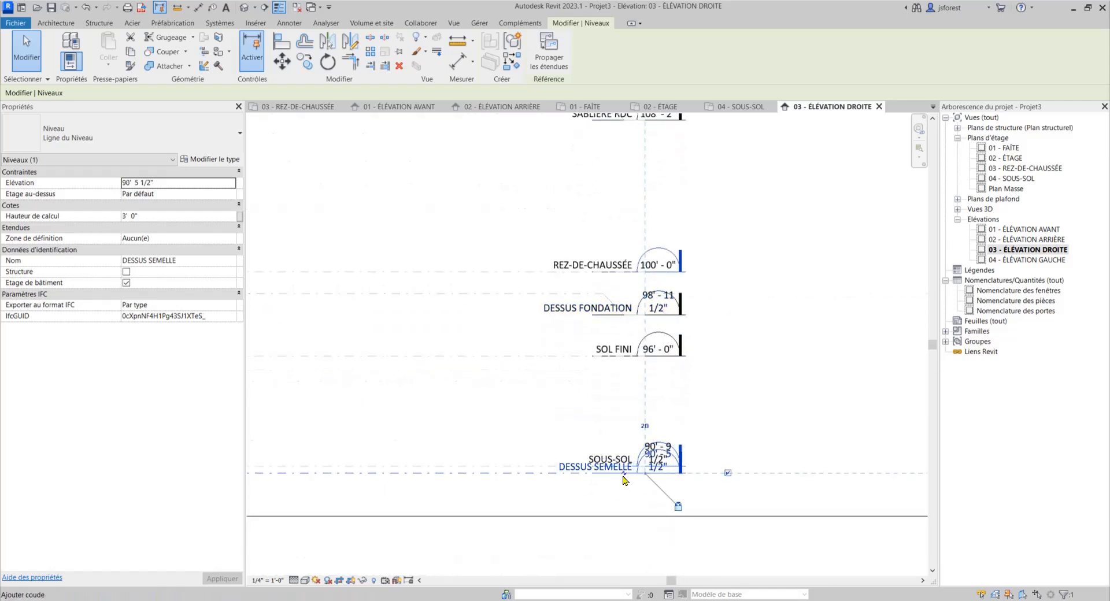
click(624, 473)
click(743, 398)
scroll(742, 403, down, 5)
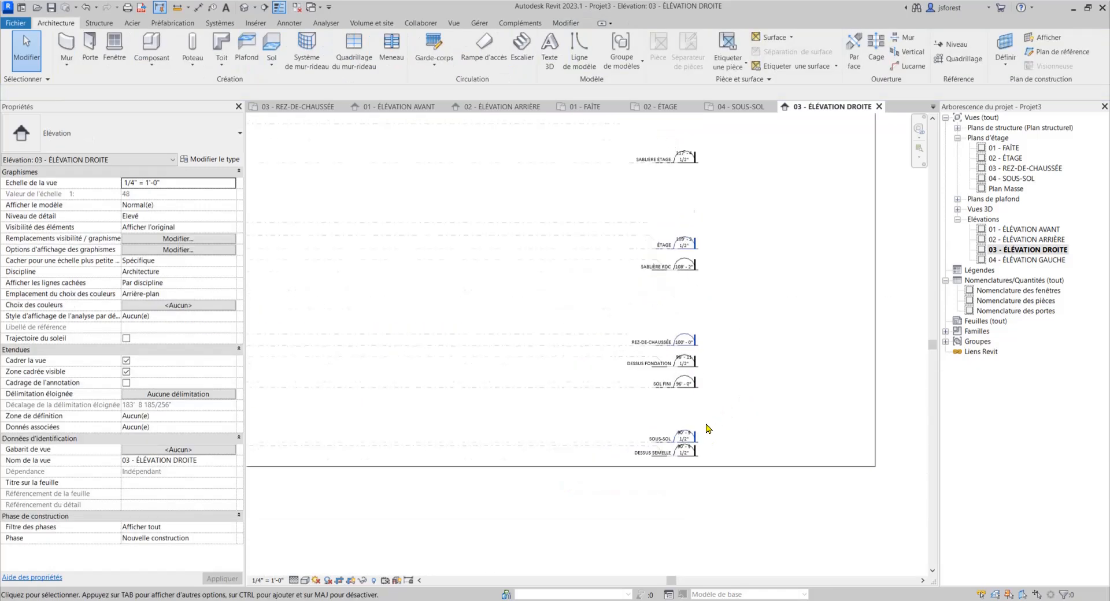
drag(633, 158, 607, 441)
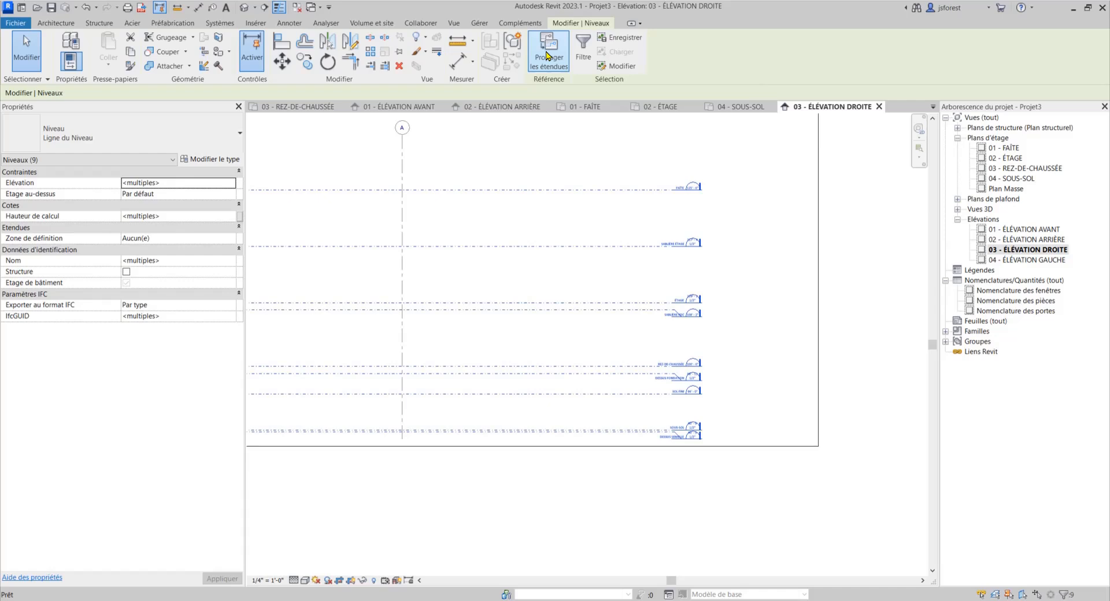
click(626, 245)
click(634, 270)
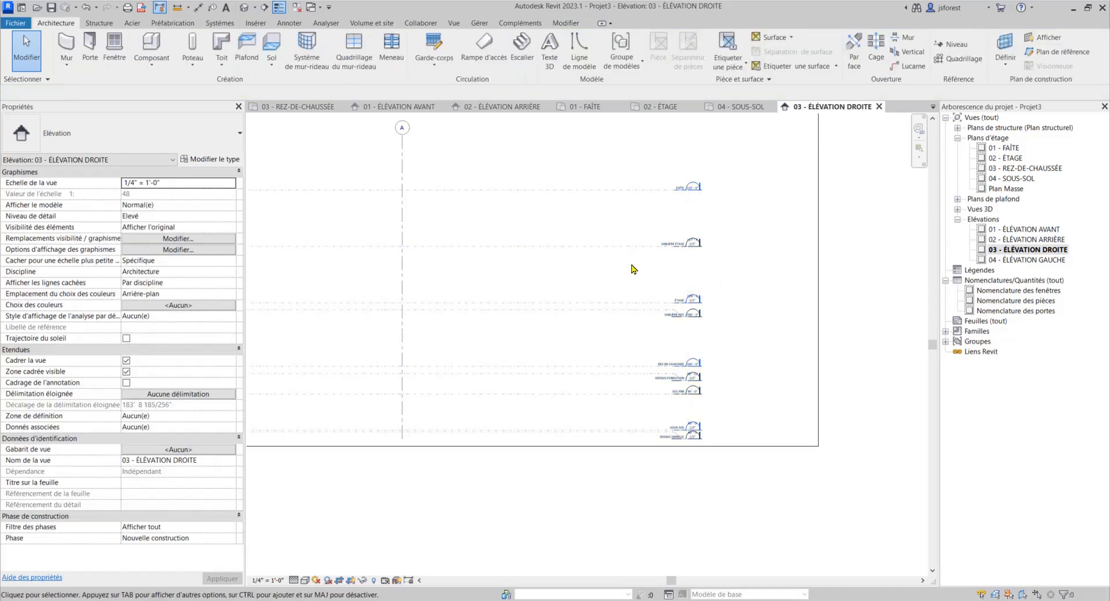
drag(616, 157, 590, 428)
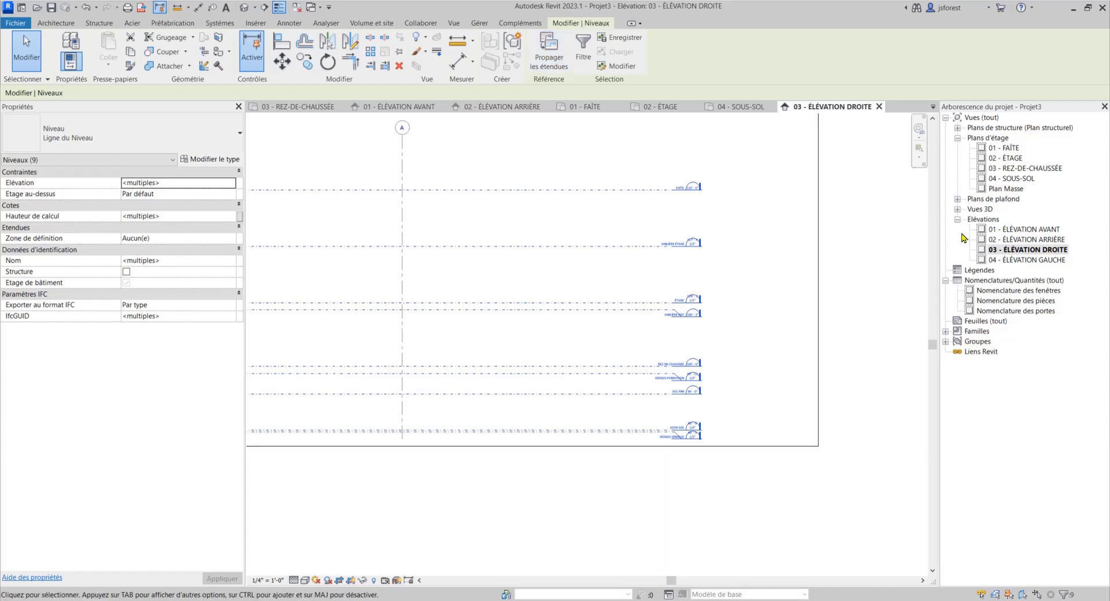
click(1018, 260)
click(1019, 260)
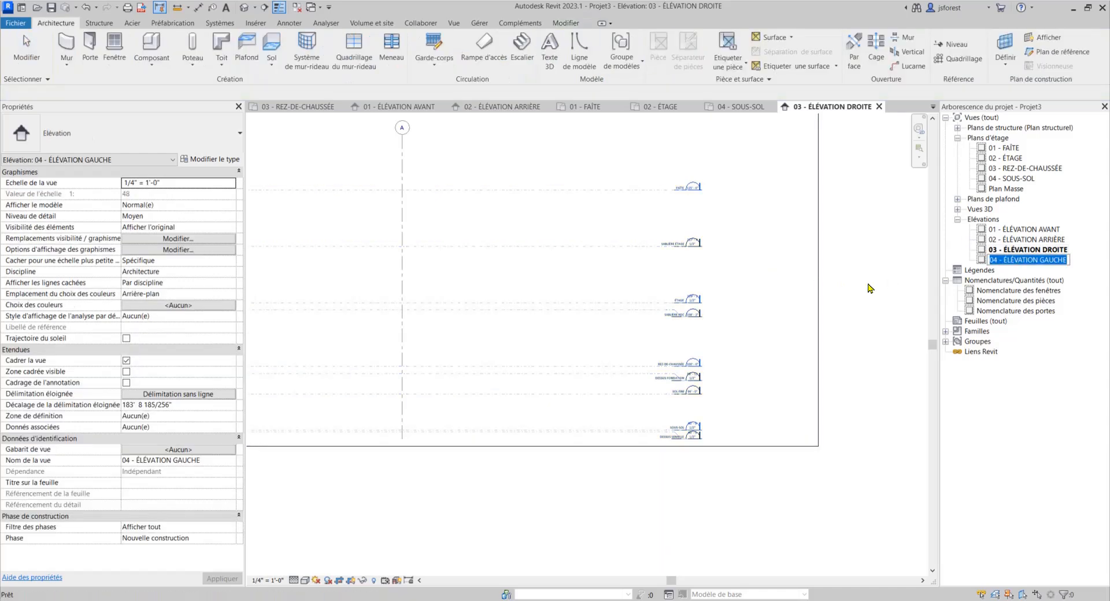
click(846, 286)
click(1013, 261)
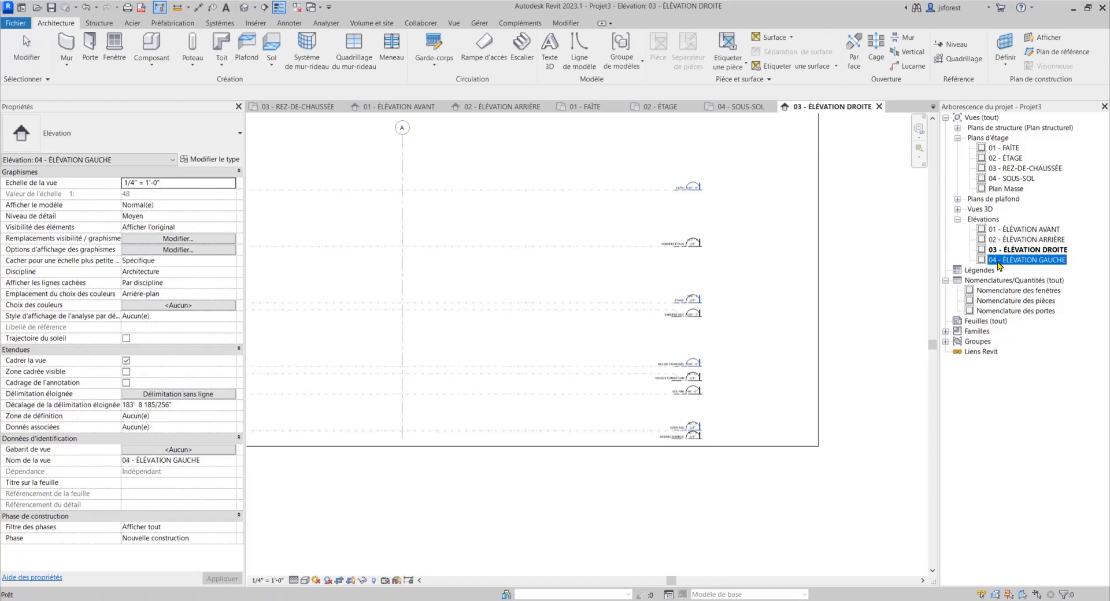
In elevation 04 - ÉLÉVATION GAUCHE, add elbows to the SABLIÈRE RDC, DESSUS FONDATION and DESSUS SEMELLE levels to separate the overlapping heads
double_click(1018, 260)
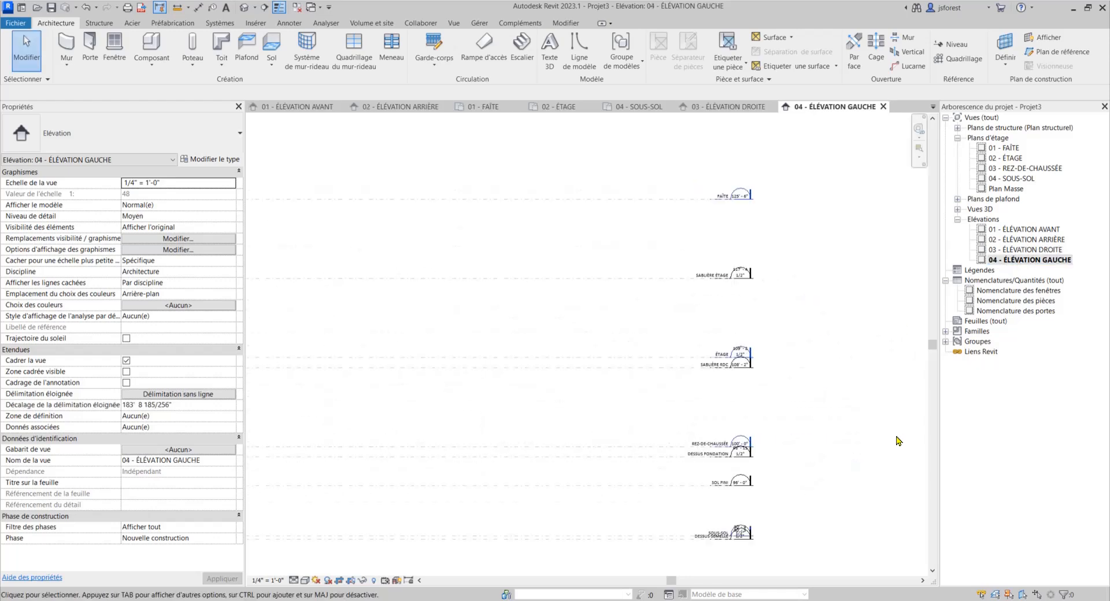
click(646, 336)
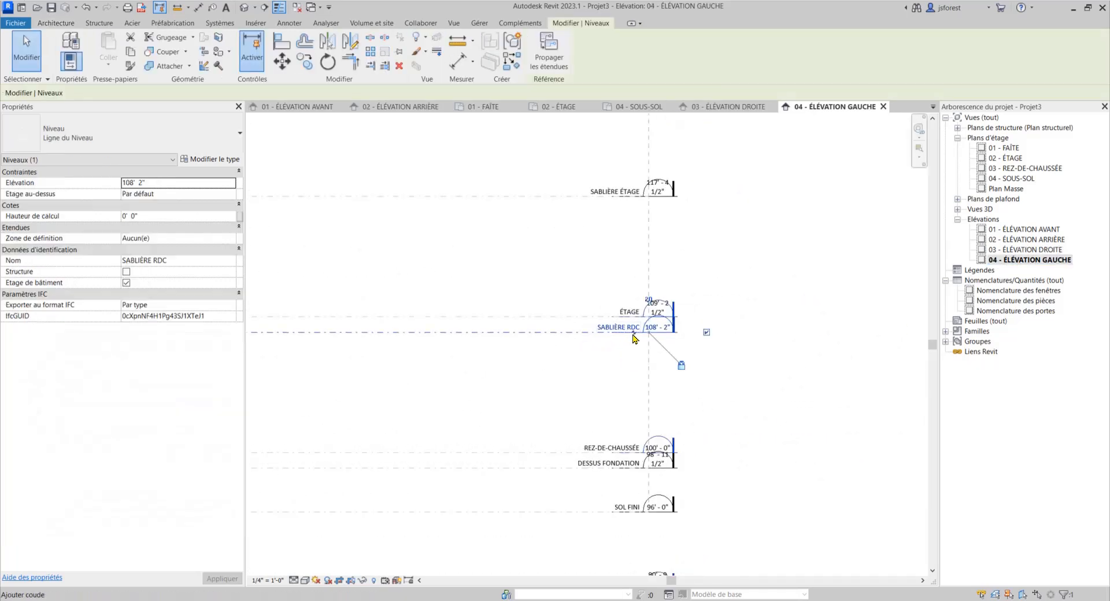
scroll(642, 375, up, 2)
click(601, 397)
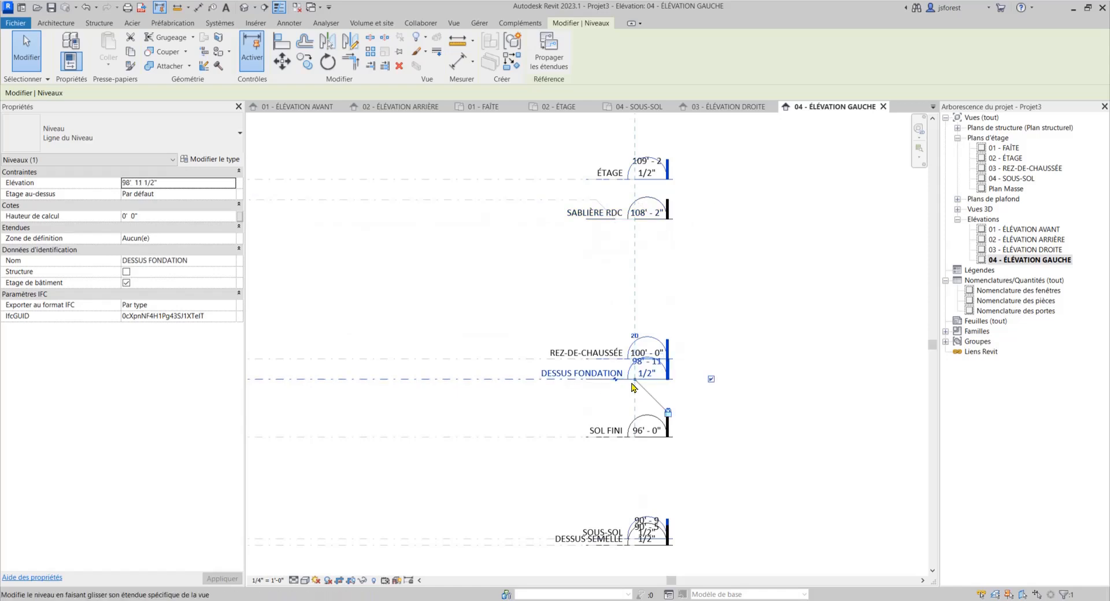
middle_drag(594, 432, 583, 367)
click(572, 449)
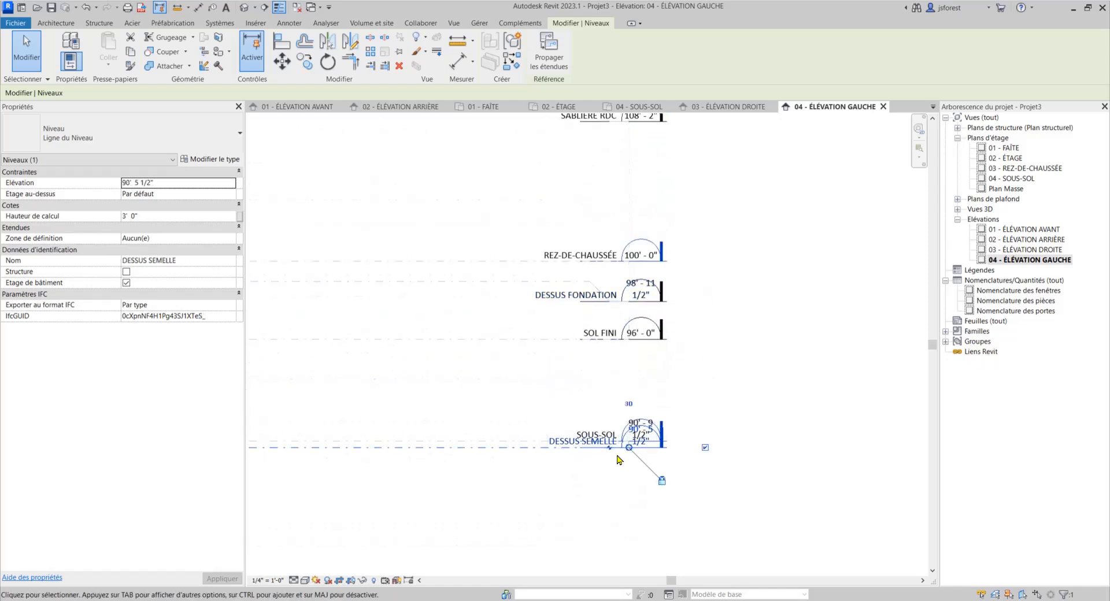
click(798, 346)
scroll(714, 384, down, 4)
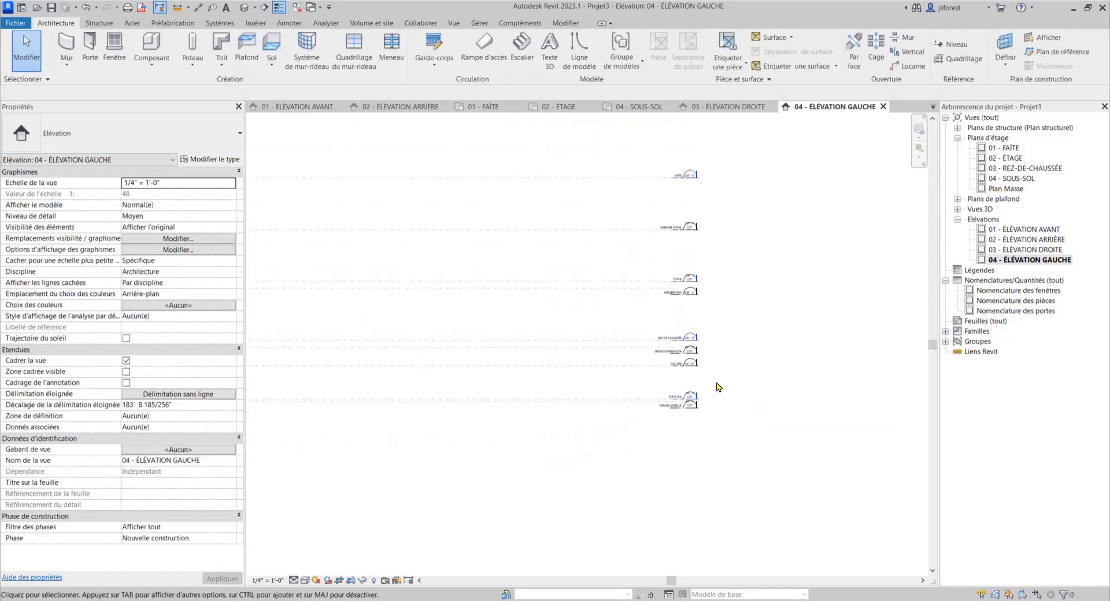
Examine grid lines A, B and C in 04 - ÉLÉVATION GAUCHE and the grid layout in the 04 - SOUS-SOL floor plan
scroll(723, 385, down, 2)
middle_drag(485, 387, 701, 376)
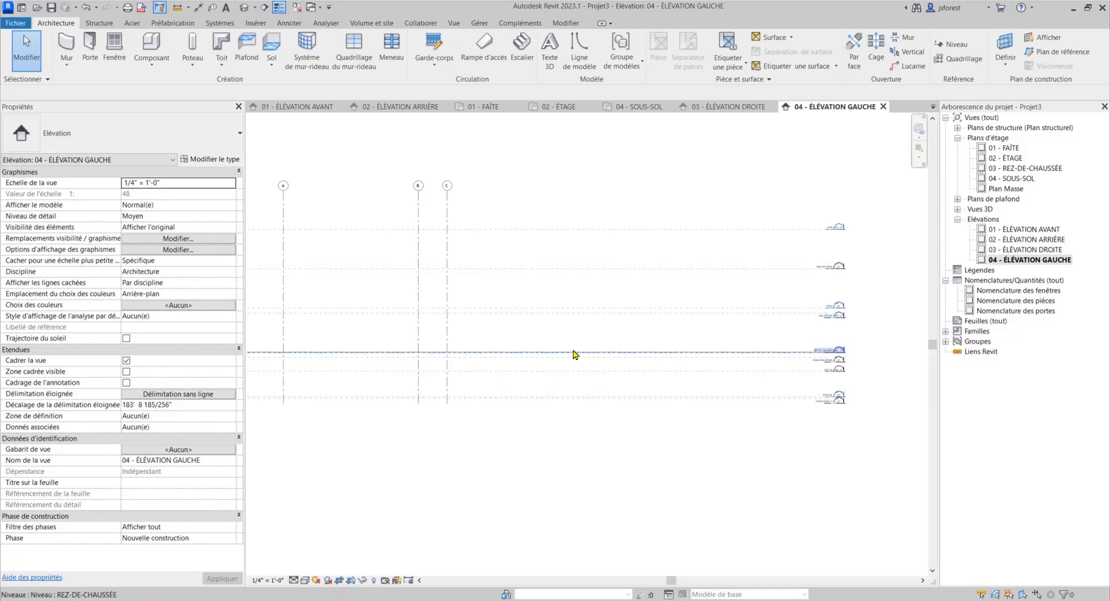
scroll(532, 376, down, 1)
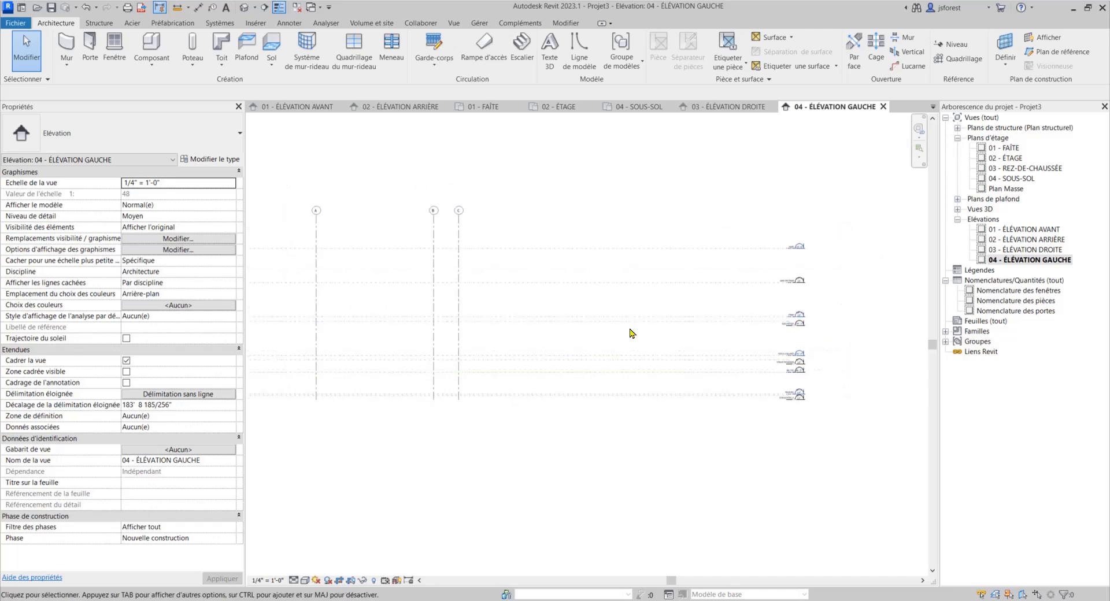
double_click(1006, 180)
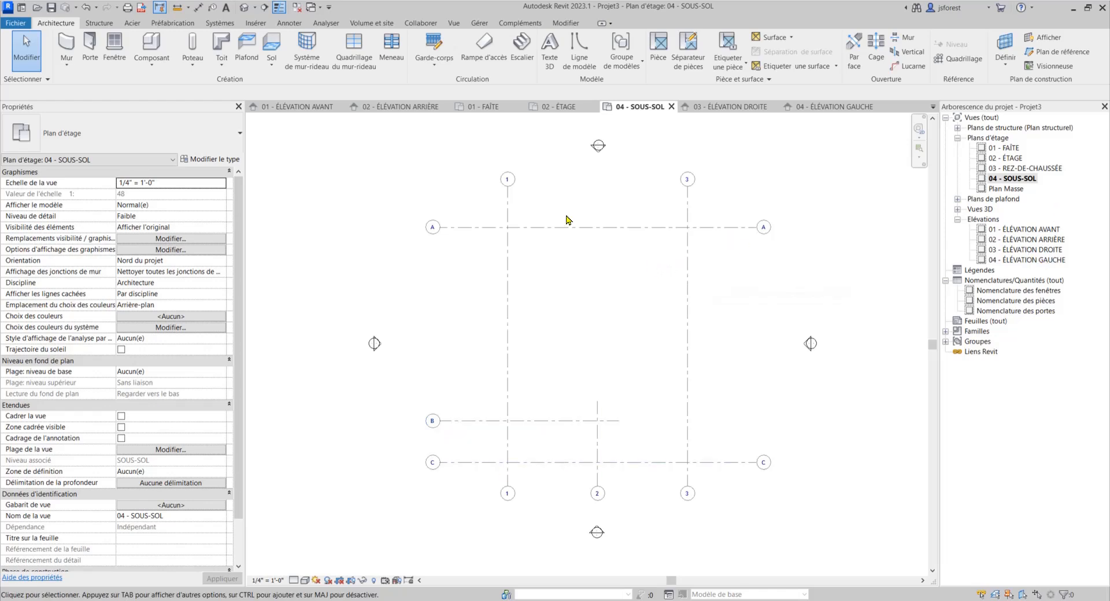
In elevation 01 - ÉLÉVATION AVANT, shorten grid lines 1, 2 and 3 so their lower ends stop between the SOL FINI and SOUS-SOL levels
double_click(1022, 230)
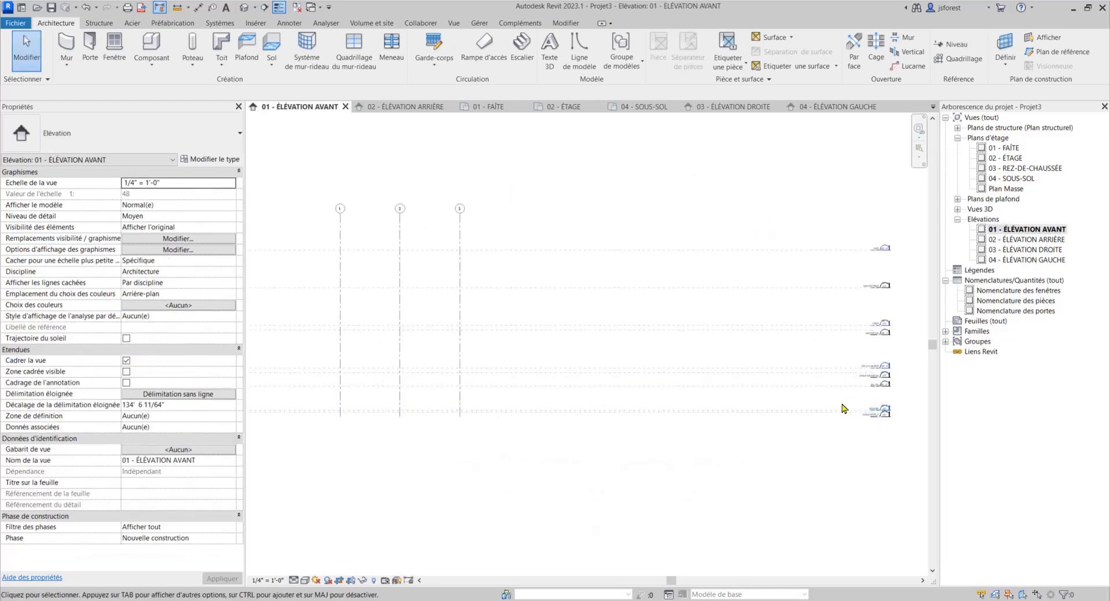
click(460, 412)
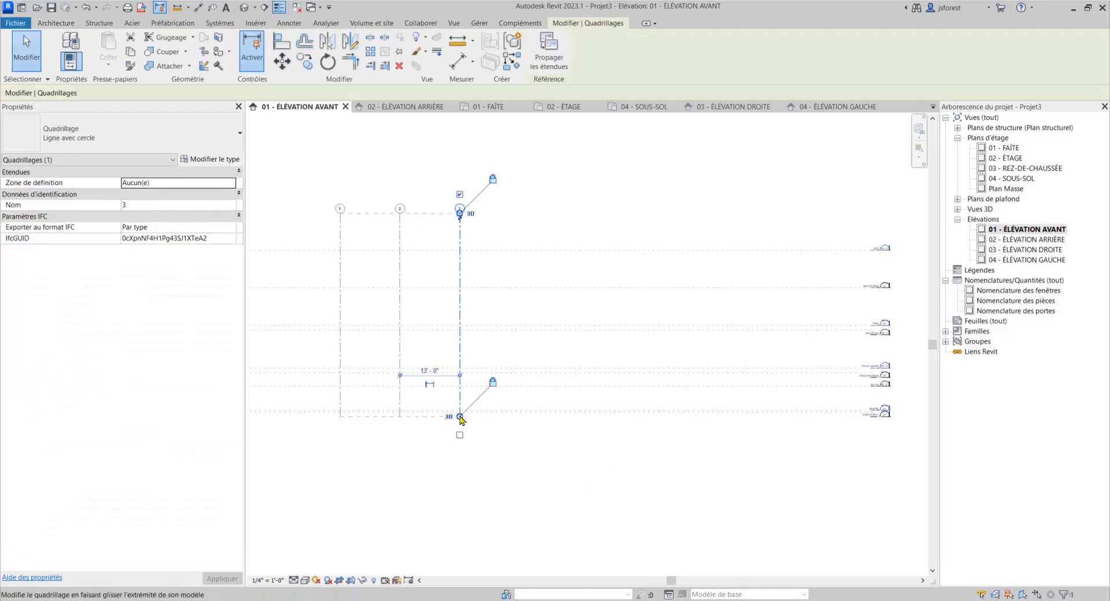
drag(461, 419, 461, 398)
click(508, 450)
scroll(852, 409, up, 4)
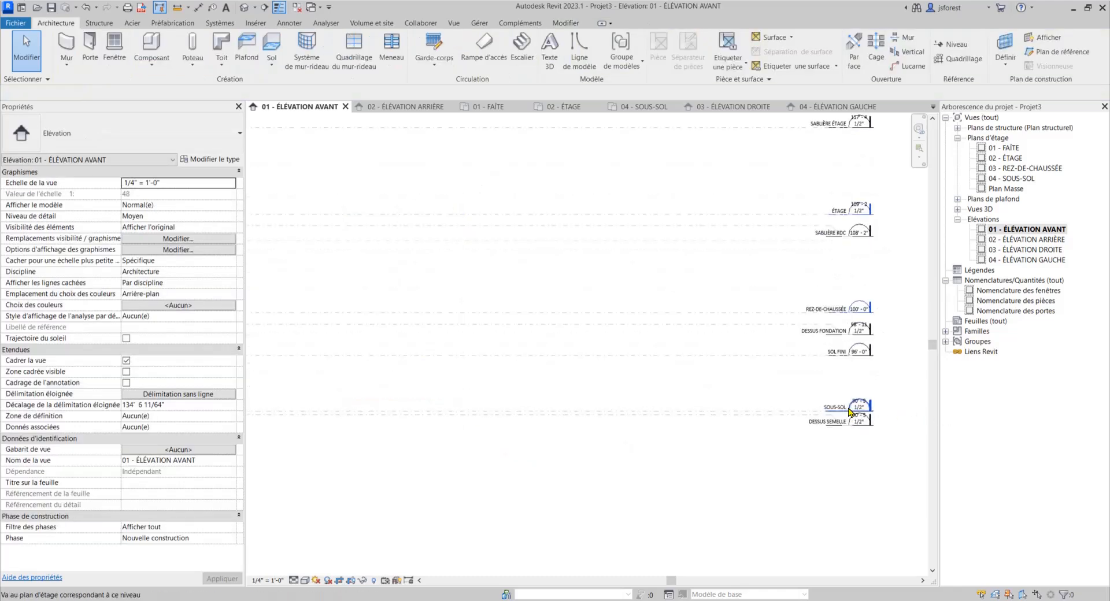
scroll(852, 409, down, 2)
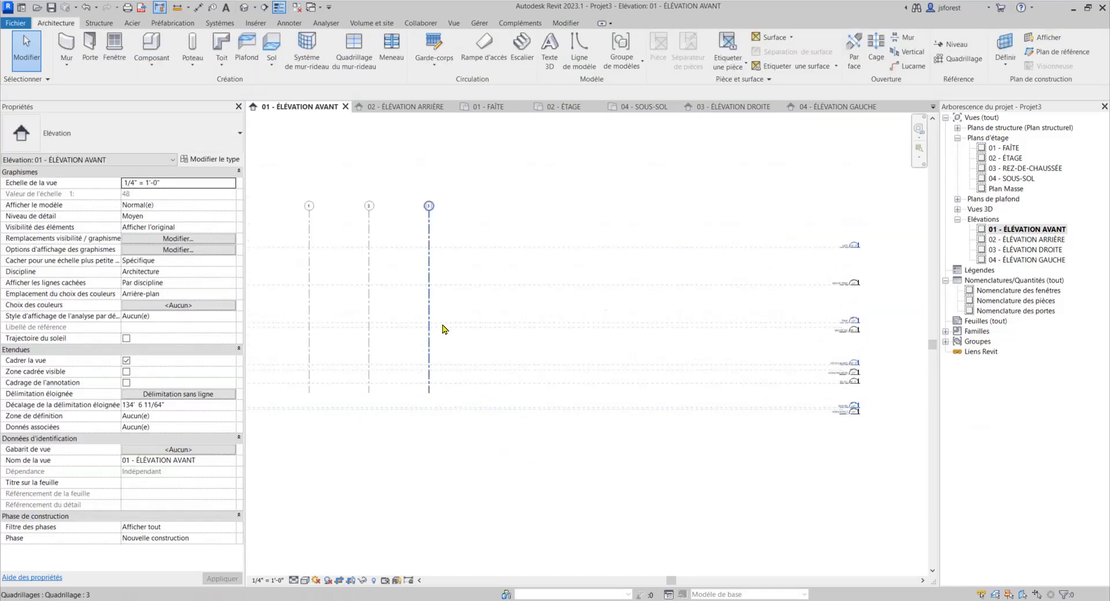
Compare how the grid lines display in the 04 - SOUS-SOL and 03 - REZ-DE-CHAUSSÉE floor plans
double_click(1025, 179)
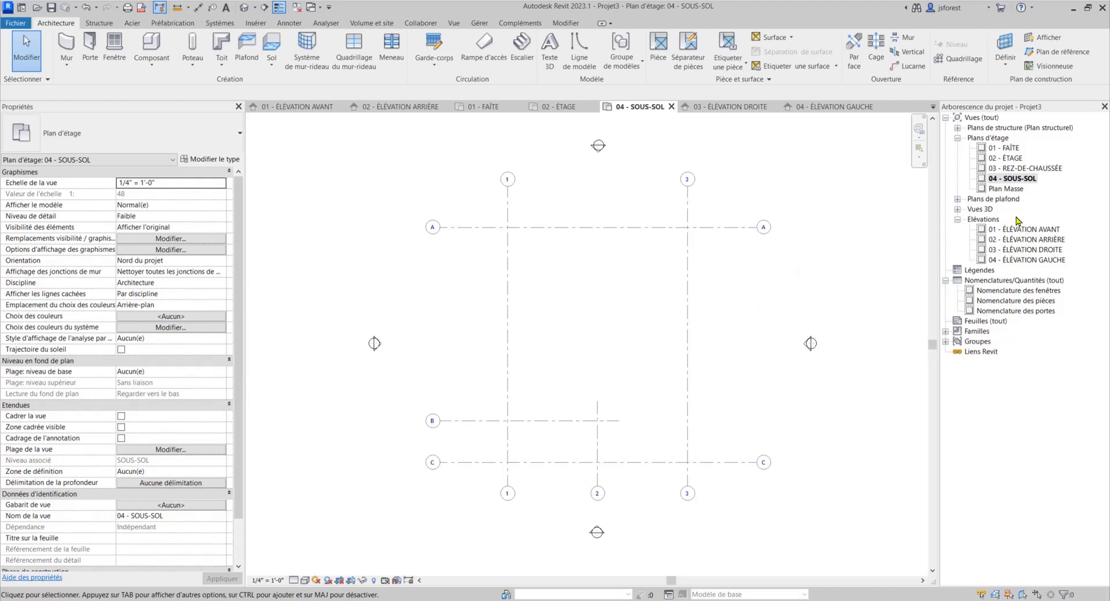
double_click(1012, 169)
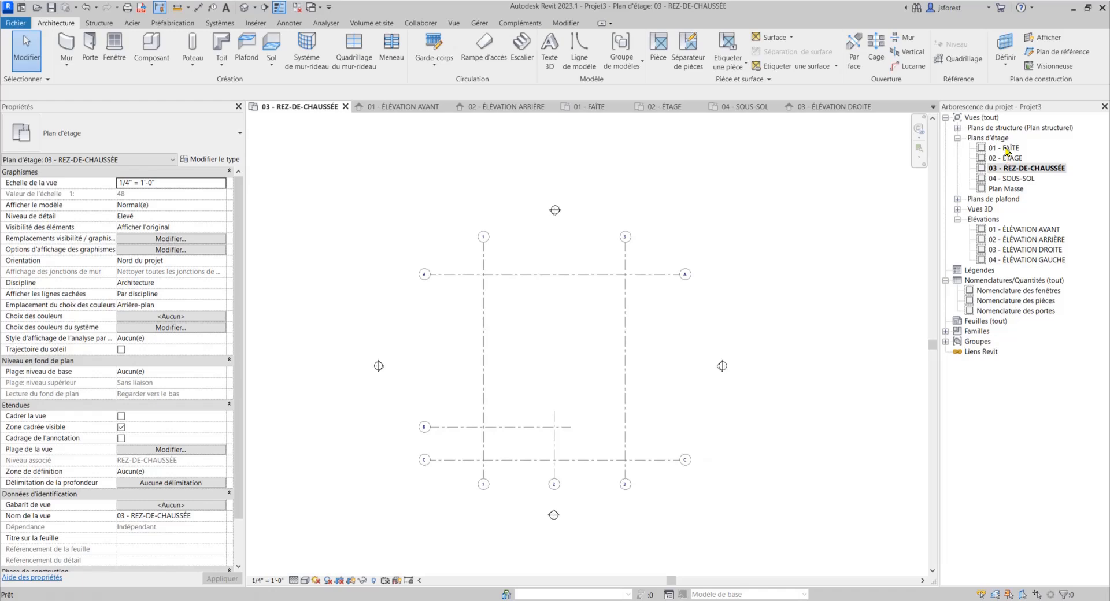
click(1006, 149)
In 01 - ÉLÉVATION AVANT, shorten grid lines 1, 2 and 3 to end just above REZ-DE-CHAUSSÉE, and check the 04 - SOUS-SOL plan
double_click(1025, 230)
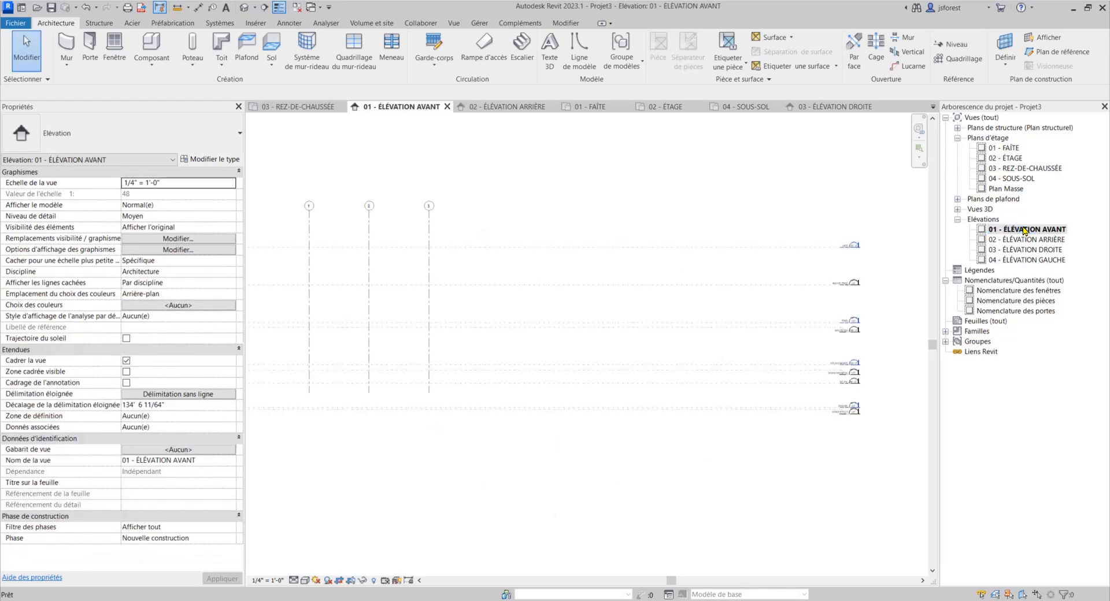
click(429, 361)
drag(429, 391, 429, 353)
click(1011, 179)
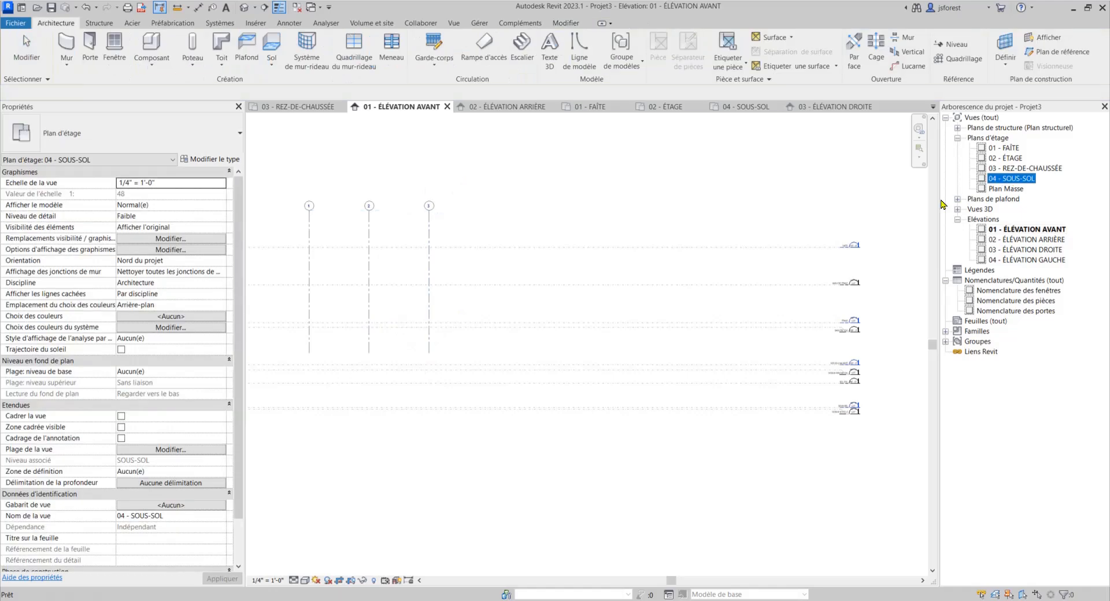
double_click(1016, 180)
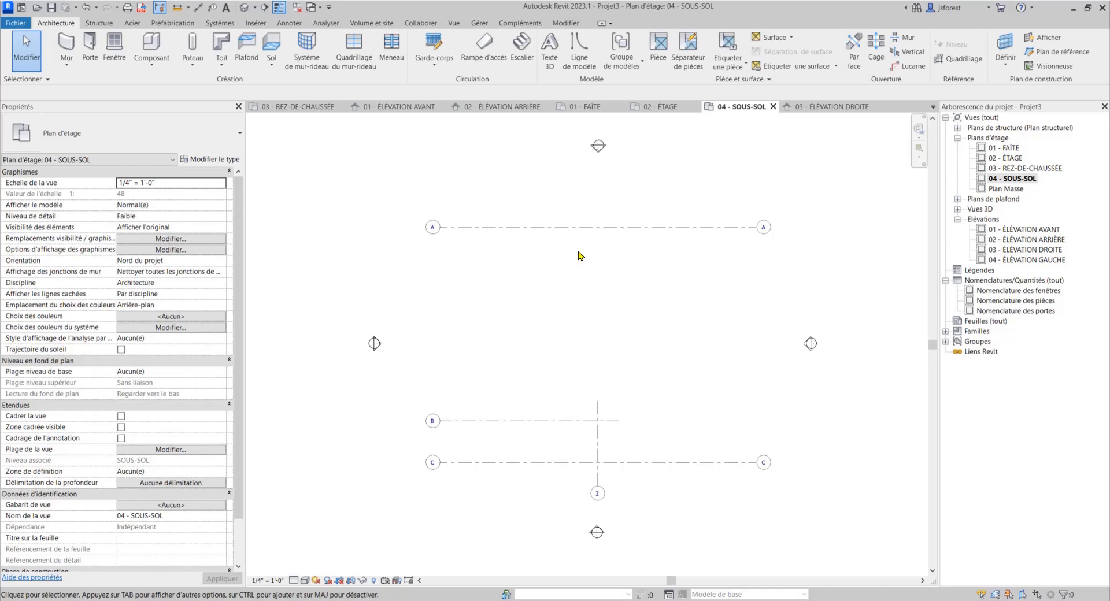
In 01 - ÉLÉVATION AVANT, extend grid lines 1, 2 and 3 below the DESSUS SEMELLE level, and check the 04 - SOUS-SOL plan
double_click(1048, 229)
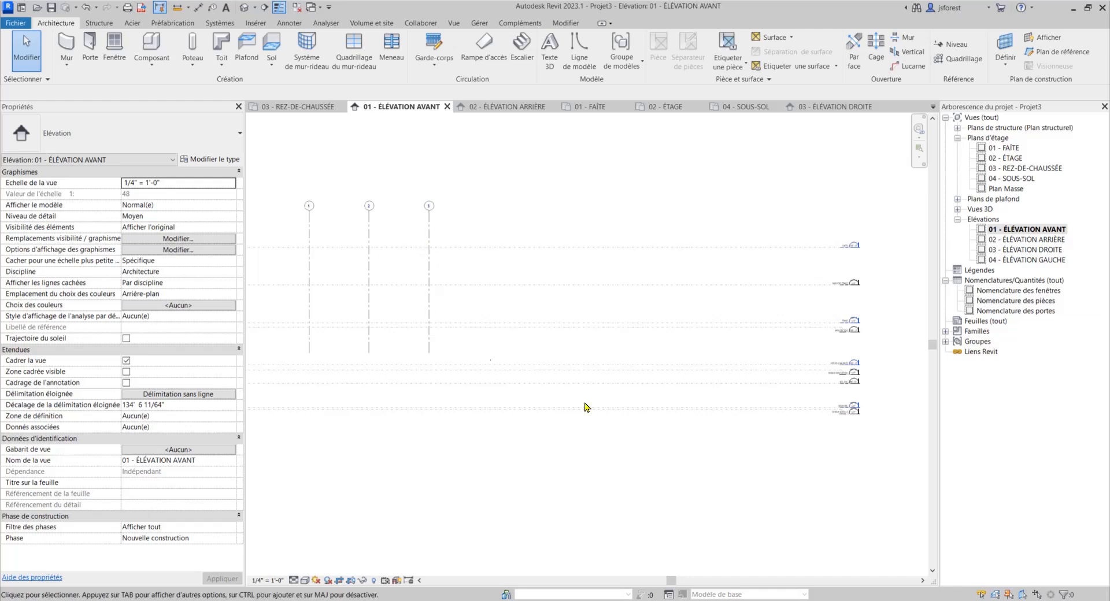
scroll(845, 409, up, 4)
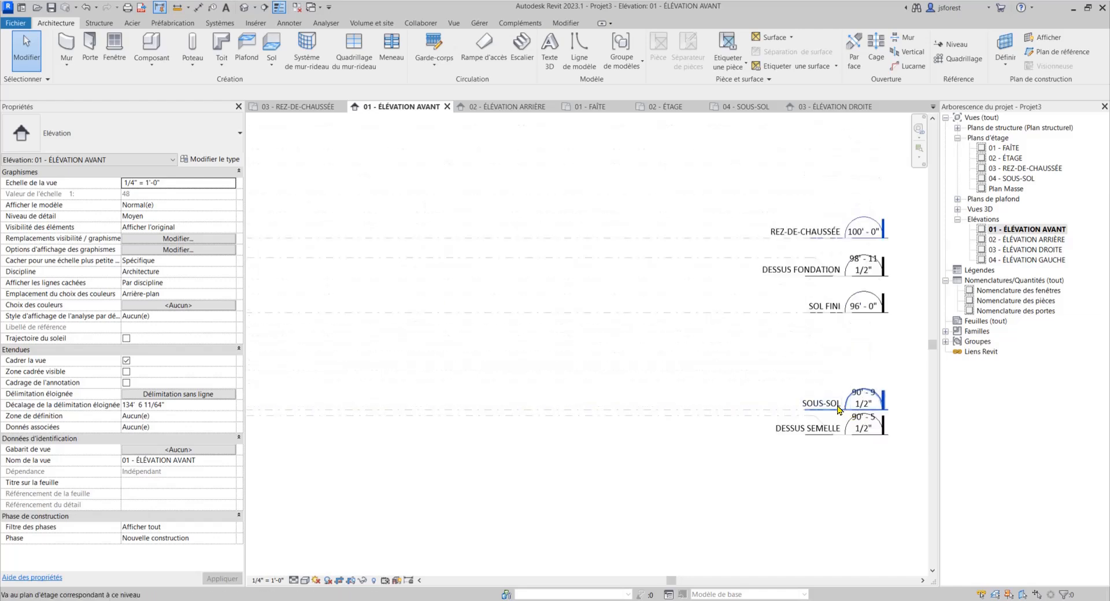
scroll(834, 403, down, 5)
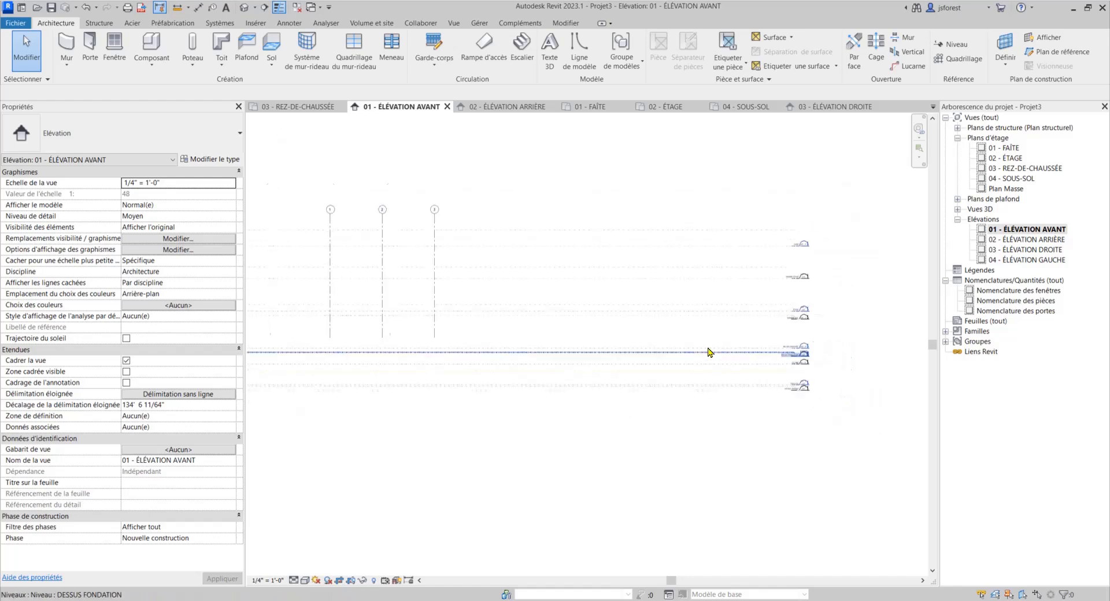
click(435, 338)
drag(434, 339, 435, 402)
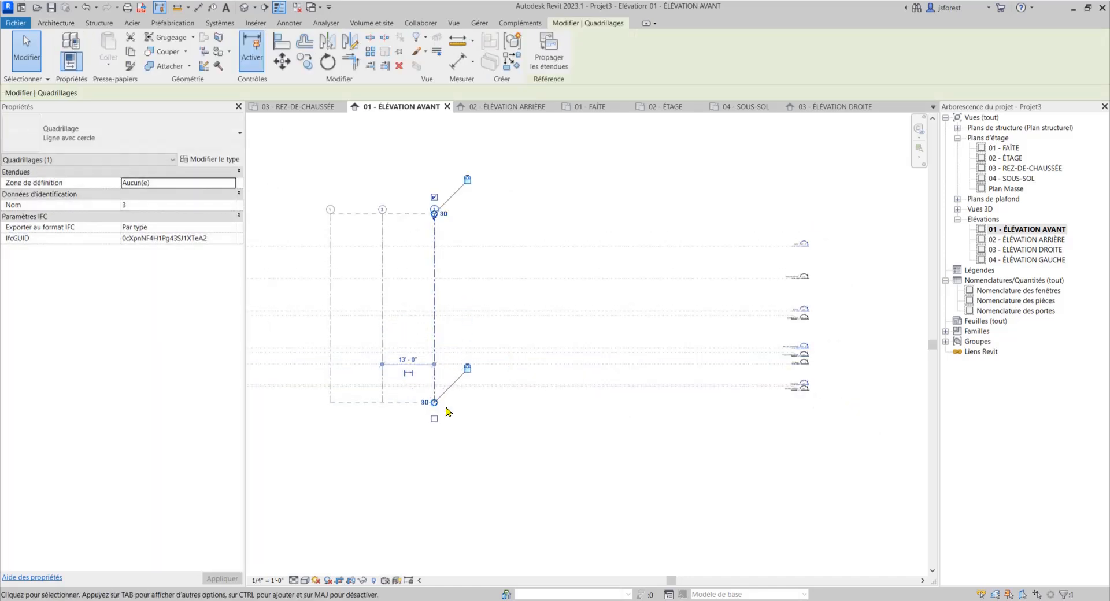
click(648, 422)
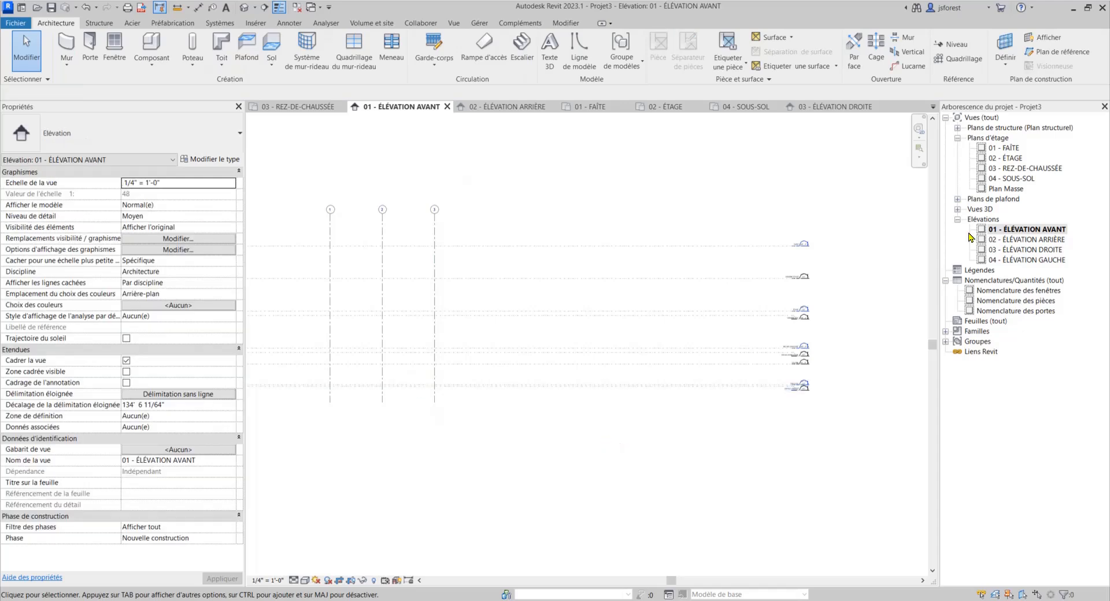
double_click(1010, 181)
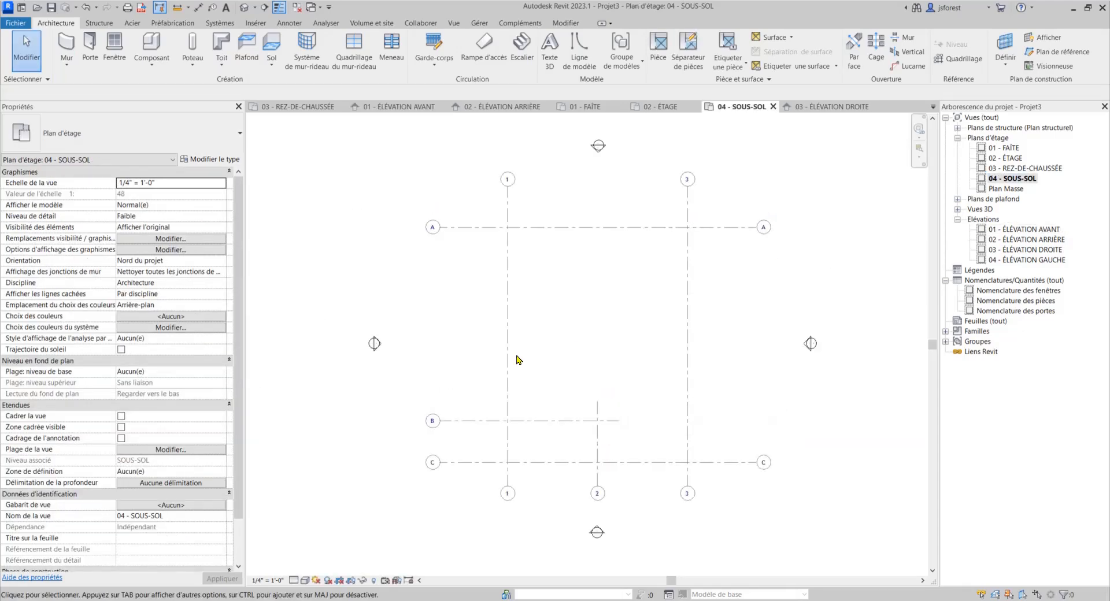
Try crossing and window selections over the grid lines in the 04 - SOUS-SOL plan to compare what each picks up
scroll(517, 359, down, 1)
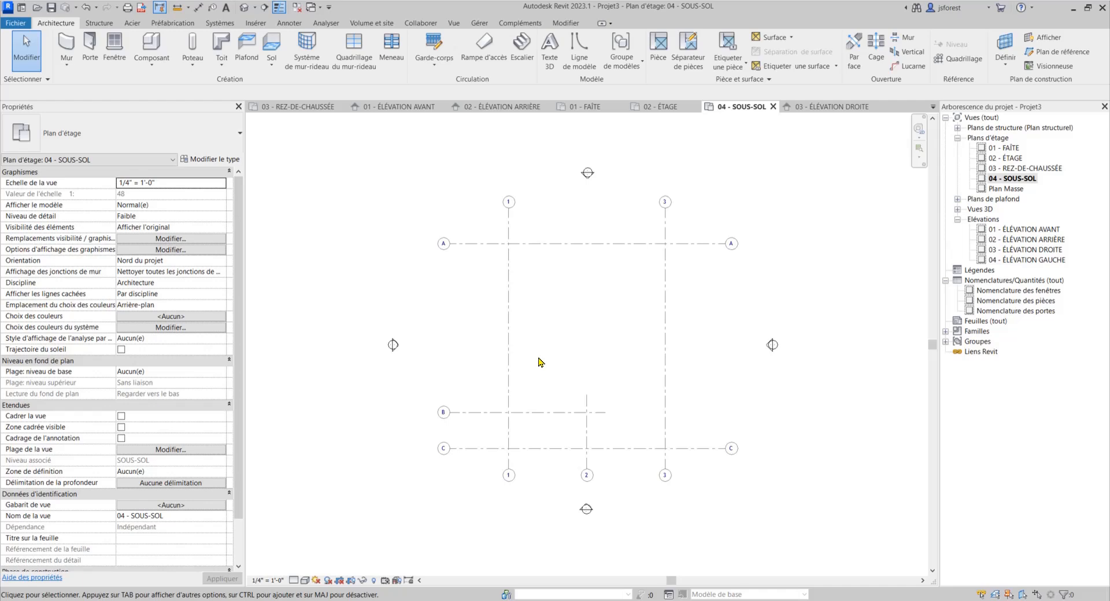
middle_drag(654, 359, 609, 339)
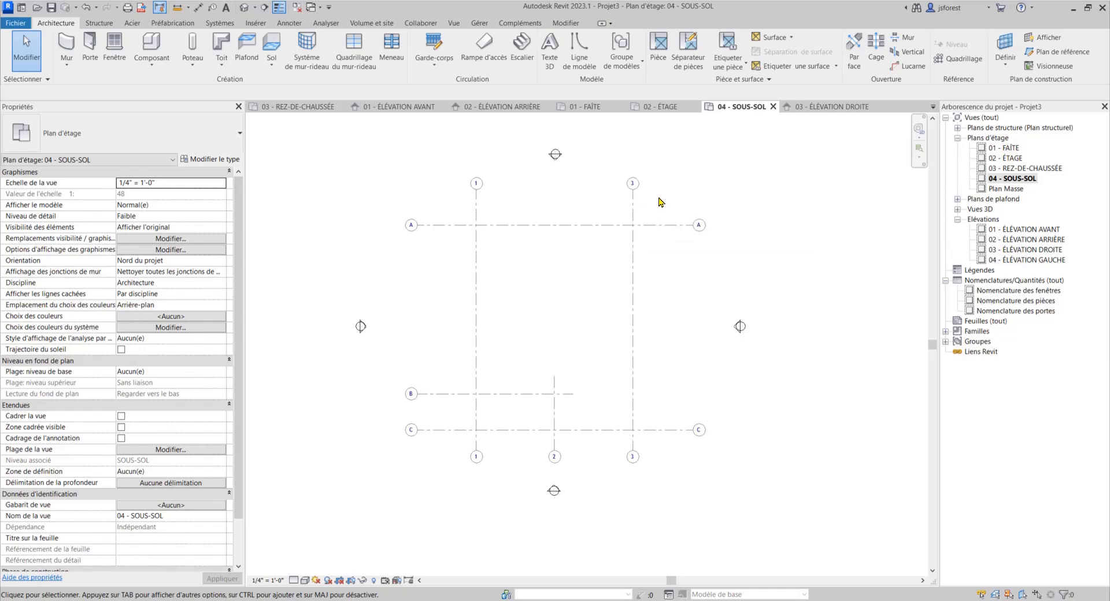
drag(659, 198, 441, 448)
drag(658, 201, 439, 441)
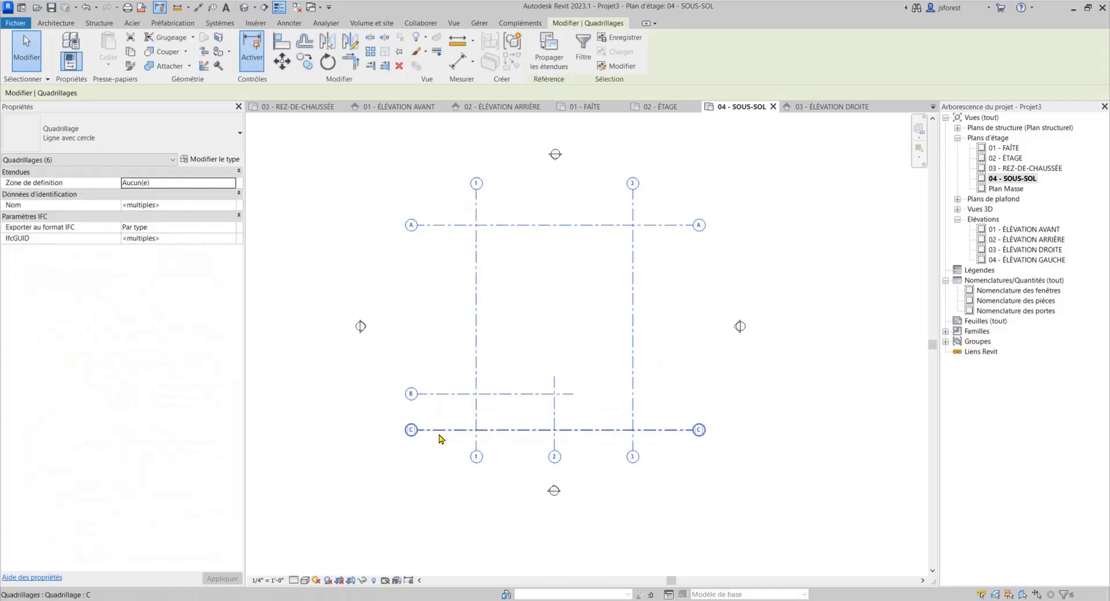
click(431, 194)
drag(450, 203, 680, 443)
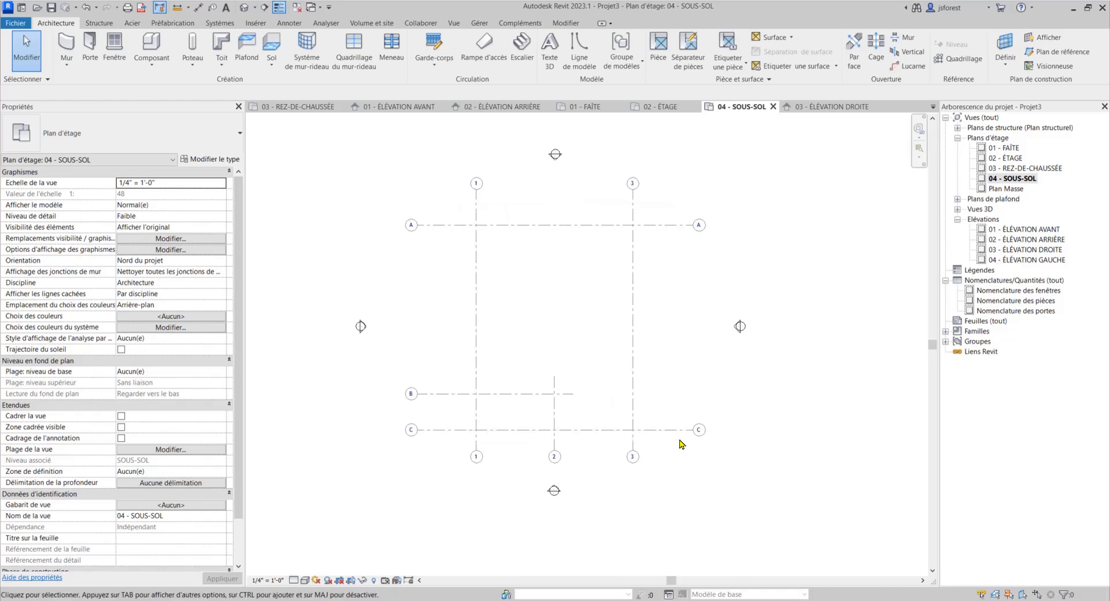
drag(660, 199, 454, 448)
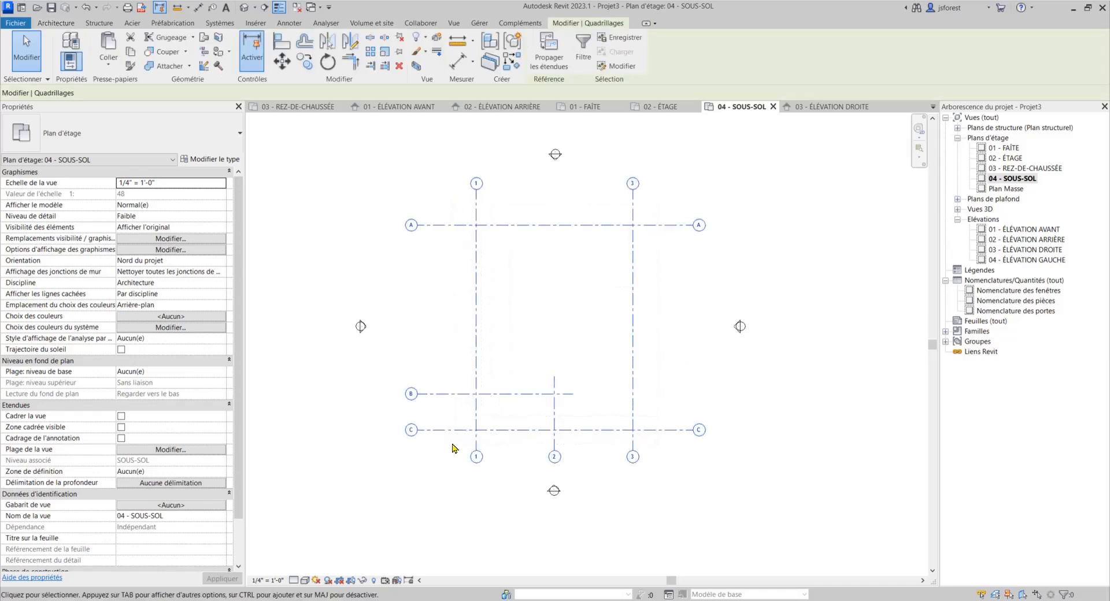
drag(433, 199, 663, 439)
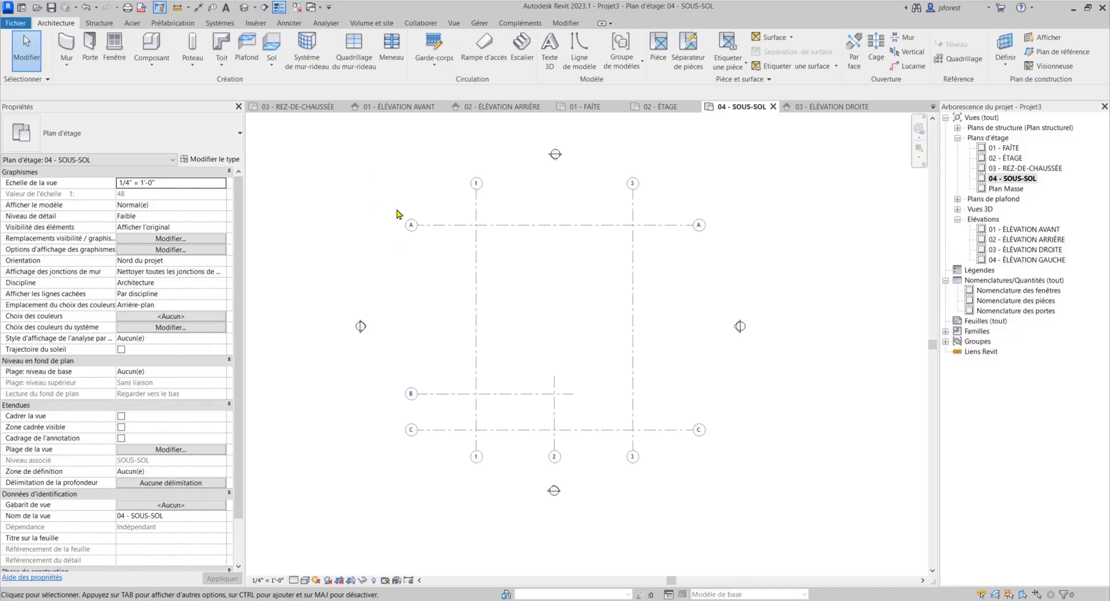
Pin all six grid lines in the 04 - SOUS-SOL plan
drag(368, 163, 700, 469)
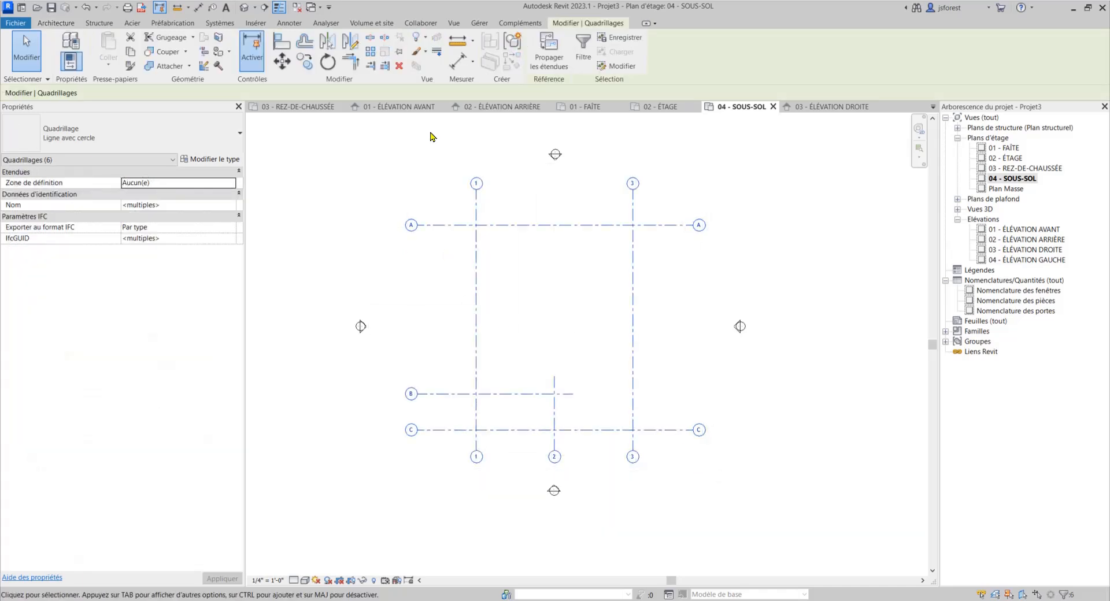
click(399, 54)
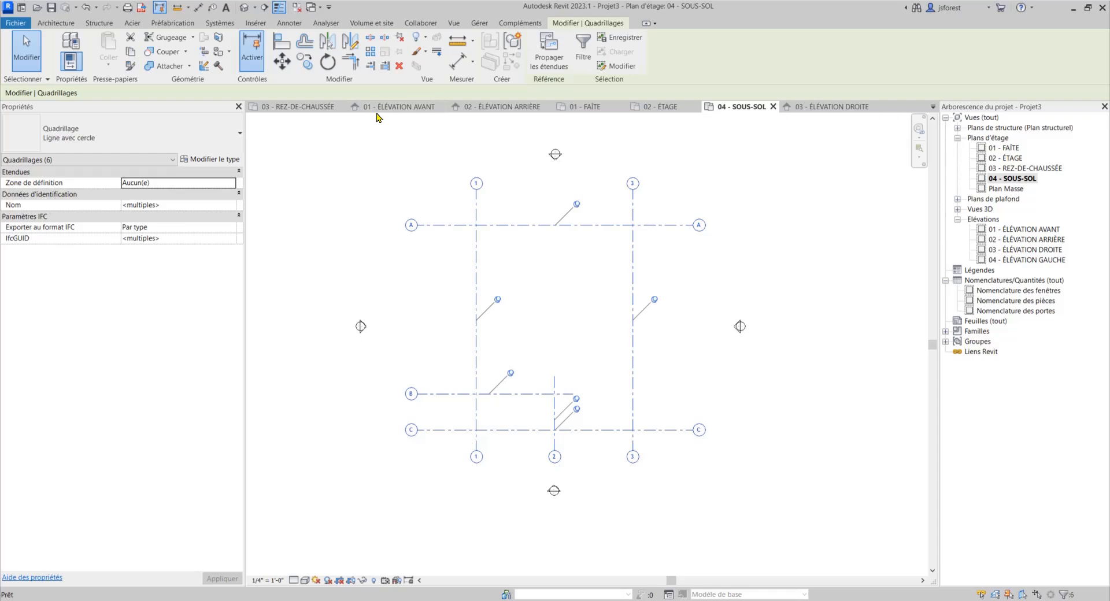
click(384, 158)
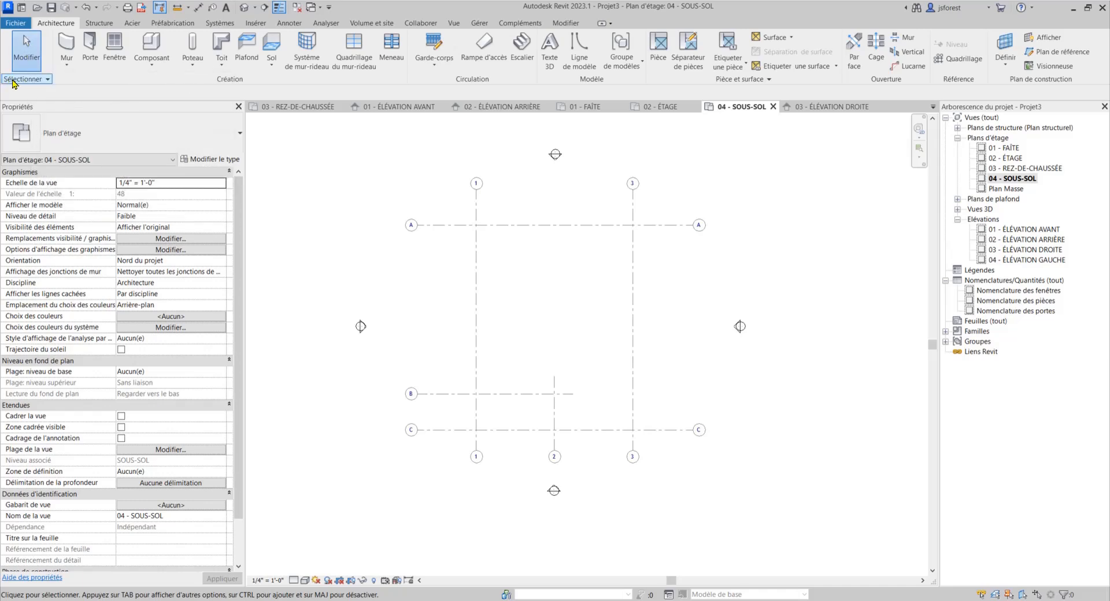
Try to select the pinned grid lines with crossing windows in the 04 - SOUS-SOL and 02 - ÉTAGE plans
click(48, 79)
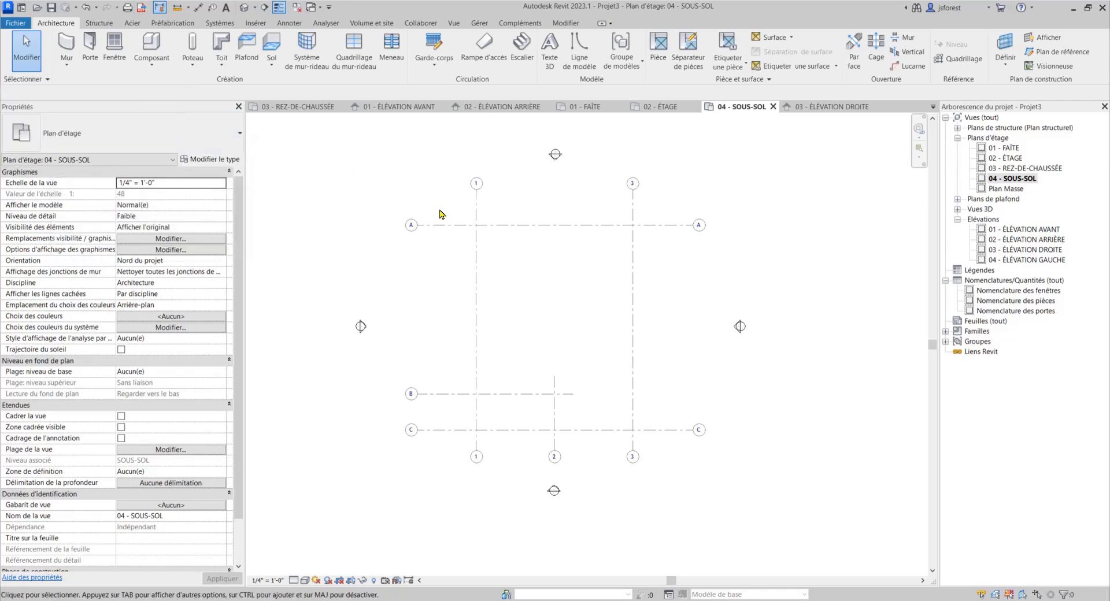
drag(669, 214, 439, 438)
double_click(1013, 159)
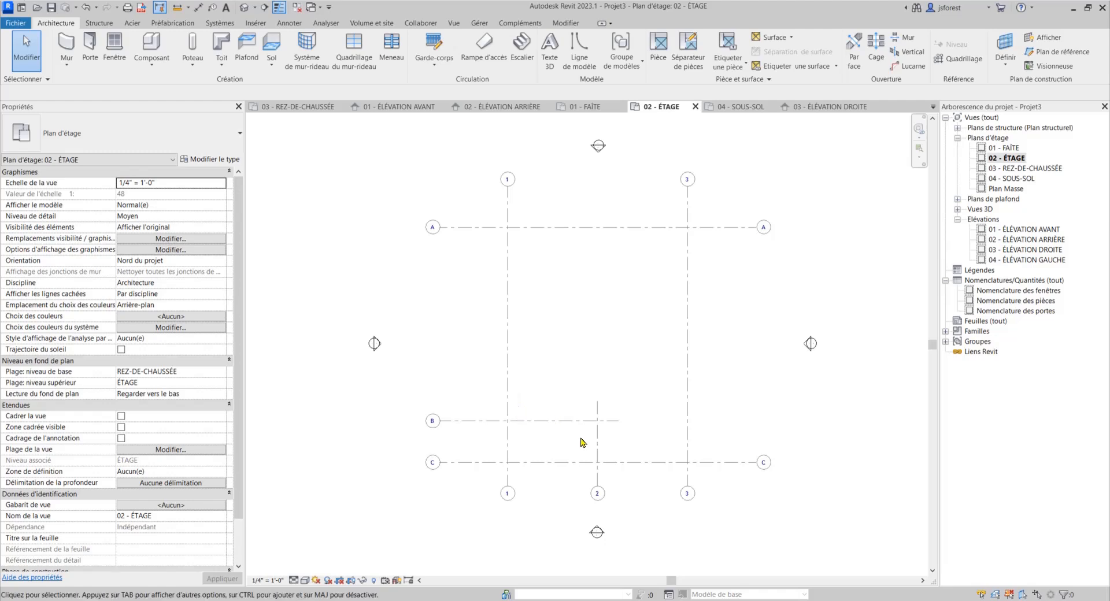
drag(608, 441, 559, 459)
Allow selection of pinned elements, and unpin and re-pin grid line 3 in the 02 - ÉTAGE plan
click(49, 78)
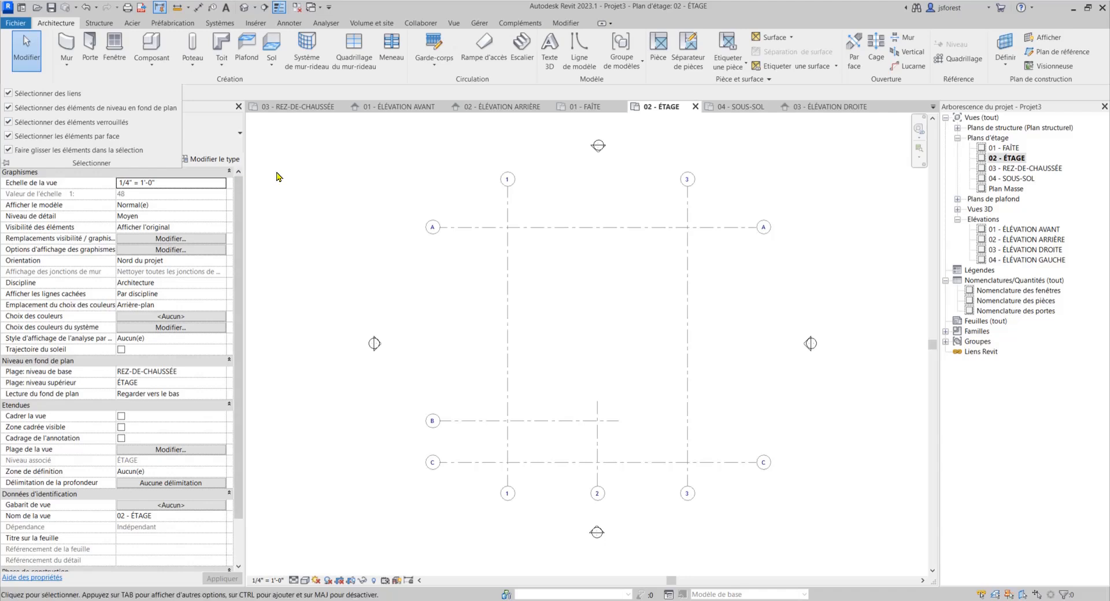
click(696, 226)
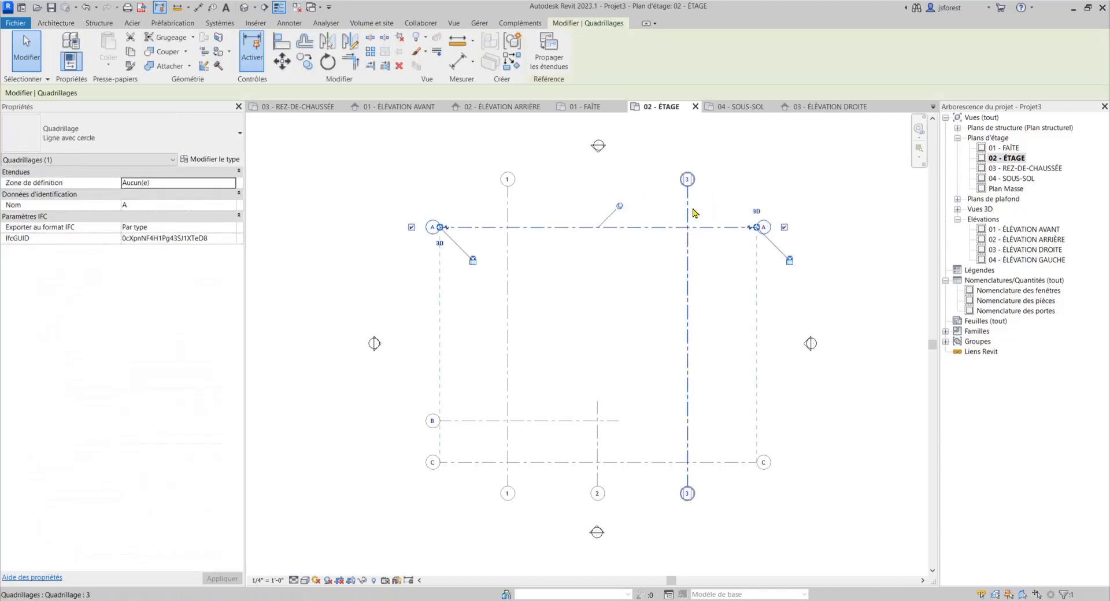
click(686, 210)
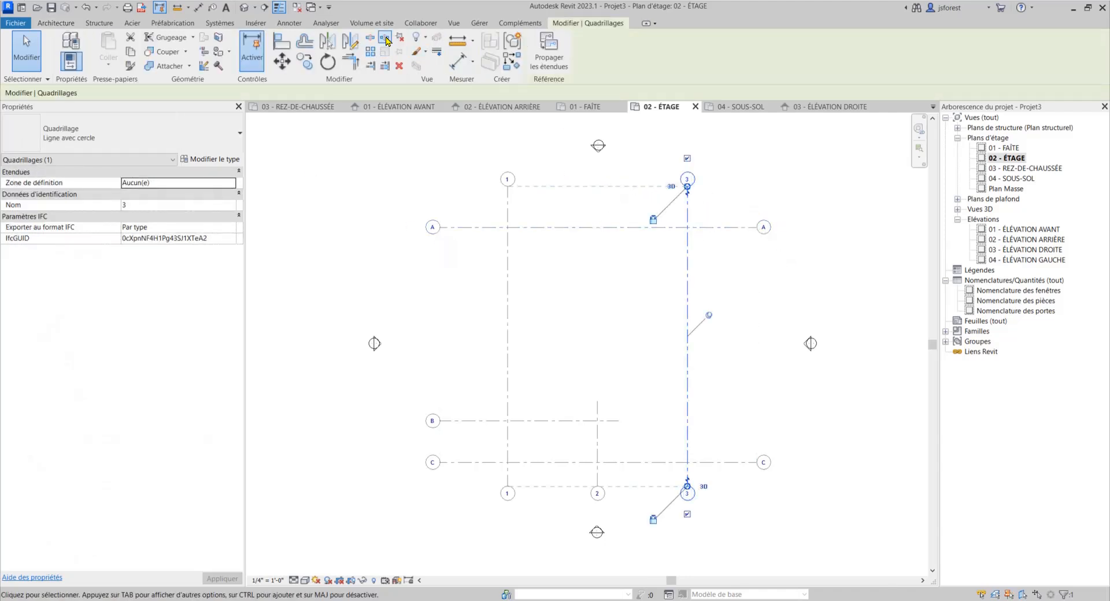
click(715, 207)
click(688, 213)
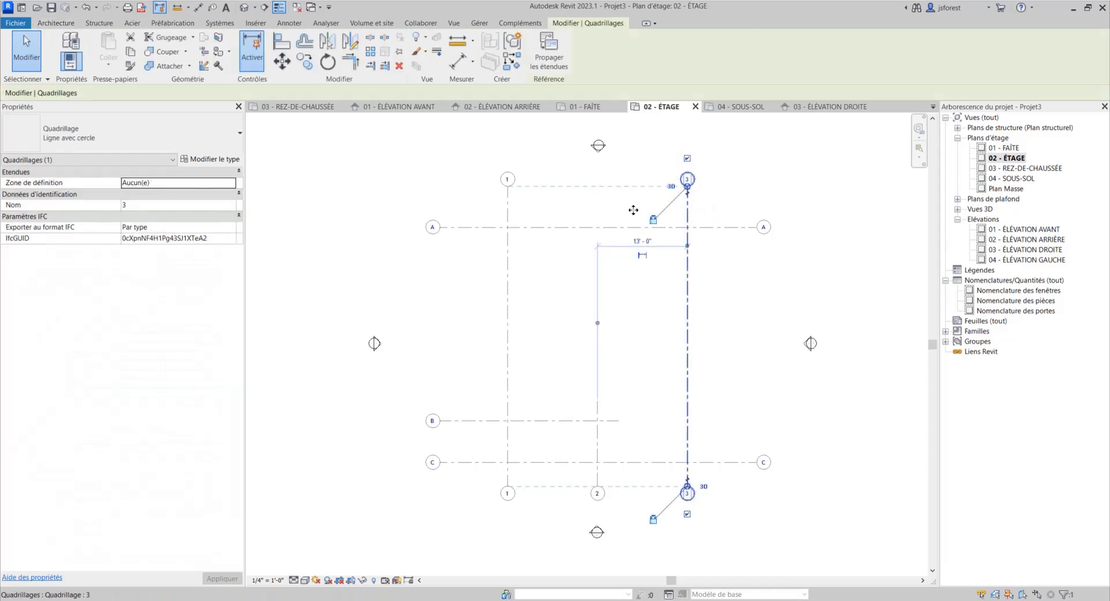
click(403, 53)
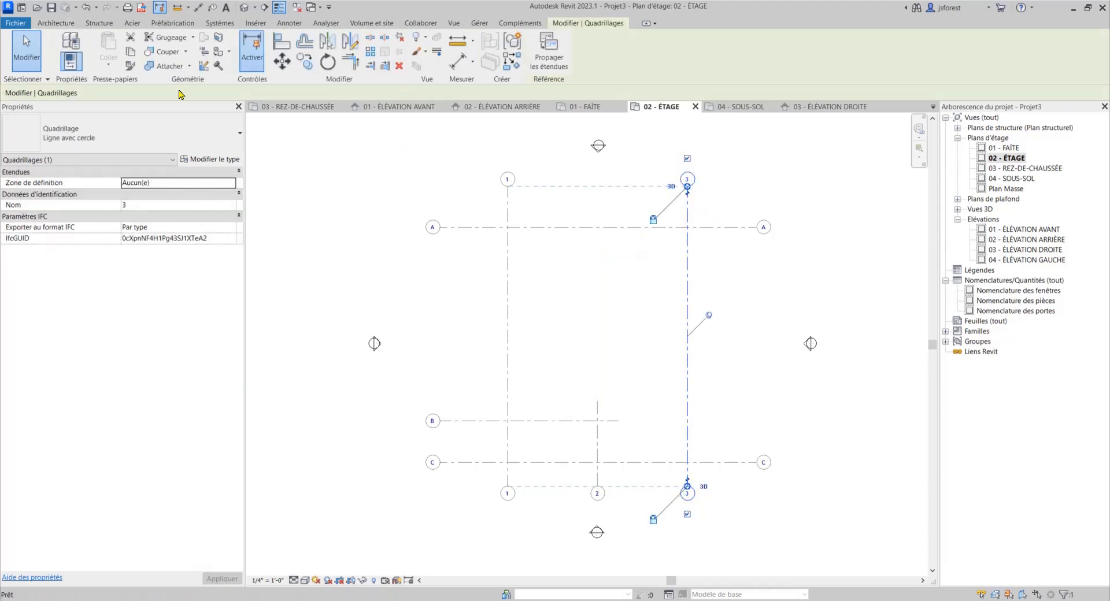
Turn off the option that allows pinned elements to be selected
click(40, 80)
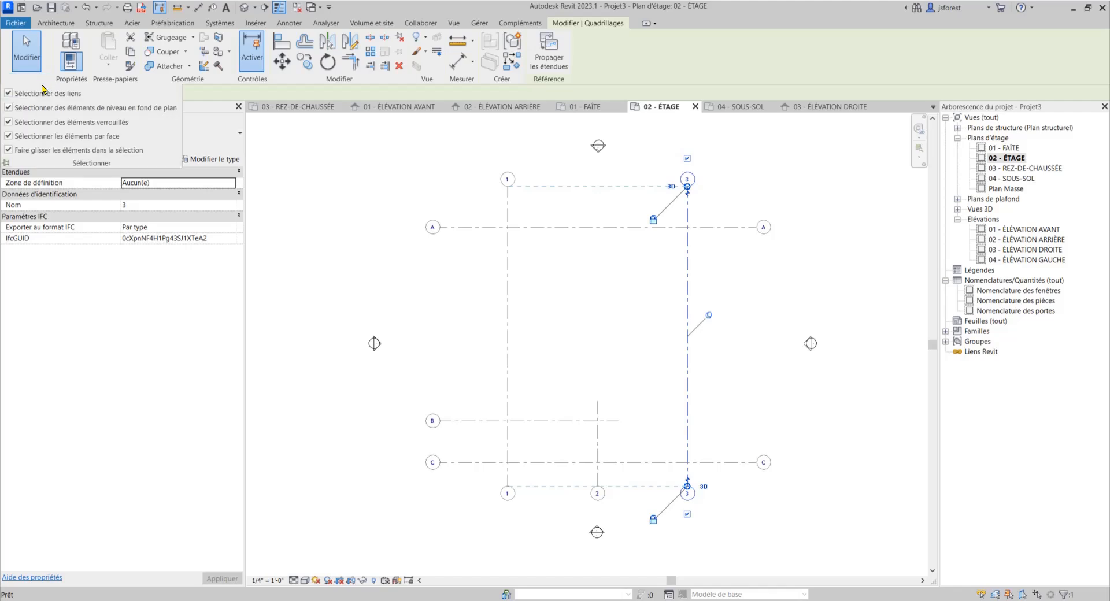
click(8, 122)
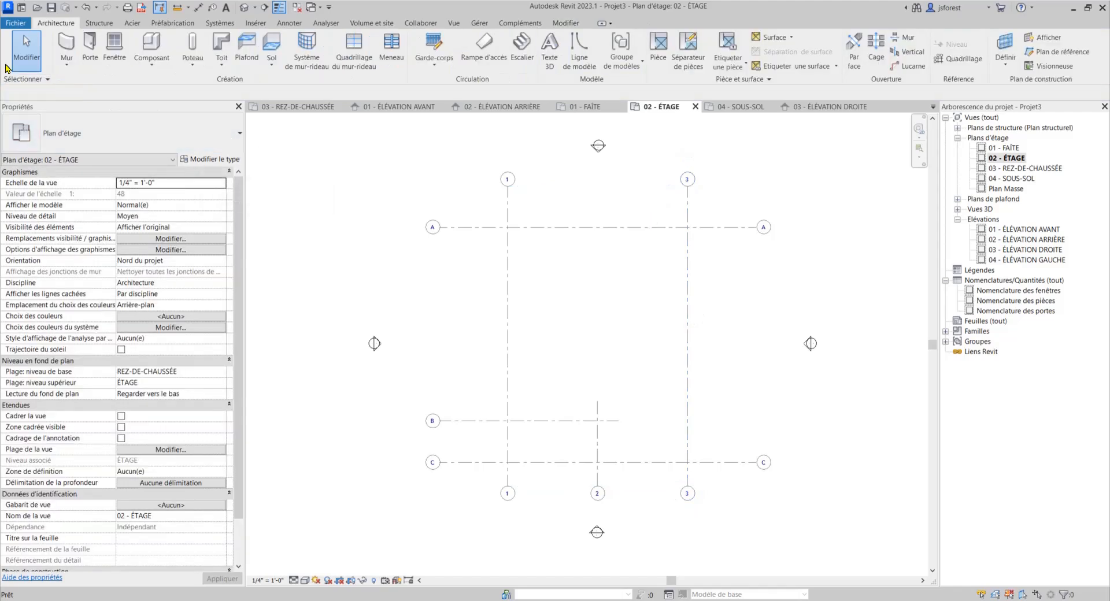
click(34, 79)
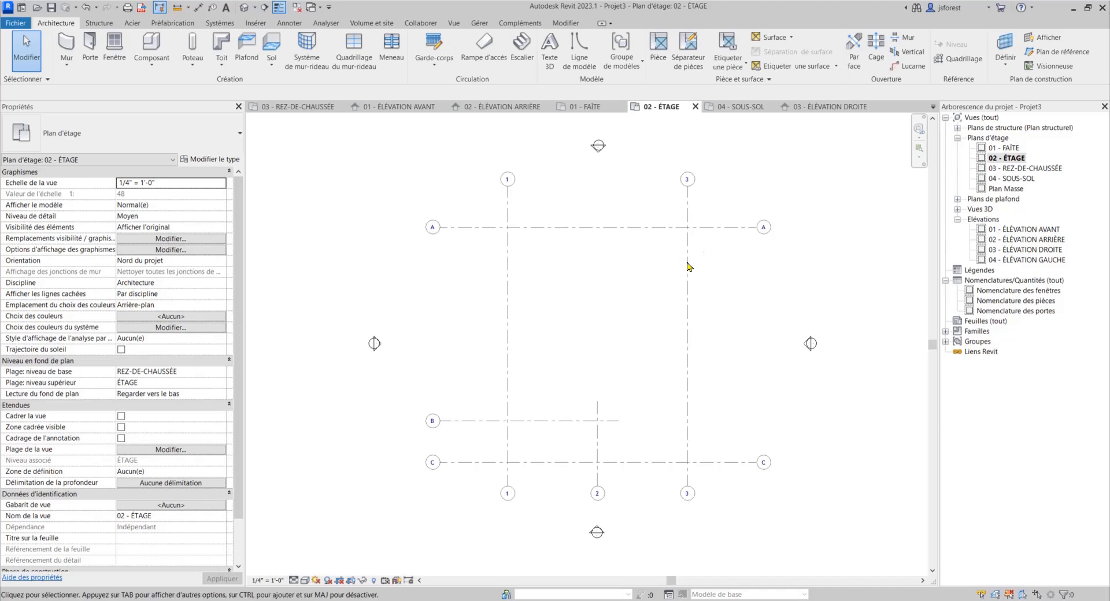
Pin all the levels in 01 - ÉLÉVATION AVANT so they cannot be moved accidentally
click(1008, 229)
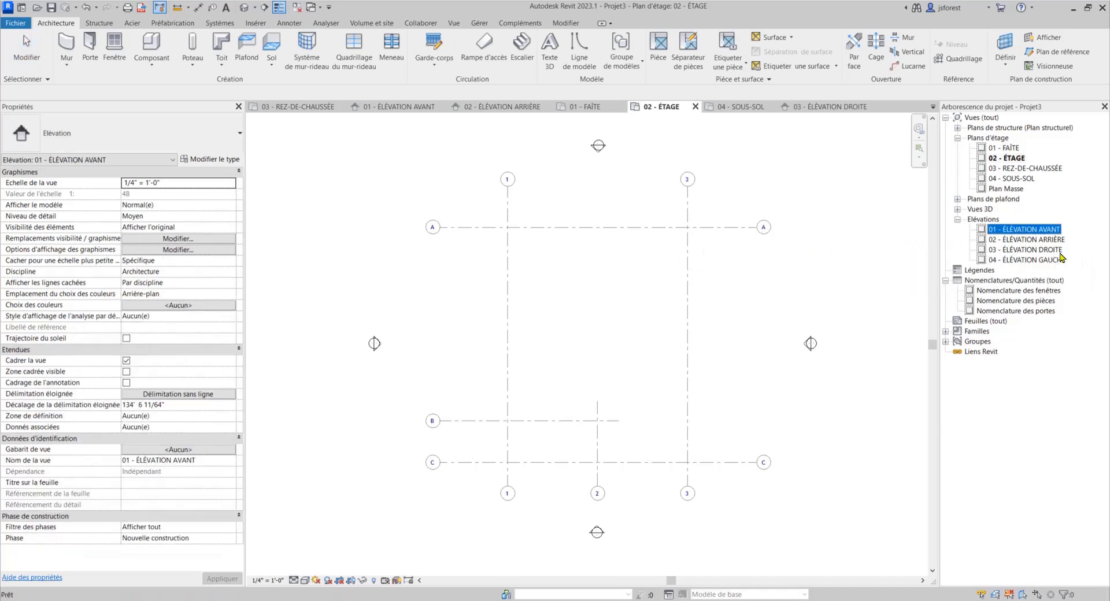
double_click(1032, 229)
drag(755, 218, 723, 407)
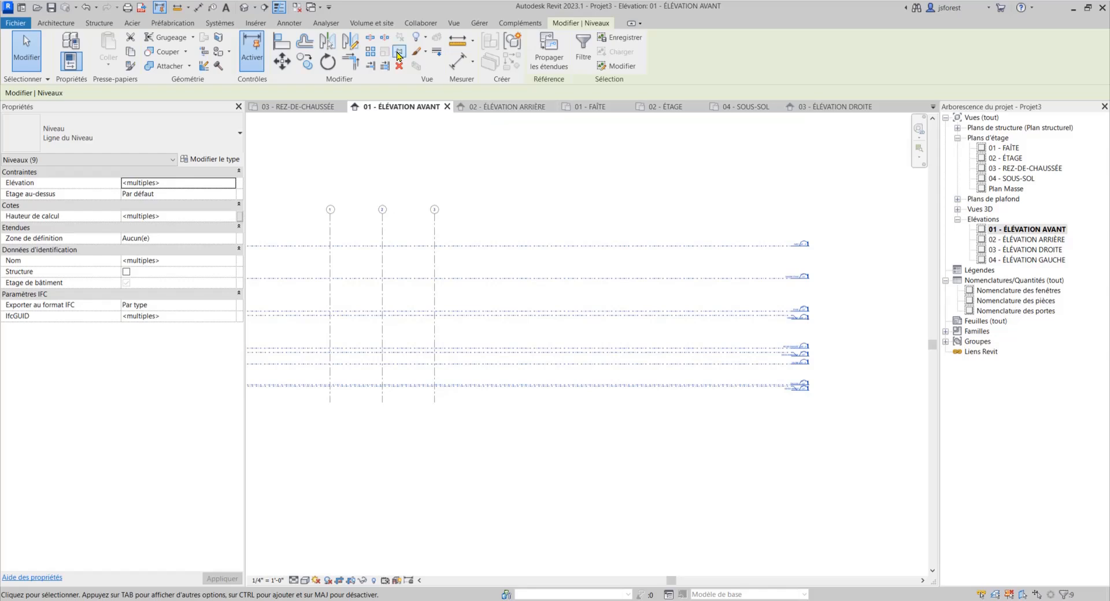
key(Escape)
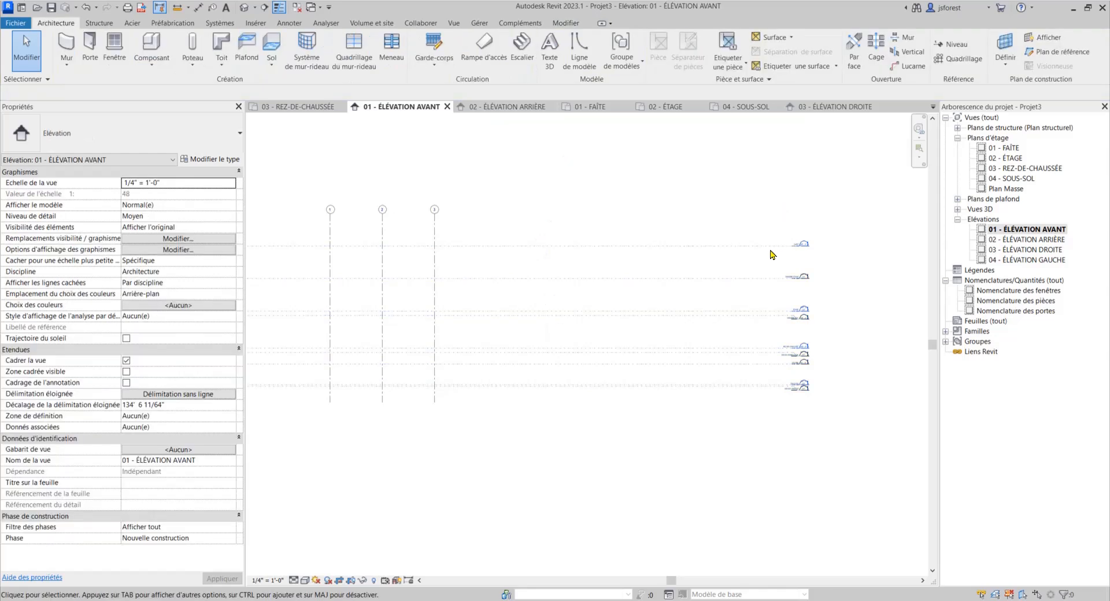
scroll(797, 296, up, 3)
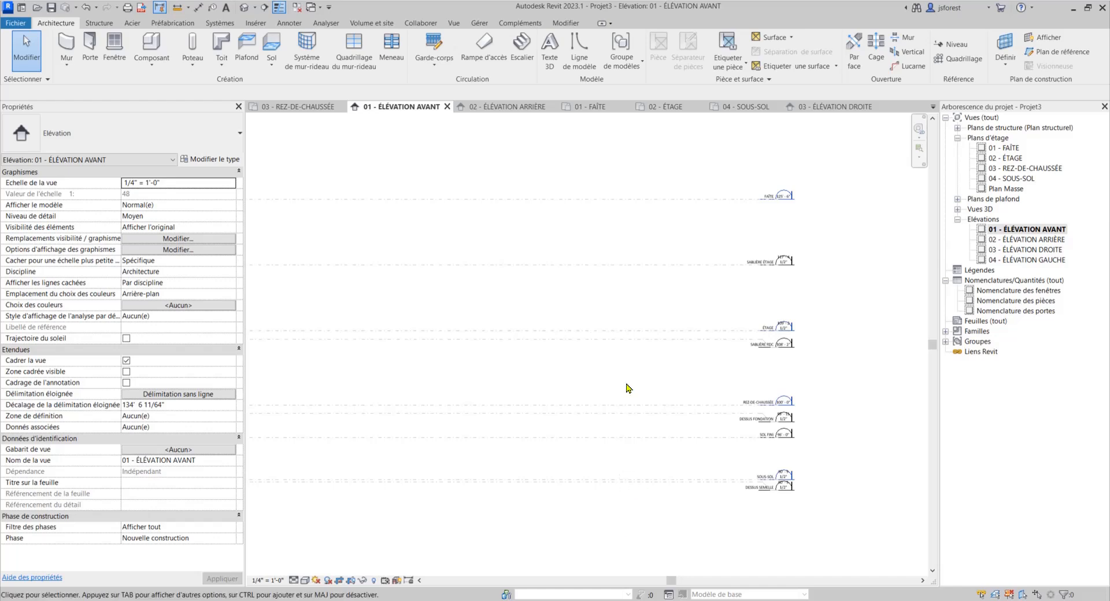
scroll(740, 234, down, 3)
middle_drag(565, 255, 689, 255)
scroll(689, 256, down, 3)
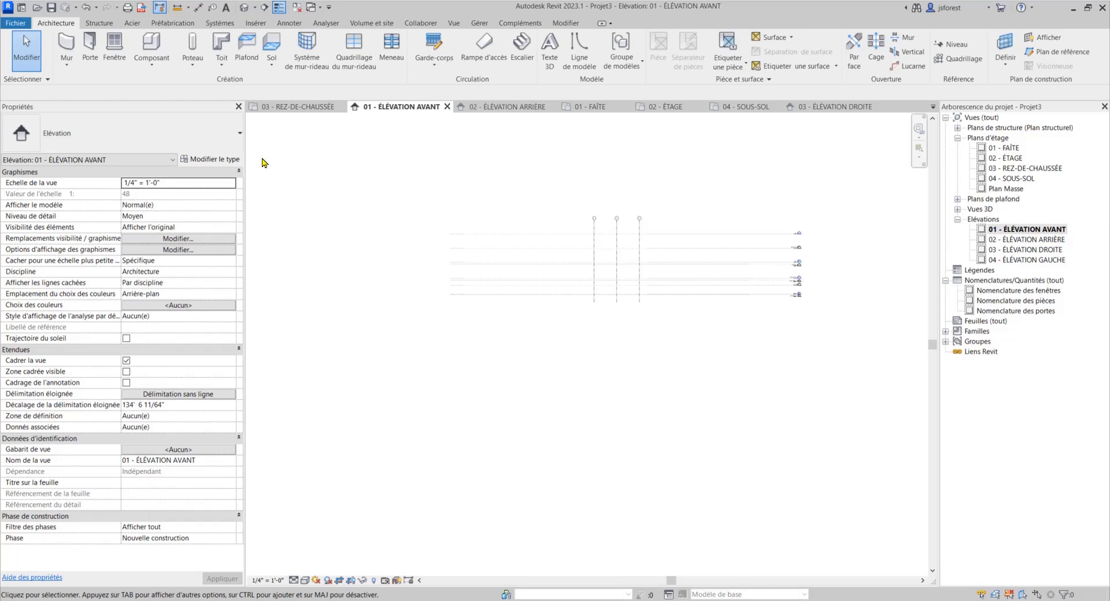
Allow selection of pinned elements and unpin all the levels in 01 - ÉLÉVATION AVANT
click(46, 80)
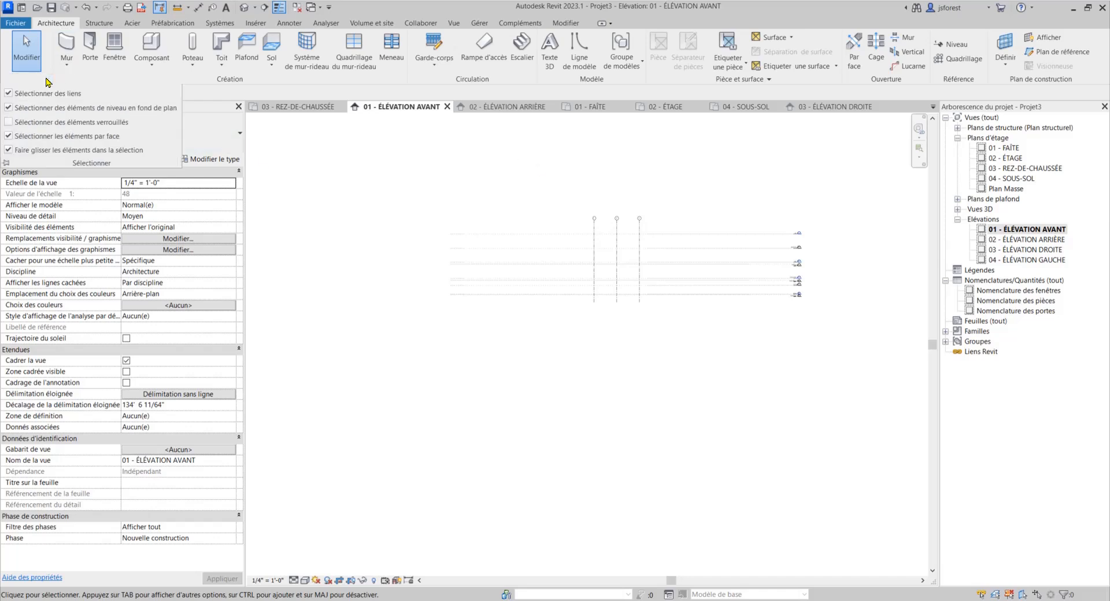
click(16, 123)
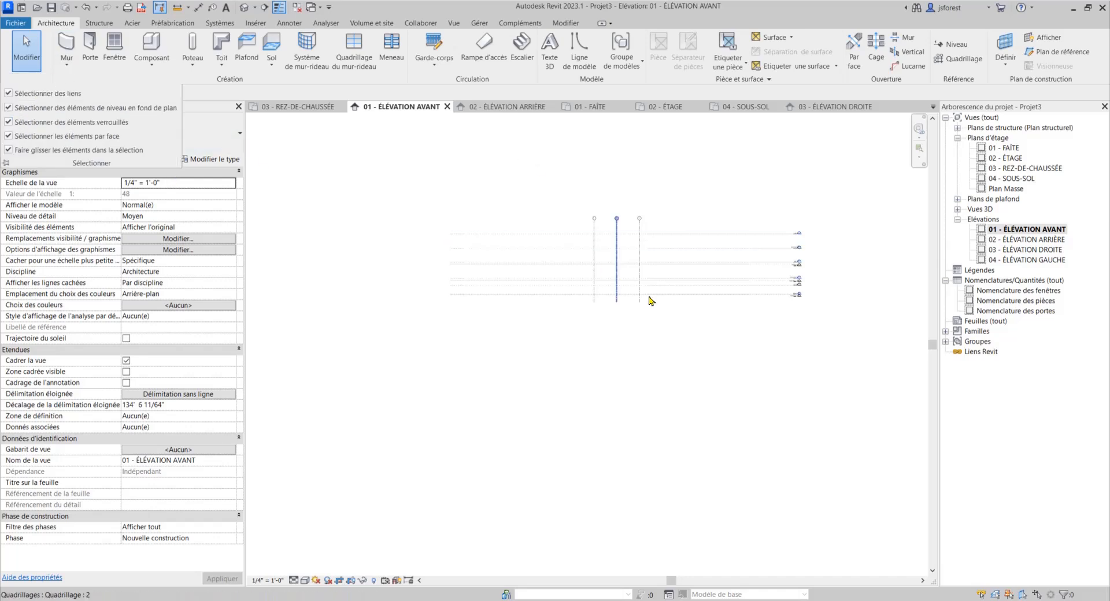
drag(762, 211, 734, 322)
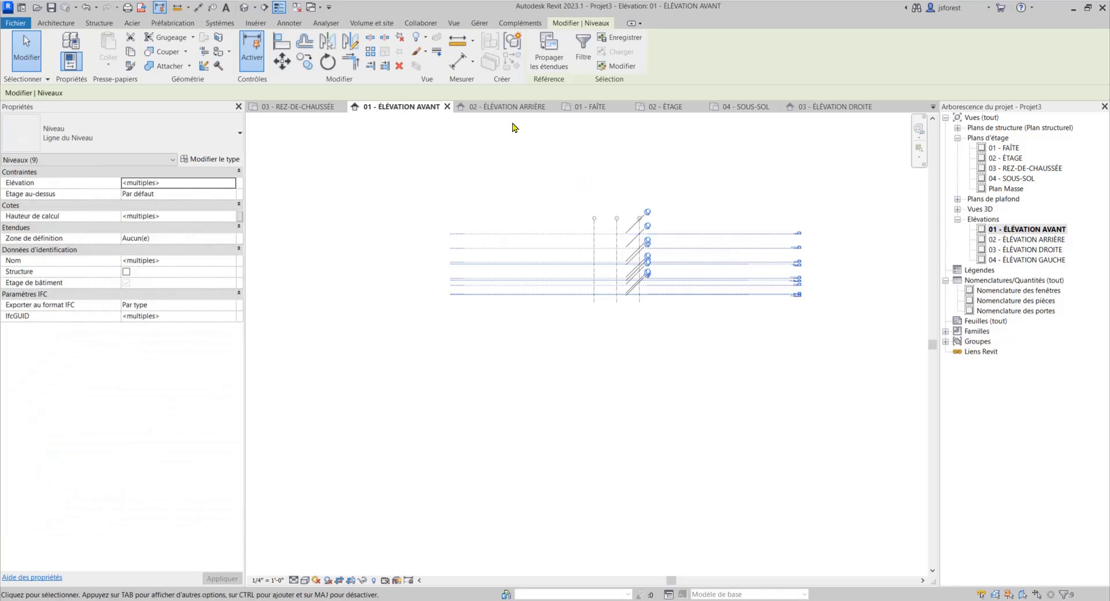
click(400, 38)
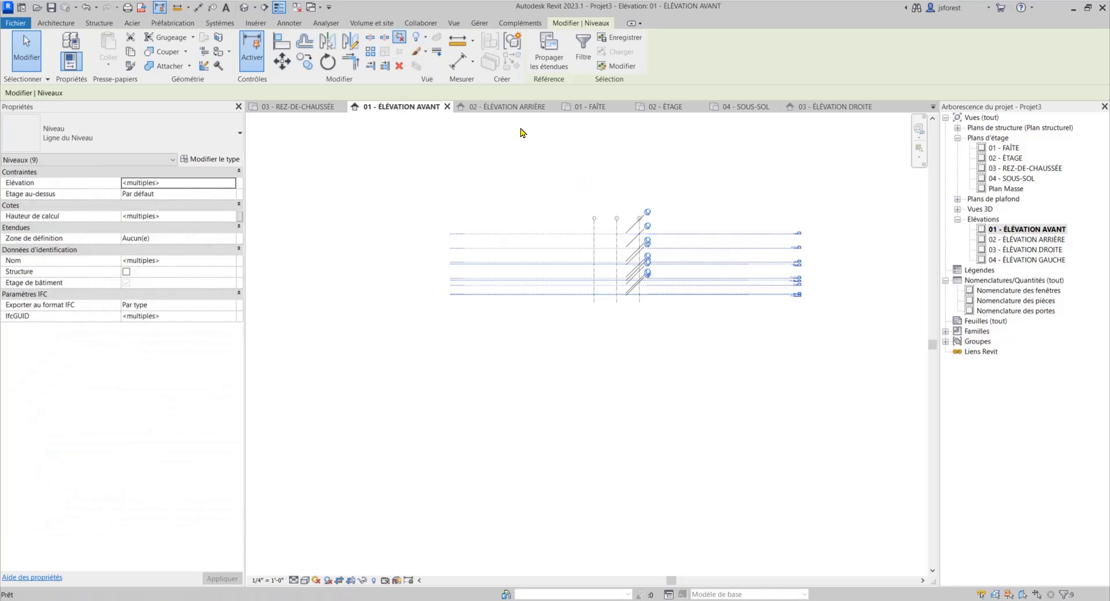
click(720, 236)
click(484, 186)
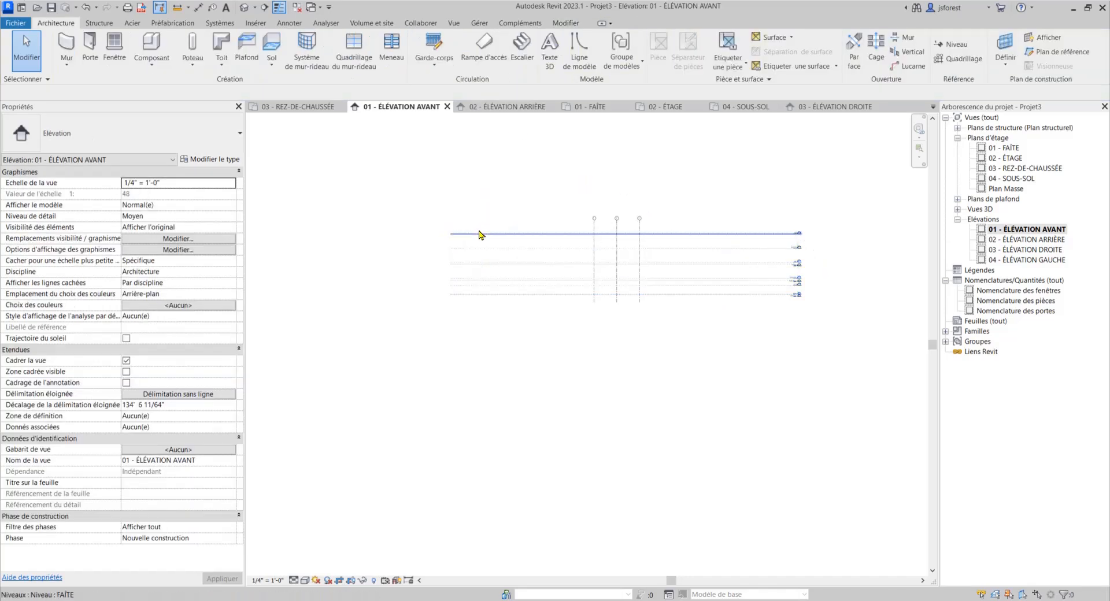
click(480, 234)
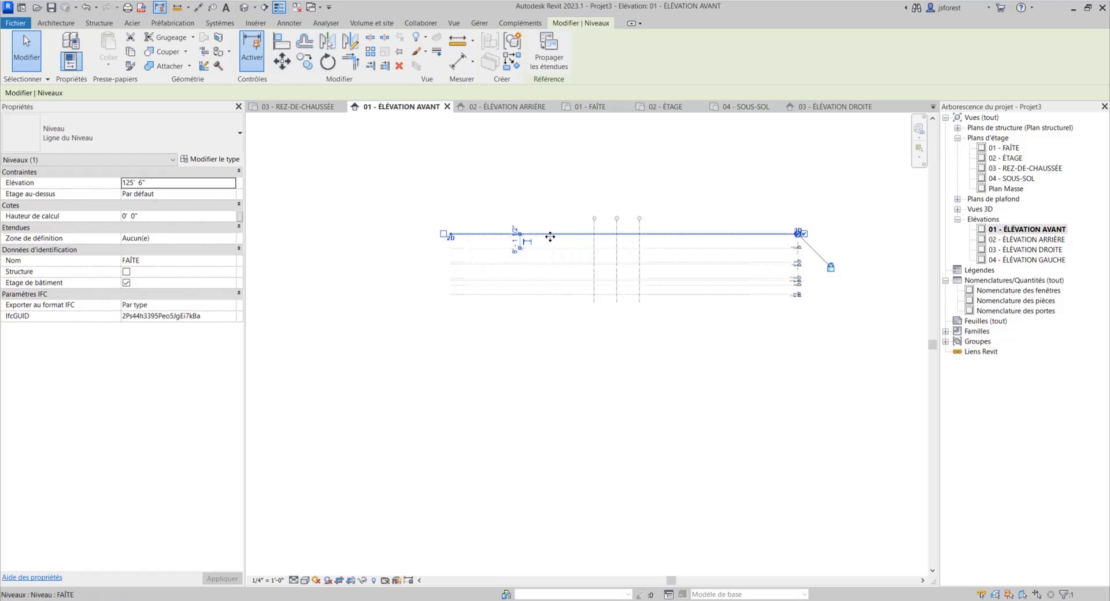
scroll(477, 243, up, 2)
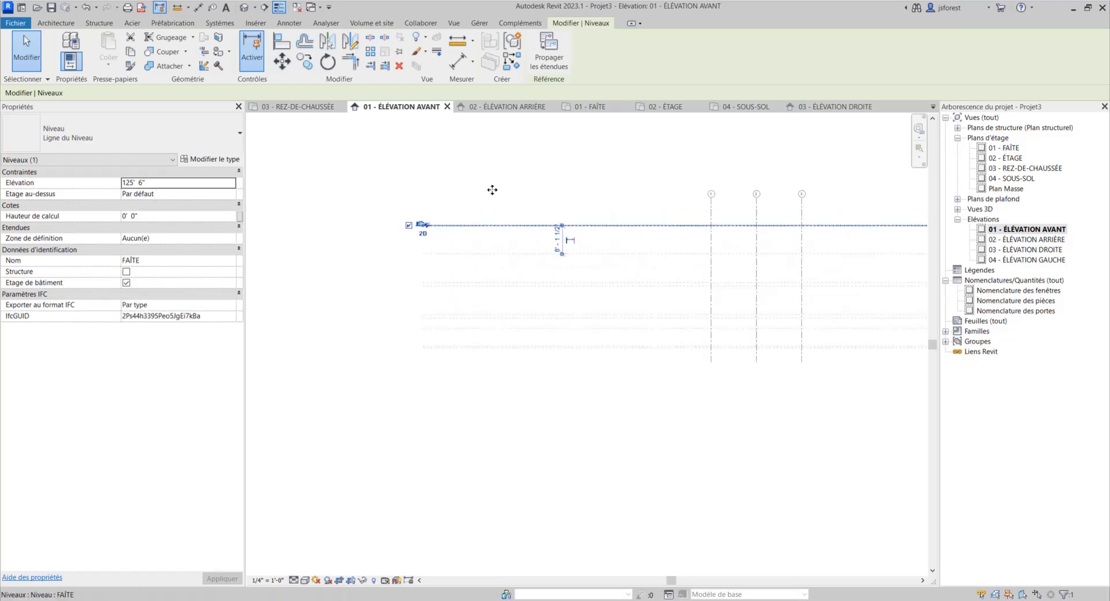
drag(511, 199, 451, 304)
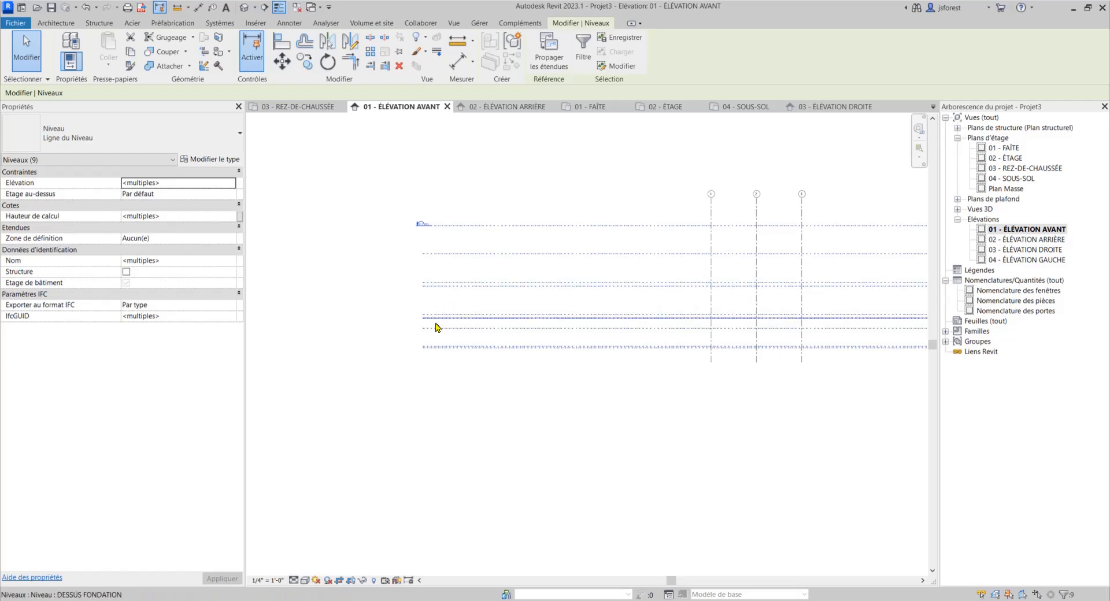
key(ctrl+z)
scroll(460, 246, down, 5)
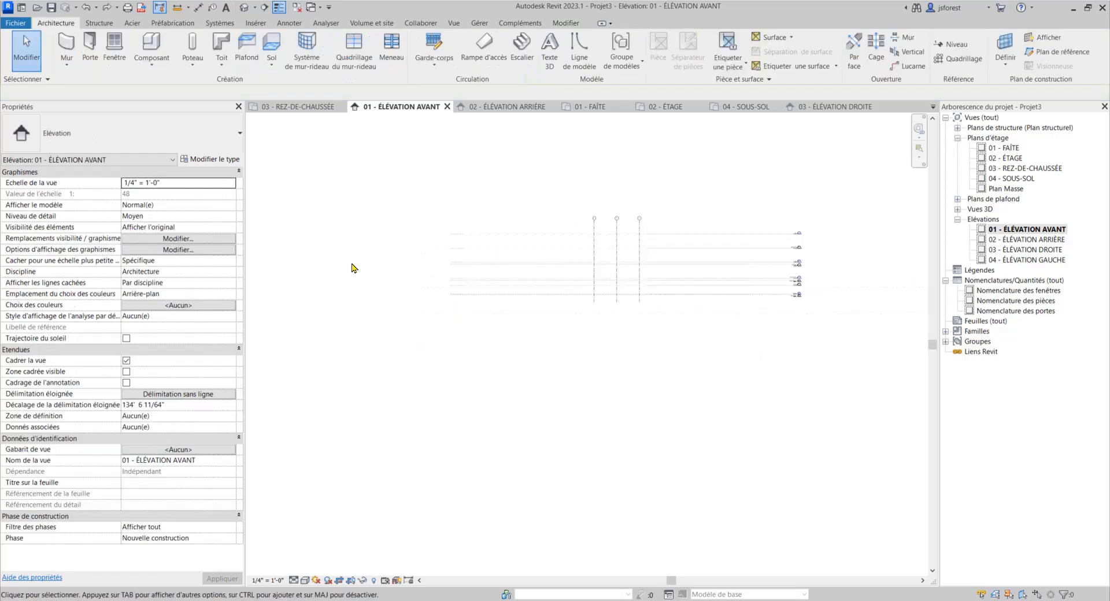
scroll(535, 234, up, 3)
drag(532, 204, 487, 392)
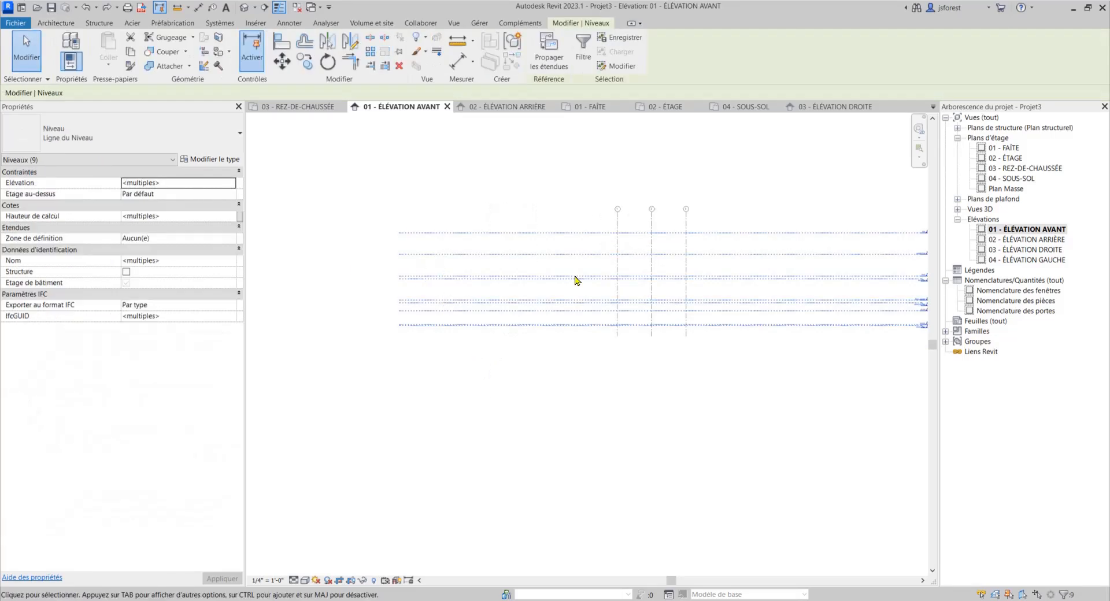
scroll(501, 305, down, 2)
click(666, 246)
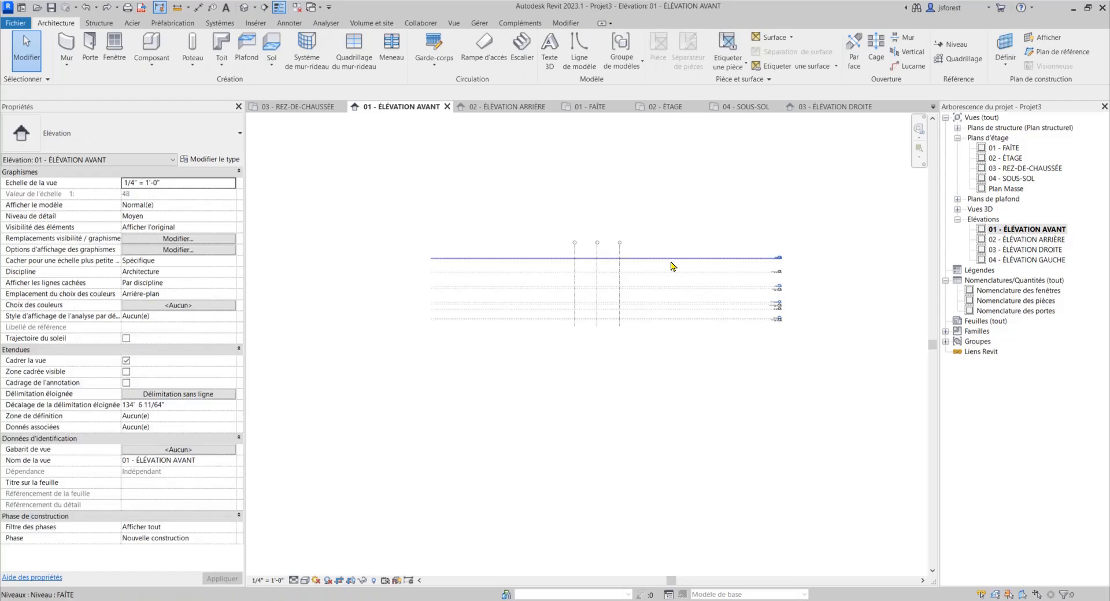
Switch the left ends of the level lines from 2D to 3D extents
click(678, 260)
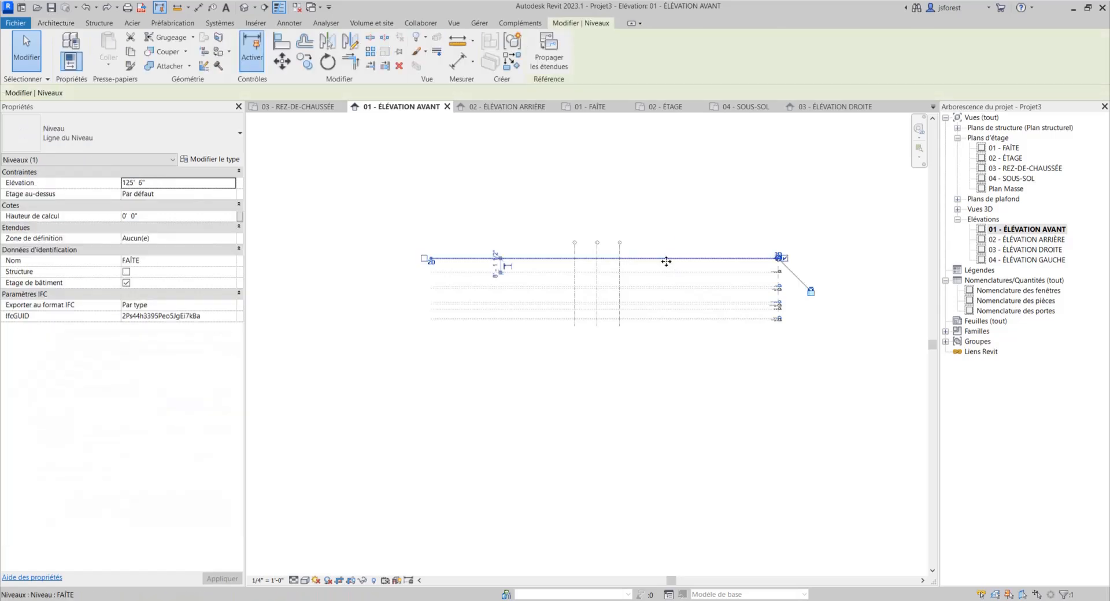
click(435, 272)
click(488, 240)
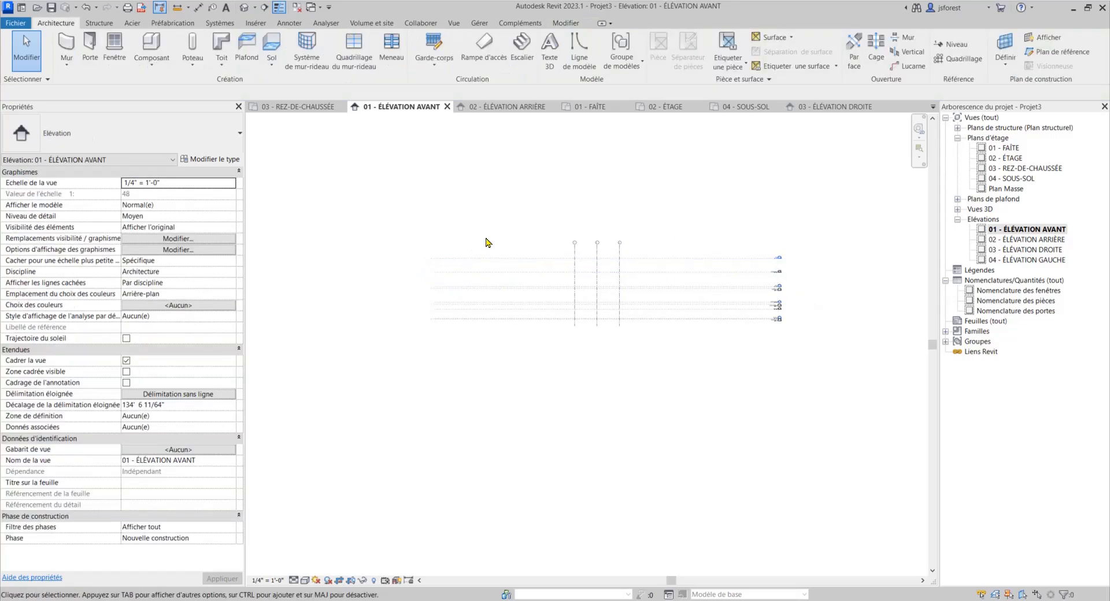
drag(488, 240, 474, 347)
click(469, 304)
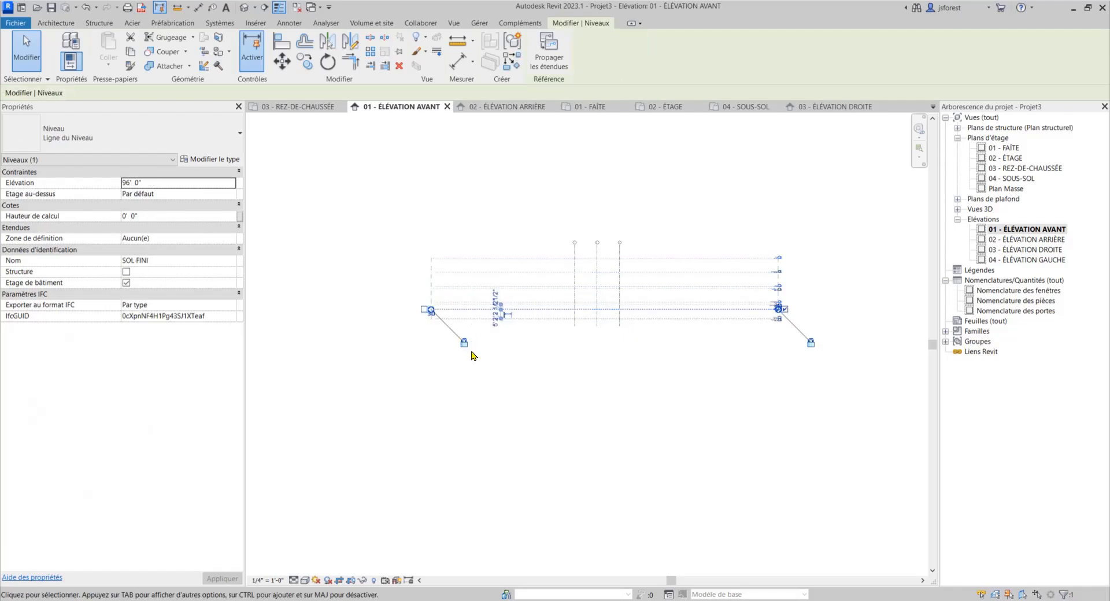
Shorten the aligned level lines by moving their left ends closer to grid line 1, using the ÉTAGE level
click(461, 297)
click(461, 291)
scroll(439, 289, up, 5)
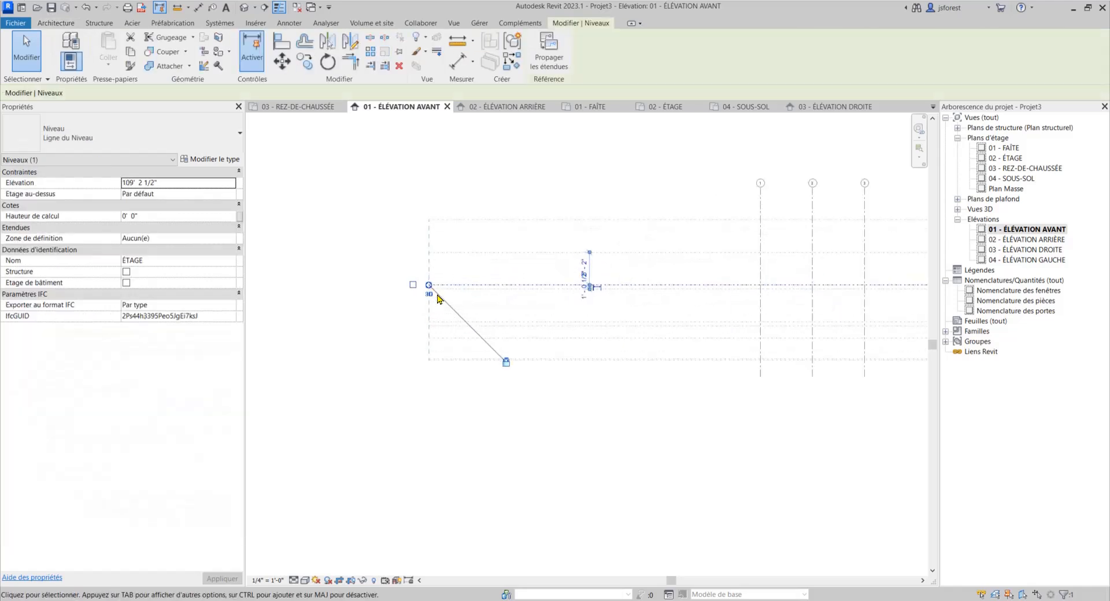
drag(422, 281, 724, 283)
drag(748, 282, 748, 282)
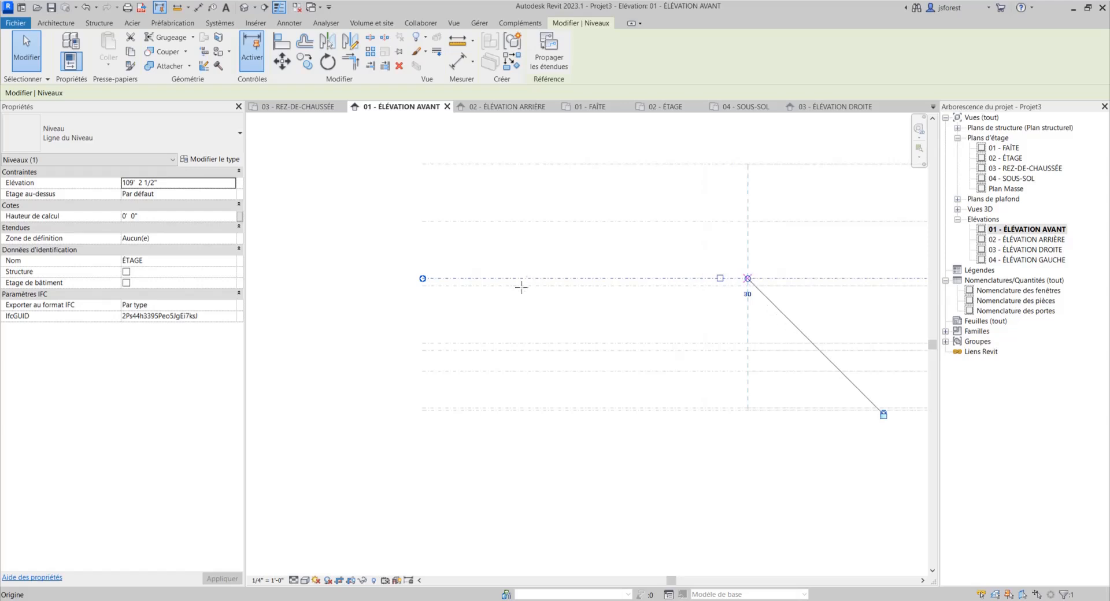
scroll(518, 295, down, 3)
middle_drag(729, 372, 497, 370)
Move the aligned right ends of the level lines closer to grid line 3, using the FAÎTE level
click(683, 229)
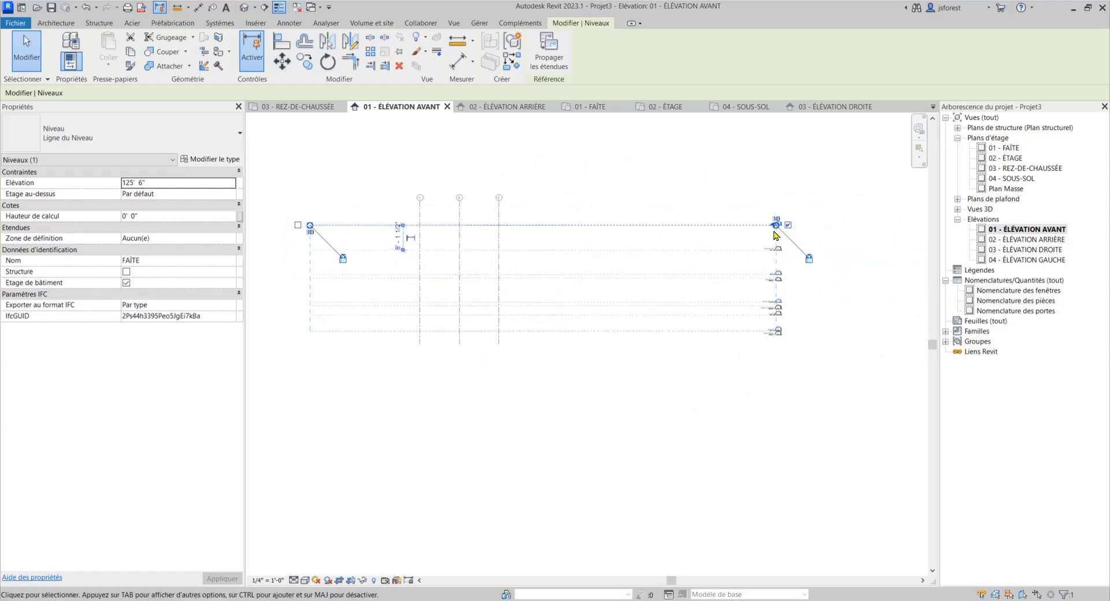
scroll(776, 226, up, 5)
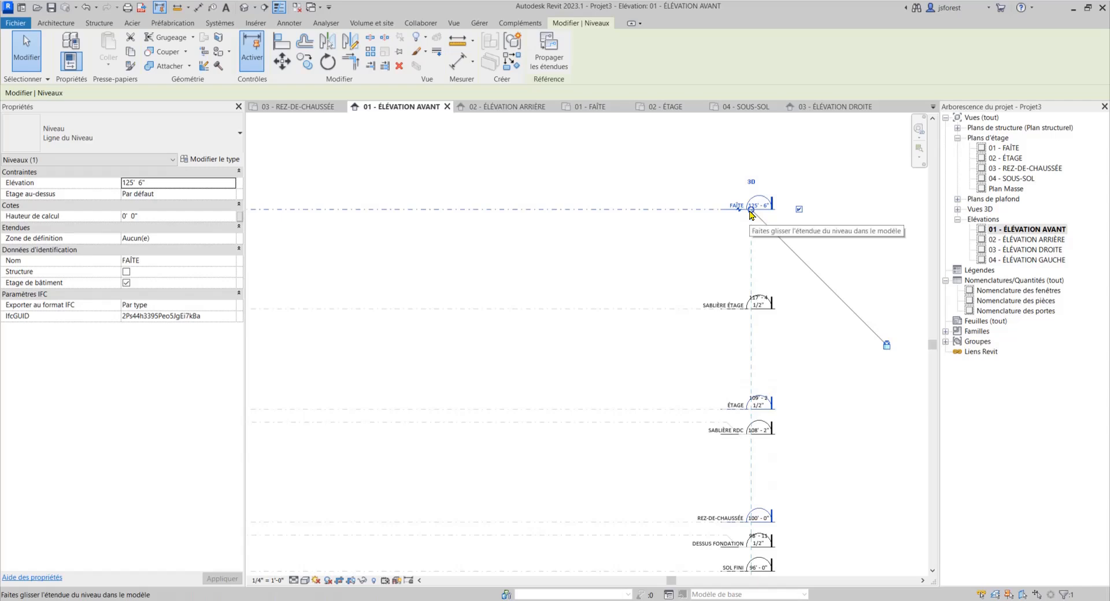
drag(751, 214, 303, 227)
scroll(612, 263, down, 7)
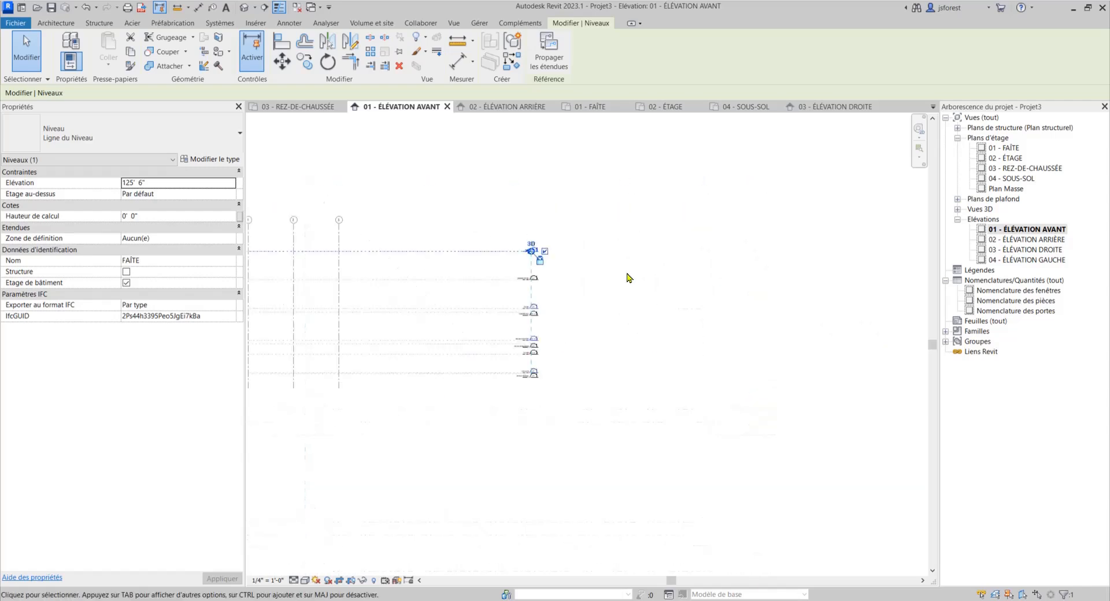
click(537, 361)
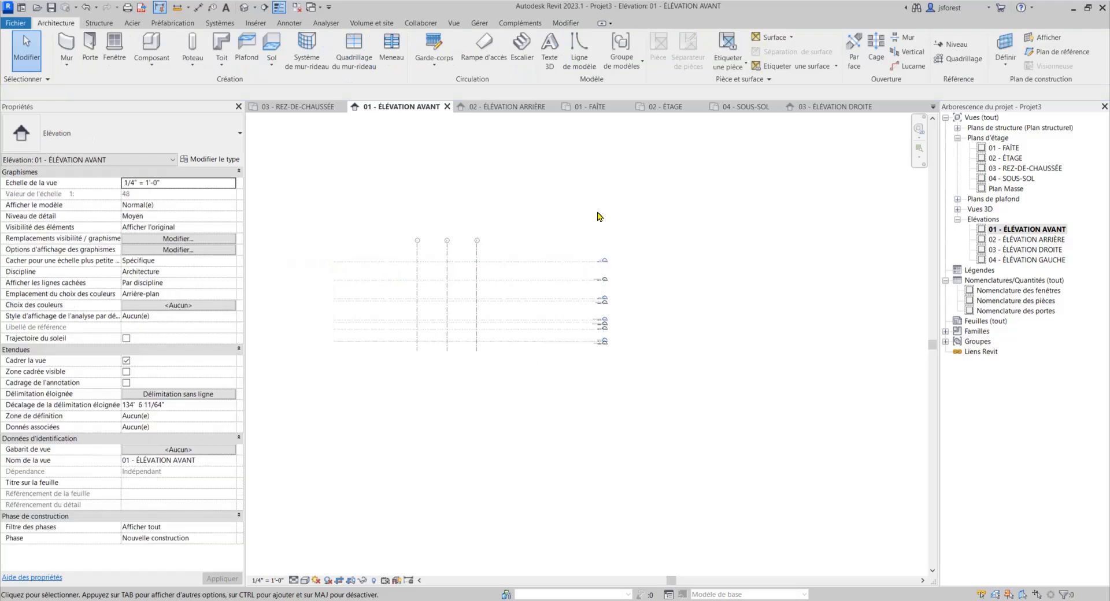
Pin all the levels again and turn off the option that allows pinned elements to be selected
drag(599, 215, 557, 379)
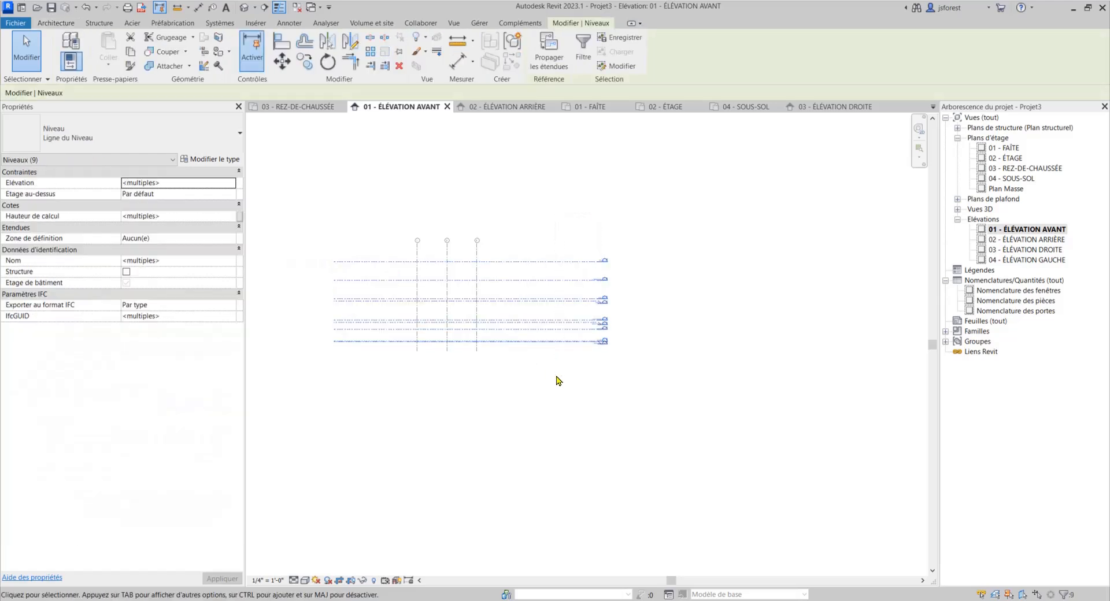
click(402, 53)
click(45, 79)
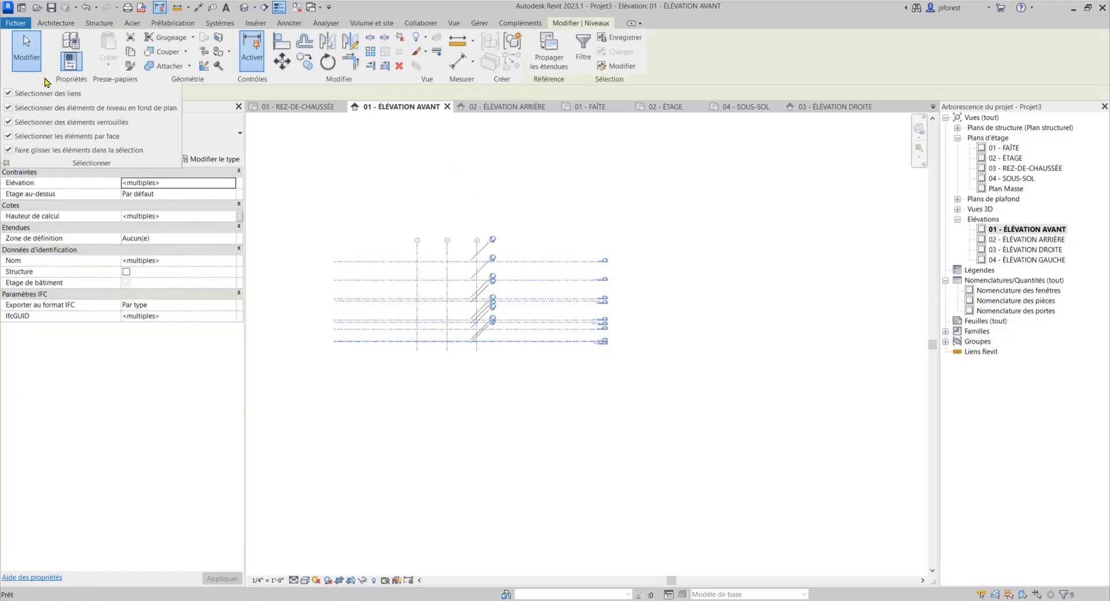
click(490, 184)
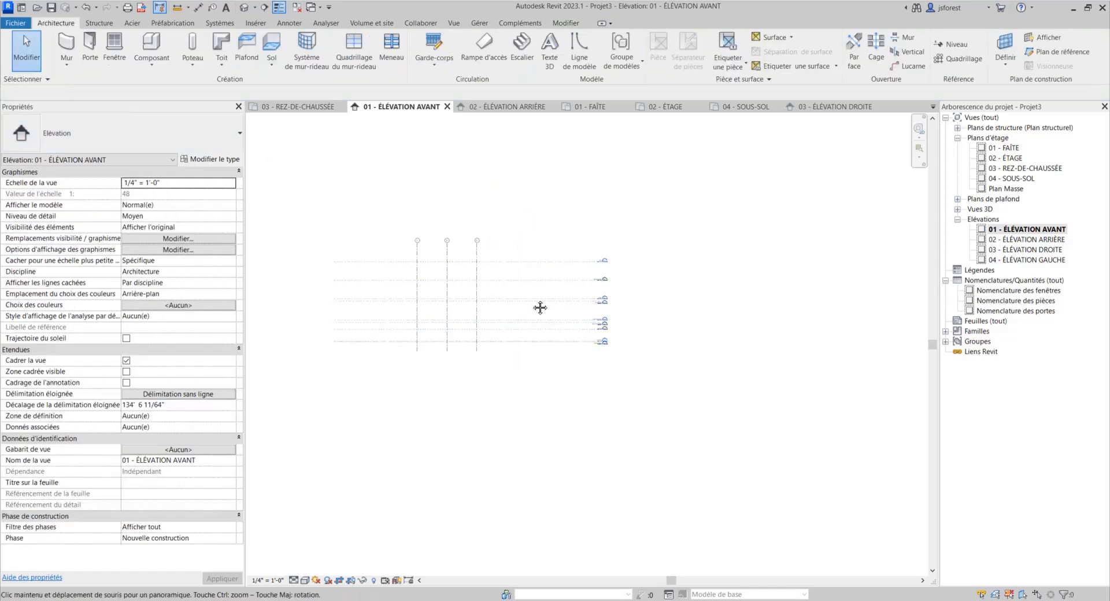
Open the 04 - SOUS-SOL floor plan
scroll(540, 307, up, 2)
scroll(574, 312, up, 1)
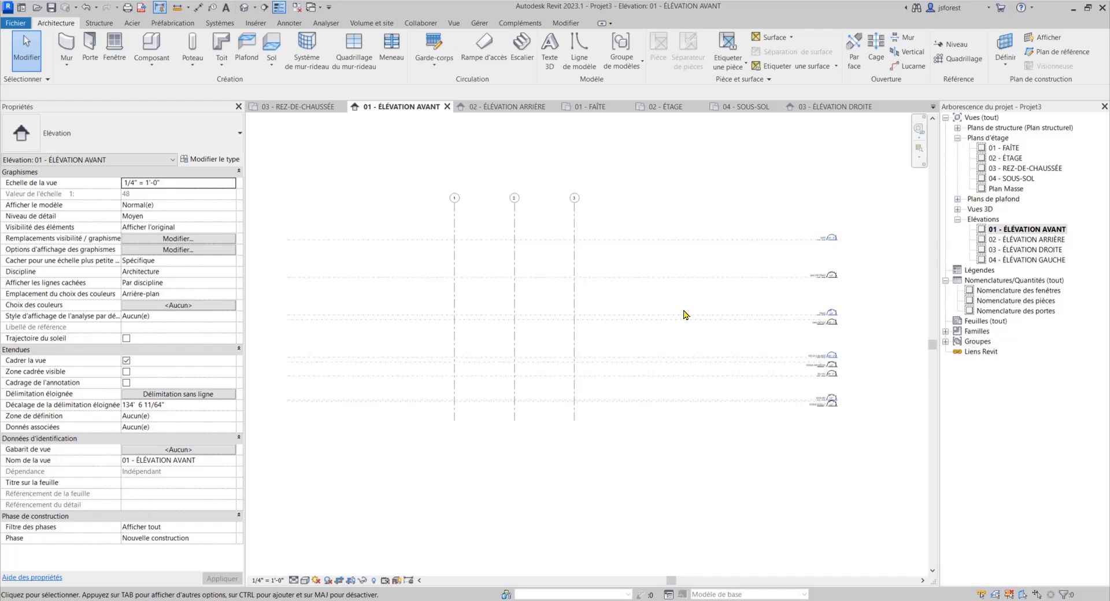
double_click(1016, 178)
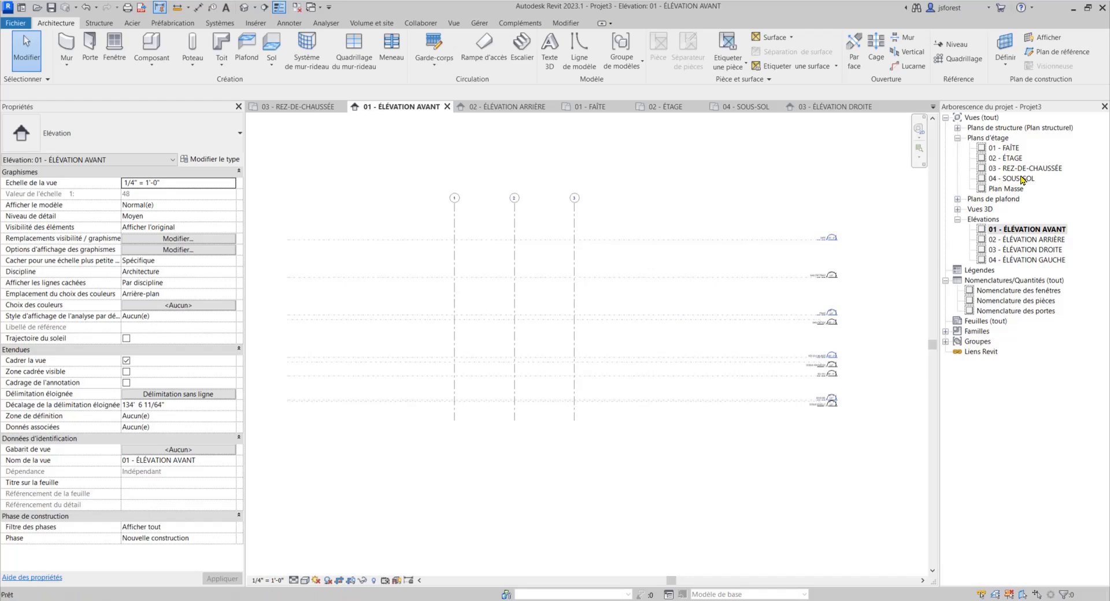